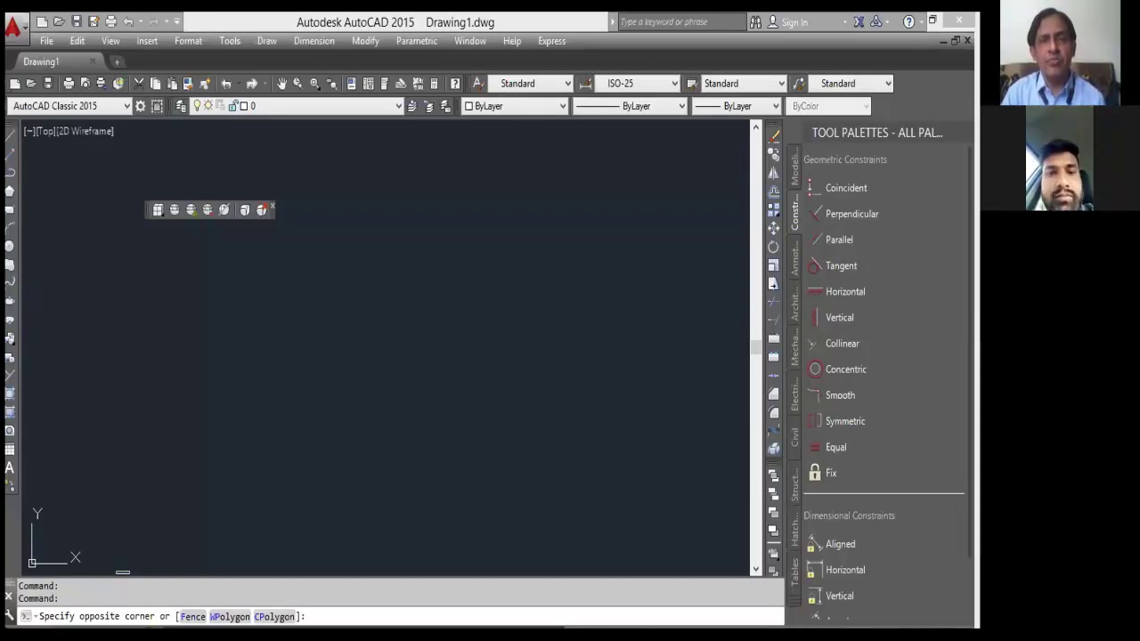
{"action": "left_click", "coordinate": [555, 251]}
{"action": "key", "text": "Delete"}
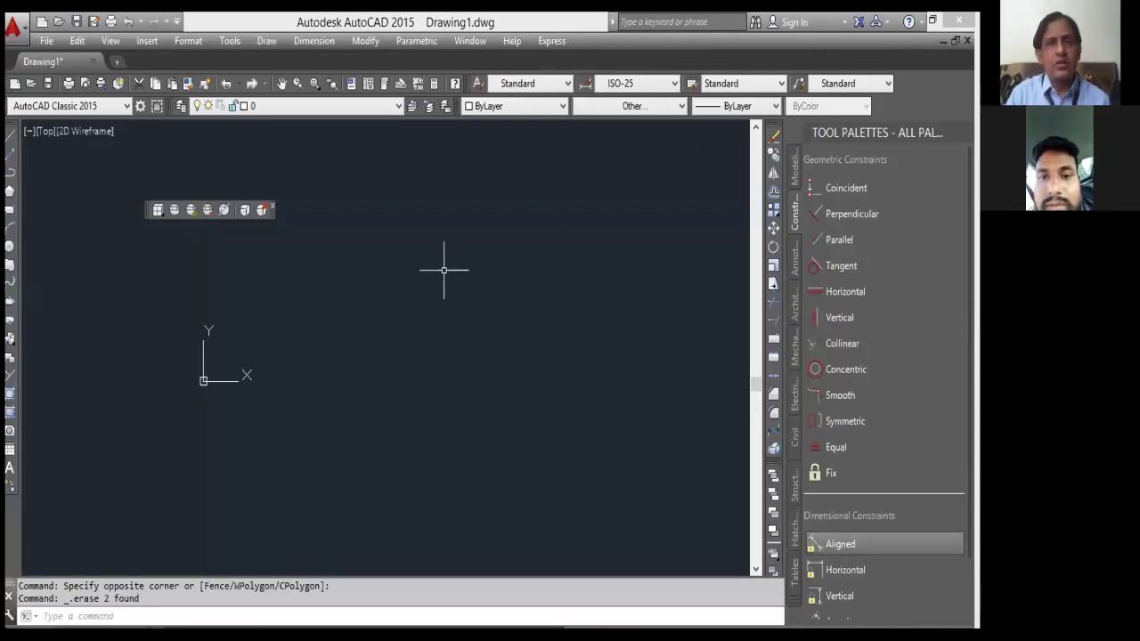
{"action": "left_click", "coordinate": [10, 133]}
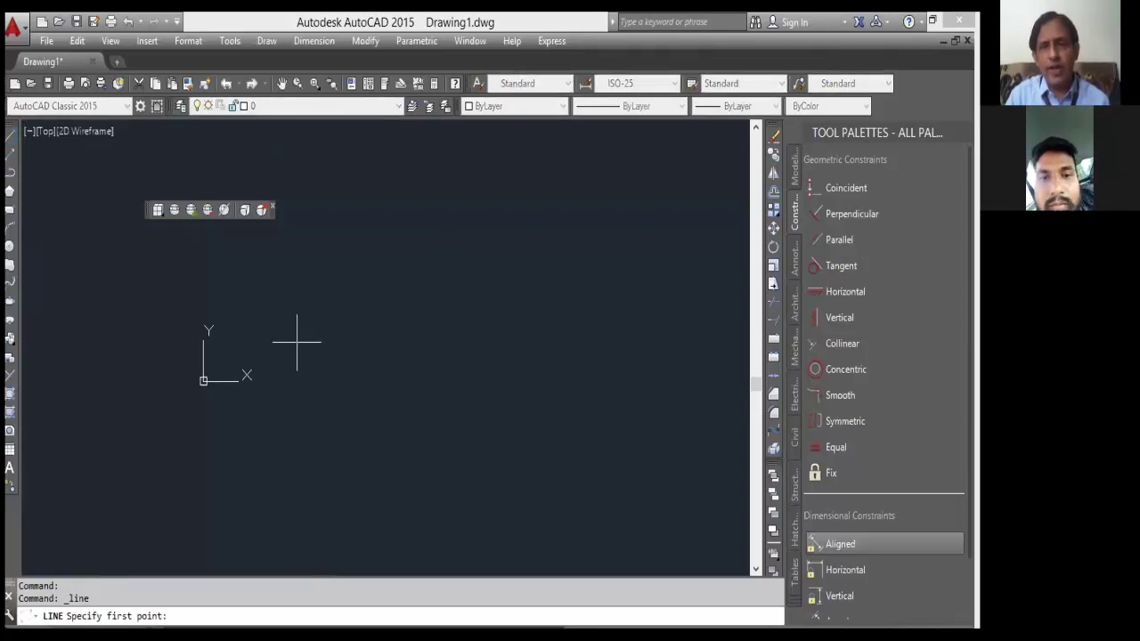
{"action": "left_click", "coordinate": [321, 322]}
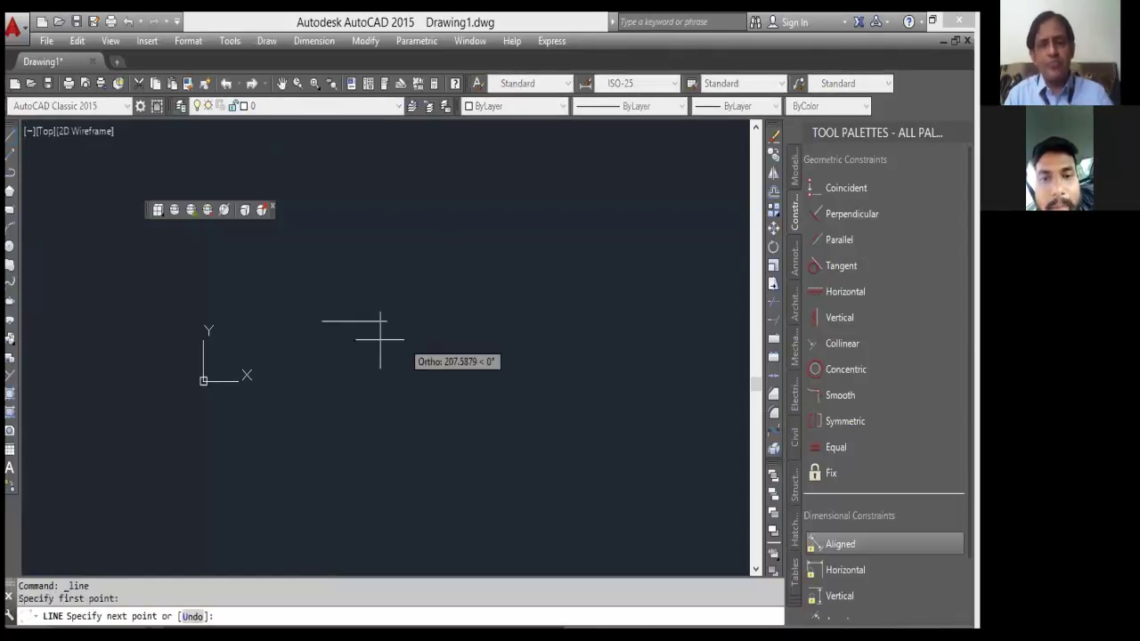
{"action": "key", "text": "F8"}
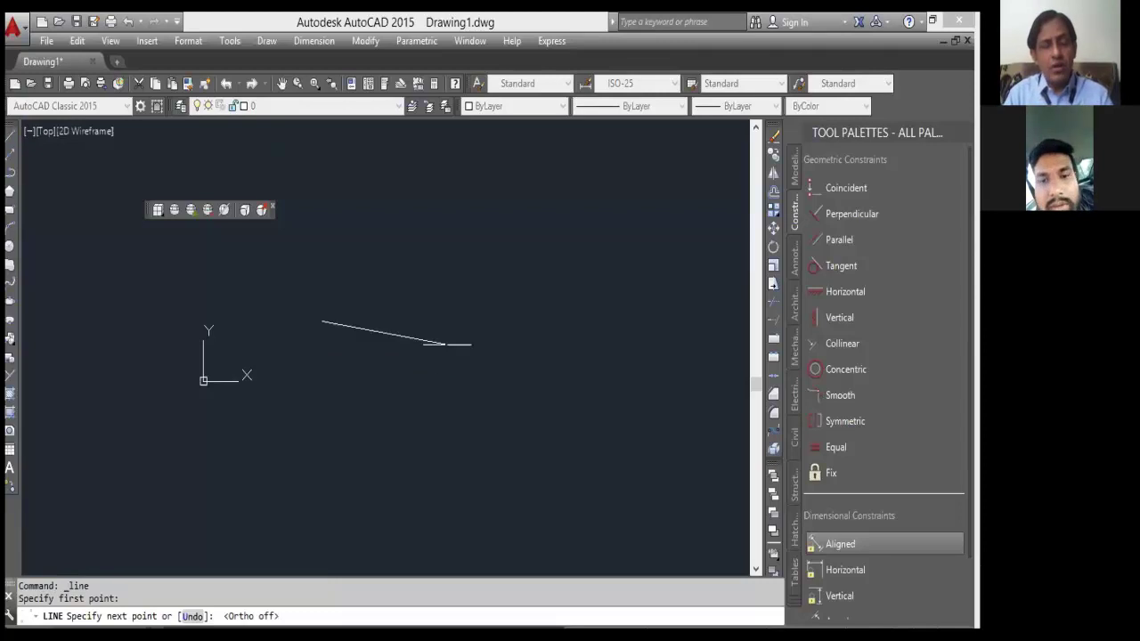
{"action": "key", "text": "F8"}
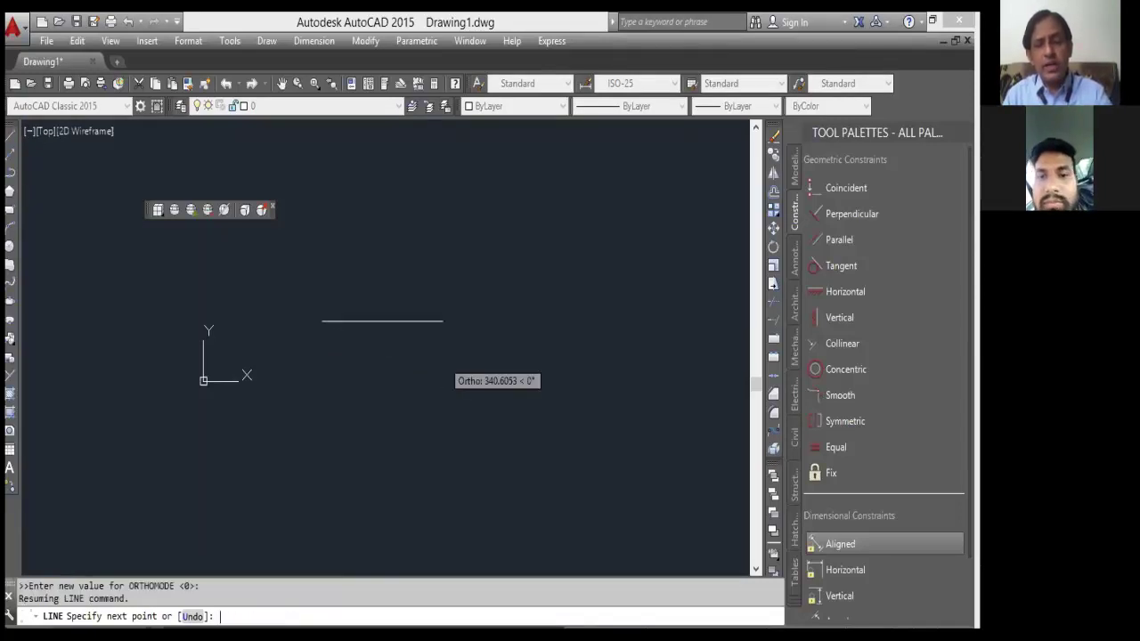
{"action": "type", "text": "@"}
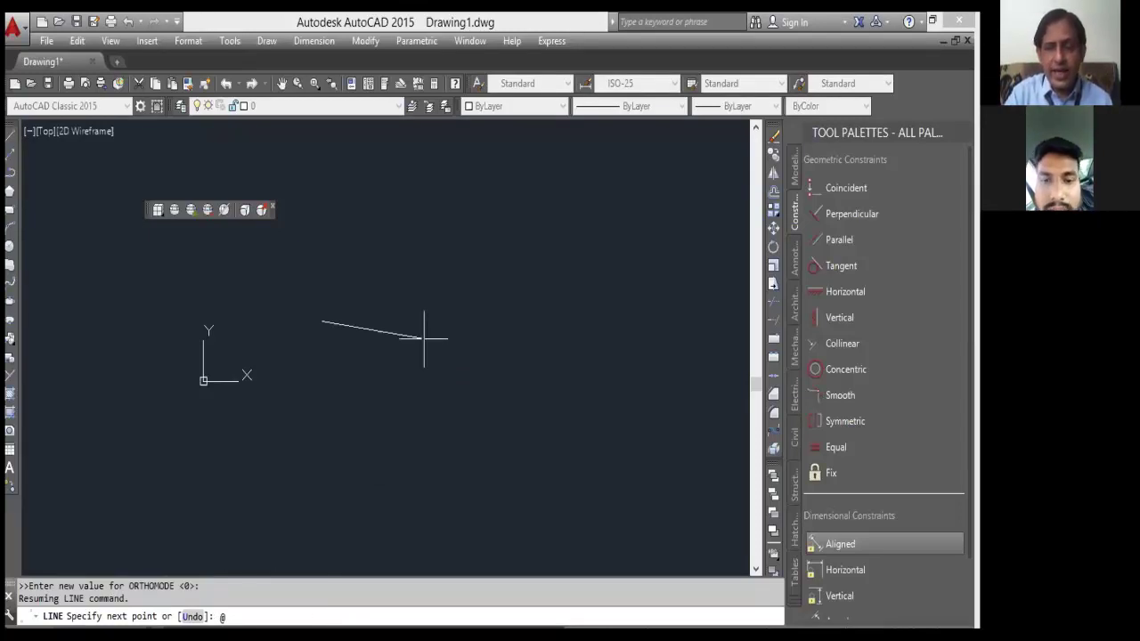
{"action": "type", "text": "10,"}
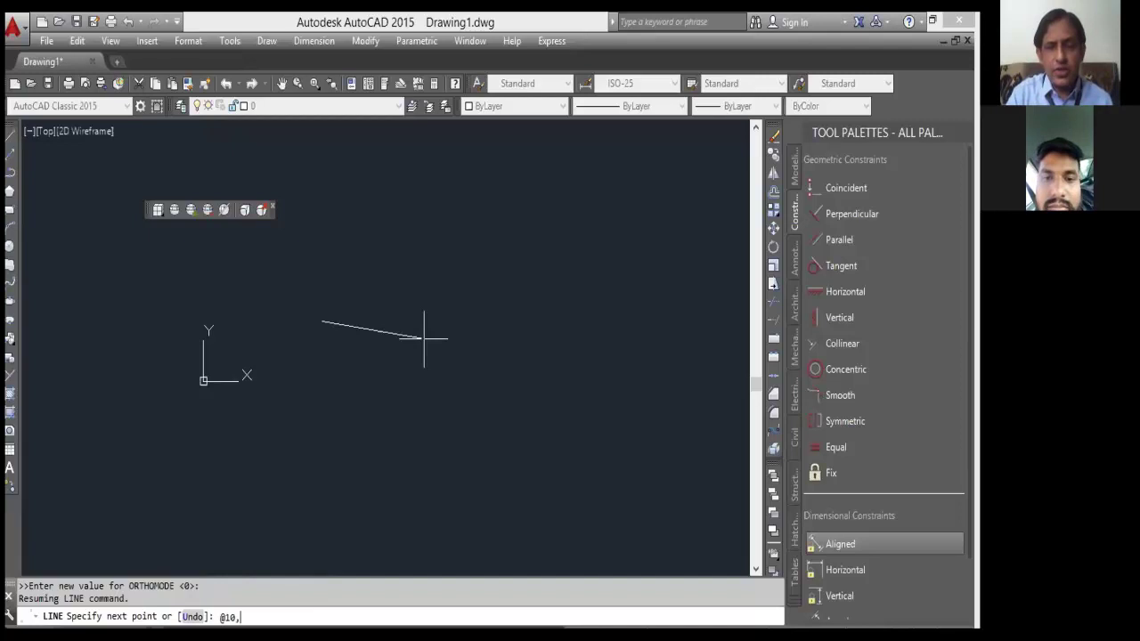
{"action": "type", "text": "0"}
{"action": "key", "text": "Return"}
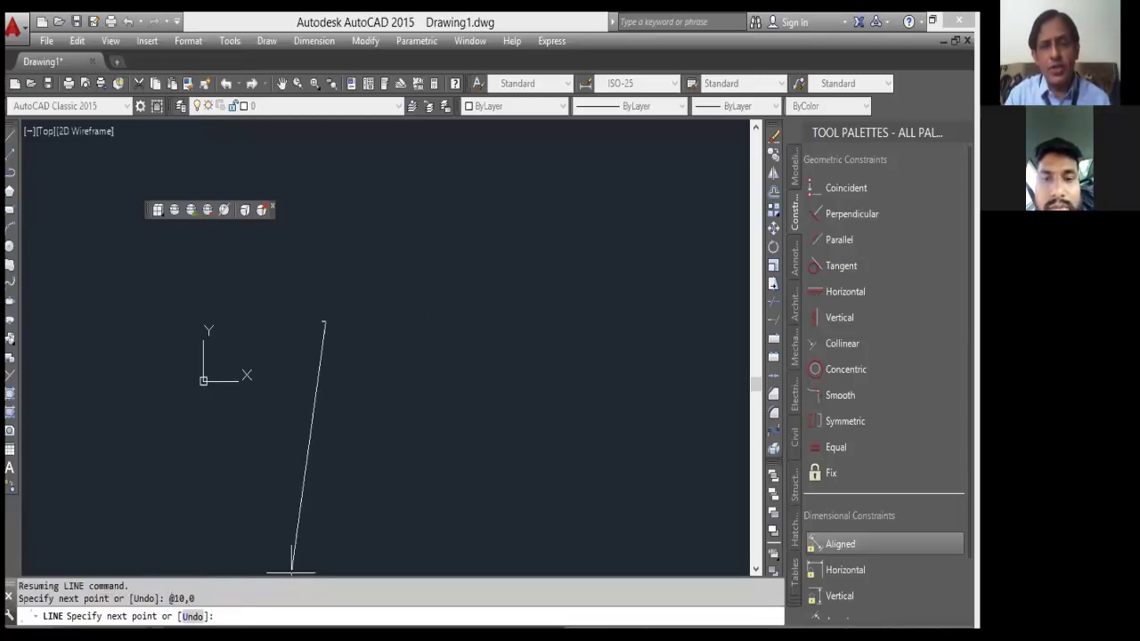
Draw the 10-unit right and top edges and close the 10 by 10 square
{"action": "scroll", "coordinate": [463, 224], "scroll_direction": "up", "scroll_amount": 3}
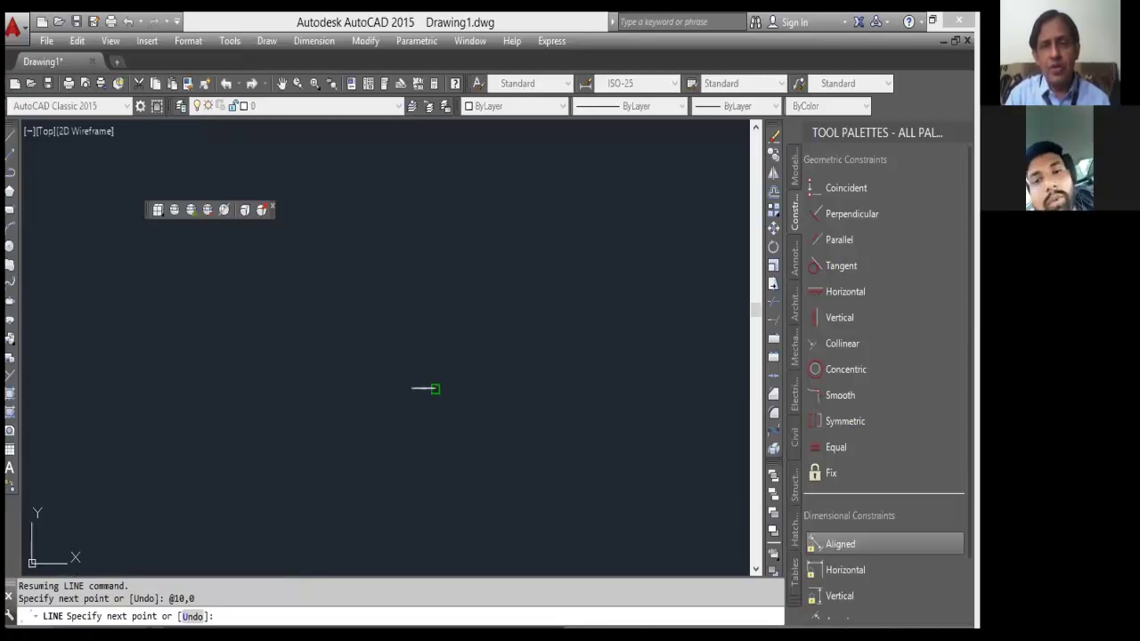
{"action": "scroll", "coordinate": [442, 379], "scroll_direction": "up", "scroll_amount": 2}
{"action": "scroll", "coordinate": [442, 379], "scroll_direction": "up", "scroll_amount": 1}
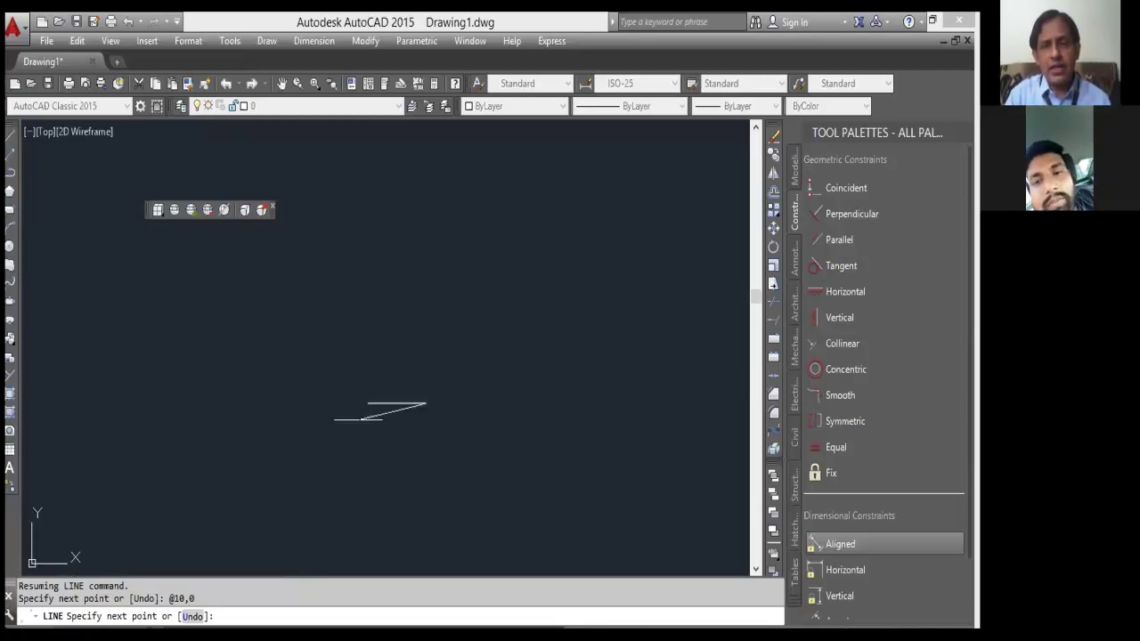
{"action": "scroll", "coordinate": [444, 390], "scroll_direction": "up", "scroll_amount": 1}
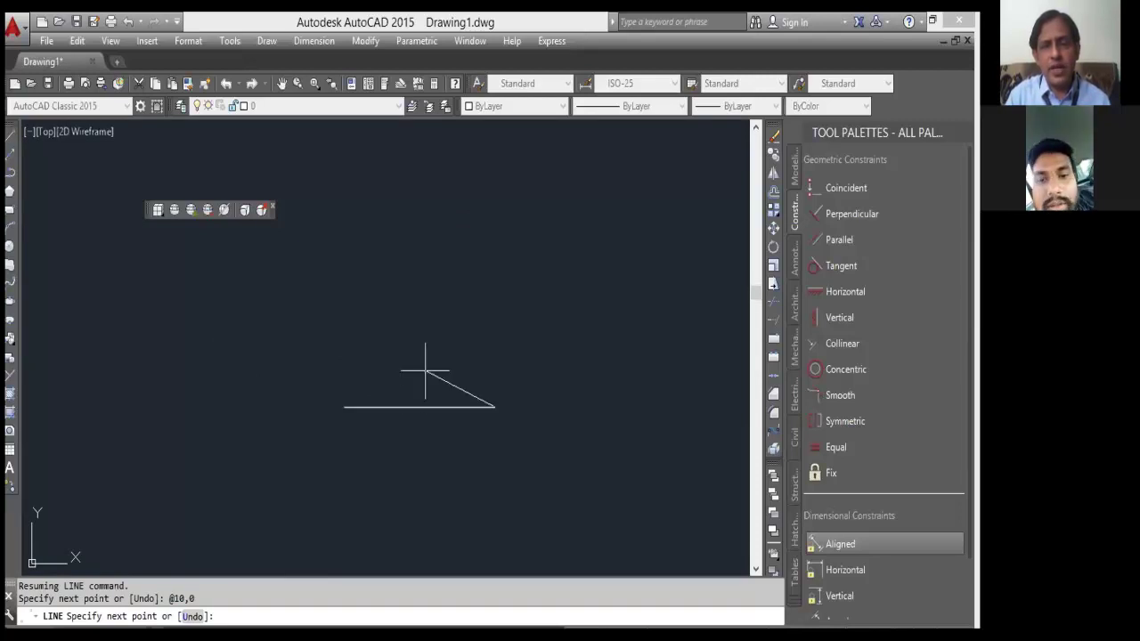
{"action": "scroll", "coordinate": [425, 371], "scroll_direction": "up", "scroll_amount": 1}
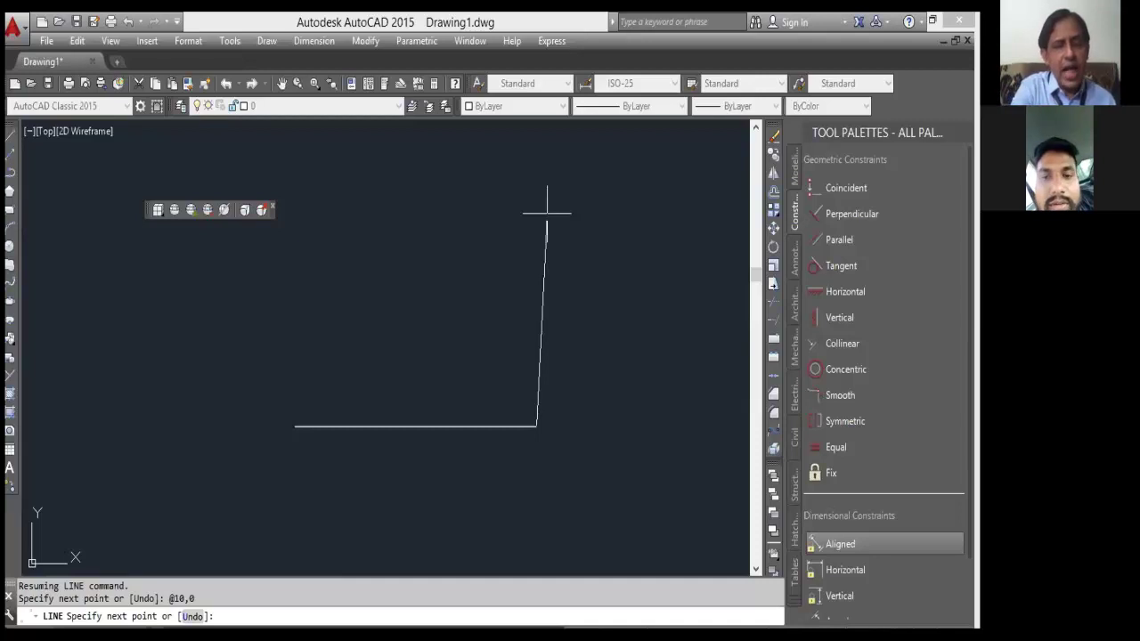
{"action": "type", "text": "@"}
{"action": "key", "text": "F8"}
{"action": "type", "text": "@0"}
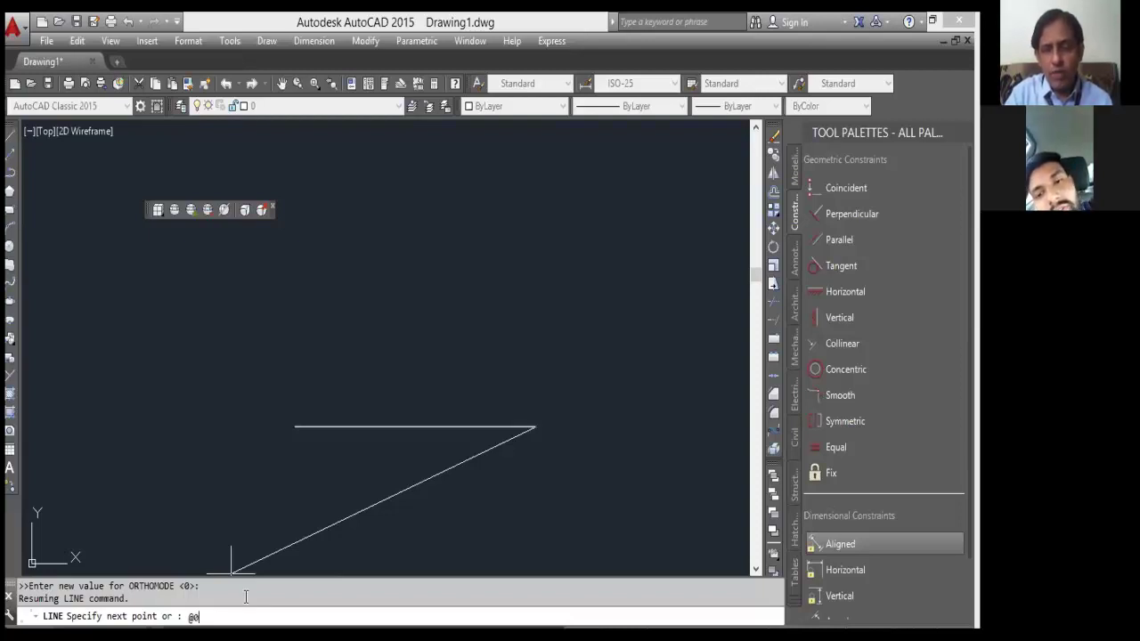
{"action": "type", "text": ",10"}
{"action": "key", "text": "Return"}
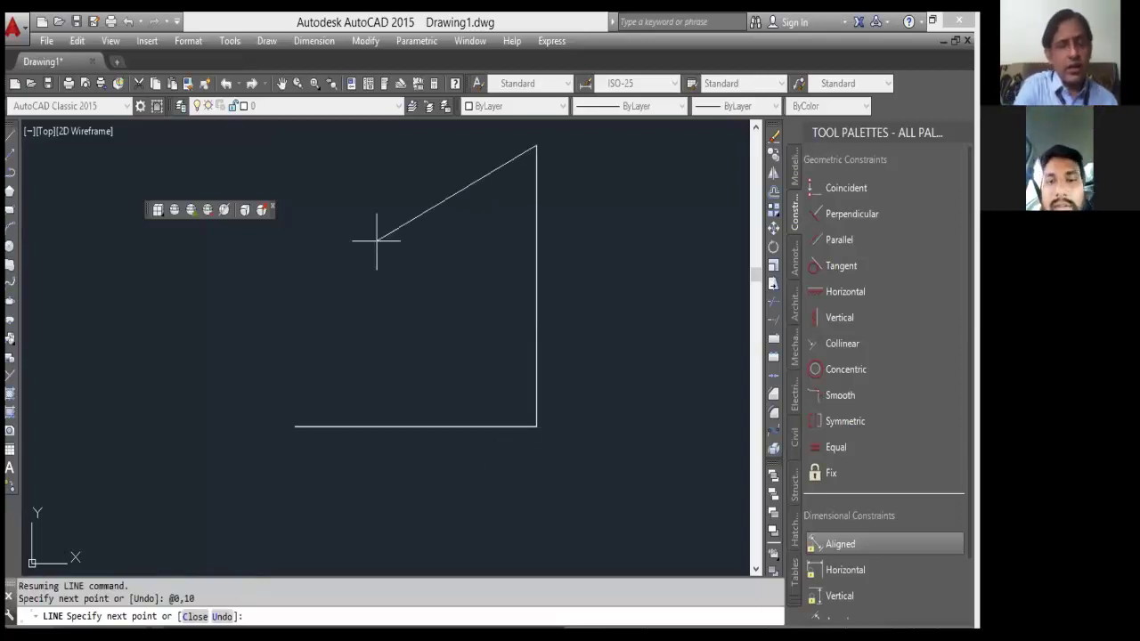
{"action": "type", "text": "@-10,"}
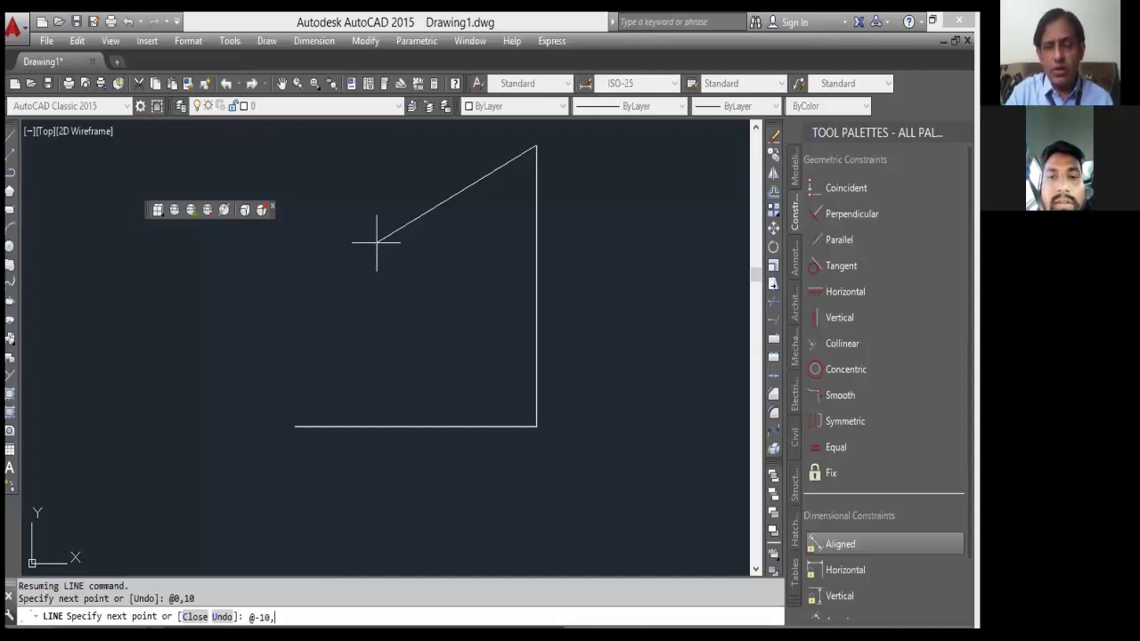
{"action": "type", "text": "0"}
{"action": "key", "text": "Return"}
{"action": "type", "text": "c"}
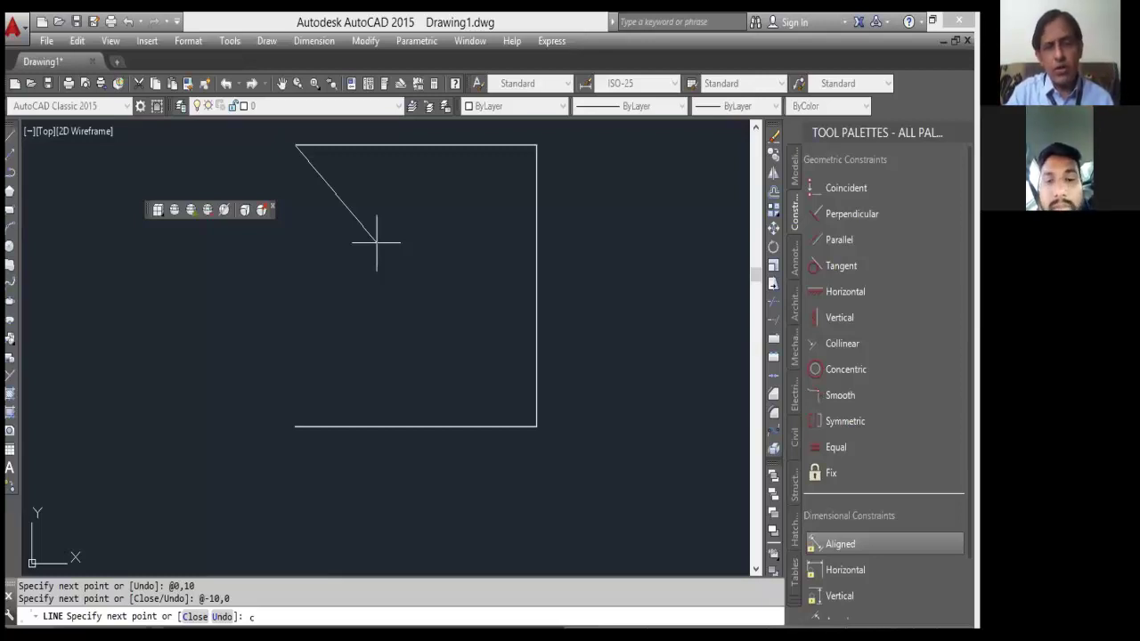
{"action": "key", "text": "Return"}
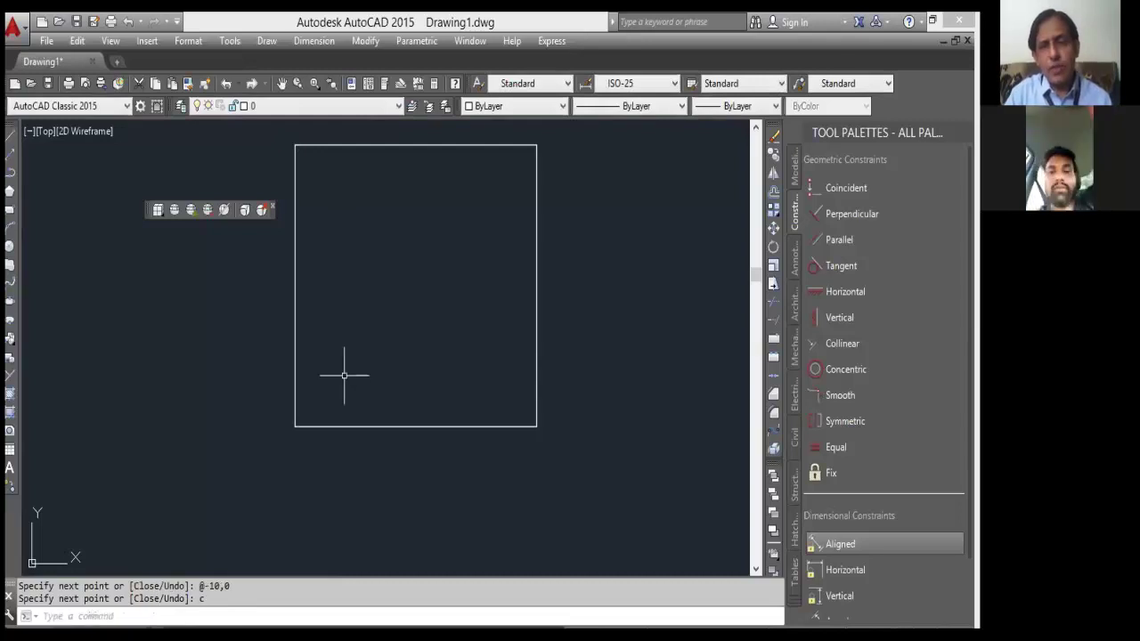
{"action": "middle_click_drag", "start_coordinate": [418, 278], "coordinate": [422, 306]}
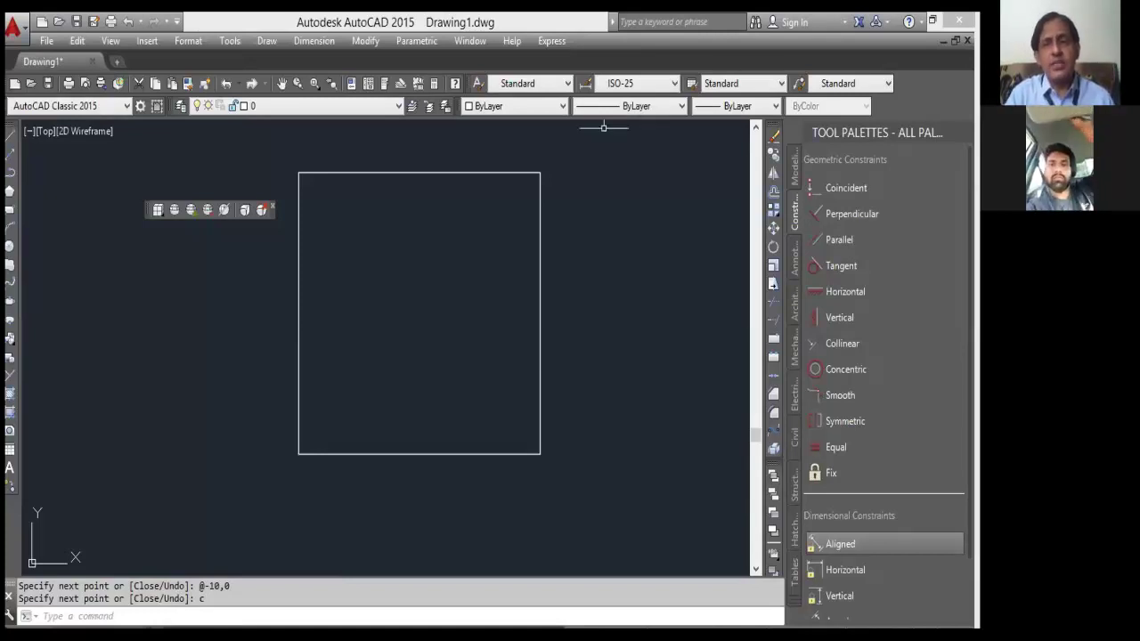
In the Linetype Manager, load the CENTER2 linetype (CENTER is already loaded)
{"action": "left_click", "coordinate": [645, 107]}
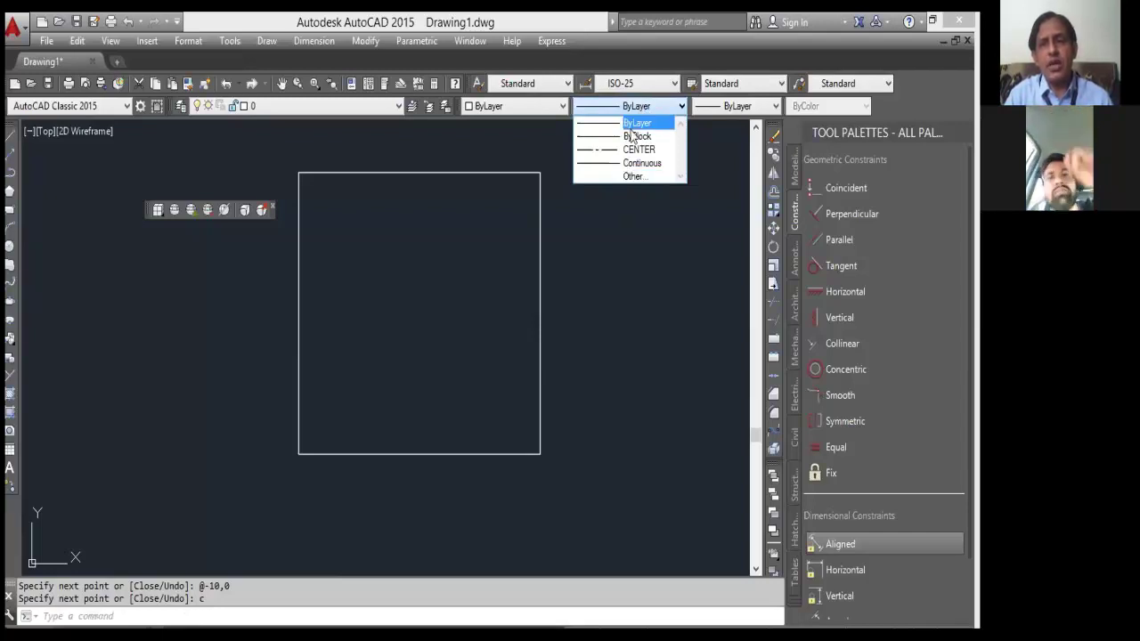
{"action": "left_click", "coordinate": [634, 178]}
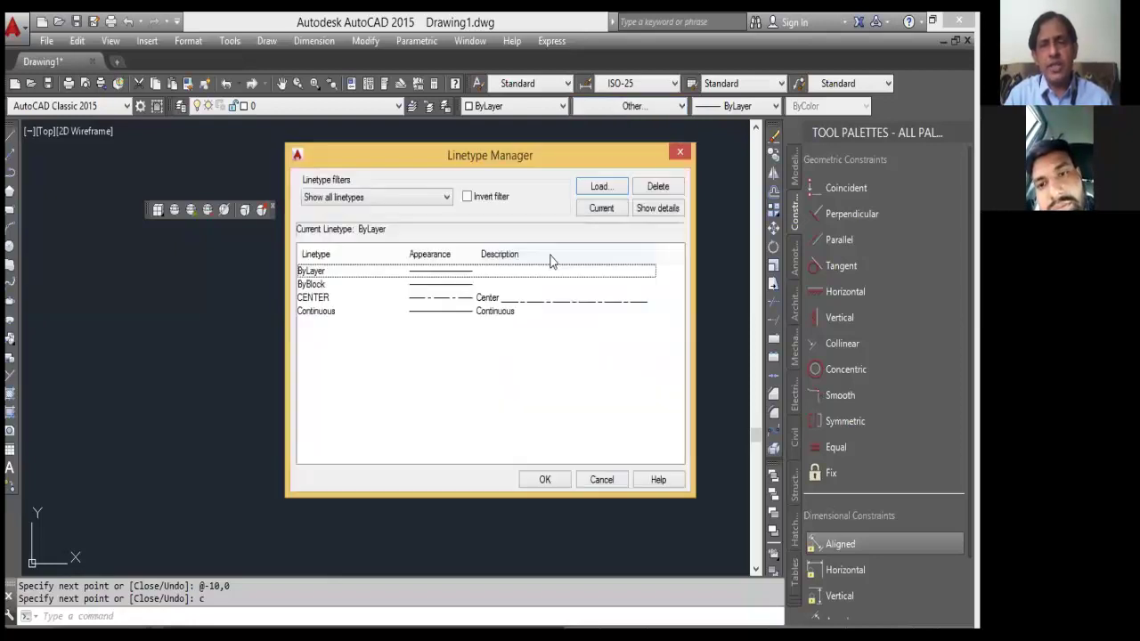
{"action": "left_click", "coordinate": [600, 188]}
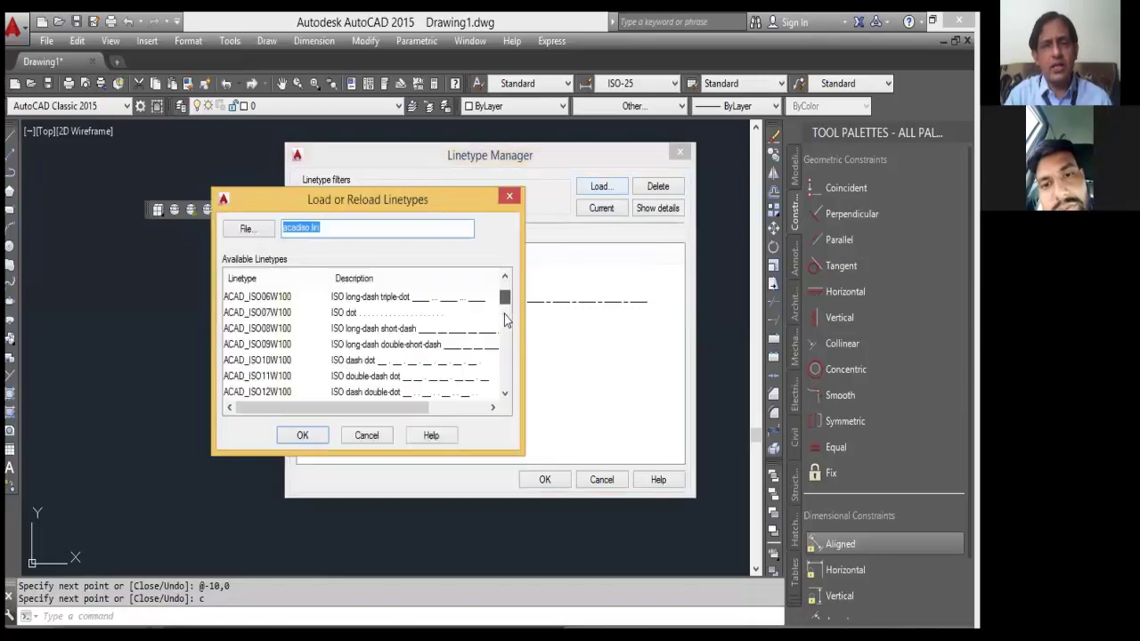
{"action": "scroll", "coordinate": [438, 364], "scroll_direction": "down", "scroll_amount": 5}
{"action": "scroll", "coordinate": [246, 307], "scroll_direction": "down", "scroll_amount": 1}
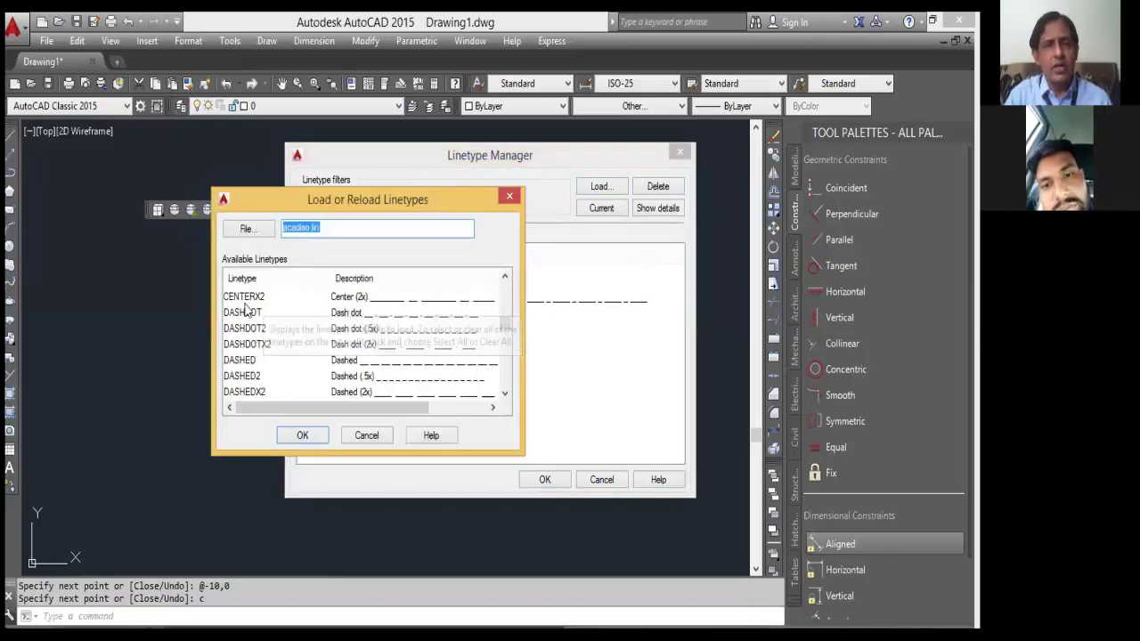
{"action": "left_click", "coordinate": [384, 309]}
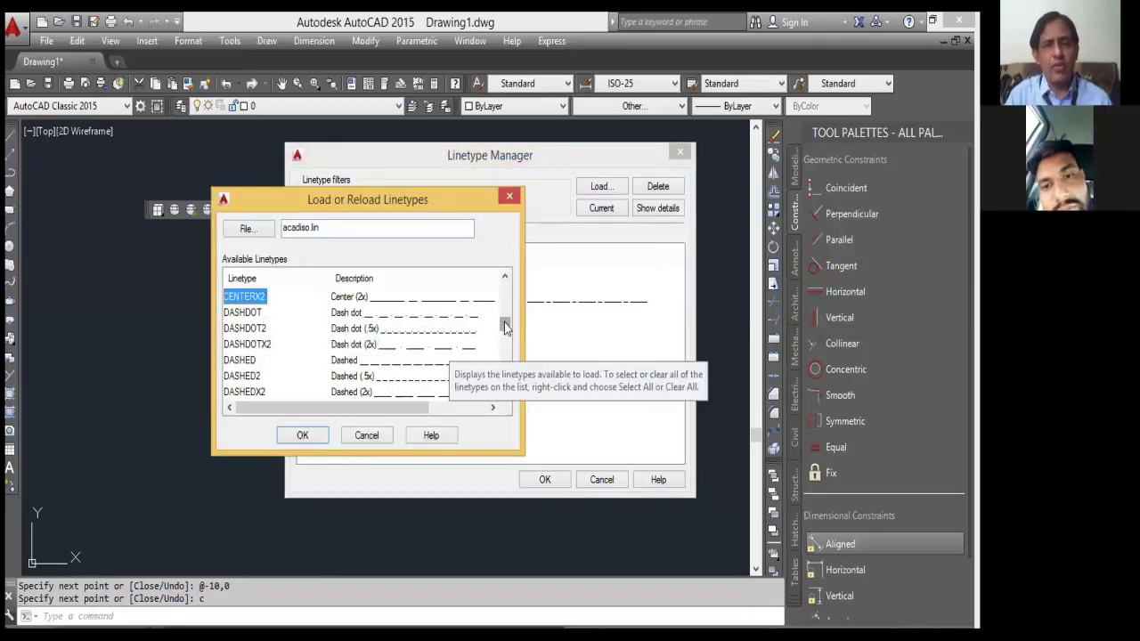
{"action": "scroll", "coordinate": [268, 329], "scroll_direction": "up", "scroll_amount": 1}
{"action": "left_click", "coordinate": [248, 316]}
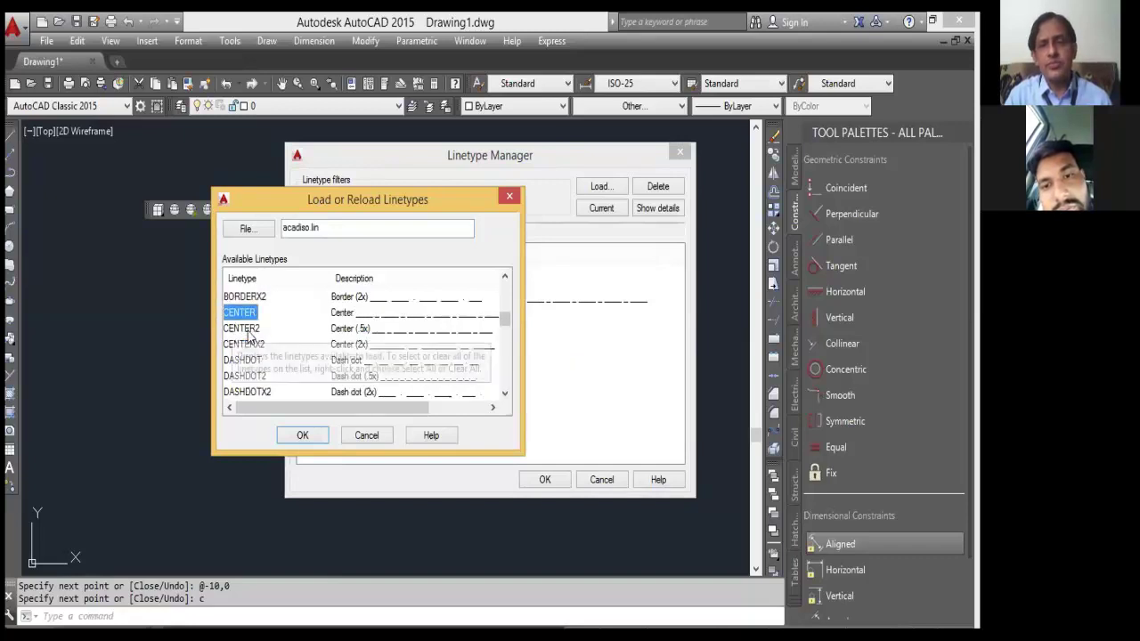
{"action": "left_click", "coordinate": [305, 433]}
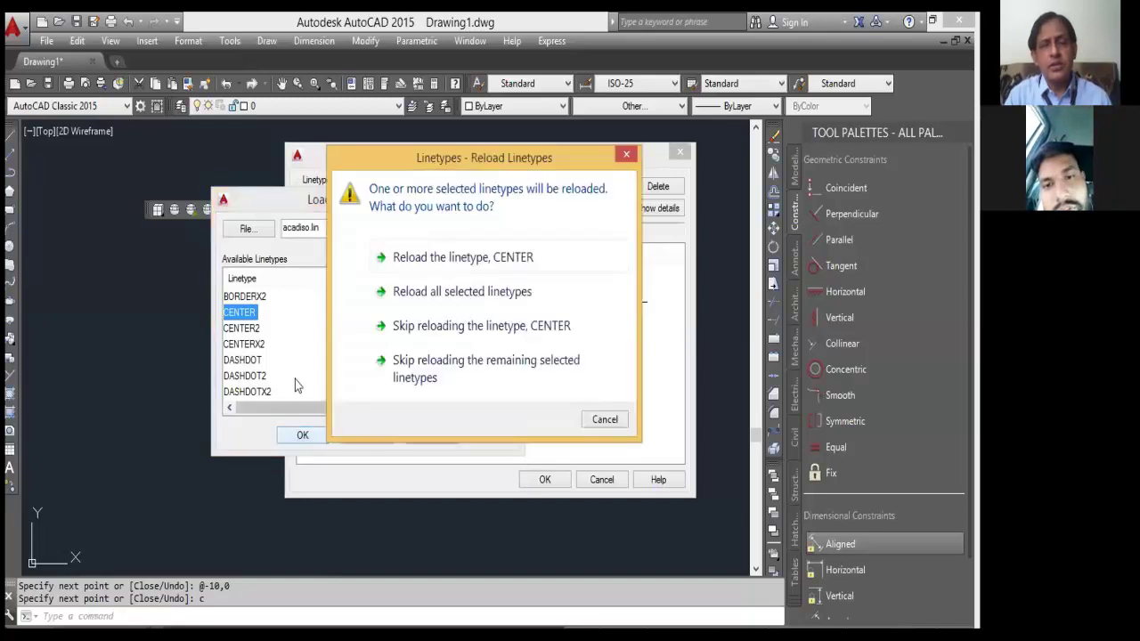
{"action": "key", "text": "Escape"}
{"action": "left_click", "coordinate": [237, 329]}
{"action": "left_click", "coordinate": [303, 436]}
Load the BORDER2 and ZIGZAG linetypes, then select CENTER in the list
{"action": "left_click", "coordinate": [601, 190]}
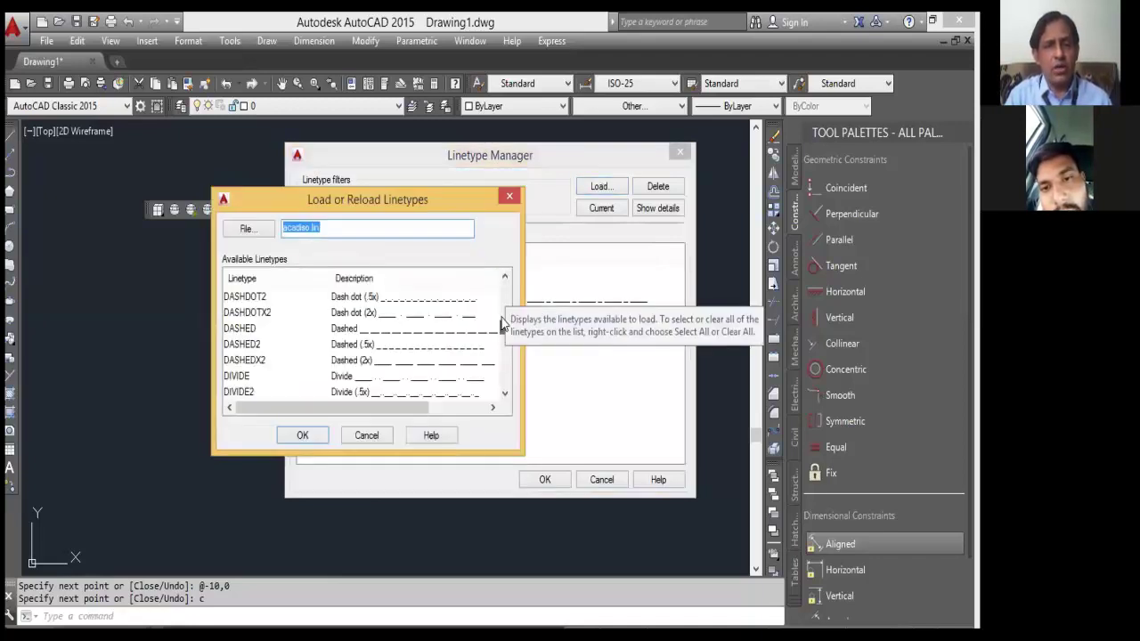
{"action": "scroll", "coordinate": [365, 343], "scroll_direction": "up", "scroll_amount": 2}
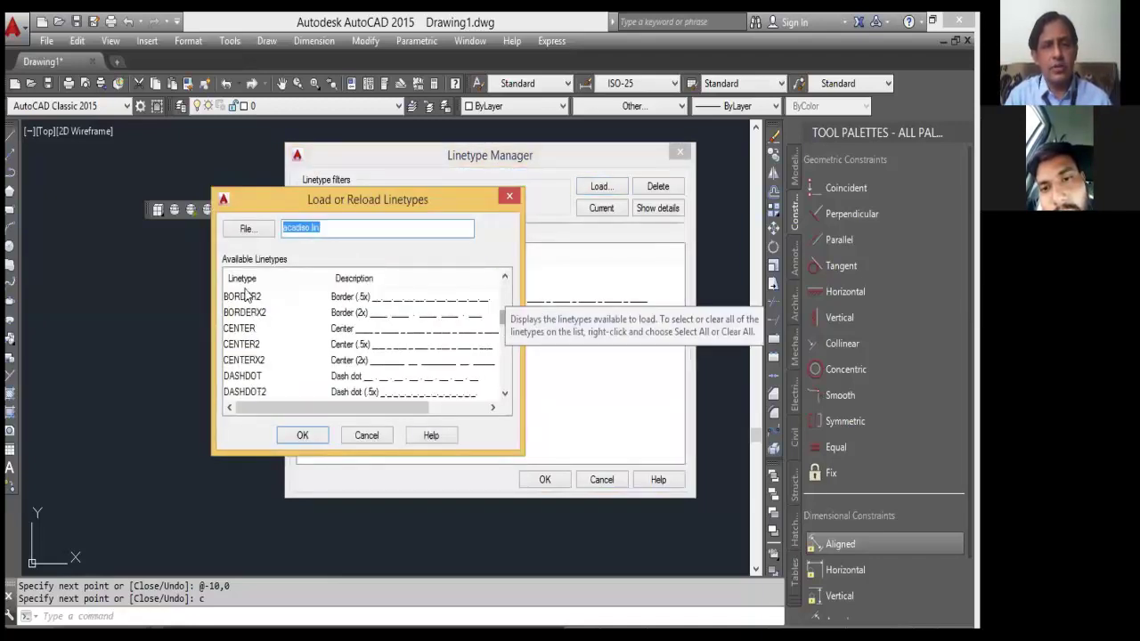
{"action": "left_click", "coordinate": [303, 434]}
{"action": "left_click", "coordinate": [600, 190]}
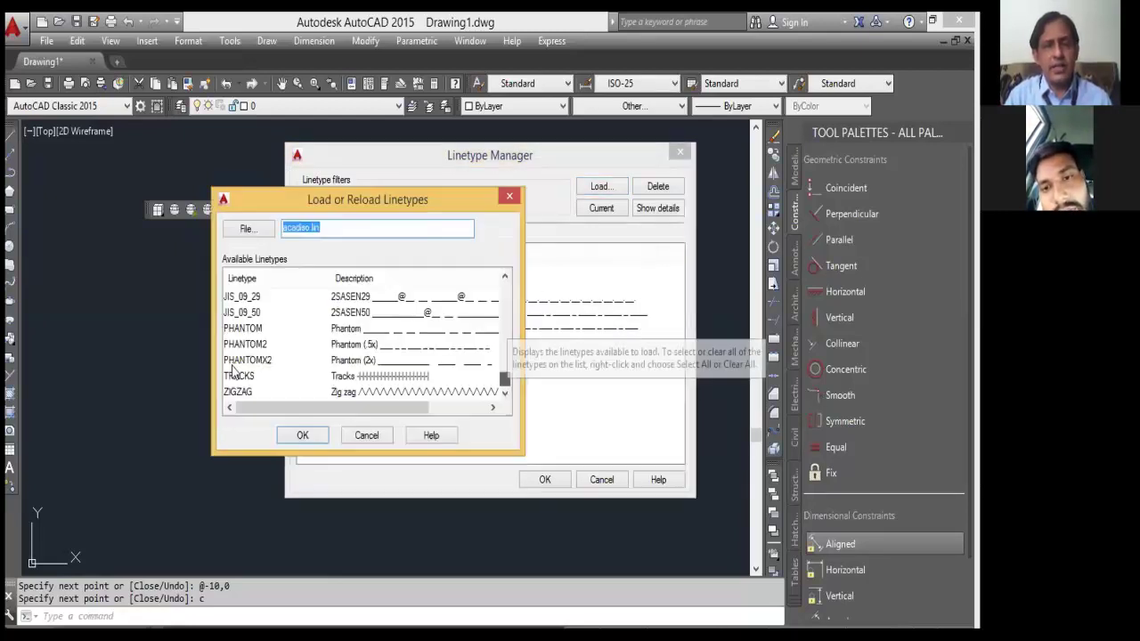
{"action": "left_click", "coordinate": [239, 393]}
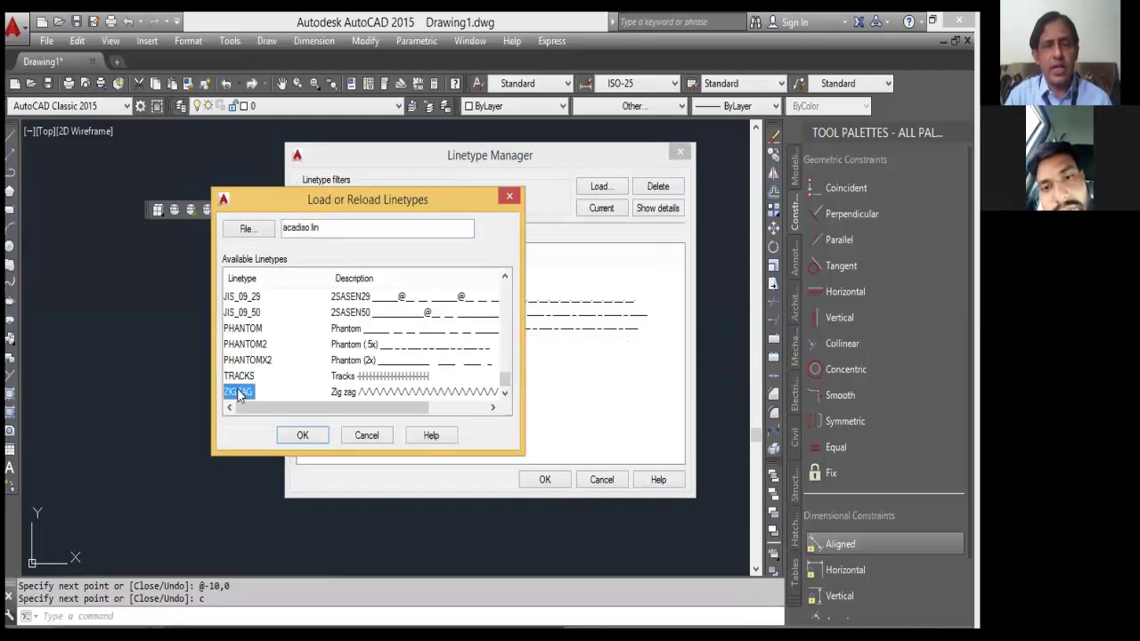
{"action": "left_click", "coordinate": [304, 436]}
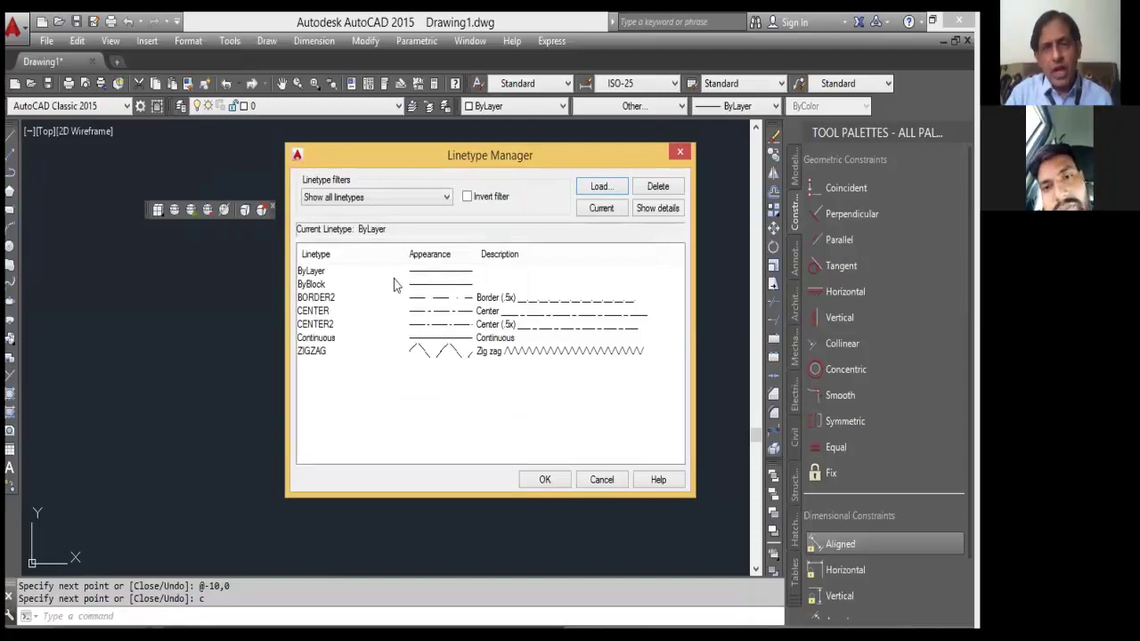
{"action": "left_click", "coordinate": [313, 312]}
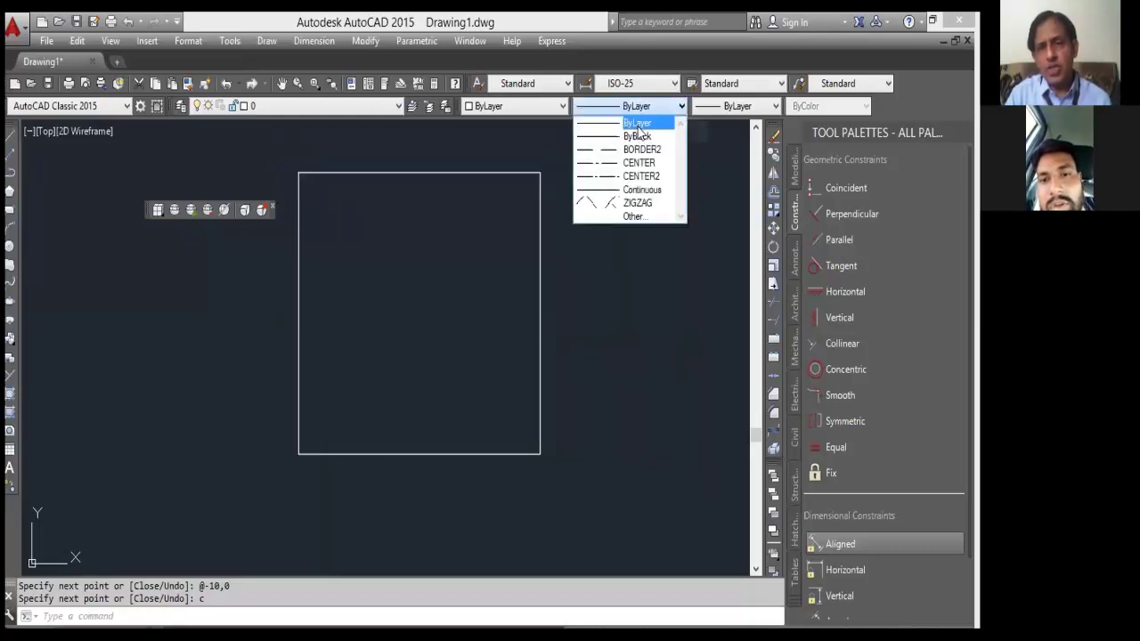
Make CENTER current and draw a horizontal construction line through the square's left and right midpoints
{"action": "left_click", "coordinate": [639, 163]}
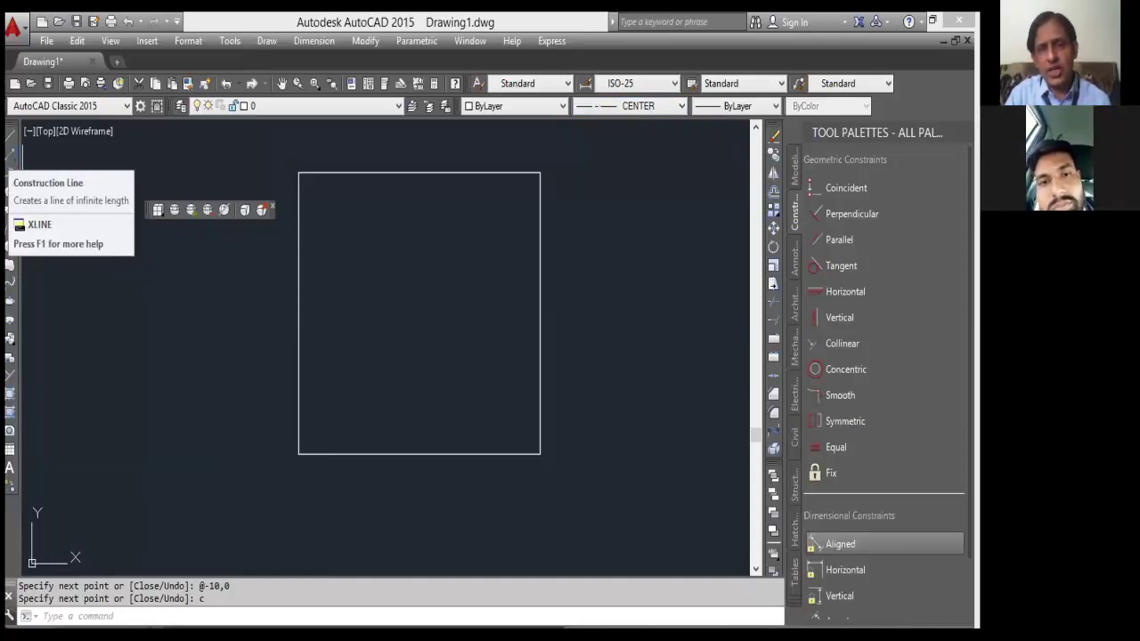
{"action": "left_click", "coordinate": [11, 153]}
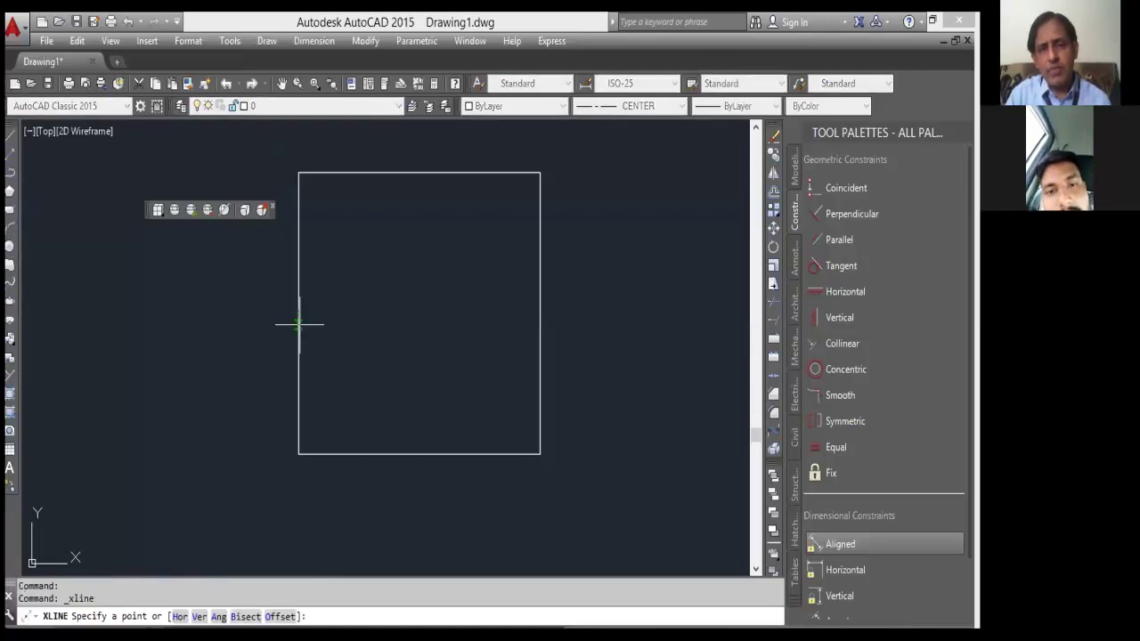
{"action": "left_click", "coordinate": [300, 313]}
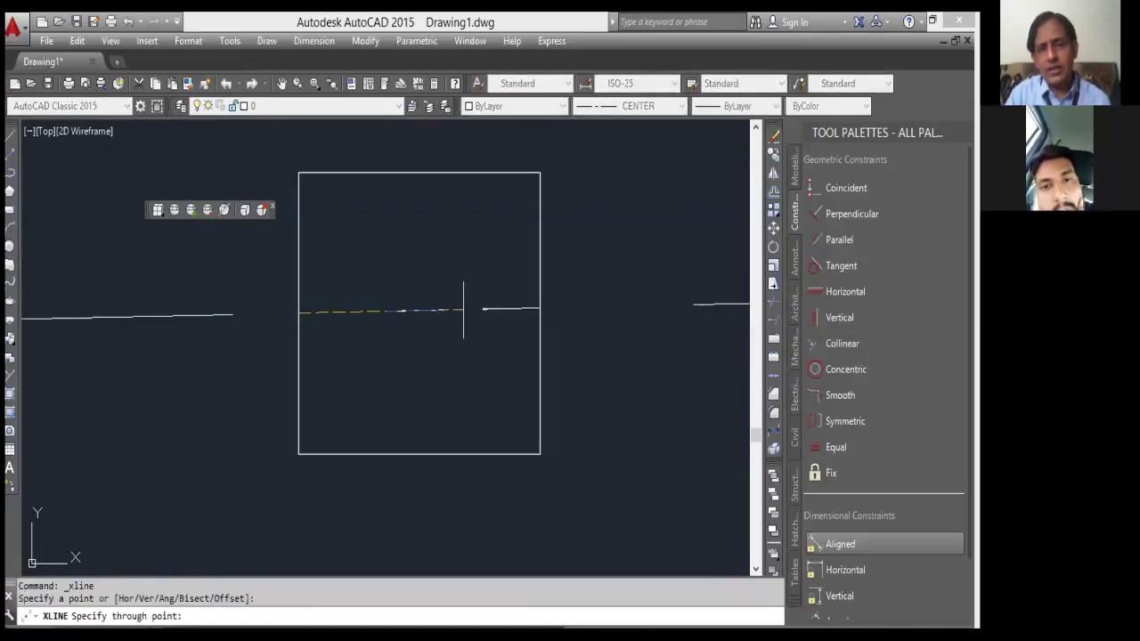
{"action": "left_click", "coordinate": [540, 312]}
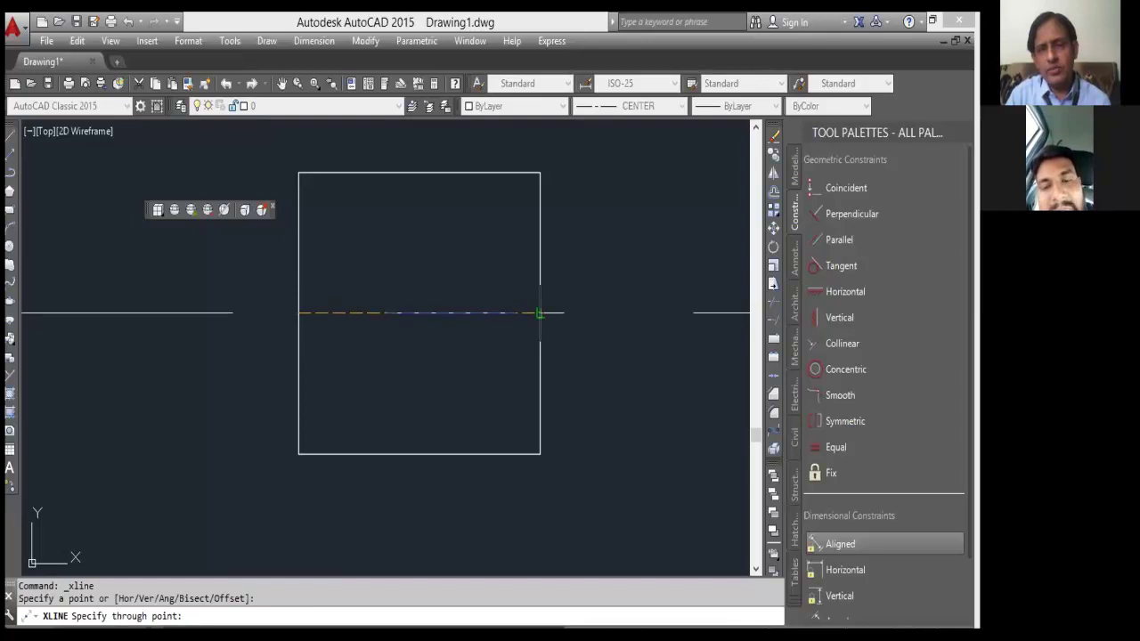
{"action": "left_click", "coordinate": [540, 313]}
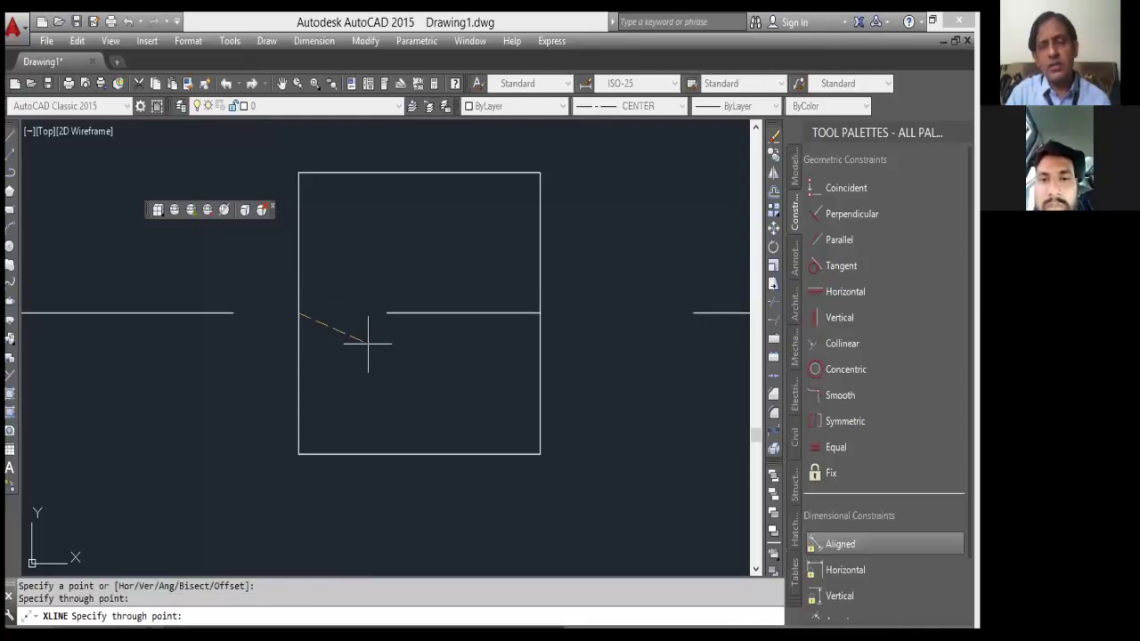
{"action": "key", "text": "Return"}
{"action": "scroll", "coordinate": [443, 318], "scroll_direction": "down", "scroll_amount": 6}
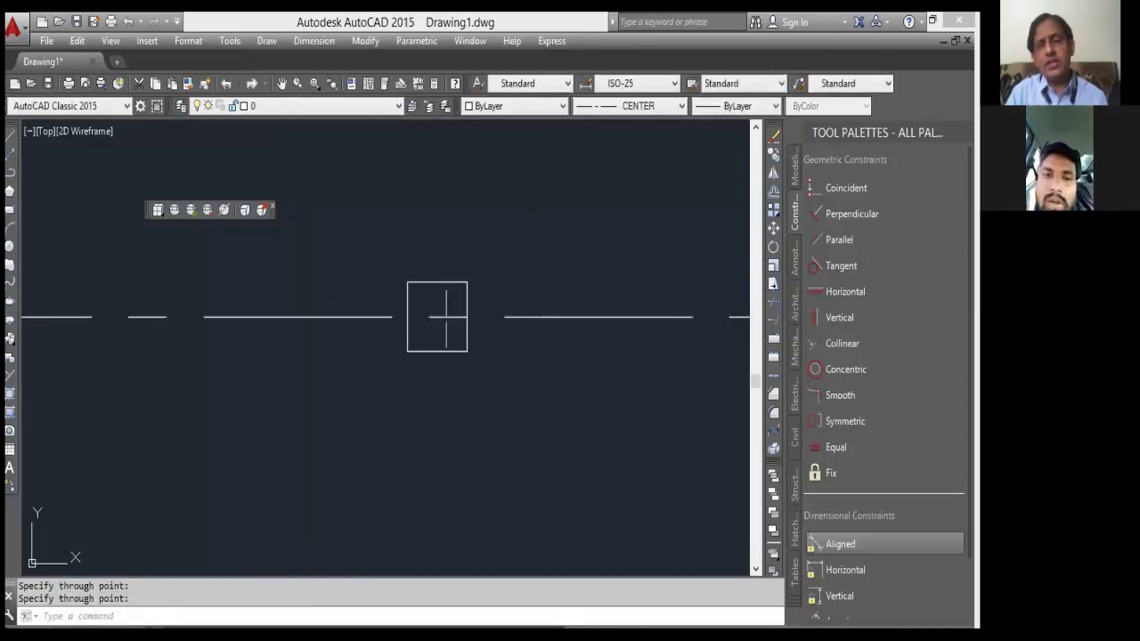
{"action": "scroll", "coordinate": [447, 316], "scroll_direction": "down", "scroll_amount": 3}
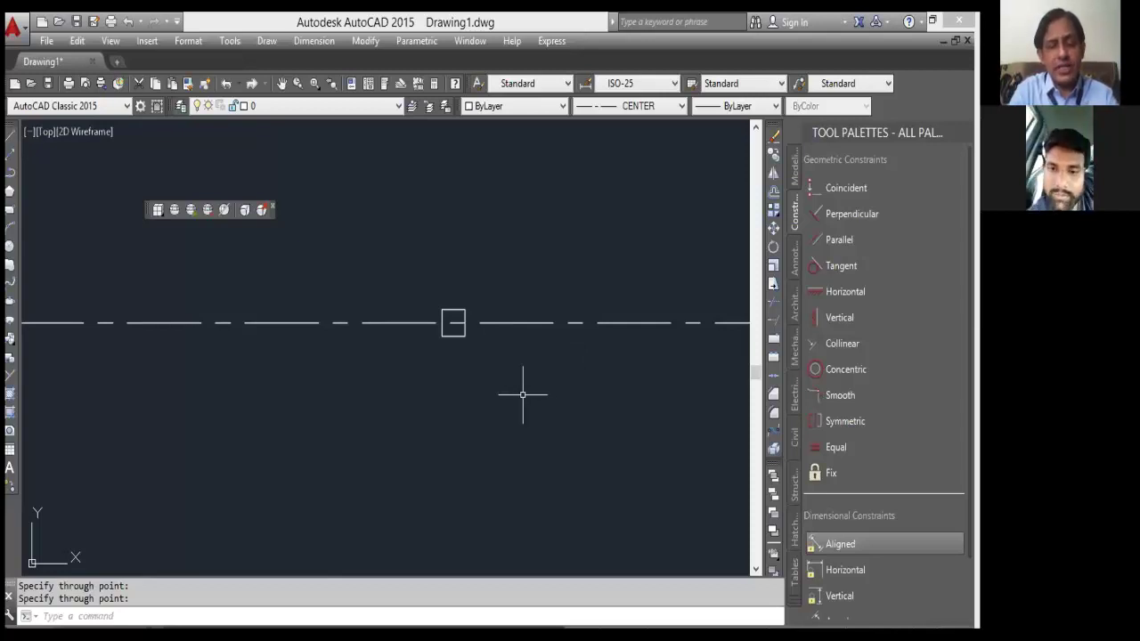
Set the linetype scale (LTSCALE) to 0.2
{"action": "type", "text": "lt"}
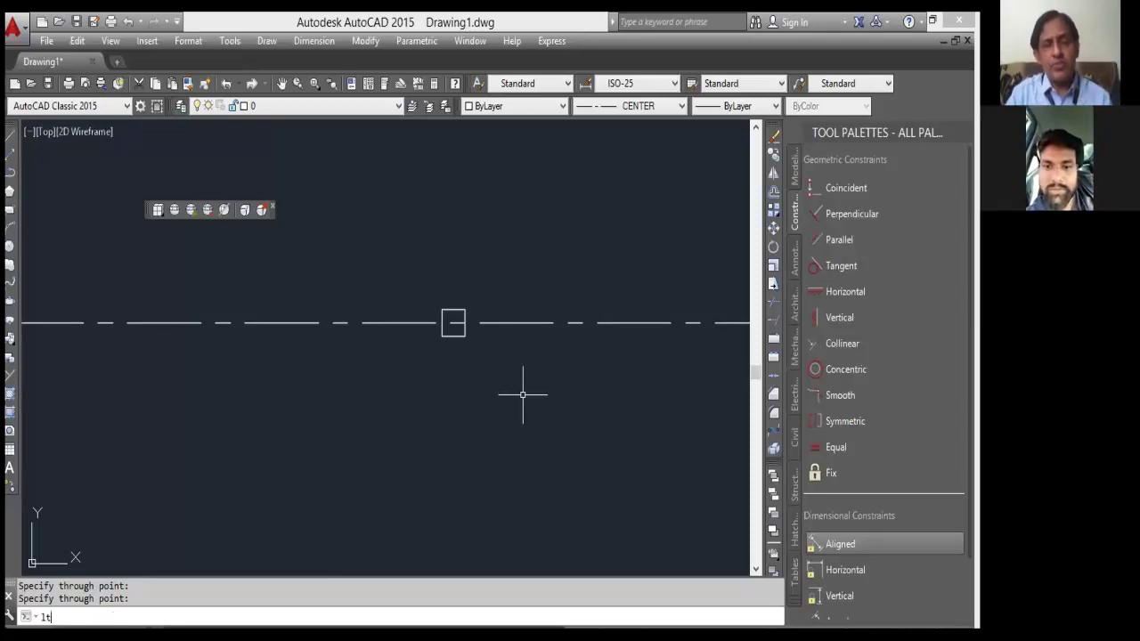
{"action": "key", "text": "Down"}
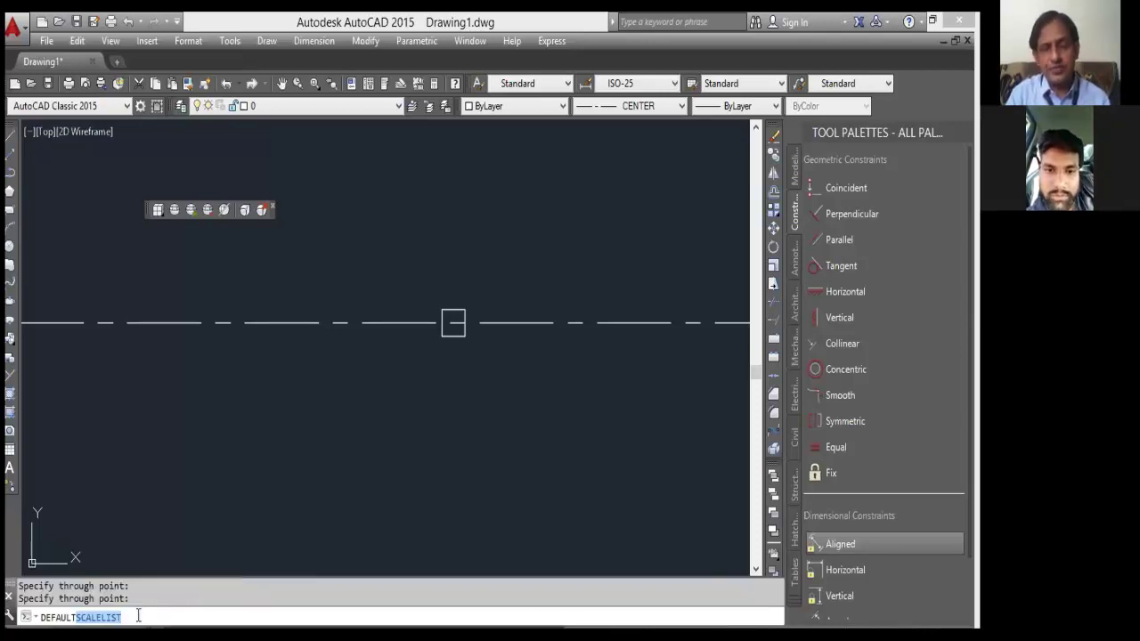
{"action": "key", "text": "Return"}
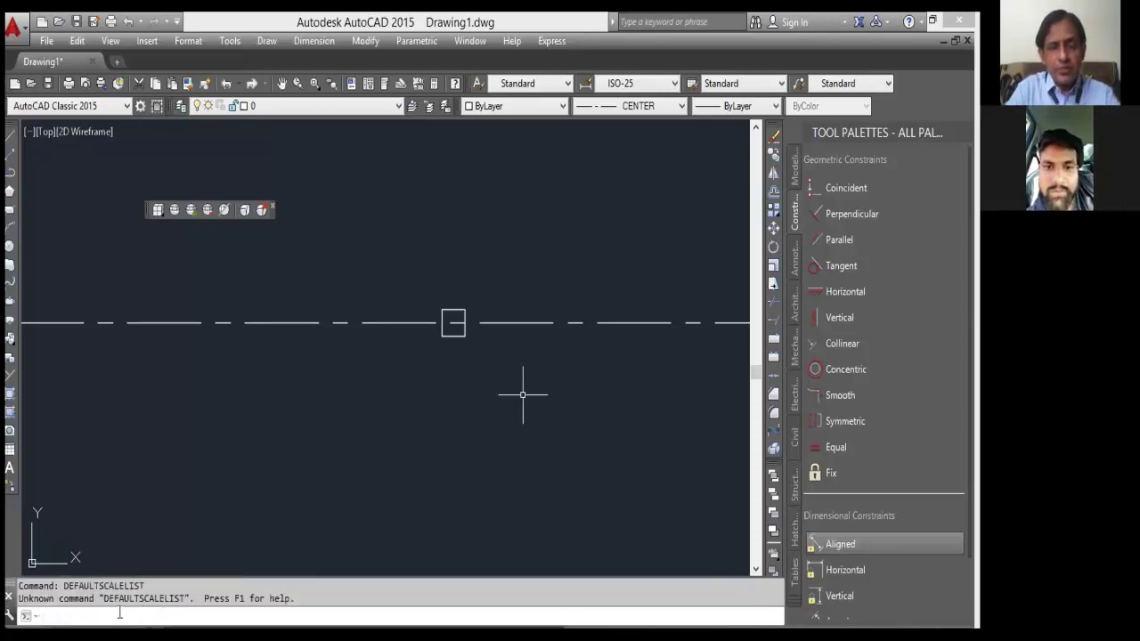
{"action": "type", "text": "ltsc"}
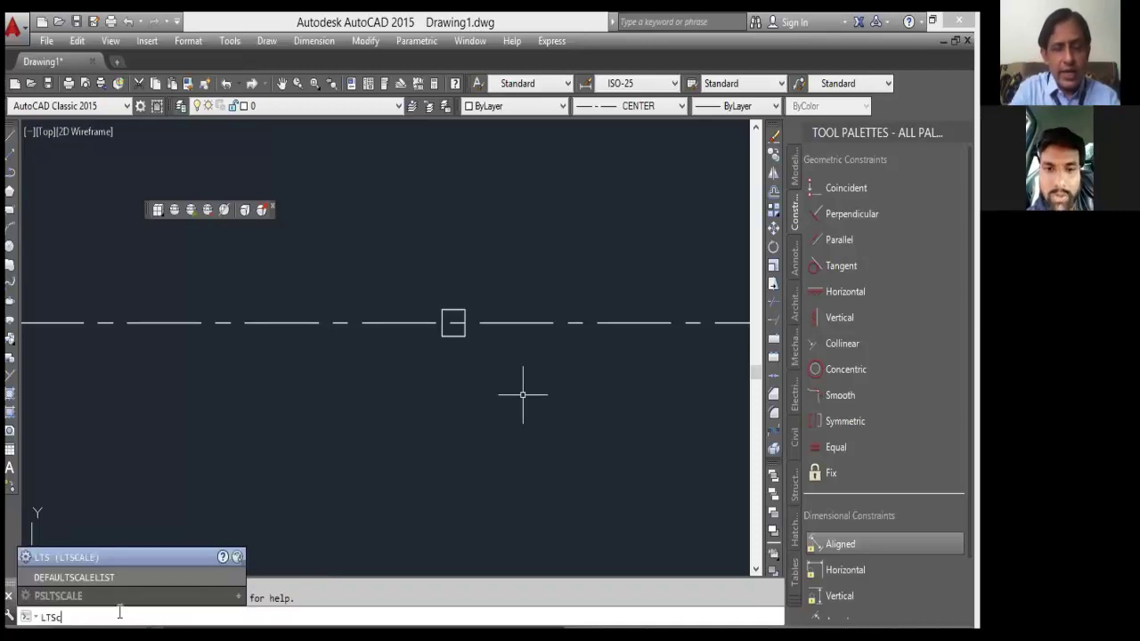
{"action": "type", "text": "ale"}
{"action": "key", "text": "Return"}
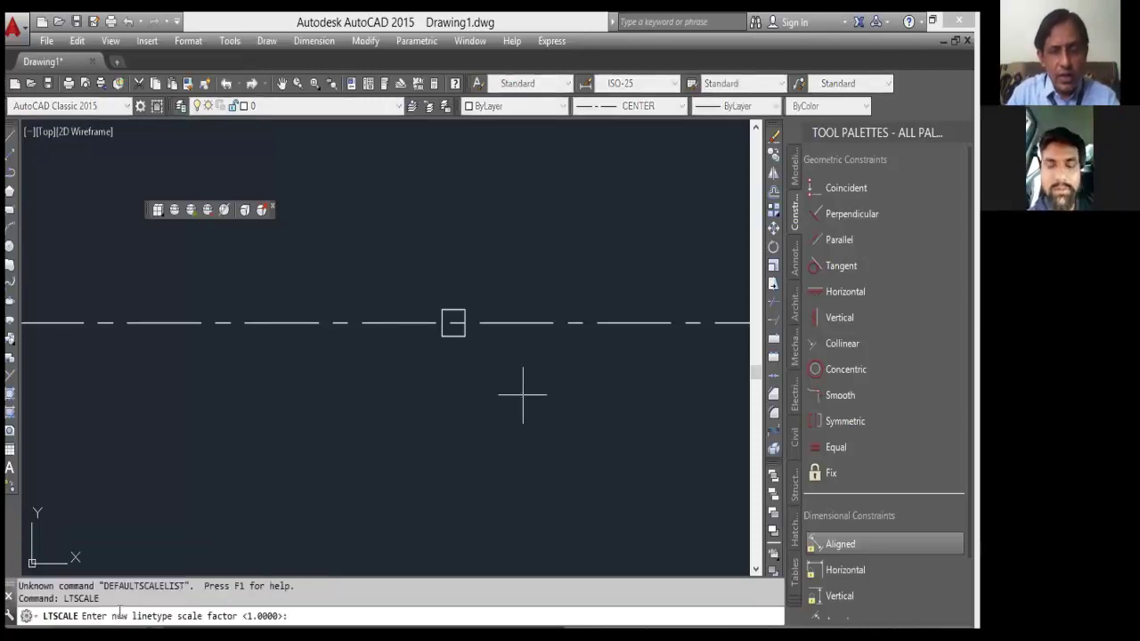
{"action": "type", "text": ".2"}
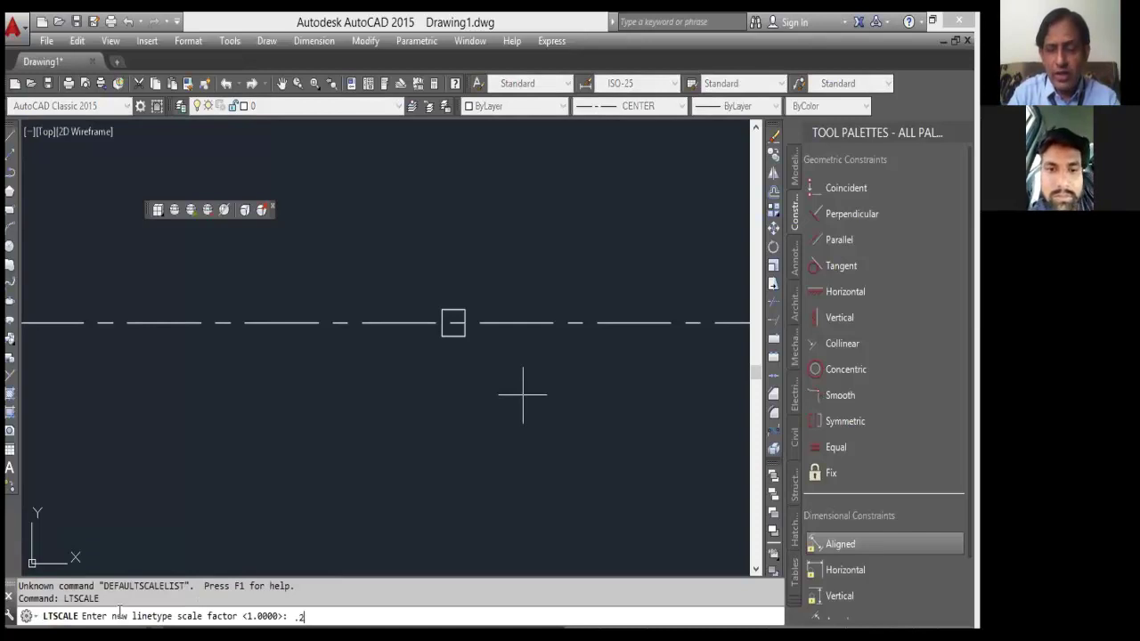
{"action": "key", "text": "Return"}
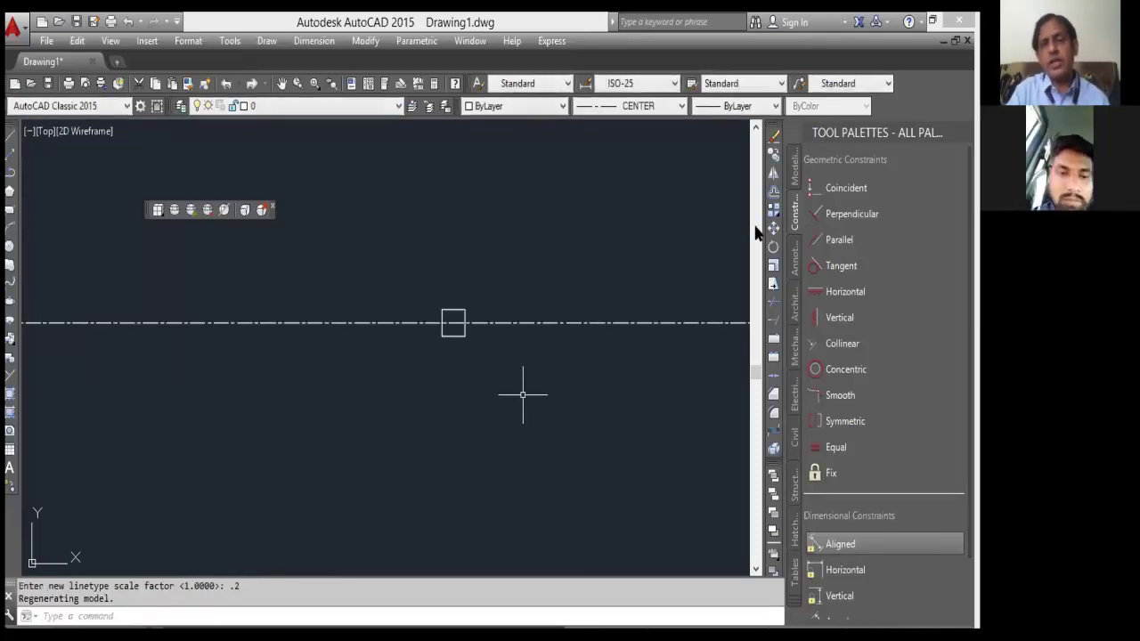
{"action": "scroll", "coordinate": [523, 394], "scroll_direction": "up", "scroll_amount": 2}
{"action": "middle_click_drag", "start_coordinate": [692, 210], "coordinate": [412, 271]}
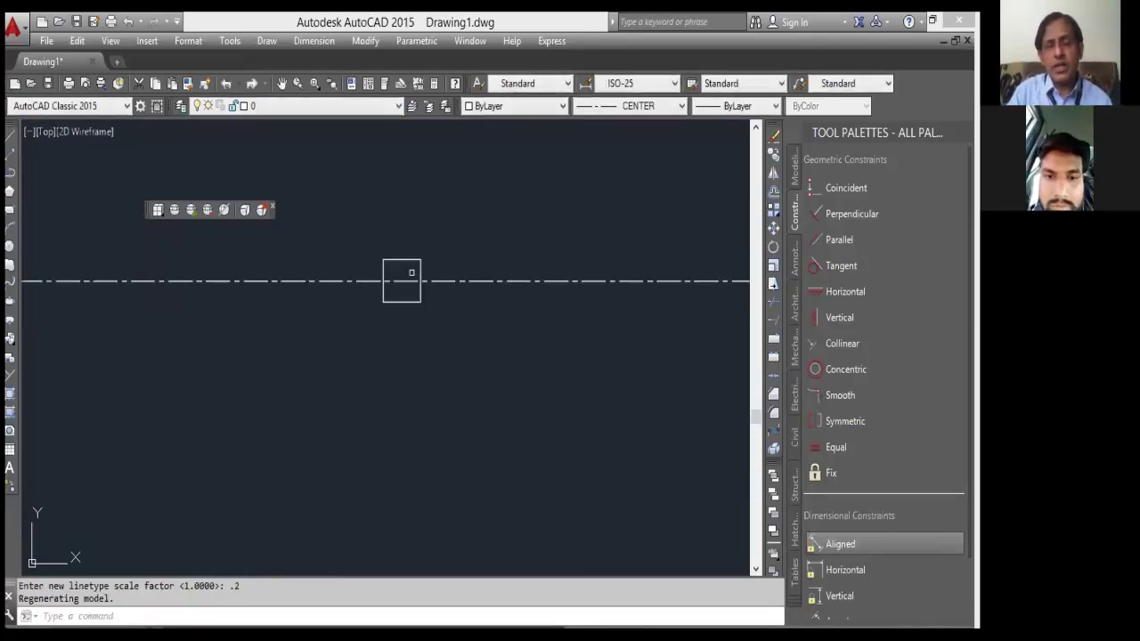
{"action": "scroll", "coordinate": [411, 272], "scroll_direction": "up", "scroll_amount": 2}
Lower the linetype scale further to 0.04 and recentre the view on the square
{"action": "key", "text": "Return"}
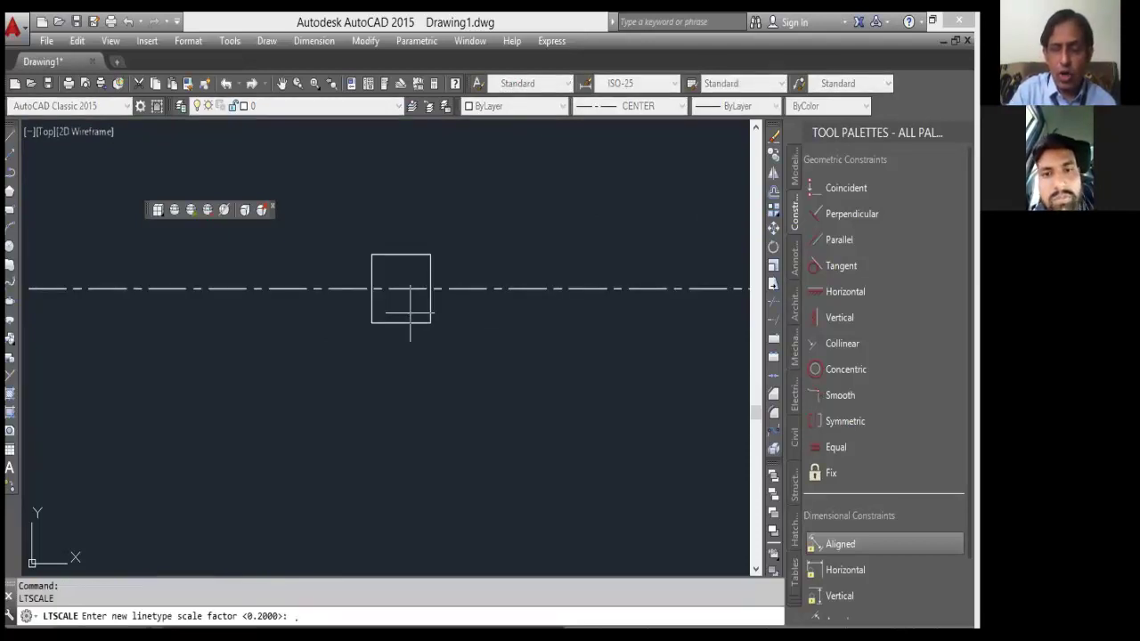
{"action": "type", "text": "0"}
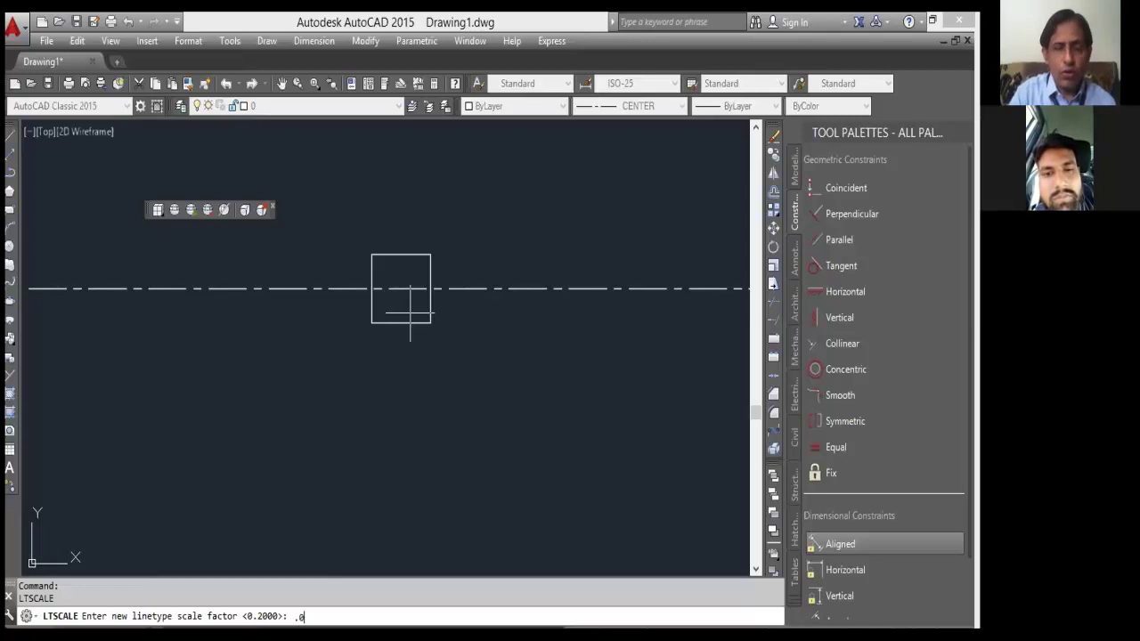
{"action": "type", "text": "4"}
{"action": "key", "text": "Return"}
{"action": "scroll", "coordinate": [435, 268], "scroll_direction": "up", "scroll_amount": 4}
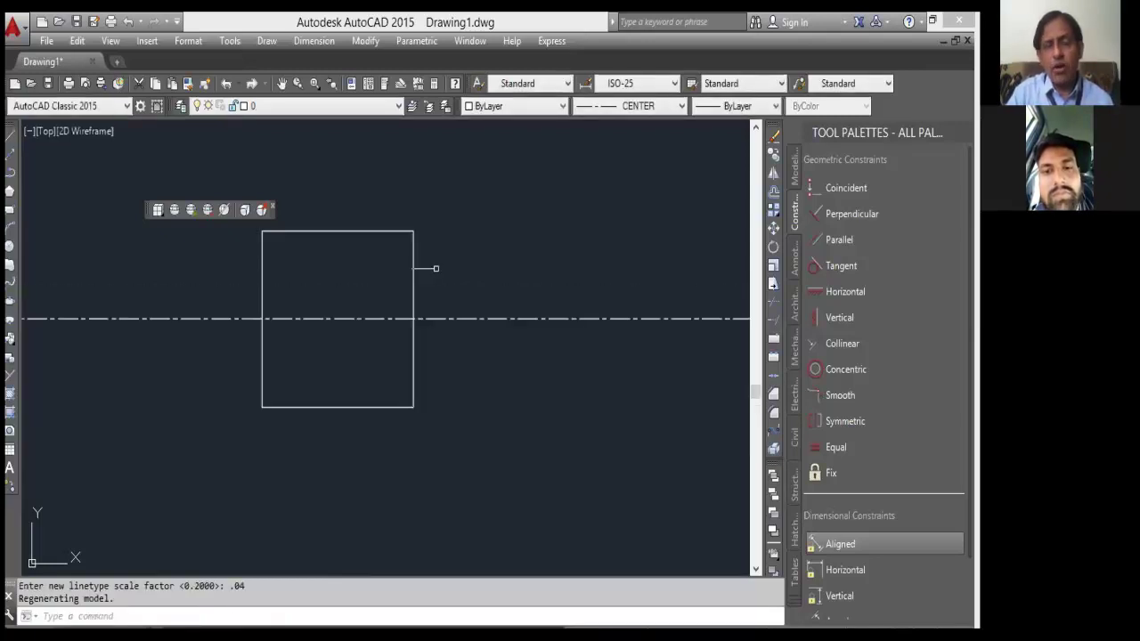
{"action": "scroll", "coordinate": [349, 289], "scroll_direction": "up", "scroll_amount": 2}
{"action": "middle_click_drag", "start_coordinate": [349, 289], "coordinate": [396, 318]}
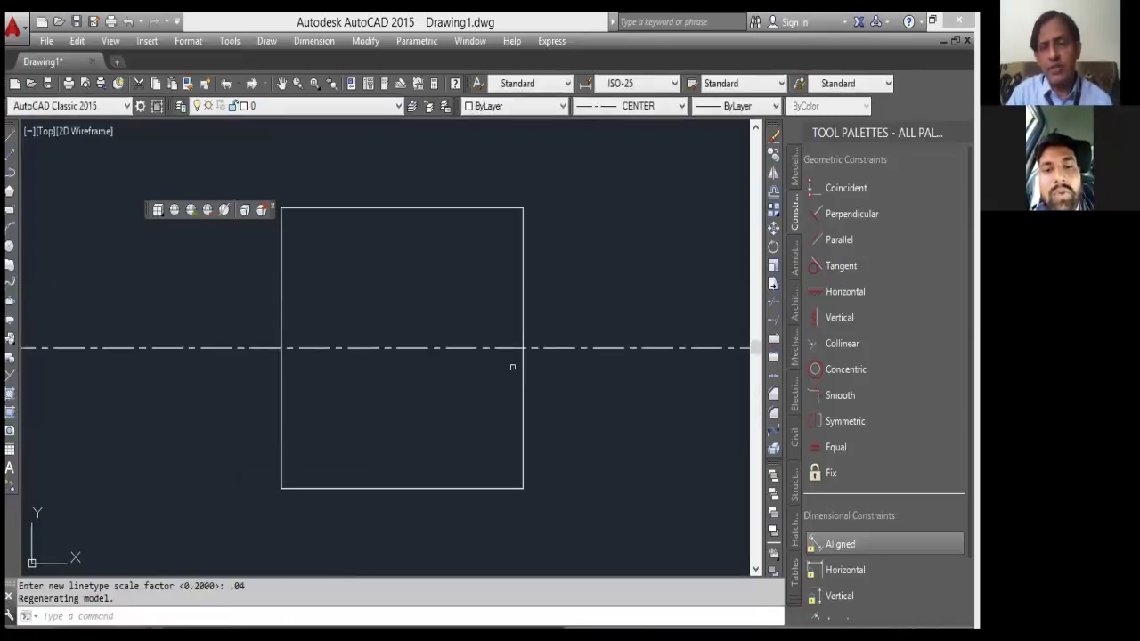
{"action": "scroll", "coordinate": [476, 328], "scroll_direction": "up", "scroll_amount": 2}
{"action": "scroll", "coordinate": [475, 328], "scroll_direction": "down", "scroll_amount": 2}
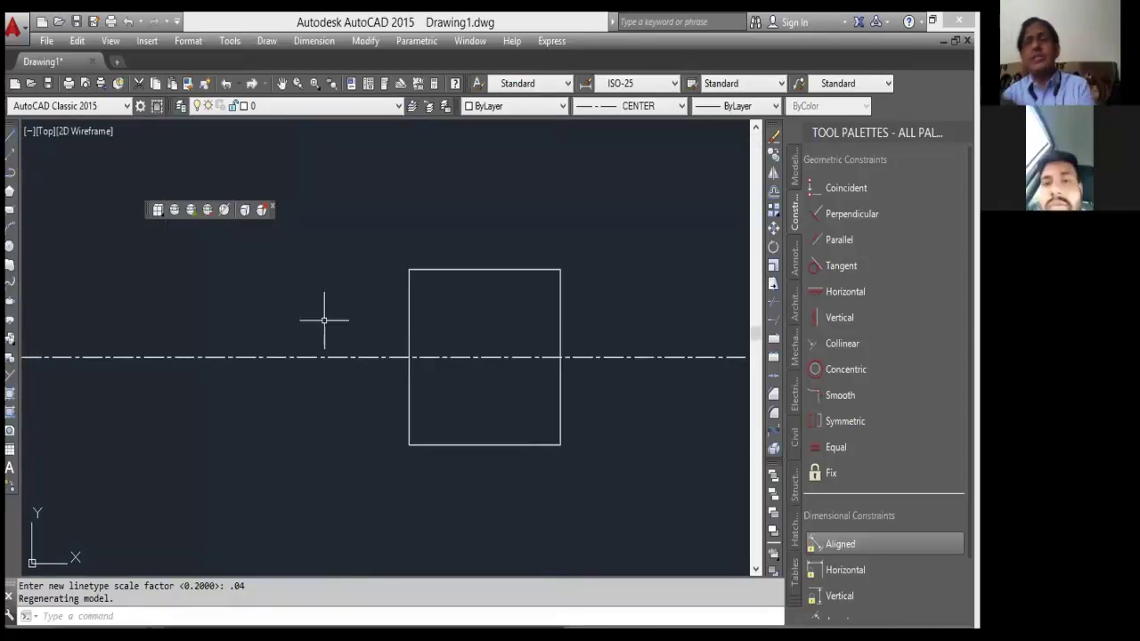
{"action": "scroll", "coordinate": [612, 385], "scroll_direction": "down", "scroll_amount": 2}
{"action": "mouse_move", "coordinate": [613, 386]}
{"action": "middle_mouse_down"}
{"action": "mouse_move", "coordinate": [657, 338]}
{"action": "mouse_move", "coordinate": [629, 308]}
{"action": "middle_mouse_up"}
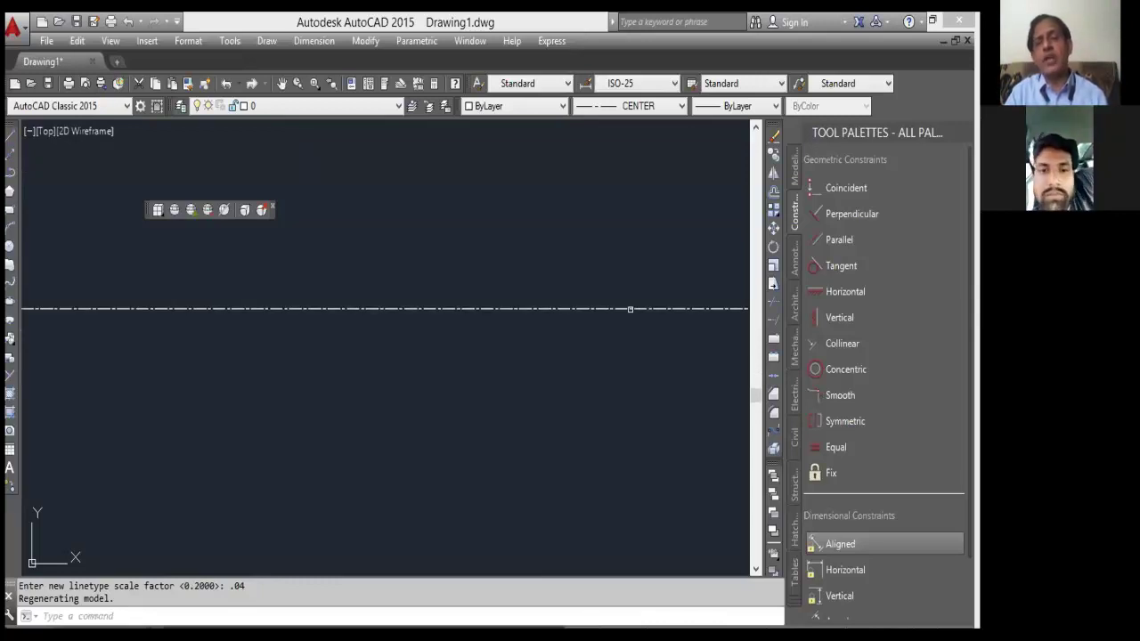
{"action": "mouse_move", "coordinate": [279, 353]}
{"action": "middle_mouse_down"}
{"action": "mouse_move", "coordinate": [279, 380]}
{"action": "mouse_move", "coordinate": [298, 378]}
{"action": "middle_mouse_up"}
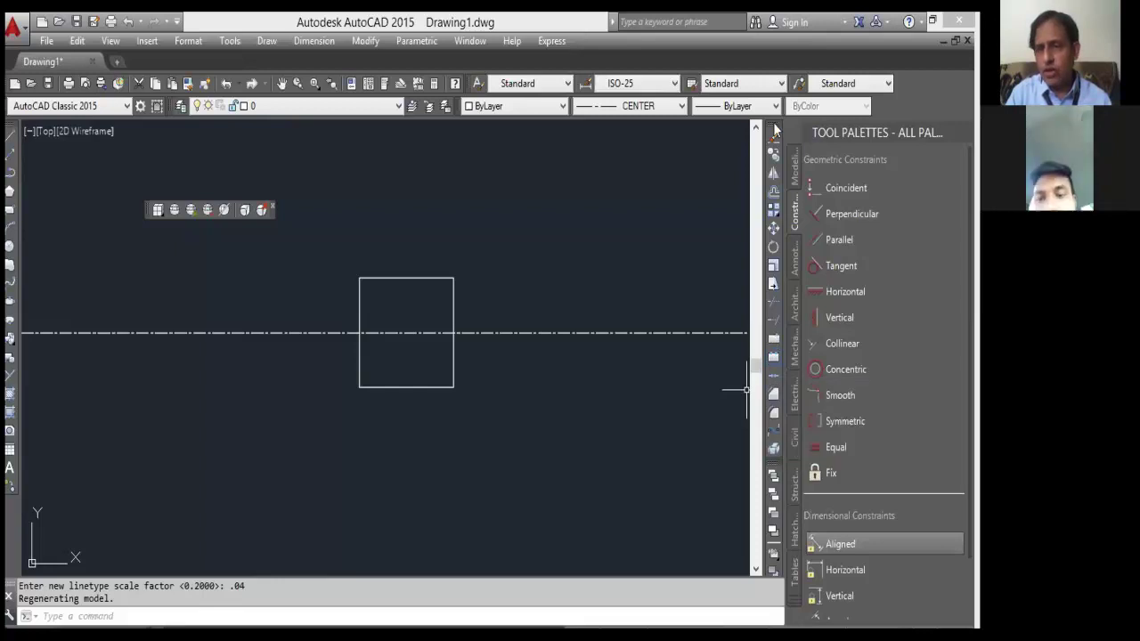
Break the horizontal centre line just outside both sides of the square and delete the outer pieces
{"action": "left_click", "coordinate": [773, 358]}
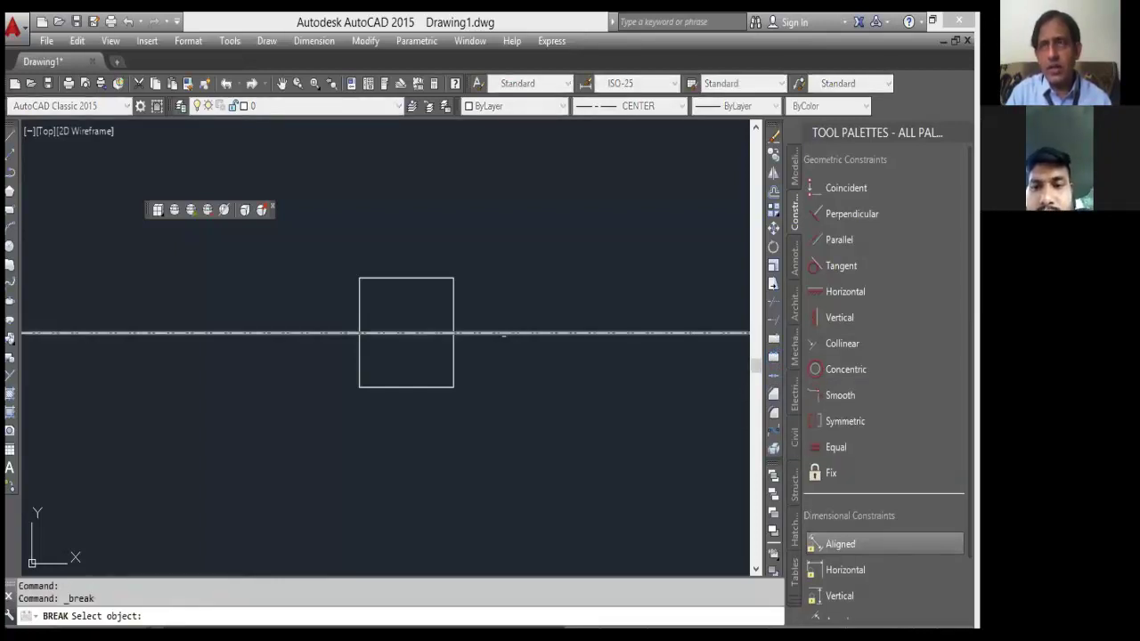
{"action": "left_click", "coordinate": [489, 333]}
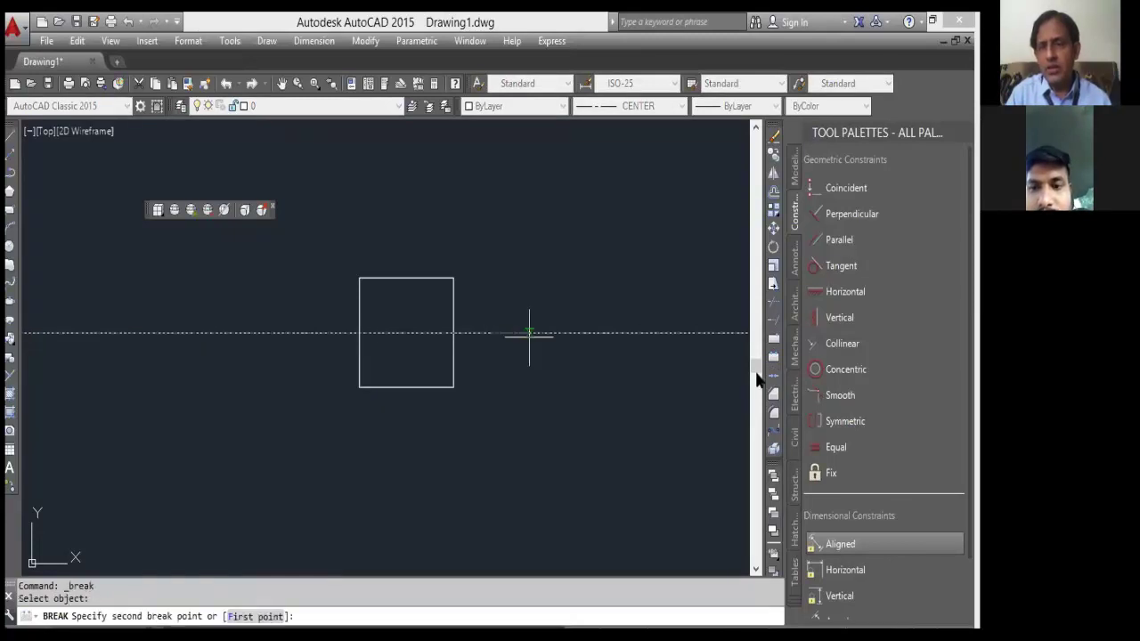
{"action": "left_click", "coordinate": [529, 333]}
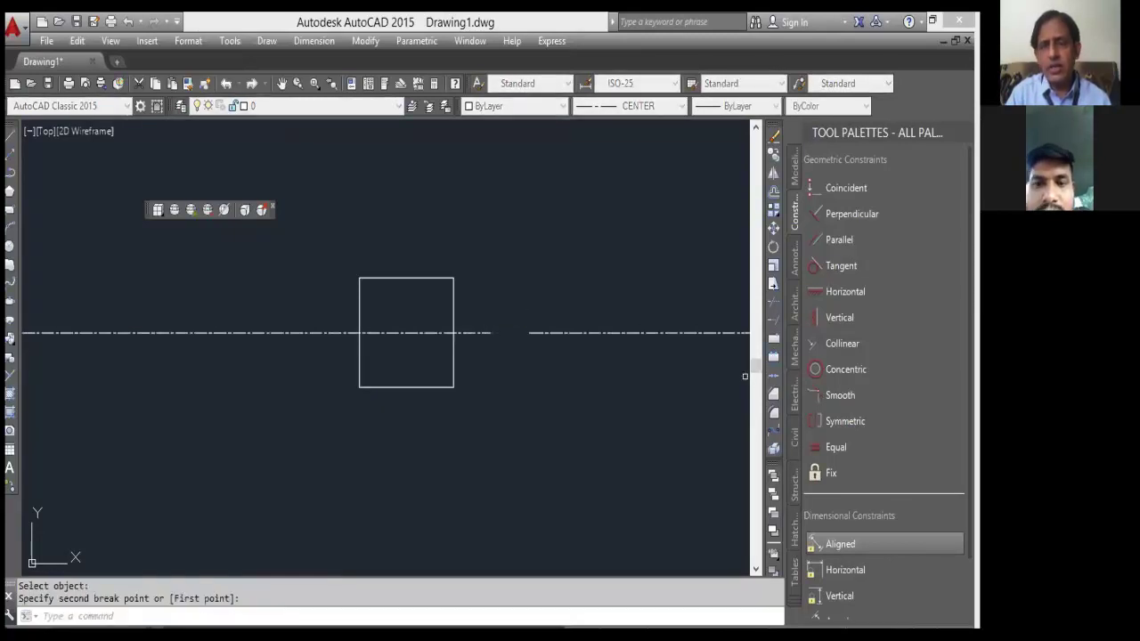
{"action": "key", "text": "Return"}
{"action": "left_click", "coordinate": [326, 333]}
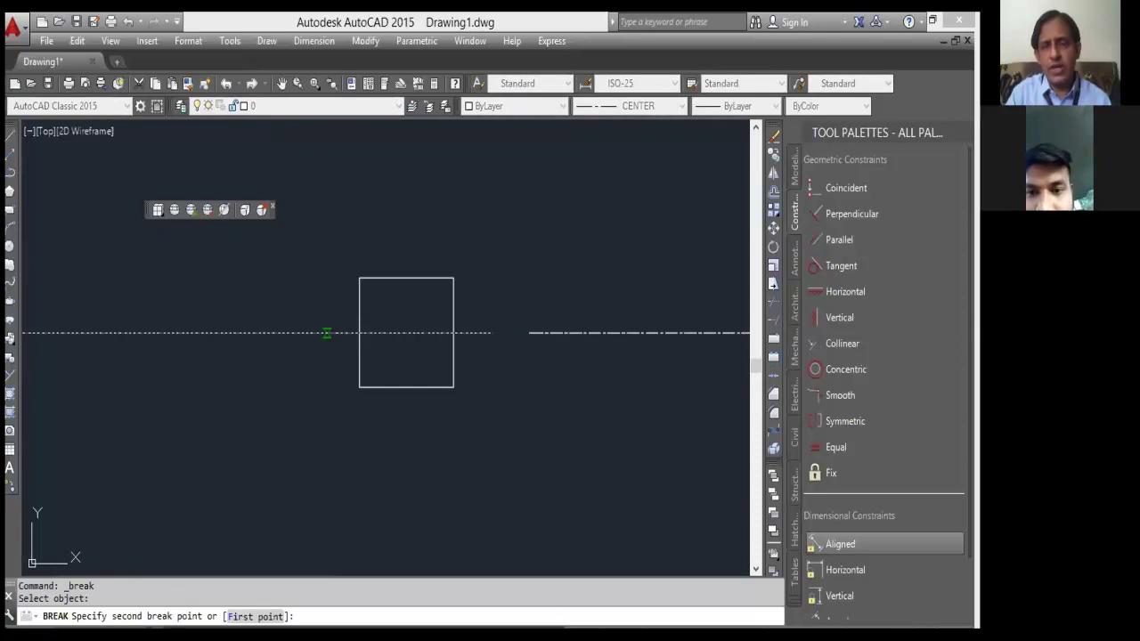
{"action": "left_click", "coordinate": [298, 333]}
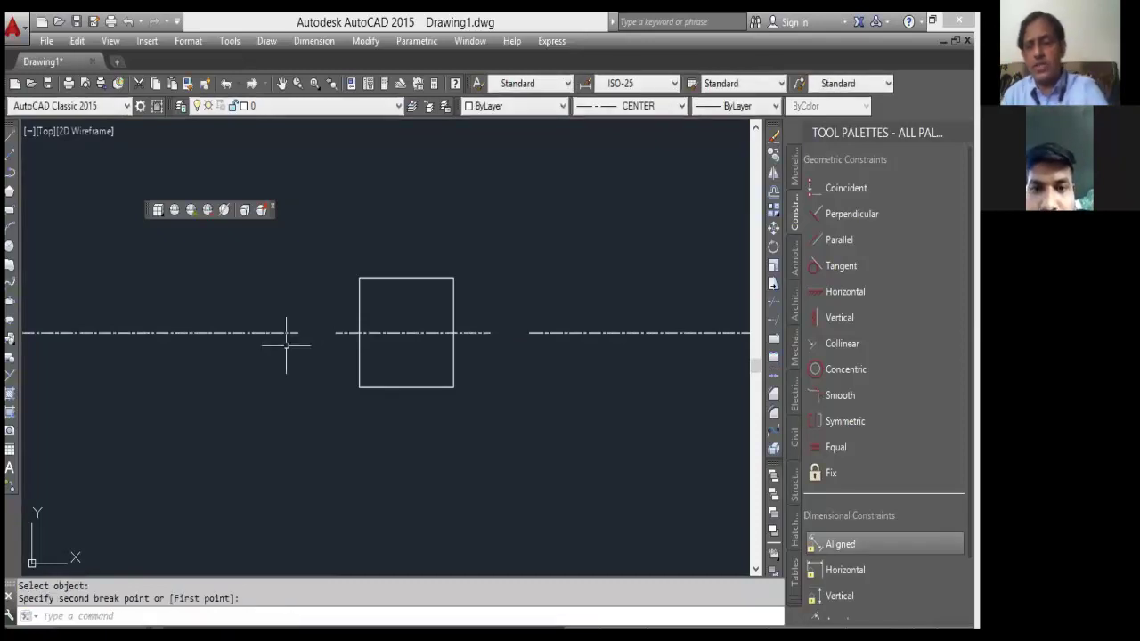
{"action": "key", "text": "Delete"}
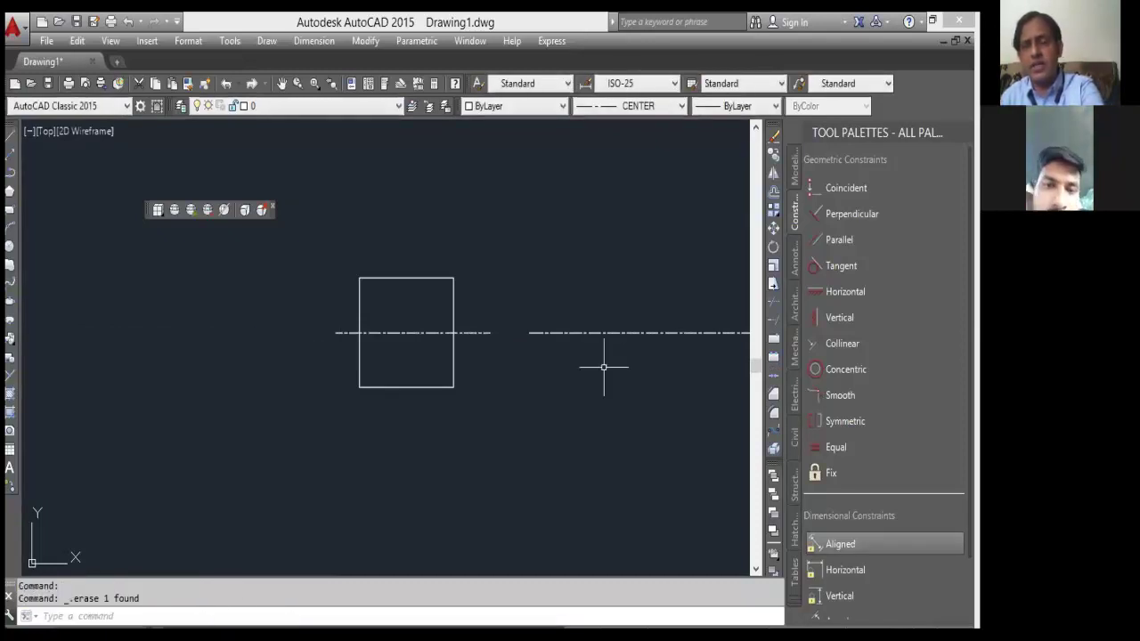
{"action": "left_click", "coordinate": [624, 333]}
{"action": "key", "text": "Delete"}
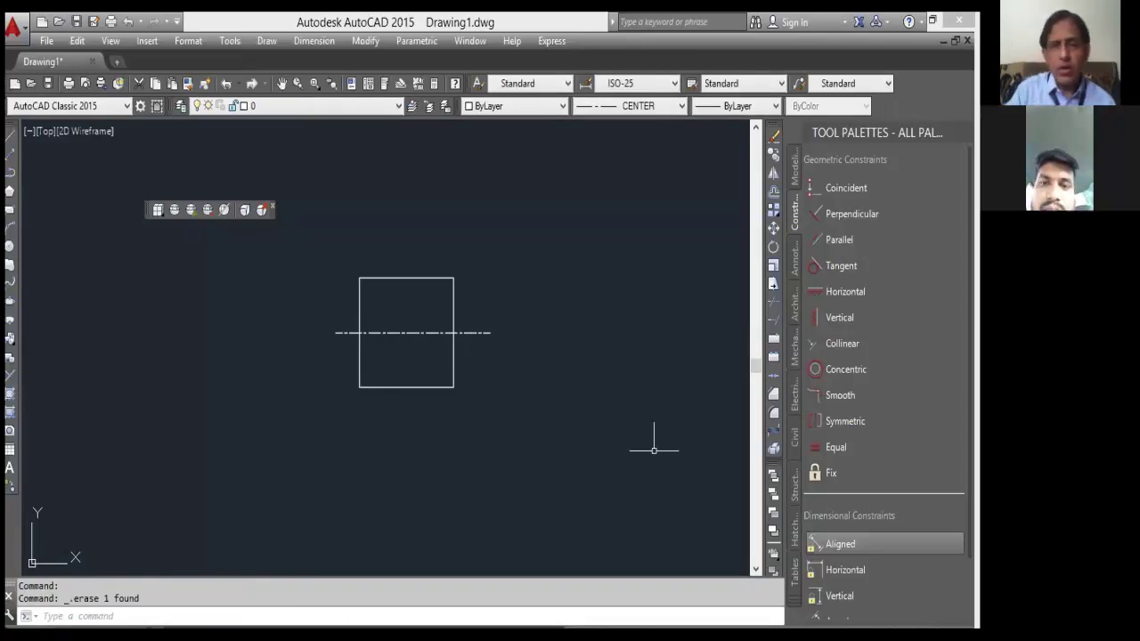
{"action": "scroll", "coordinate": [379, 325], "scroll_direction": "up", "scroll_amount": 2}
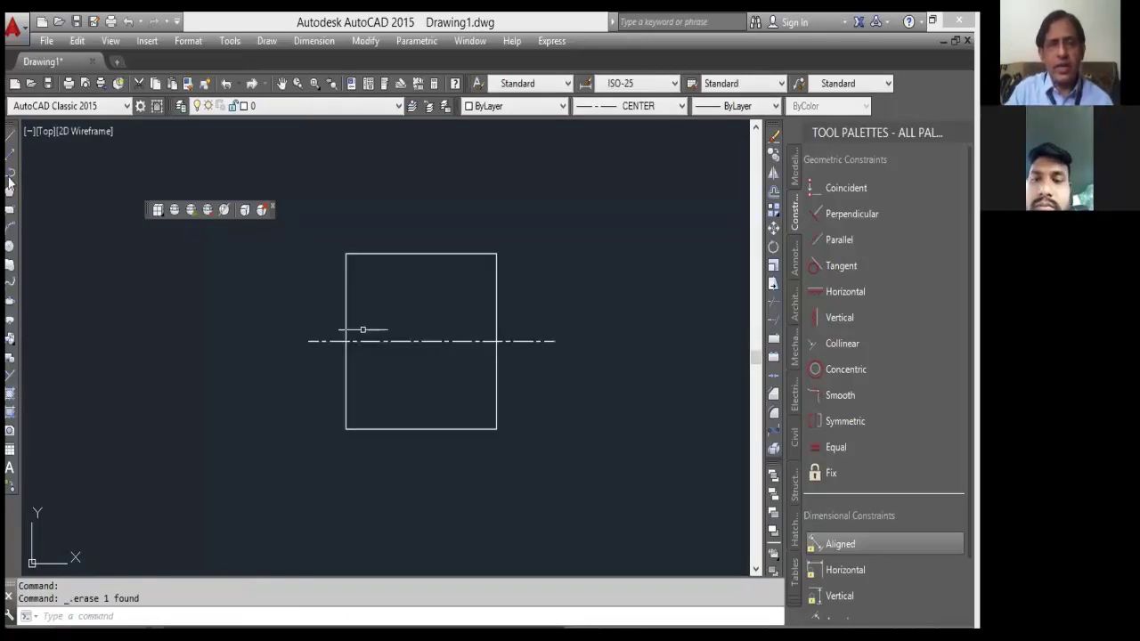
Draw a vertical construction line through the square's top and bottom midpoints
{"action": "left_click", "coordinate": [10, 152]}
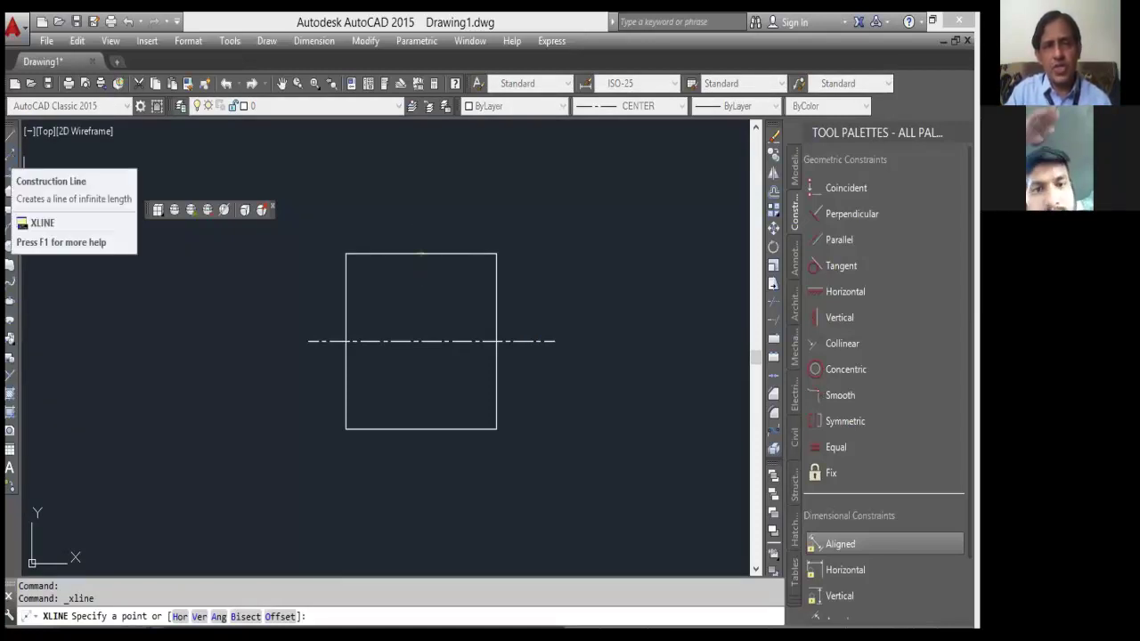
{"action": "left_click", "coordinate": [422, 254]}
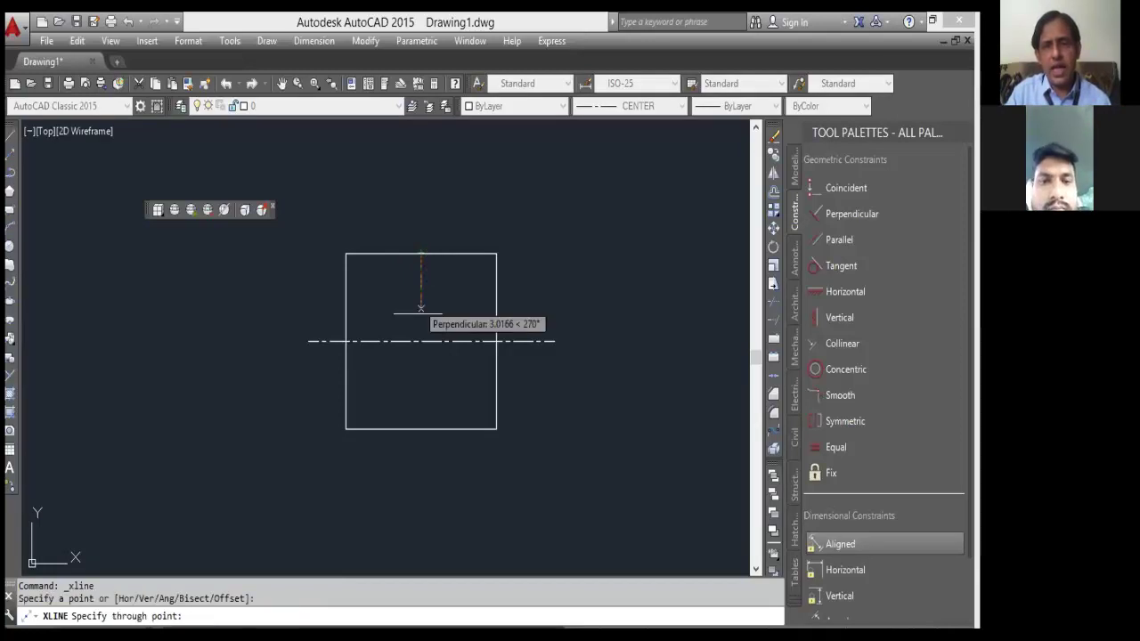
{"action": "left_click", "coordinate": [422, 429]}
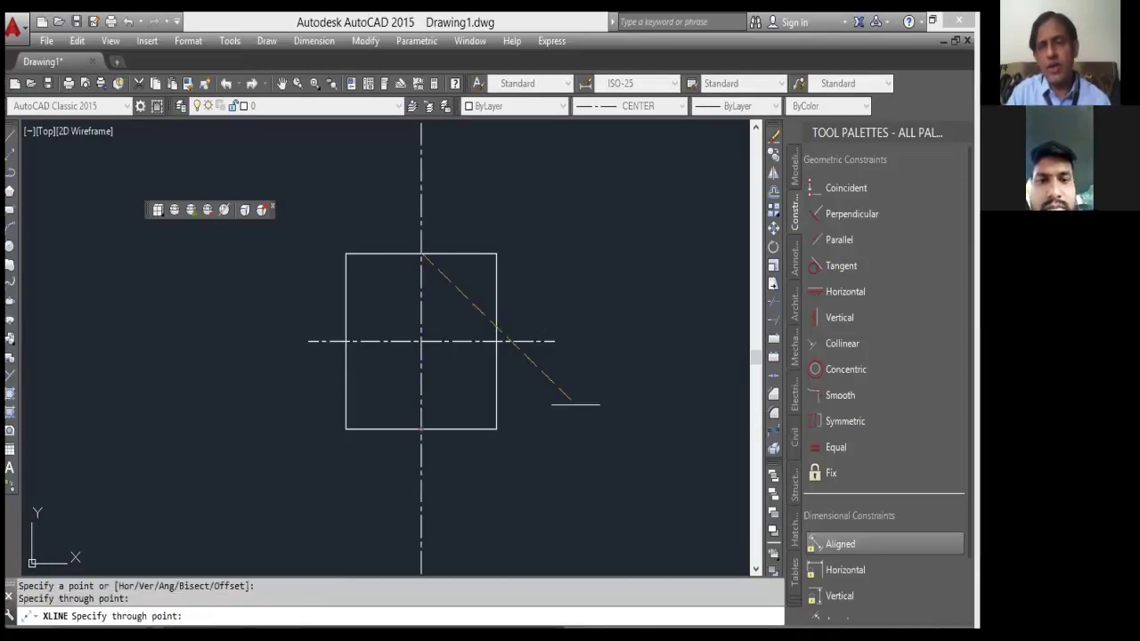
{"action": "key", "text": "Return"}
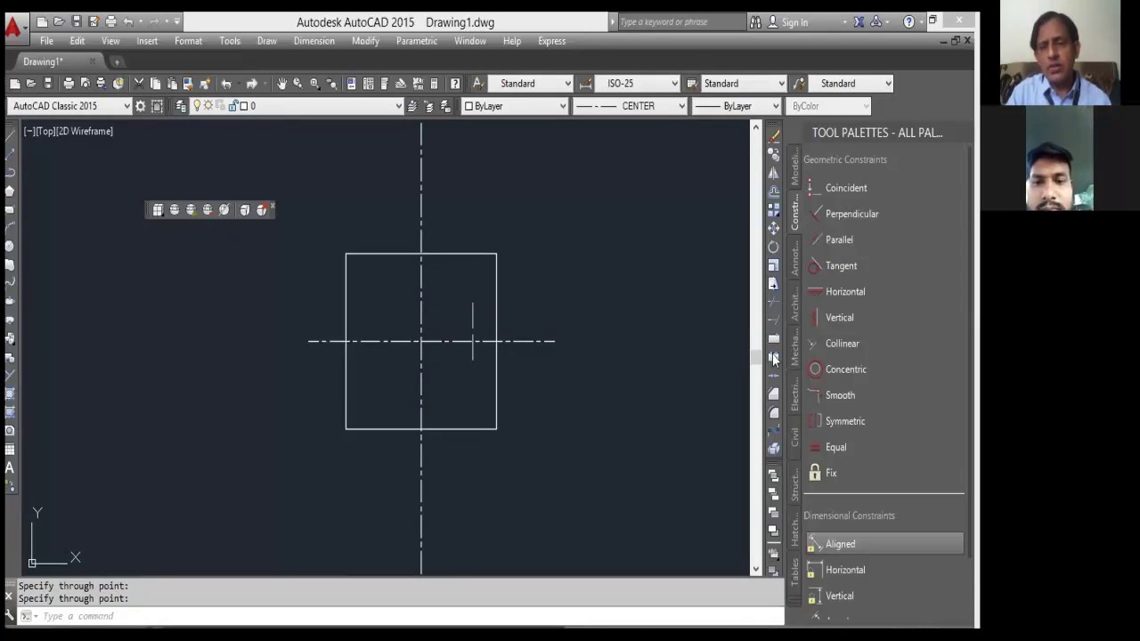
Break the vertical line above and below the square and delete the outer pieces
{"action": "left_click", "coordinate": [773, 357]}
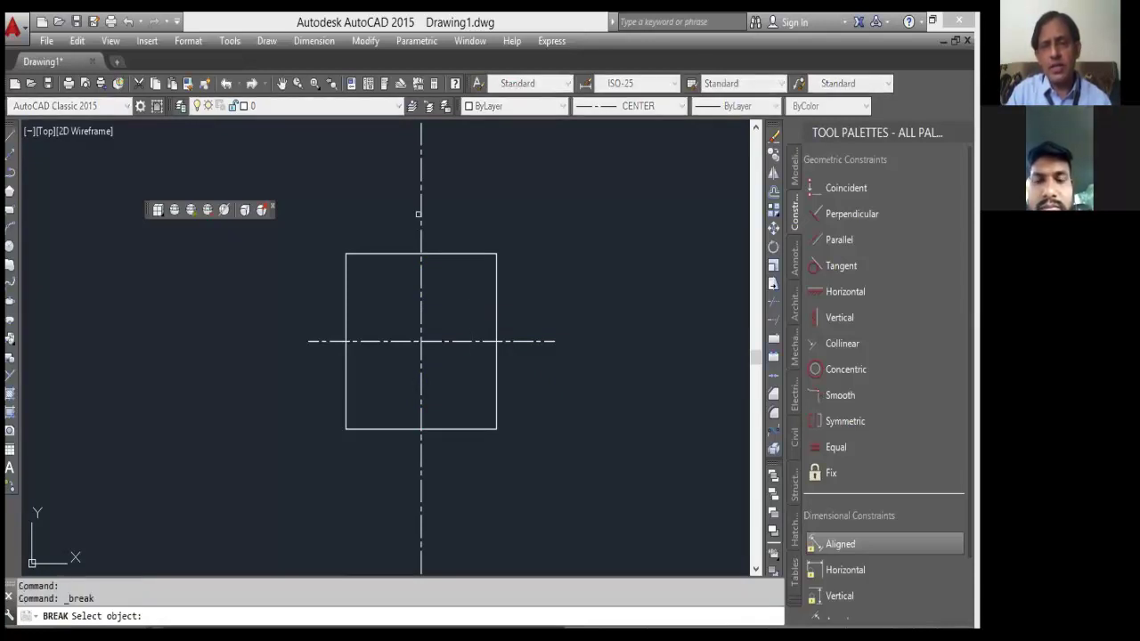
{"action": "left_click", "coordinate": [419, 214]}
{"action": "left_click", "coordinate": [420, 190]}
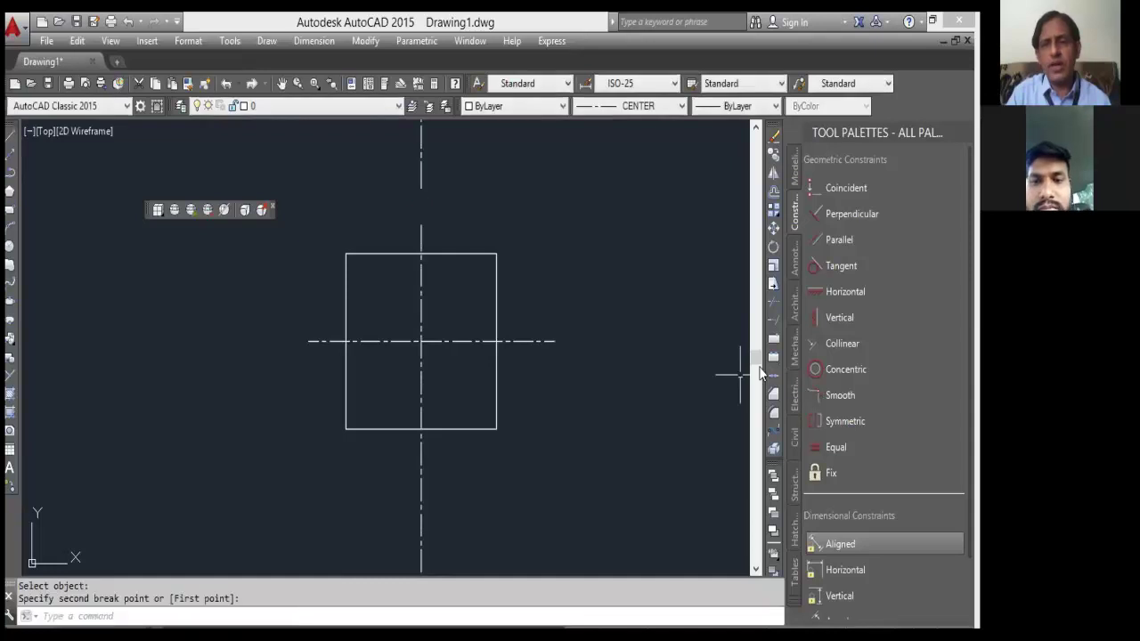
{"action": "key", "text": "Return"}
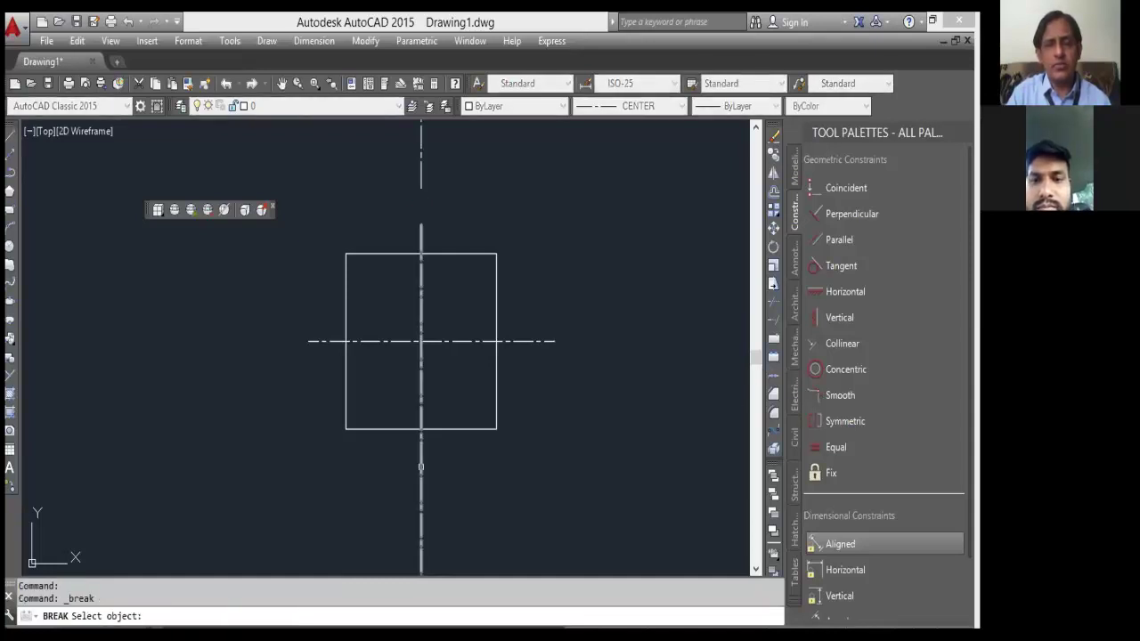
{"action": "left_click", "coordinate": [420, 467]}
{"action": "left_click", "coordinate": [420, 151]}
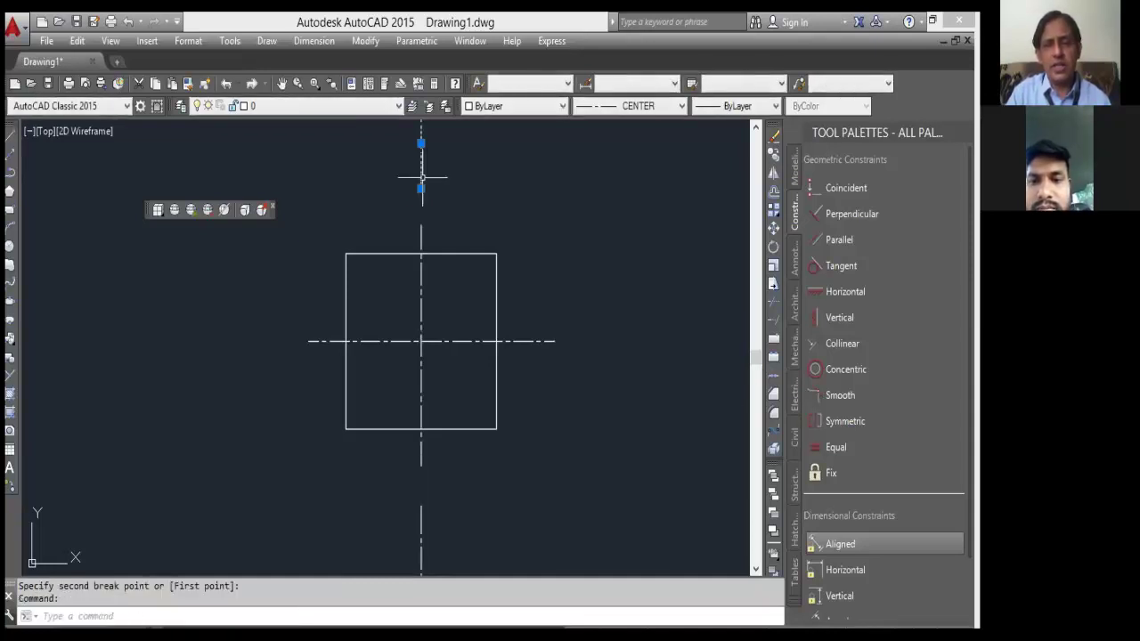
{"action": "left_click", "coordinate": [421, 530]}
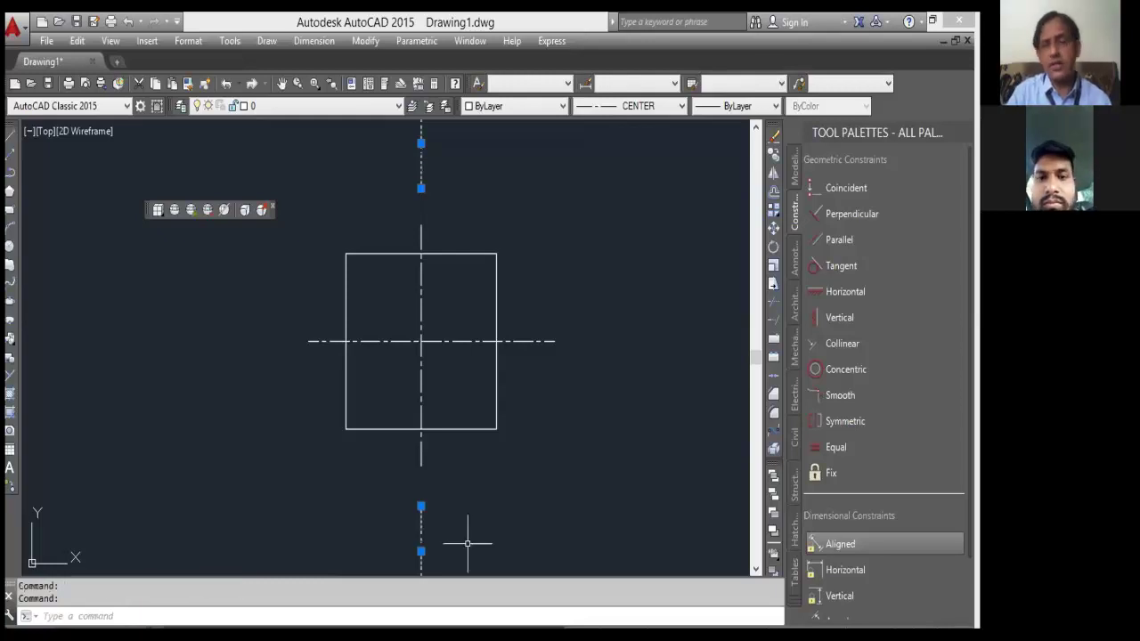
{"action": "key", "text": "Delete"}
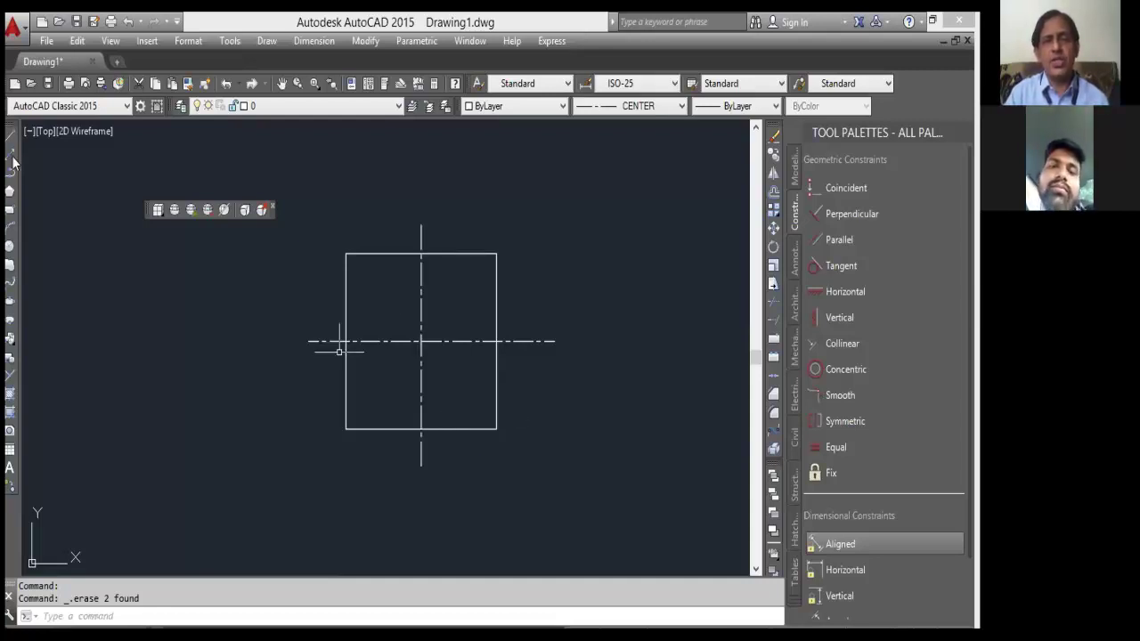
{"action": "left_click", "coordinate": [11, 153]}
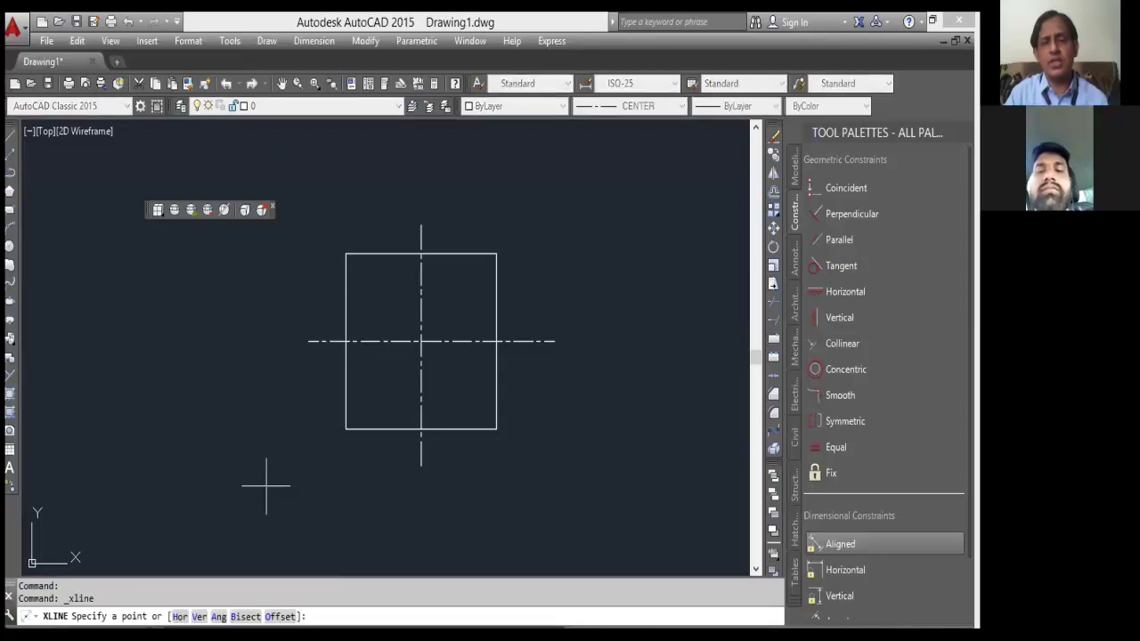
{"action": "left_click", "coordinate": [266, 487]}
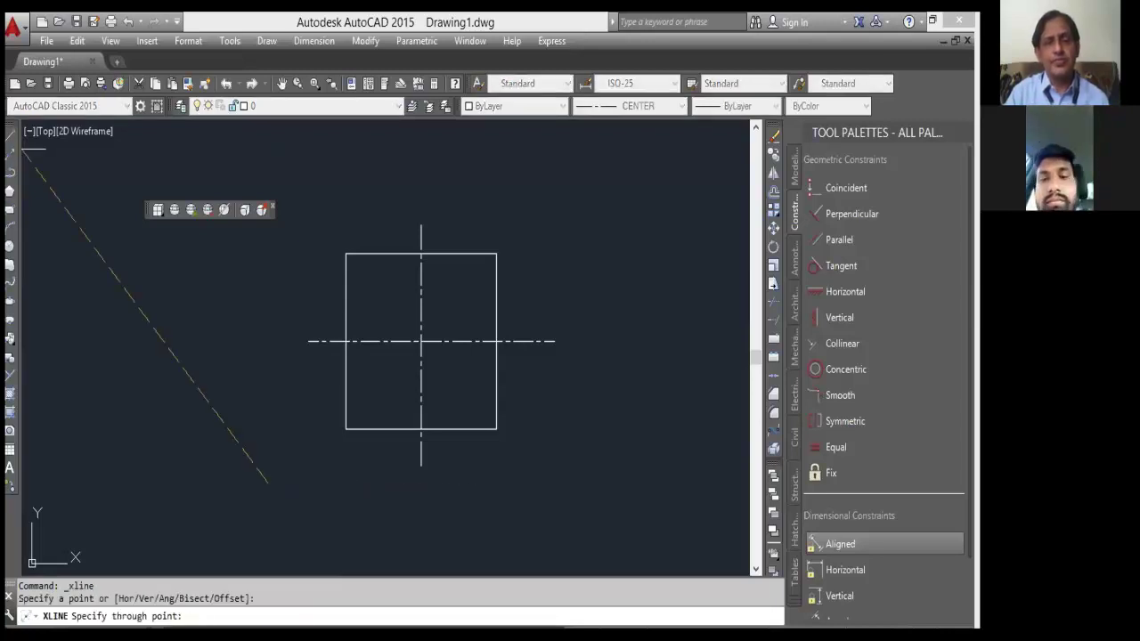
{"action": "left_click", "coordinate": [272, 389]}
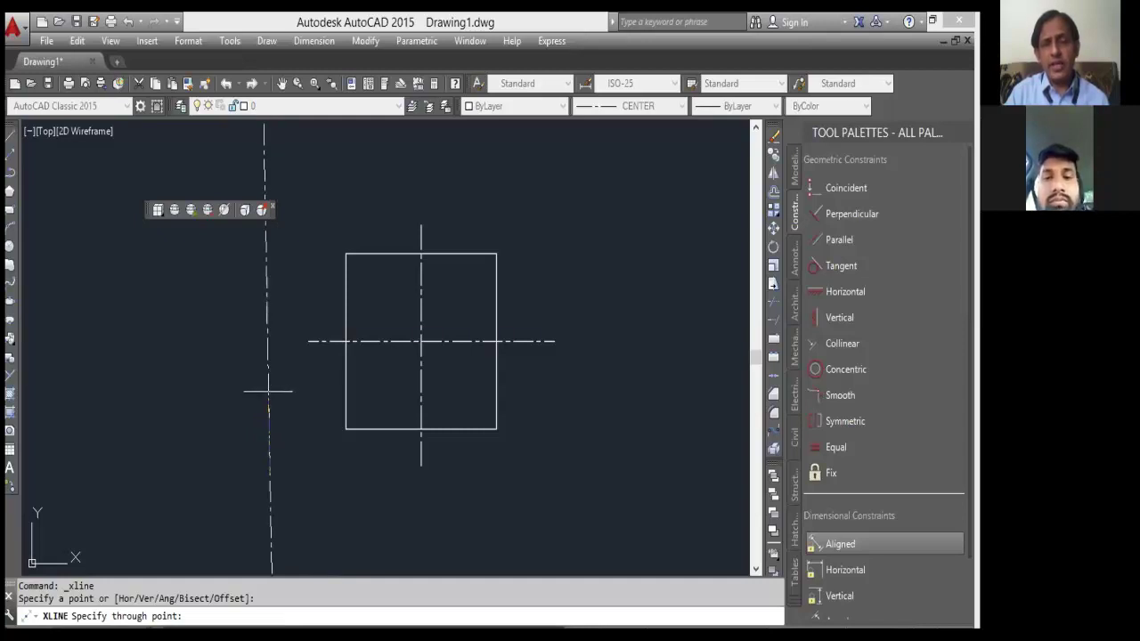
{"action": "left_click", "coordinate": [245, 403]}
{"action": "left_click", "coordinate": [214, 449]}
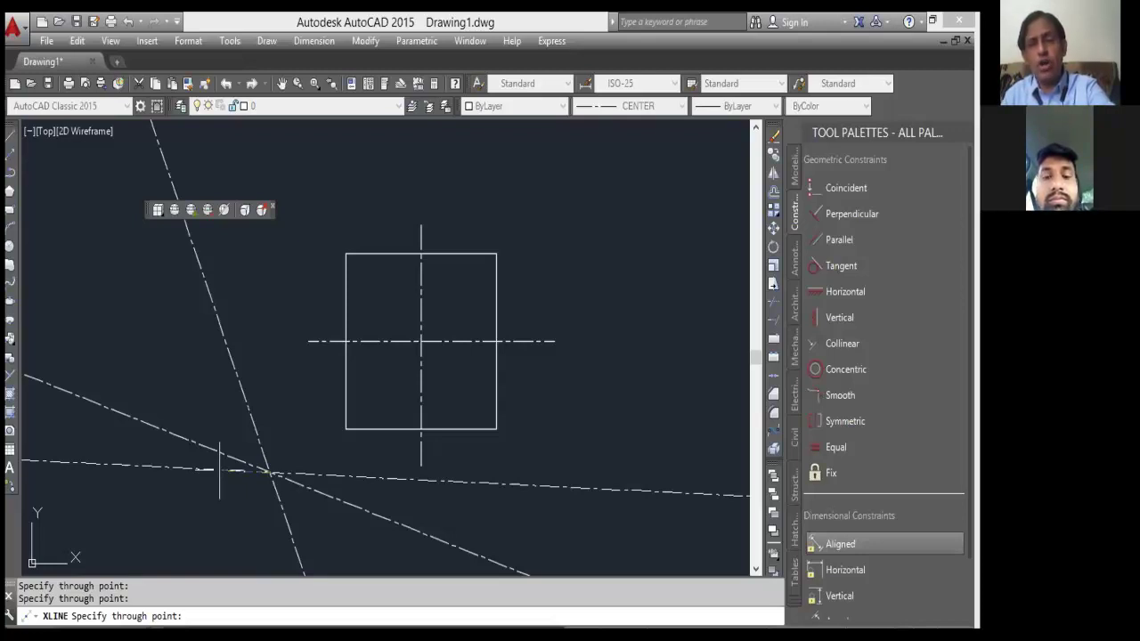
{"action": "key", "text": "F8"}
{"action": "left_click", "coordinate": [270, 472]}
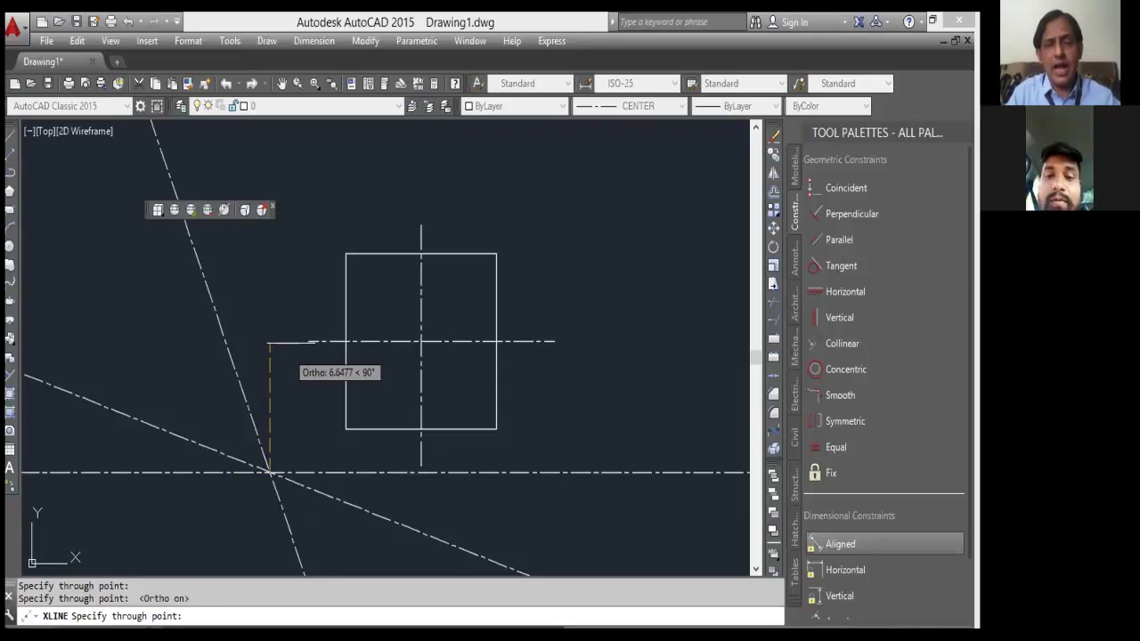
{"action": "left_click", "coordinate": [293, 304]}
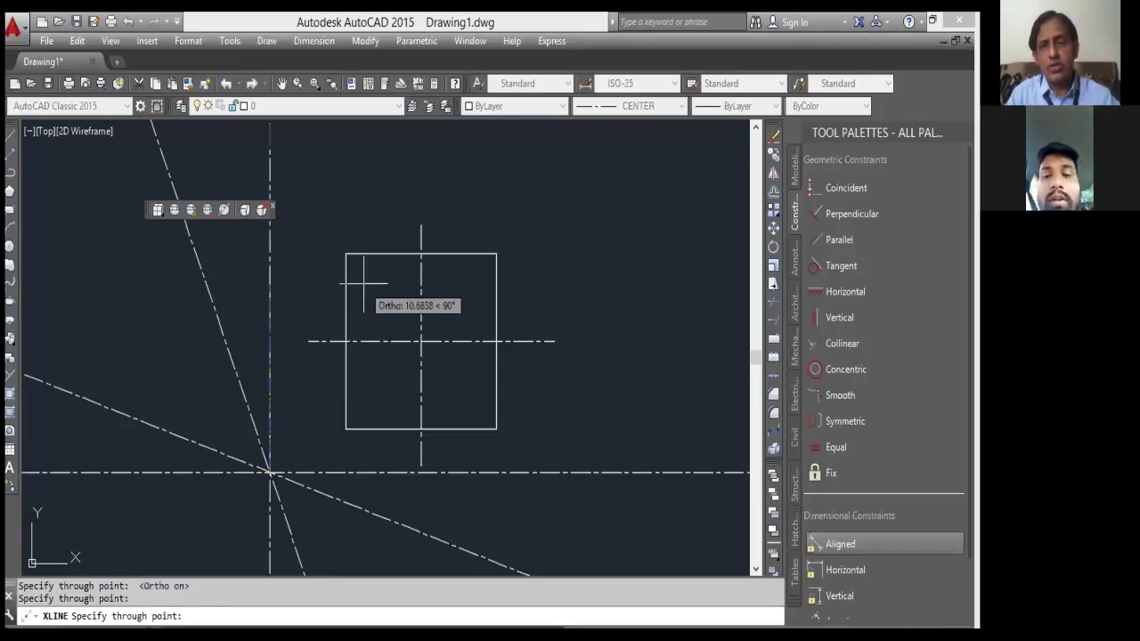
{"action": "key", "text": "Return"}
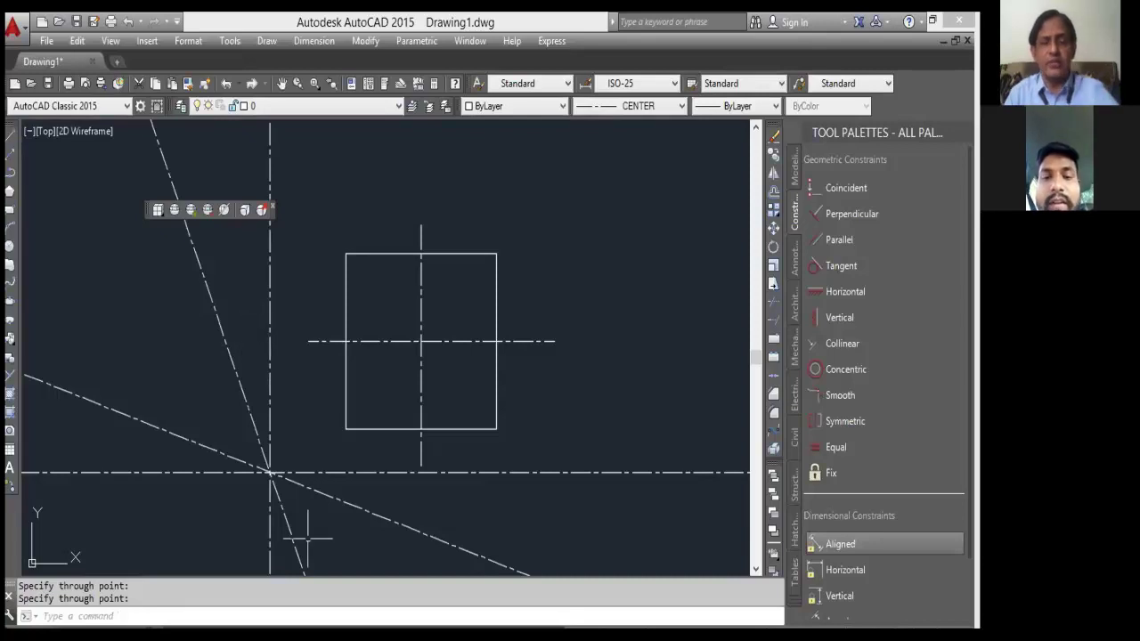
{"action": "key", "text": "F8"}
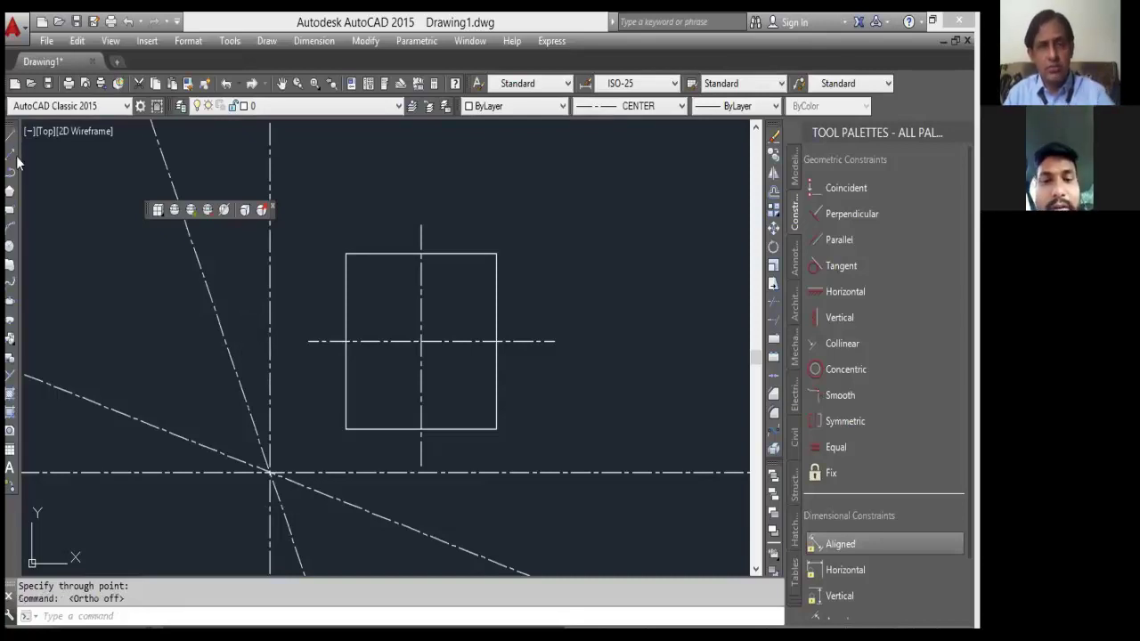
{"action": "left_click", "coordinate": [773, 136]}
{"action": "left_click", "coordinate": [290, 510]}
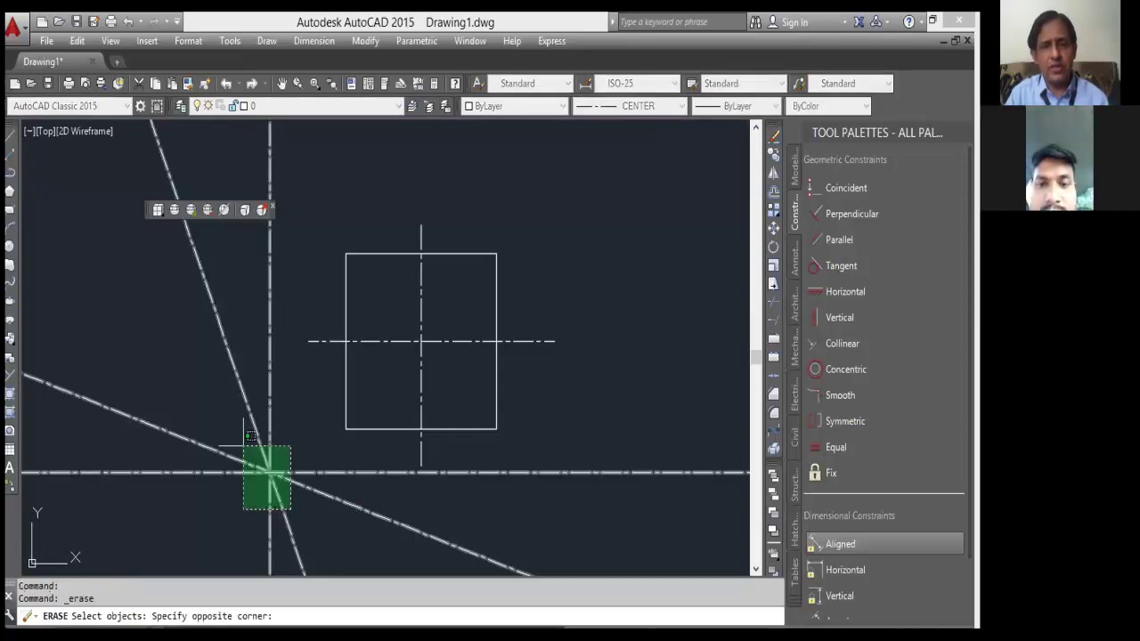
{"action": "left_click", "coordinate": [245, 443]}
{"action": "key", "text": "Return"}
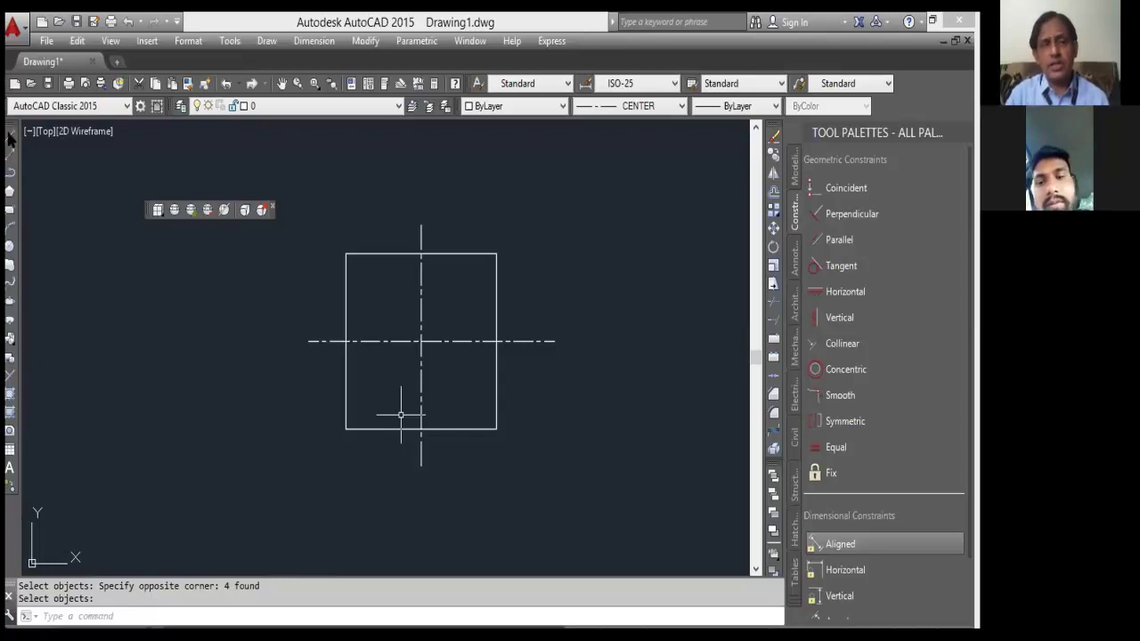
Draw a 150-unit horizontal line from a point below-left of the square
{"action": "left_click", "coordinate": [10, 133]}
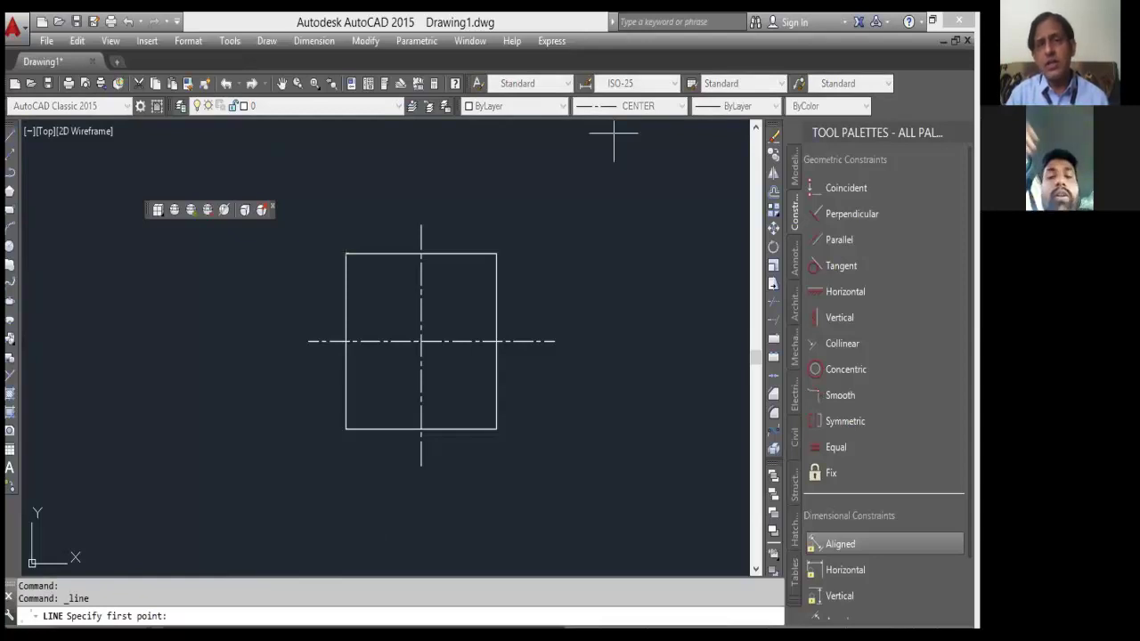
{"action": "left_click", "coordinate": [157, 461]}
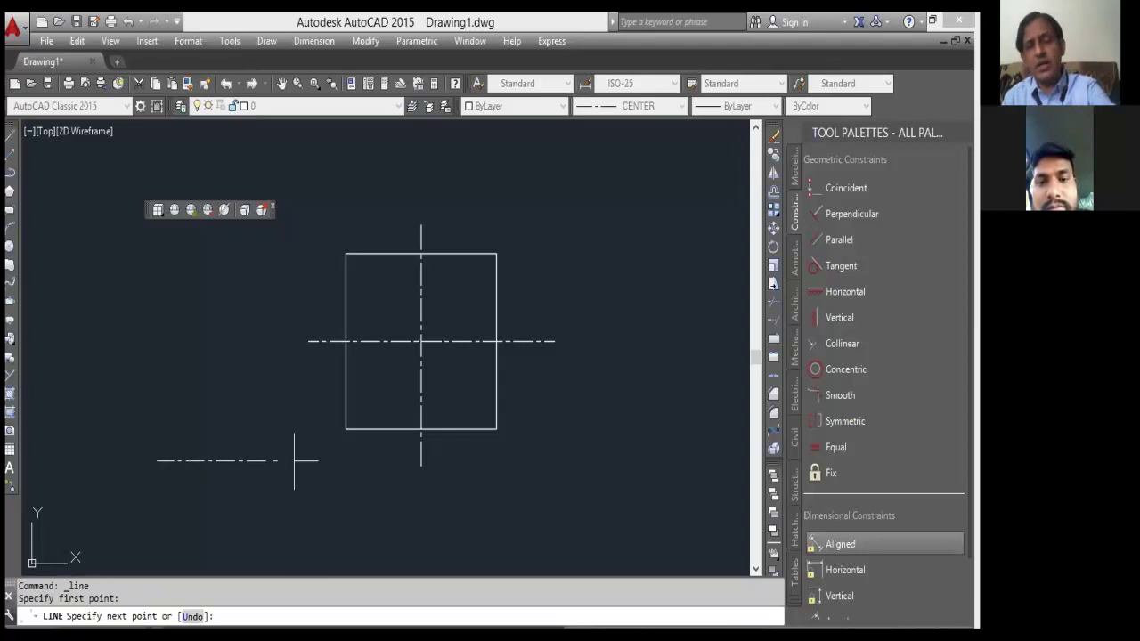
{"action": "key", "text": "F8"}
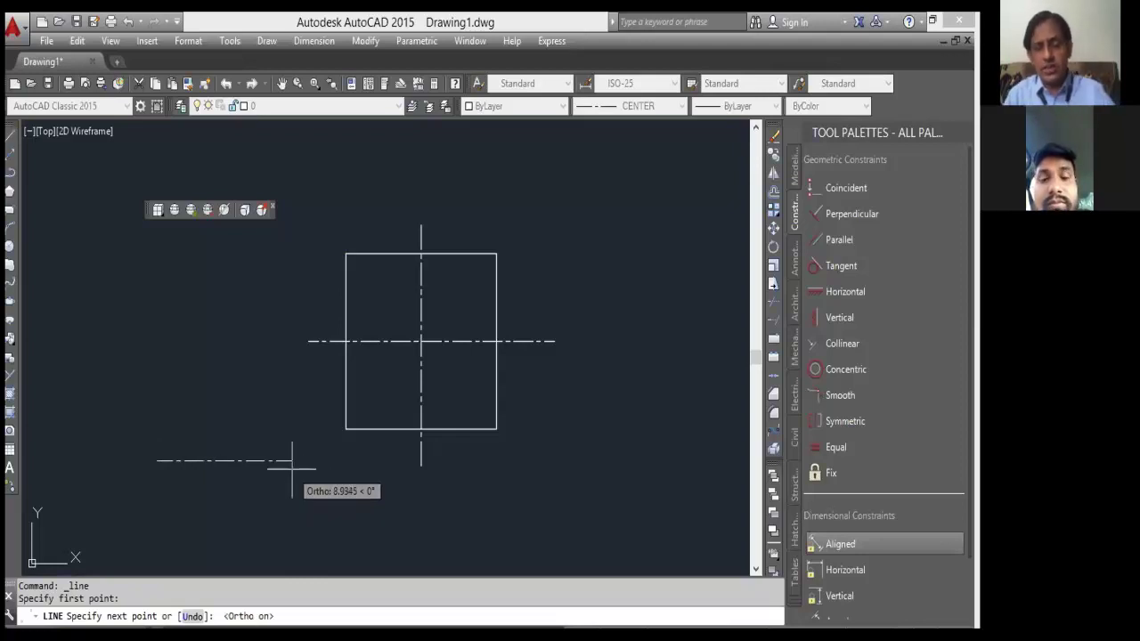
{"action": "type", "text": "1"}
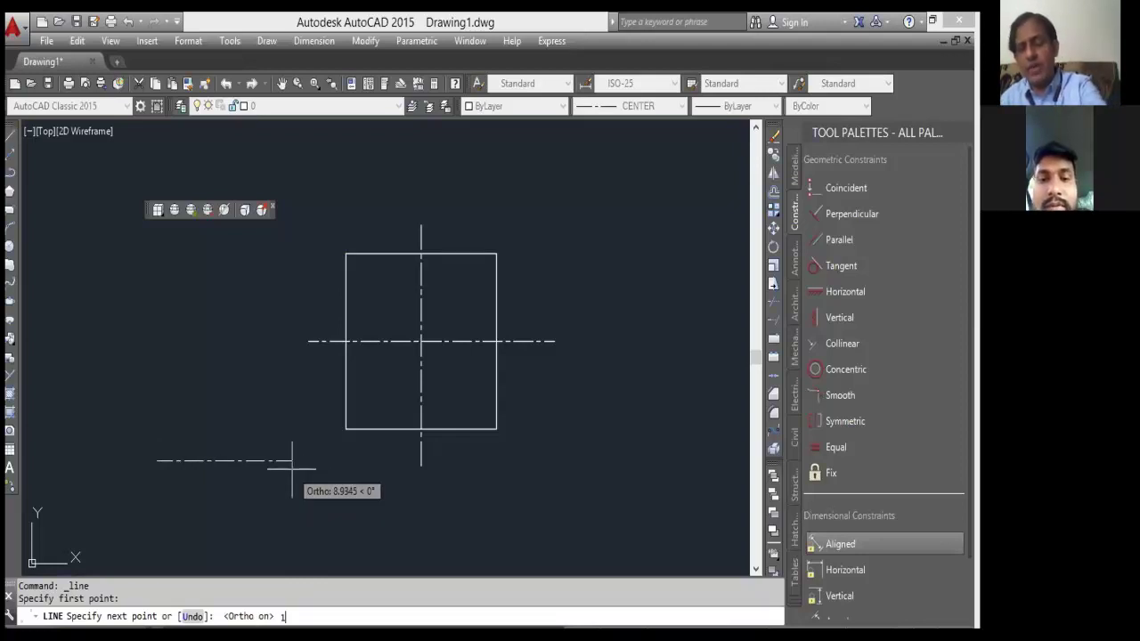
{"action": "type", "text": "5"}
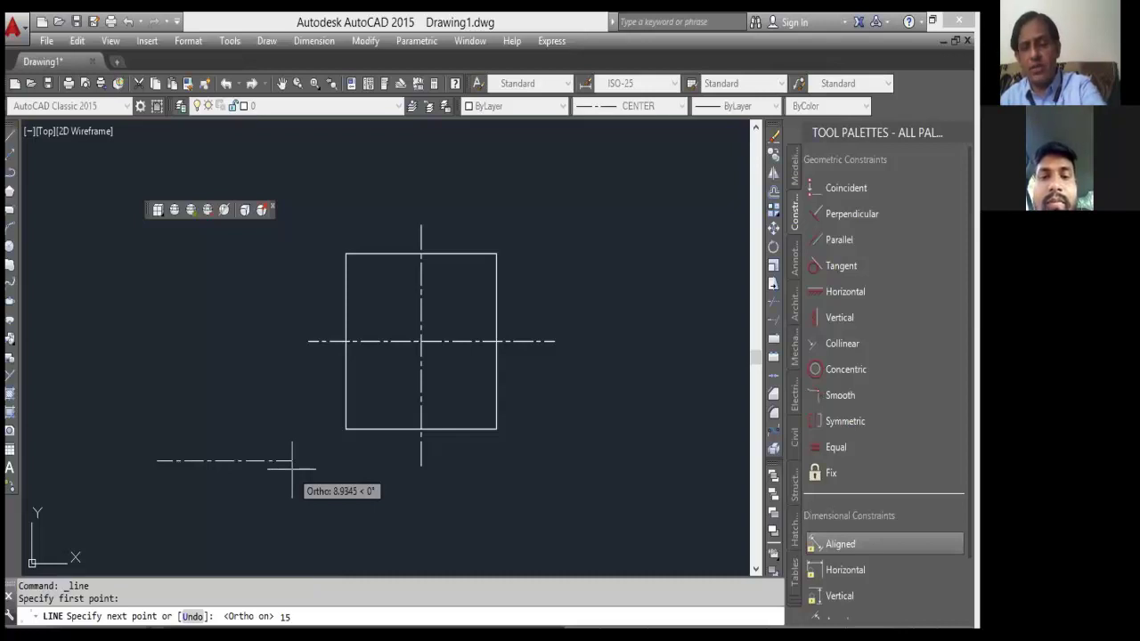
{"action": "type", "text": "0"}
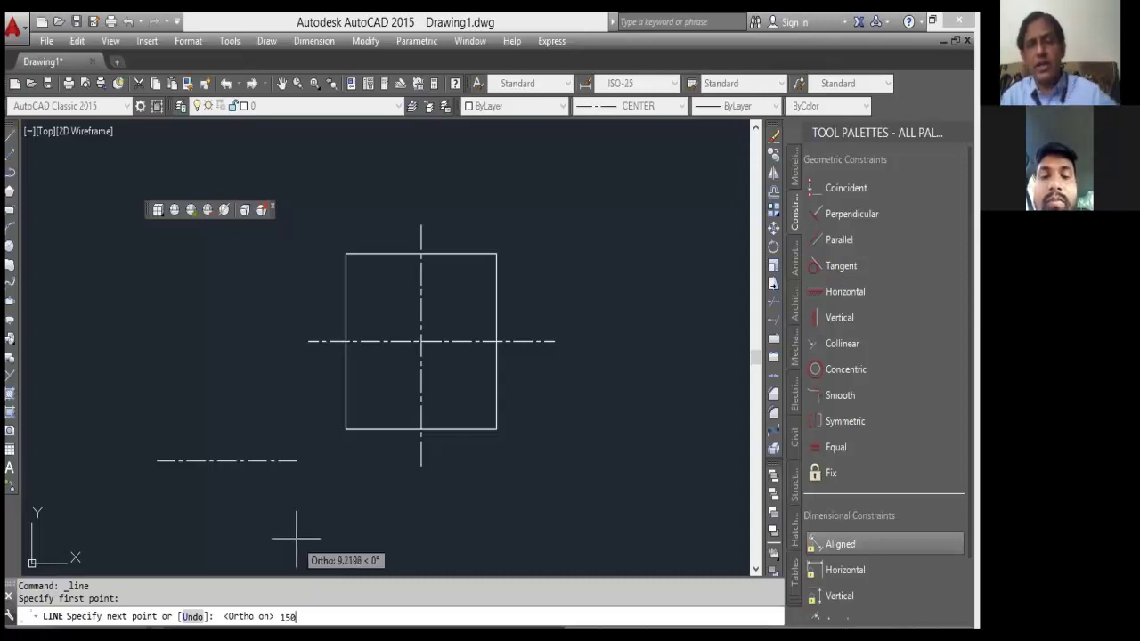
{"action": "key", "text": "Return"}
{"action": "scroll", "coordinate": [600, 325], "scroll_direction": "up", "scroll_amount": 3}
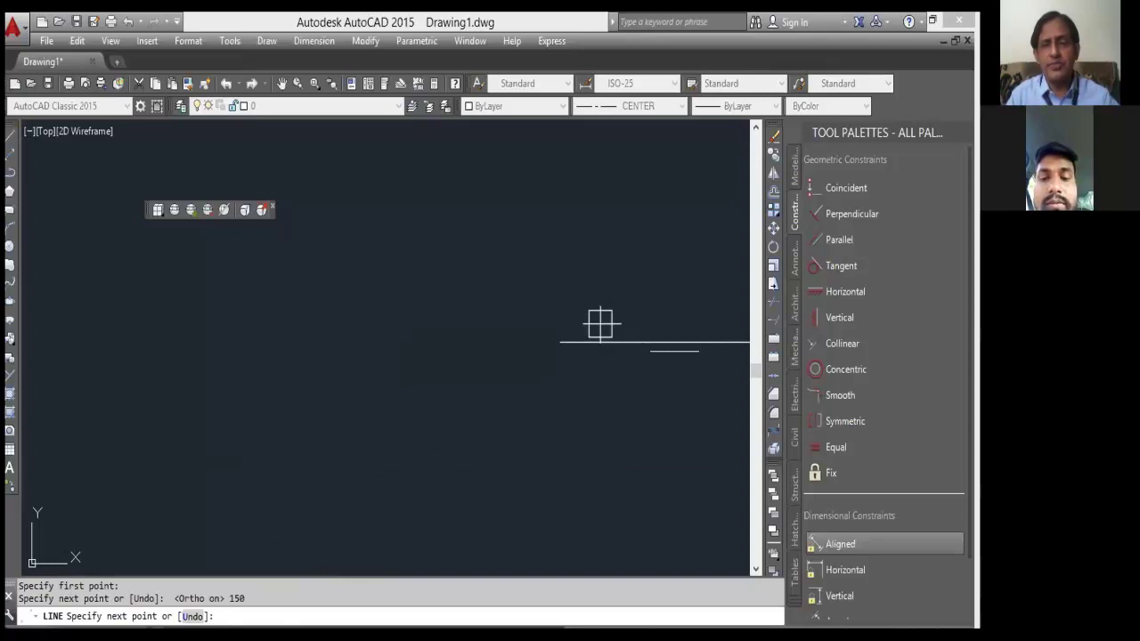
{"action": "middle_click_drag", "start_coordinate": [600, 325], "coordinate": [254, 336]}
{"action": "scroll", "coordinate": [502, 342], "scroll_direction": "up", "scroll_amount": 1}
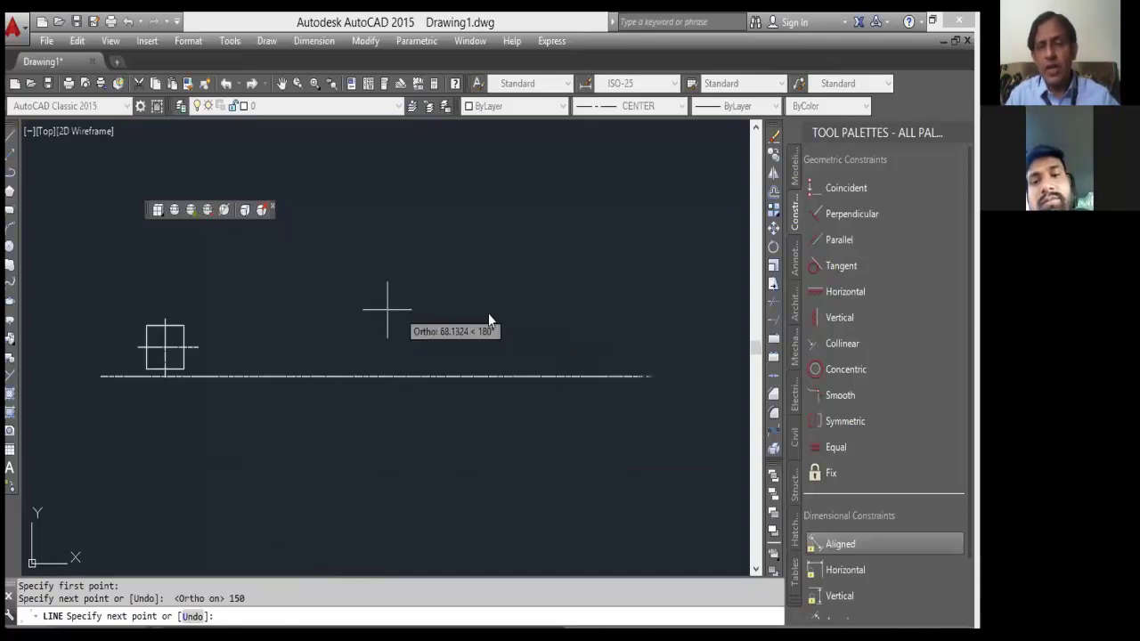
{"action": "right_click", "coordinate": [461, 297]}
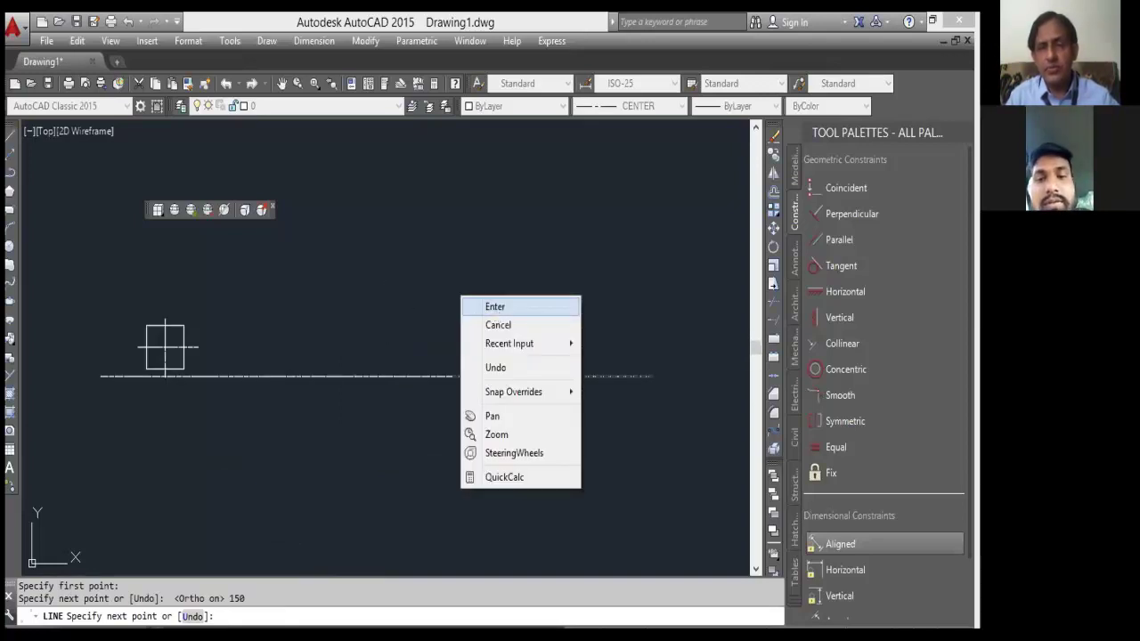
{"action": "left_click", "coordinate": [495, 306]}
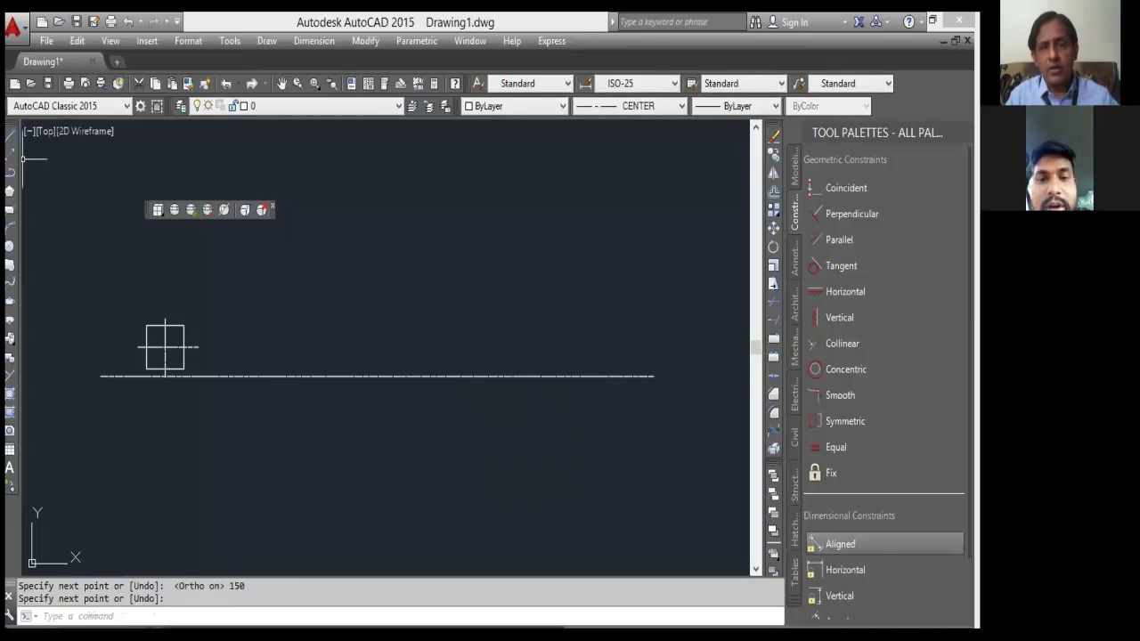
{"action": "key", "text": "Return"}
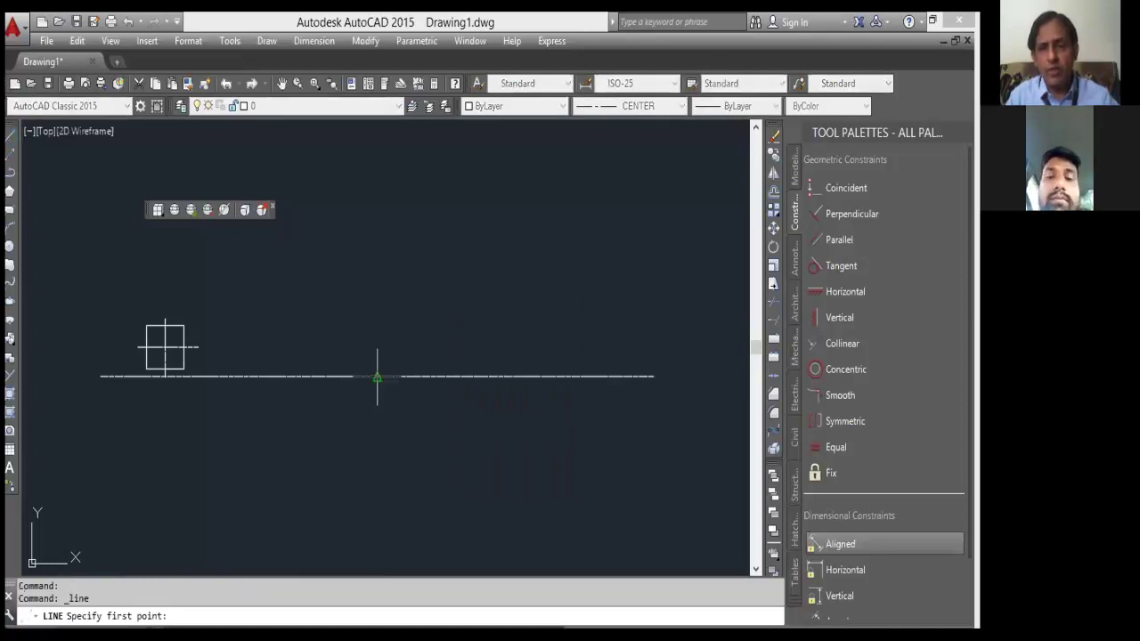
Draw a 25-unit vertical line upward from the horizontal line's midpoint
{"action": "left_click", "coordinate": [376, 375]}
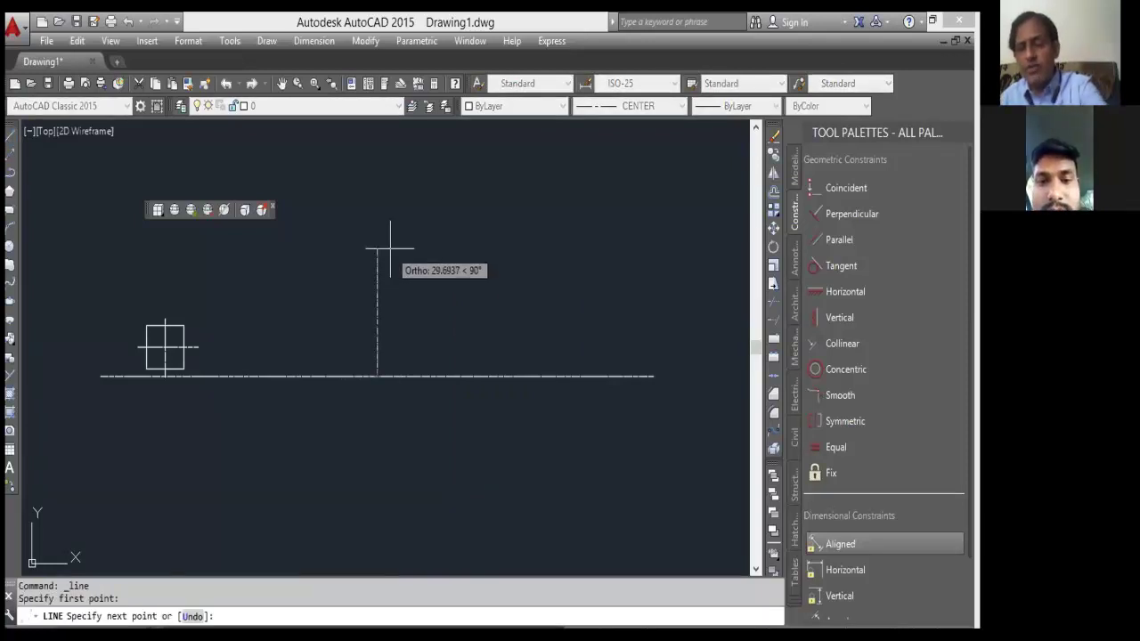
{"action": "type", "text": "25"}
{"action": "key", "text": "Return"}
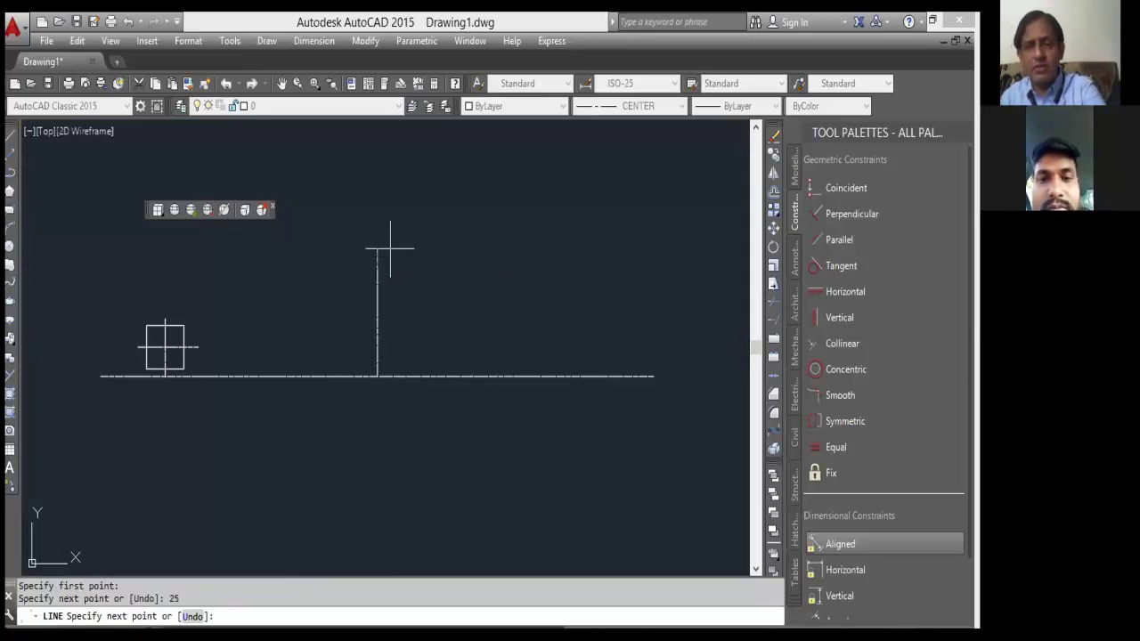
{"action": "key", "text": "Return"}
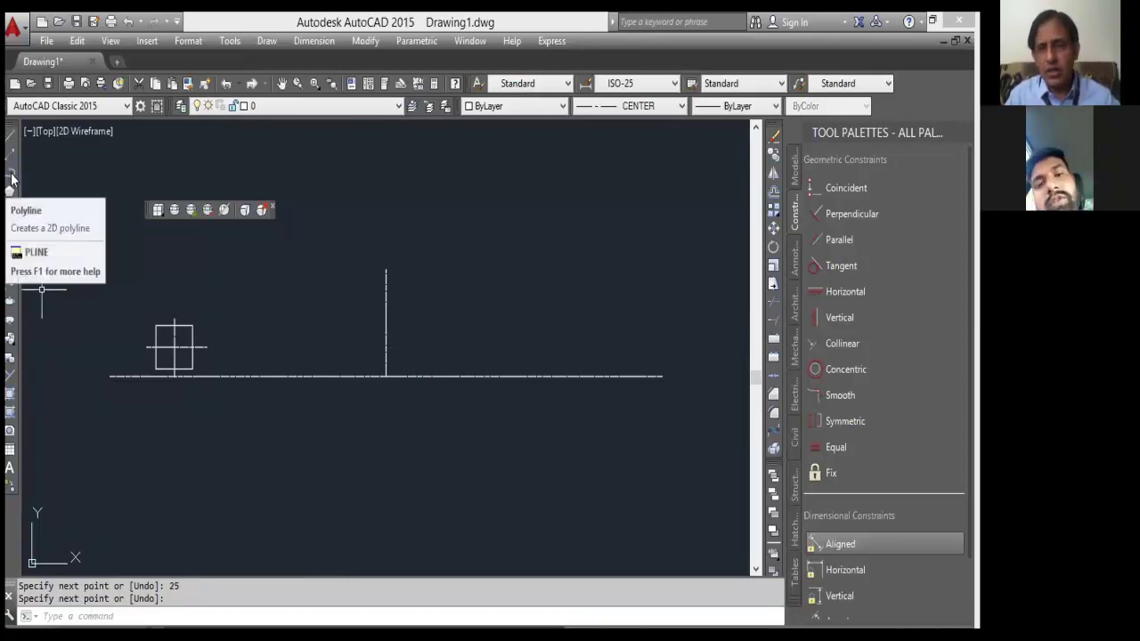
{"action": "mouse_move", "coordinate": [9, 173]}
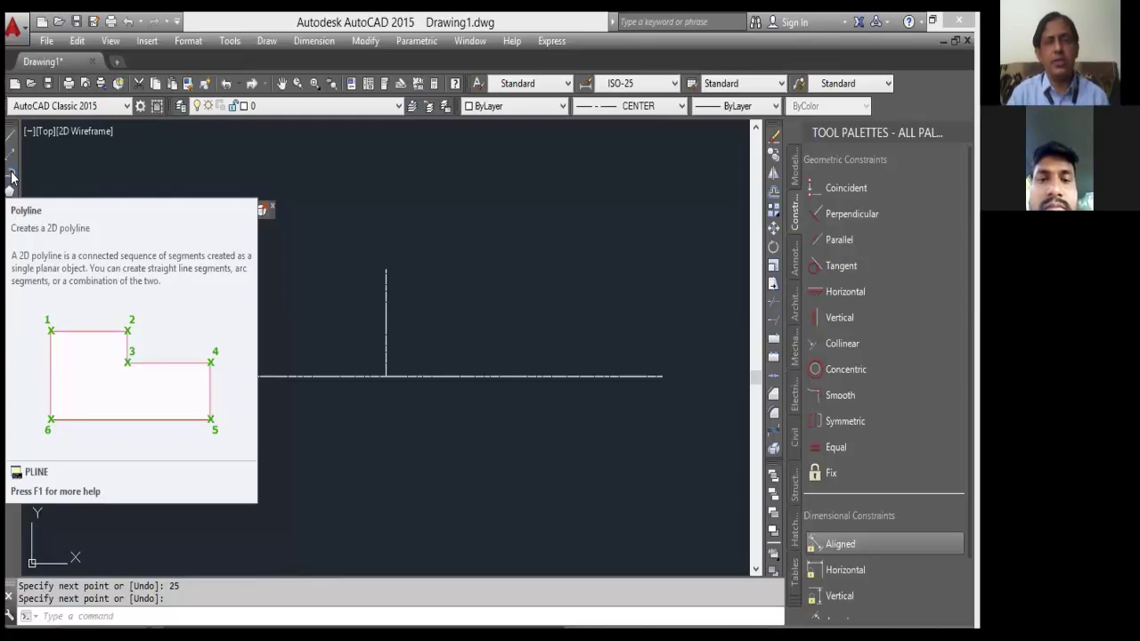
{"action": "left_click", "coordinate": [12, 176]}
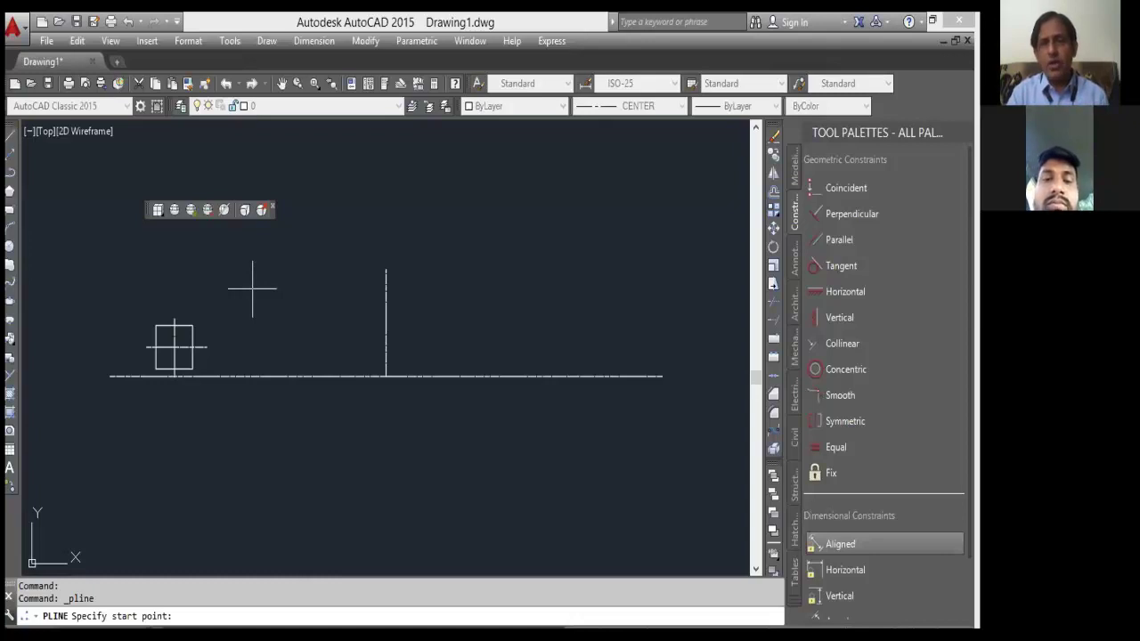
{"action": "middle_click_drag", "start_coordinate": [252, 287], "coordinate": [249, 166]}
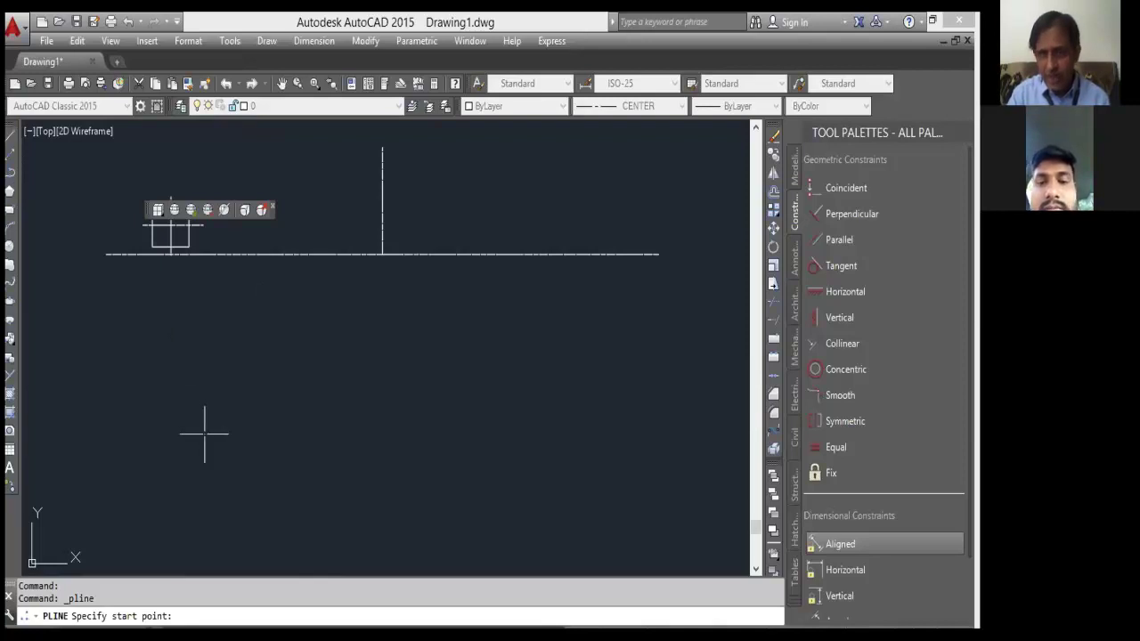
{"action": "left_click", "coordinate": [204, 434]}
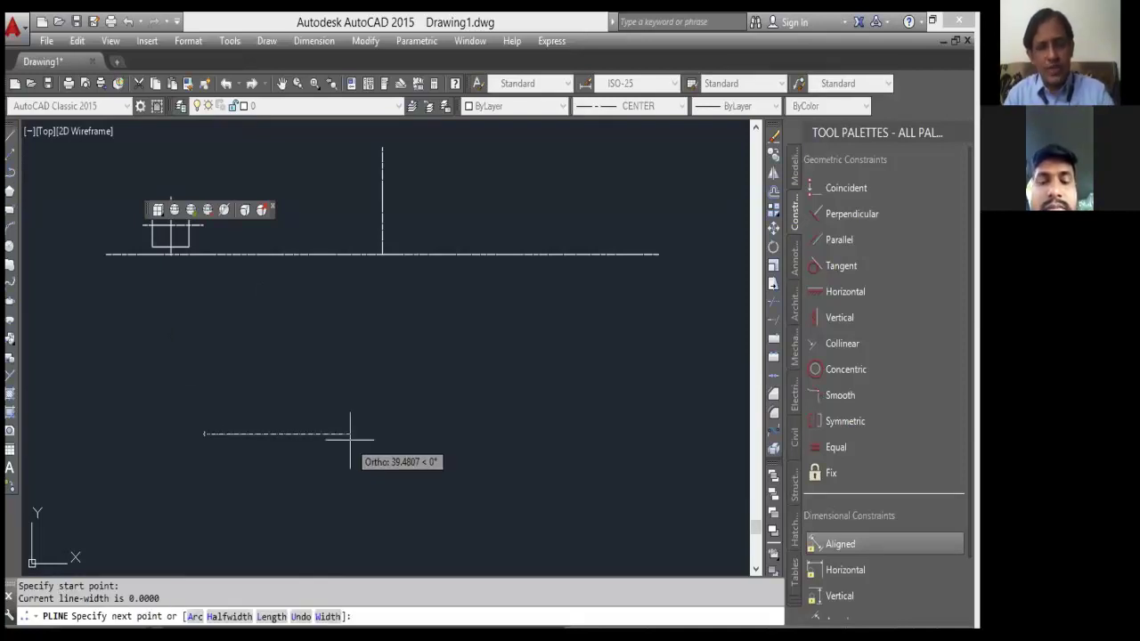
{"action": "key", "text": "F8"}
{"action": "type", "text": "@"}
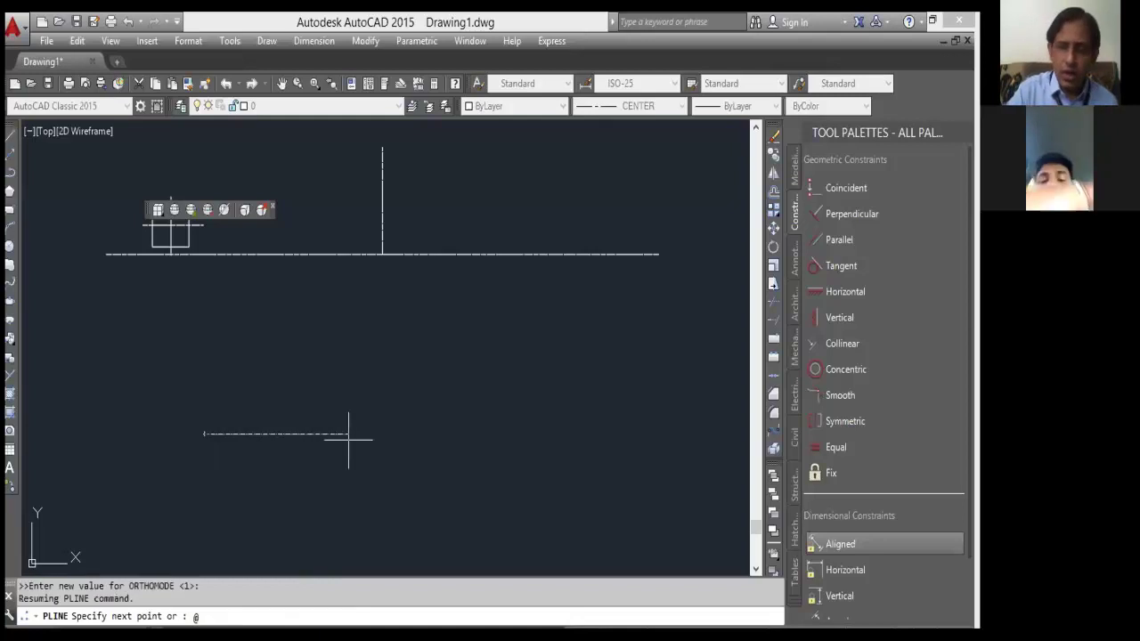
{"action": "type", "text": "20"}
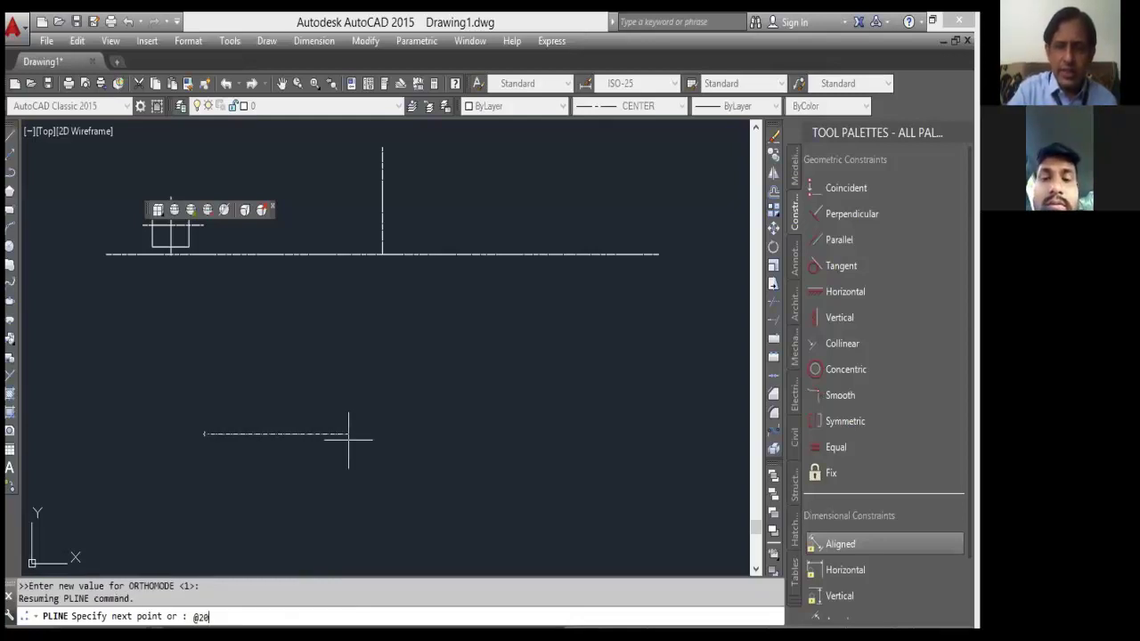
{"action": "type", "text": "<0"}
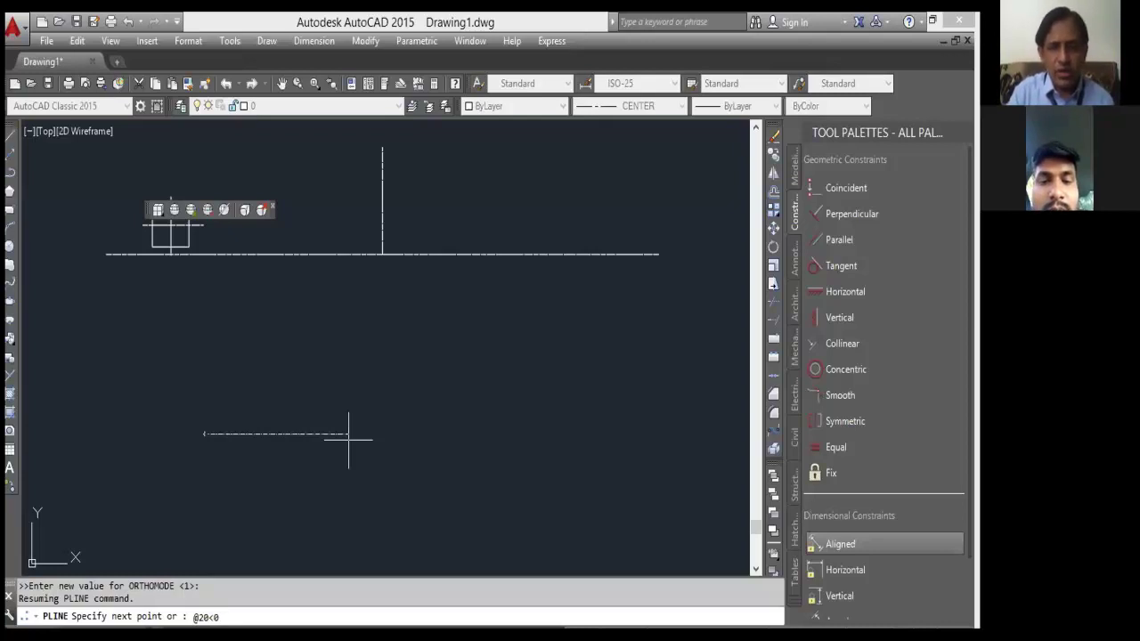
{"action": "key", "text": "Return"}
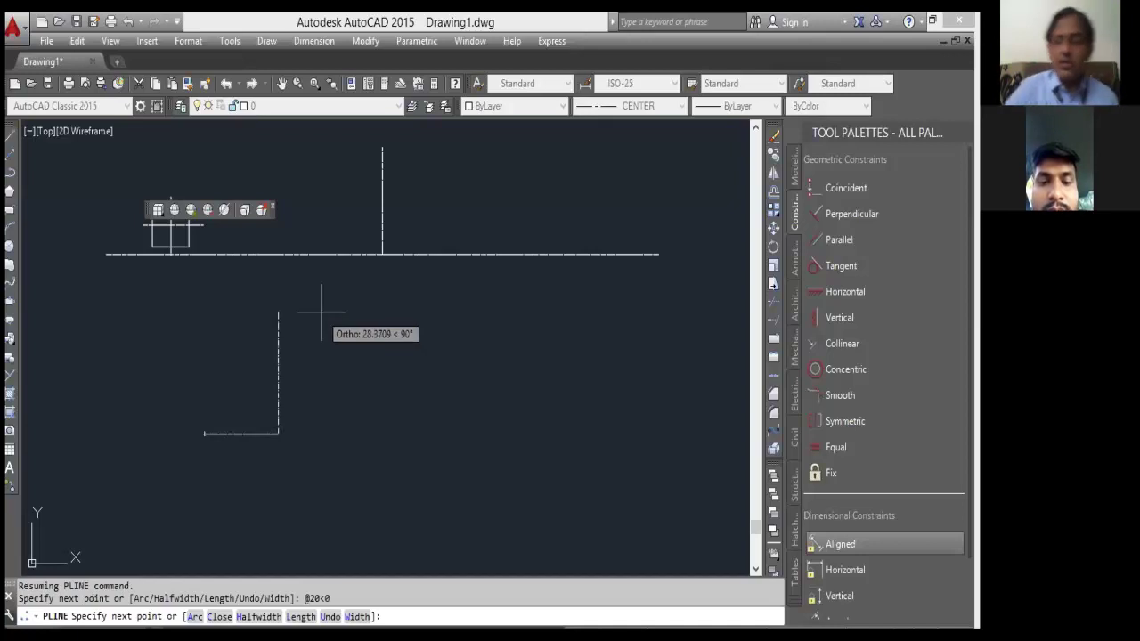
{"action": "type", "text": "@20"}
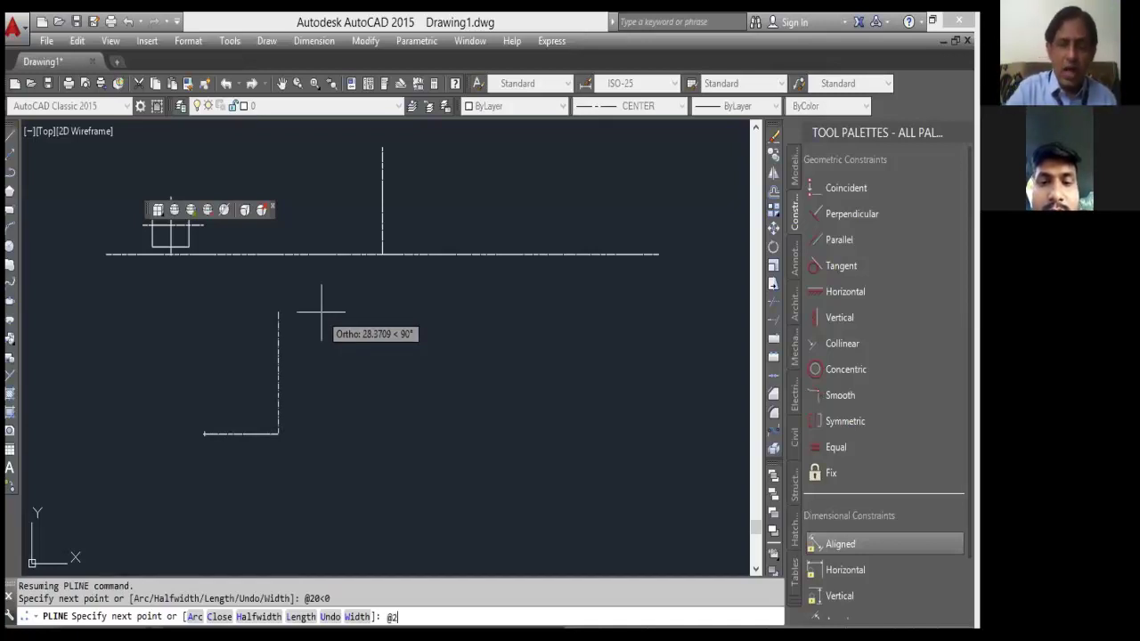
{"action": "type", "text": "<90"}
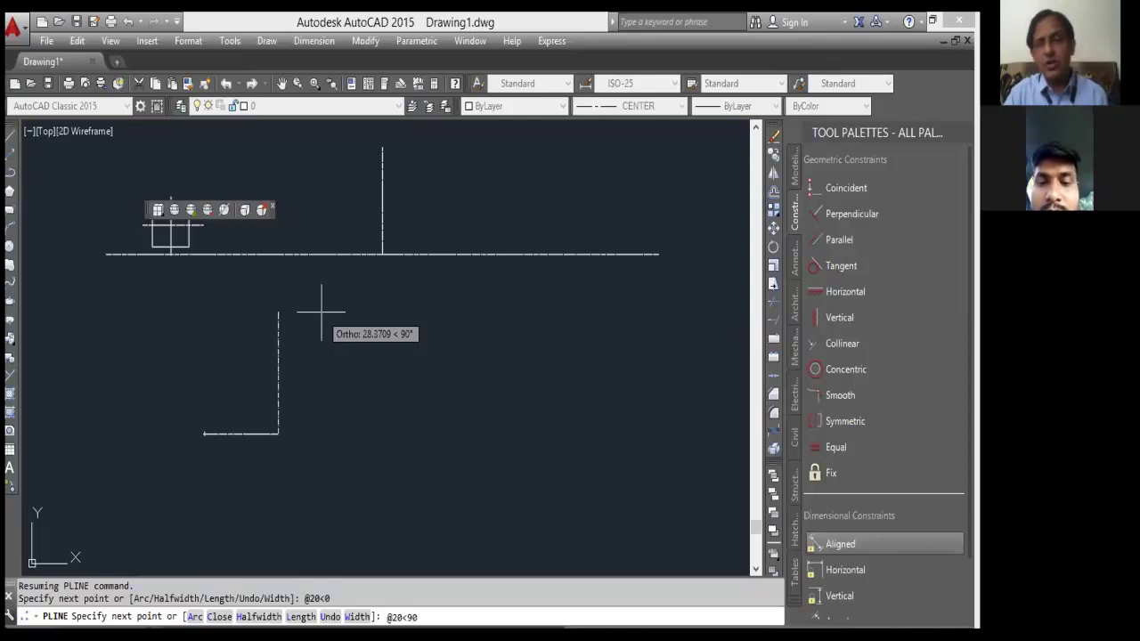
{"action": "key", "text": "Return"}
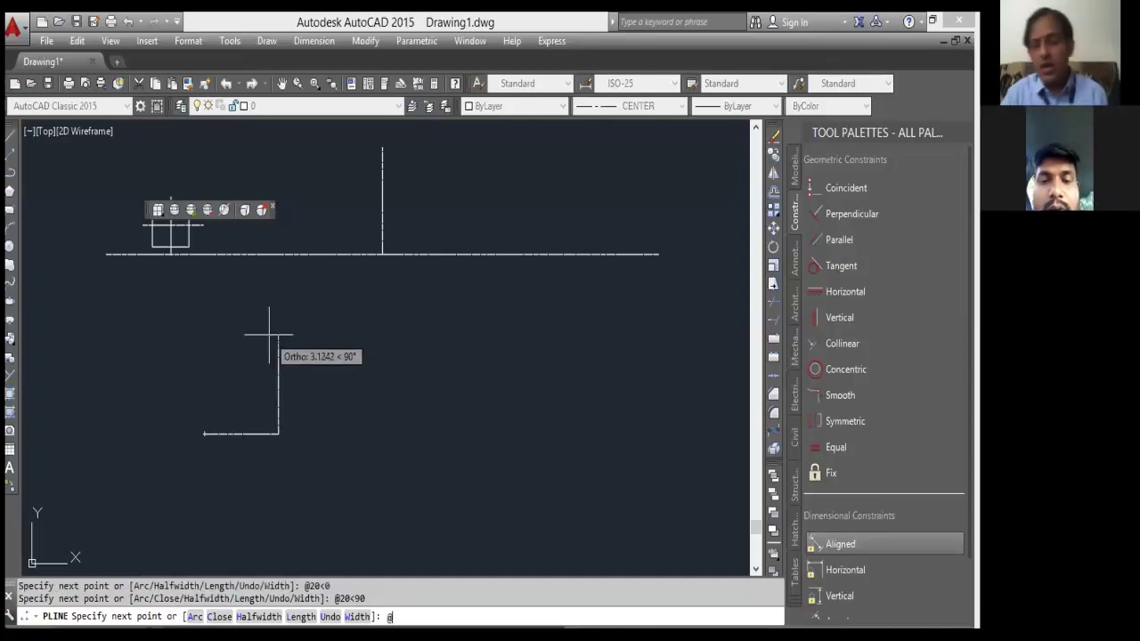
{"action": "type", "text": "@20<"}
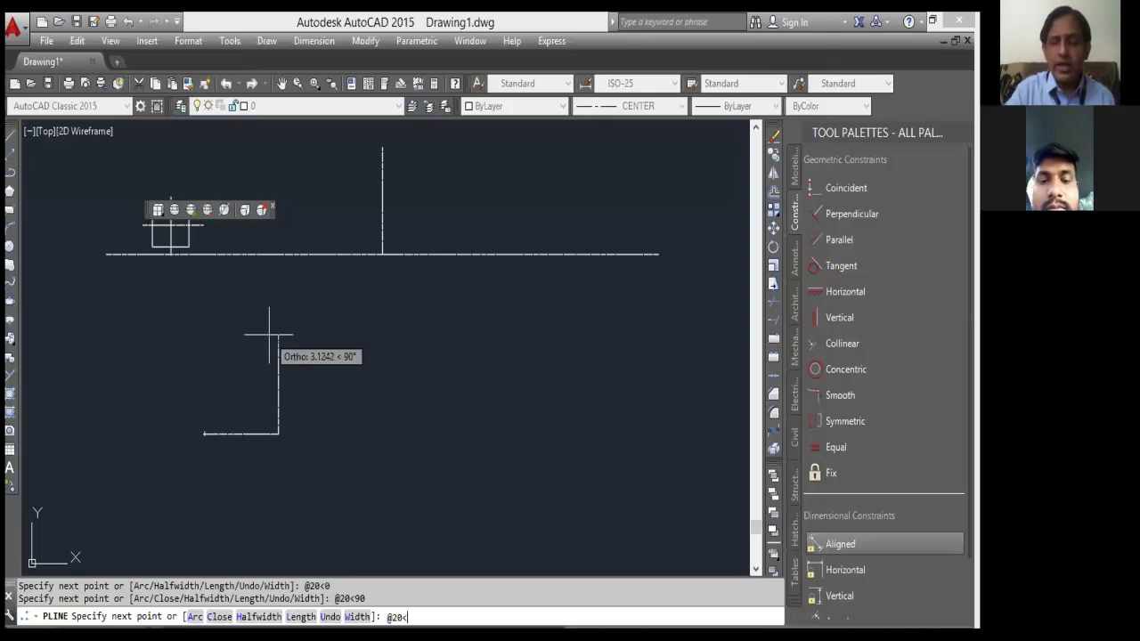
{"action": "type", "text": "180"}
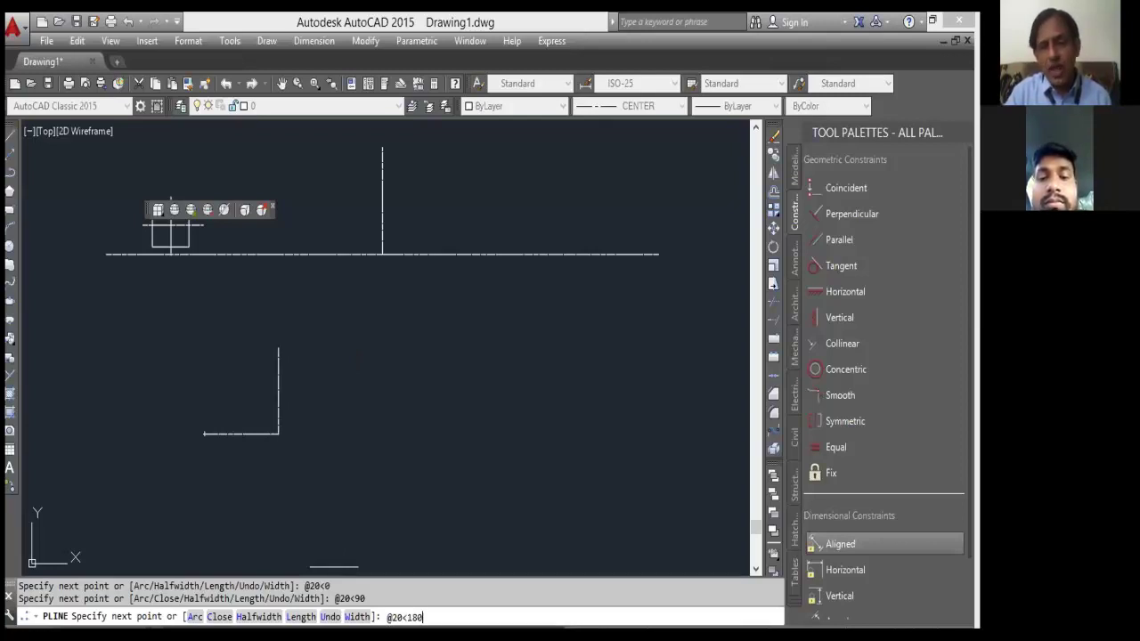
{"action": "key", "text": "Return"}
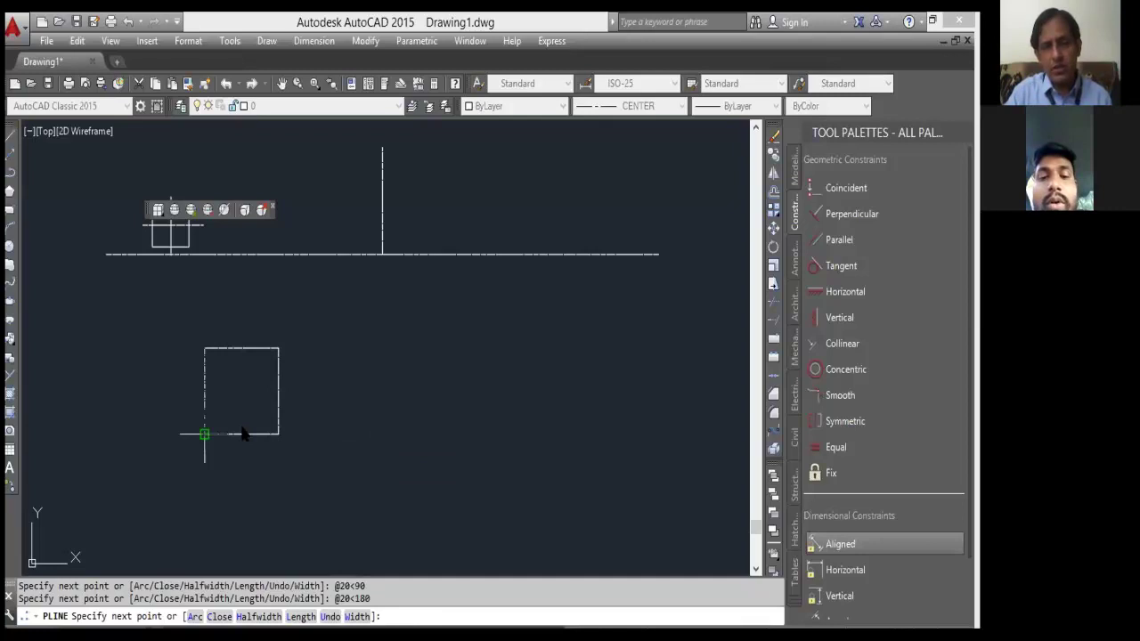
{"action": "right_click", "coordinate": [250, 154]}
Close the polyline into the 20-by-20 square and recentre the view
{"action": "left_click", "coordinate": [250, 132]}
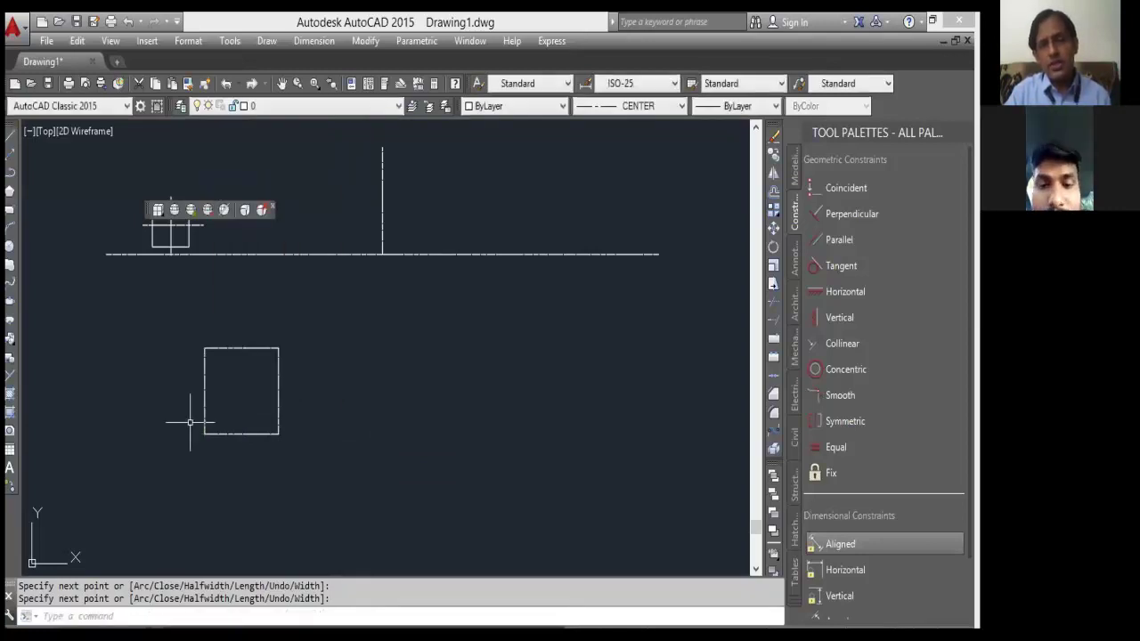
{"action": "scroll", "coordinate": [191, 420], "scroll_direction": "up", "scroll_amount": 2}
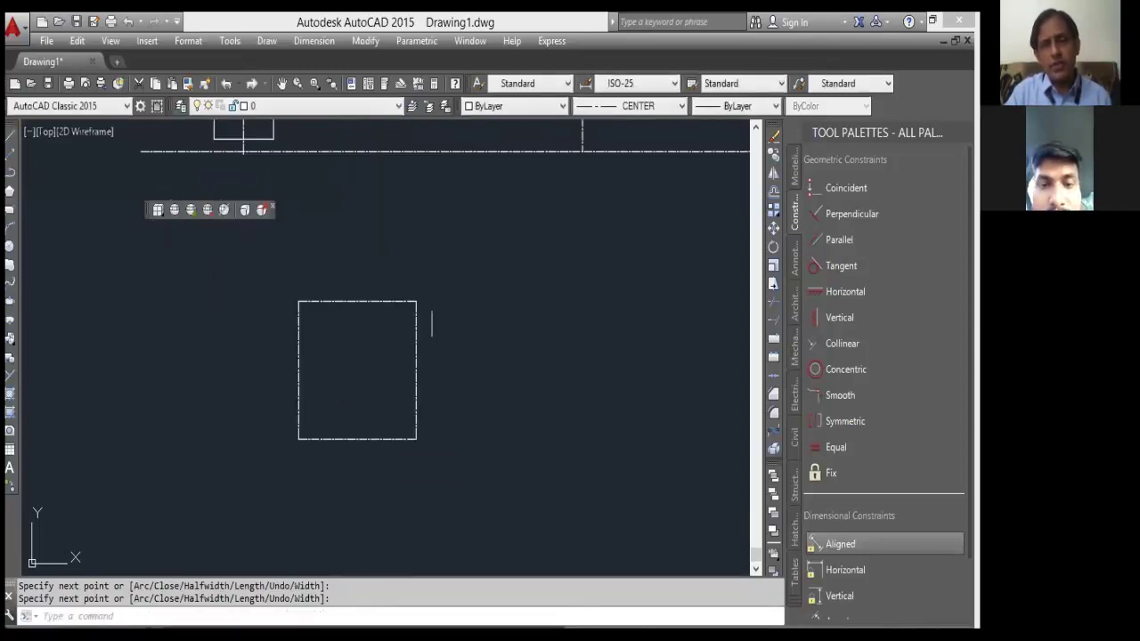
{"action": "middle_click_drag", "start_coordinate": [432, 324], "coordinate": [447, 390]}
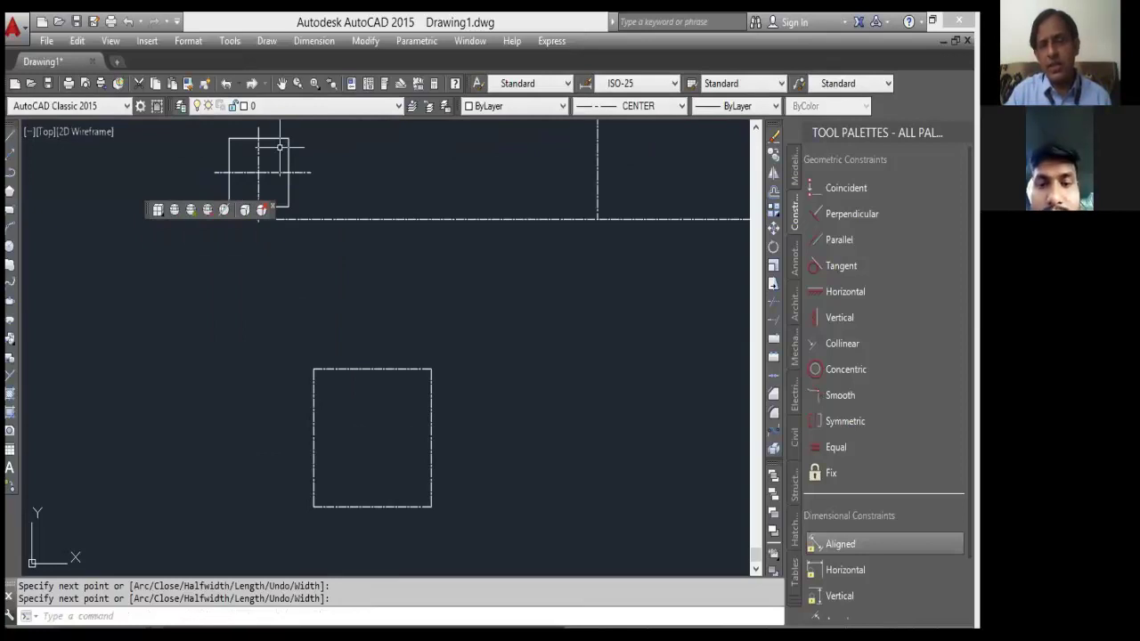
{"action": "key", "text": "Return"}
Give the lower square the ByLayer linetype so its outline draws solid
{"action": "left_click", "coordinate": [374, 372]}
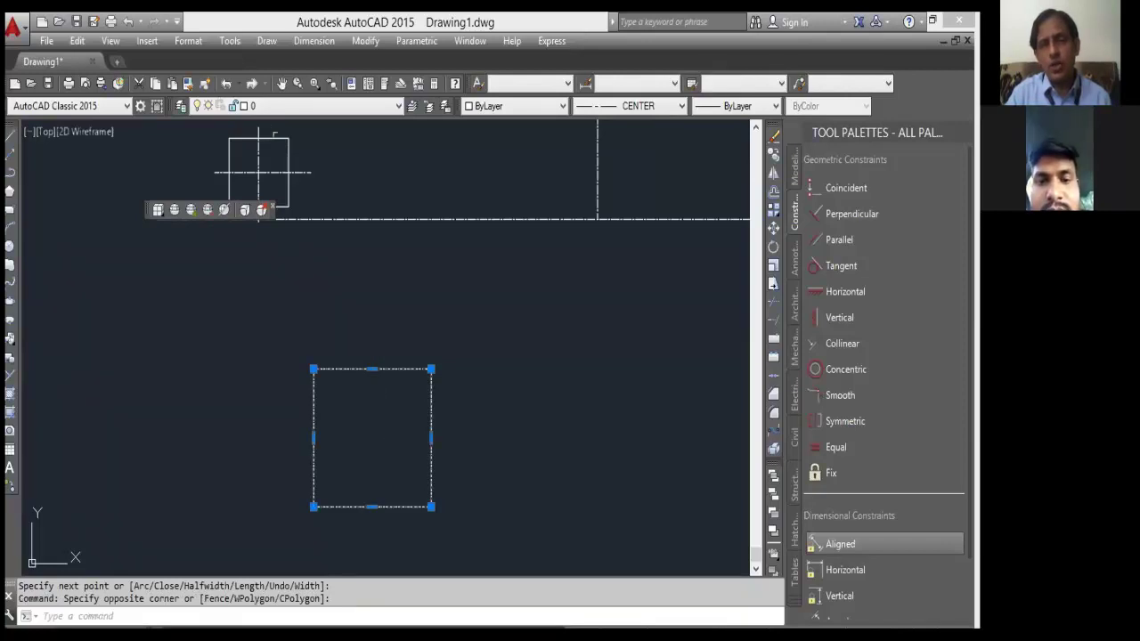
{"action": "left_click", "coordinate": [289, 183]}
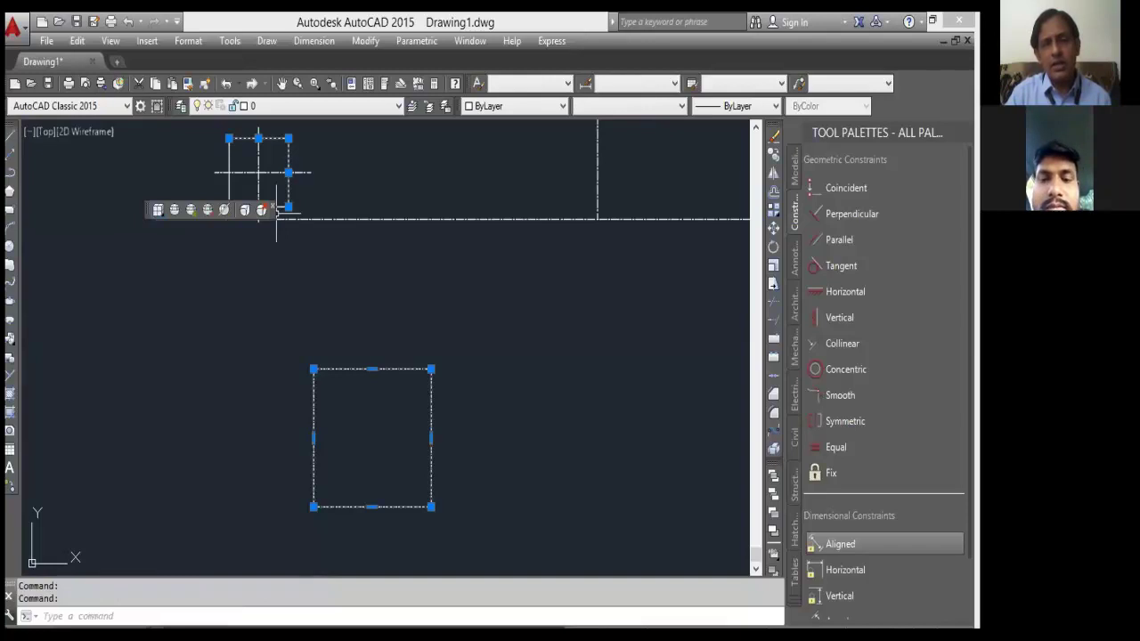
{"action": "left_click", "coordinate": [229, 178]}
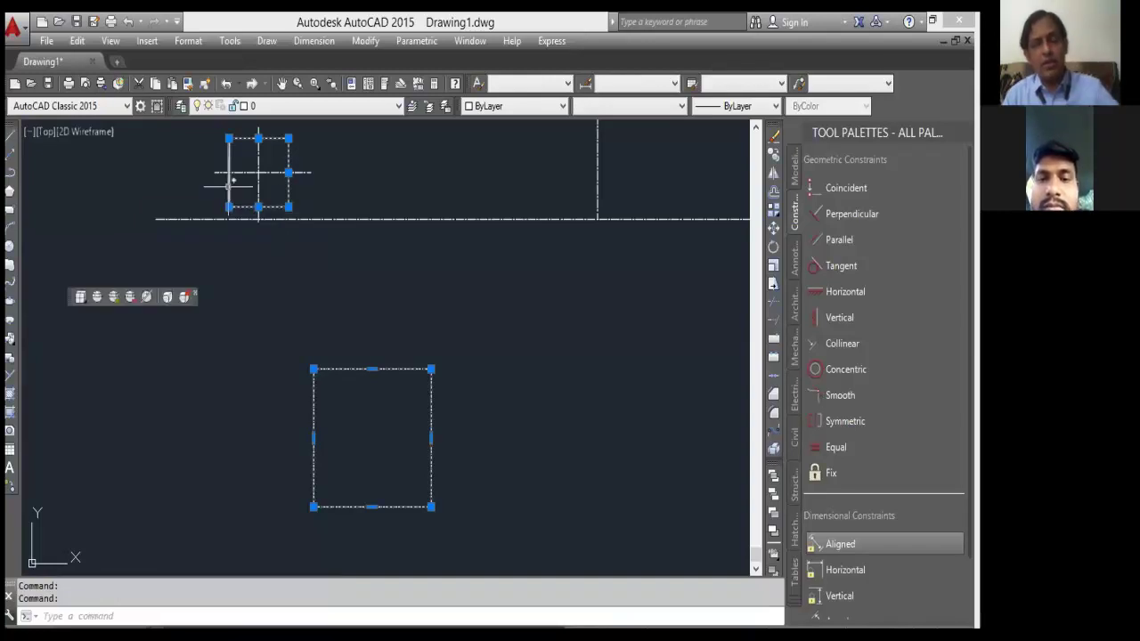
{"action": "key", "text": "Escape"}
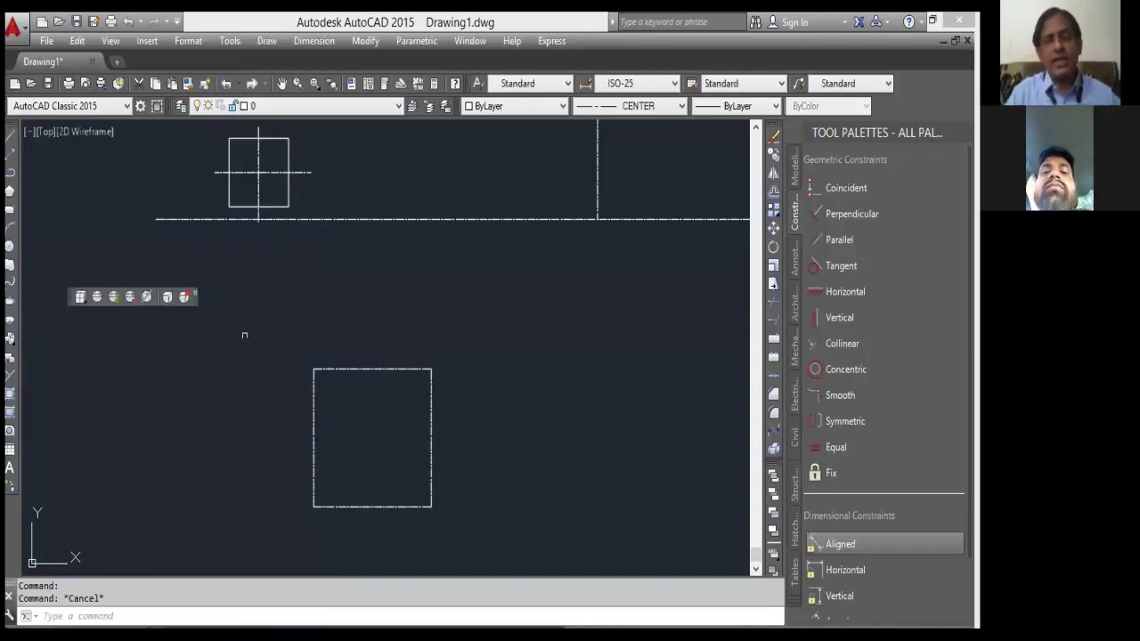
{"action": "left_click", "coordinate": [394, 368]}
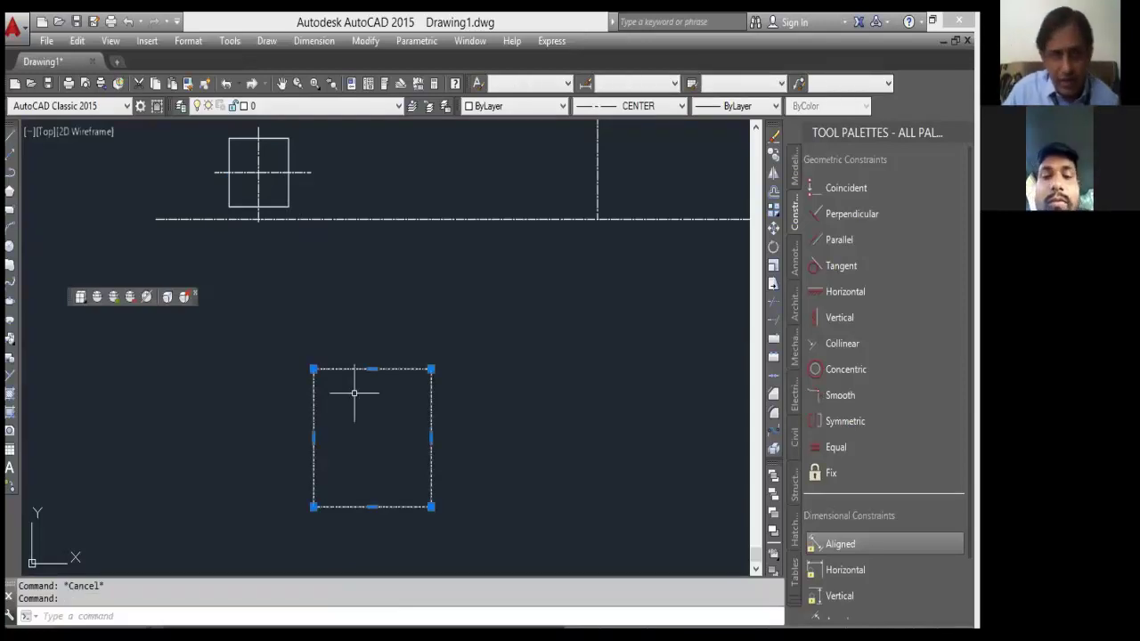
{"action": "left_click", "coordinate": [676, 109]}
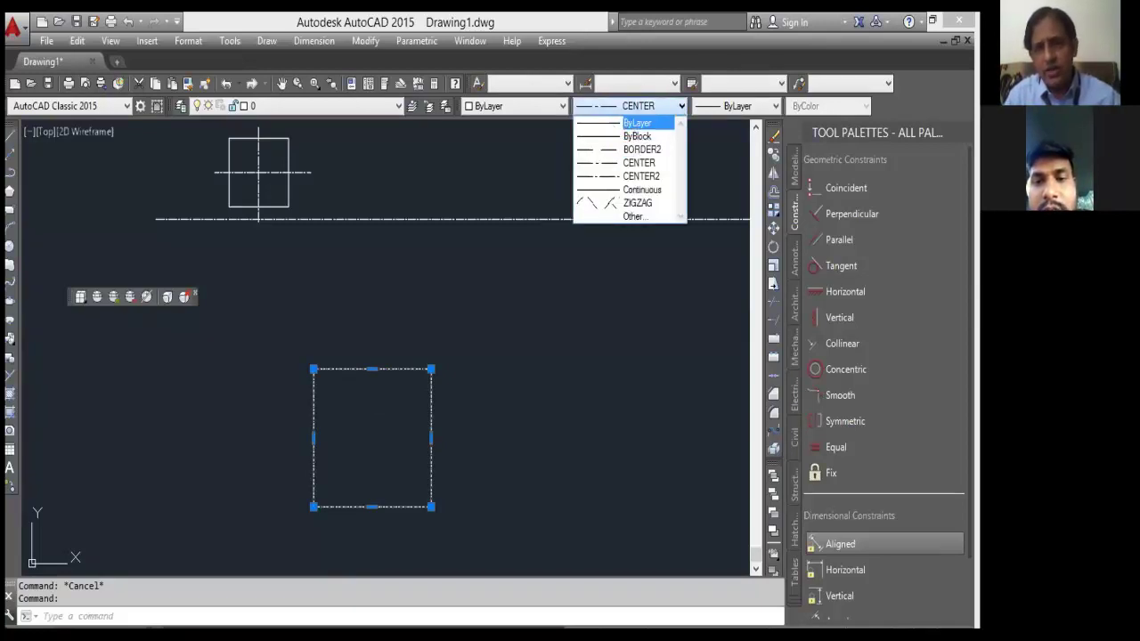
{"action": "left_click", "coordinate": [637, 122]}
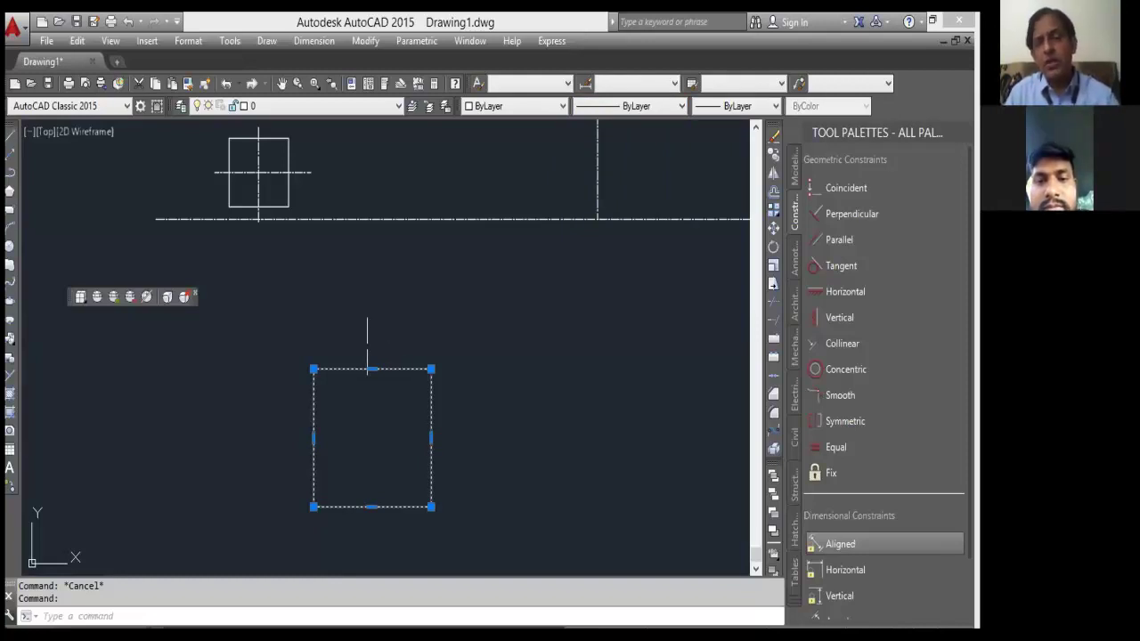
{"action": "key", "text": "Escape"}
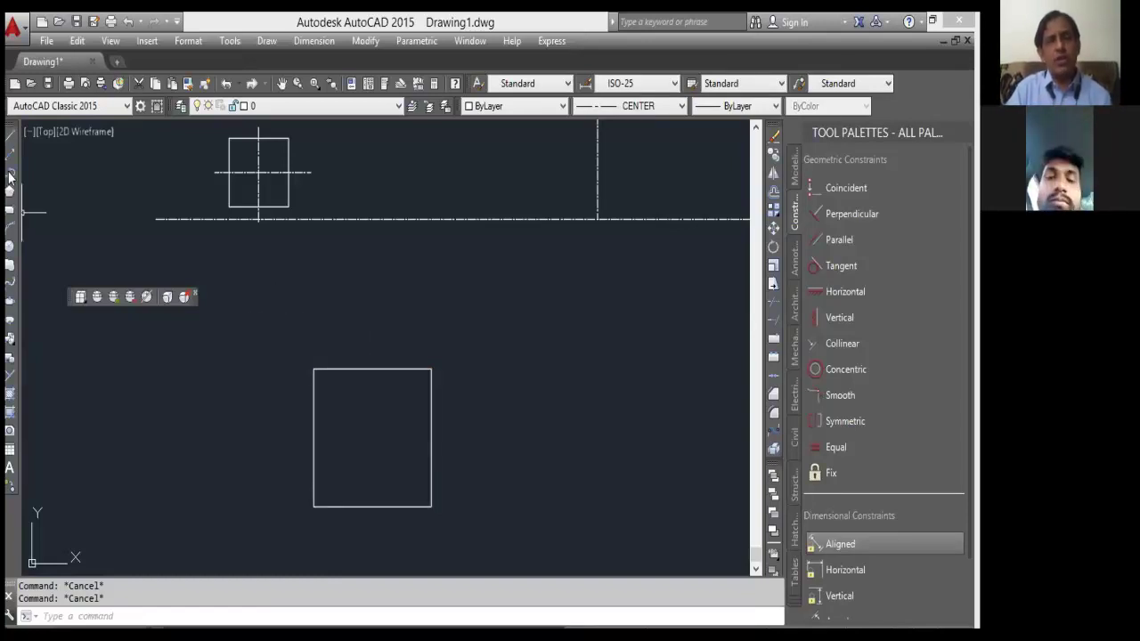
Cancel the newly started polyline and set the current linetype to ByLayer instead of CENTER
{"action": "left_click", "coordinate": [10, 175]}
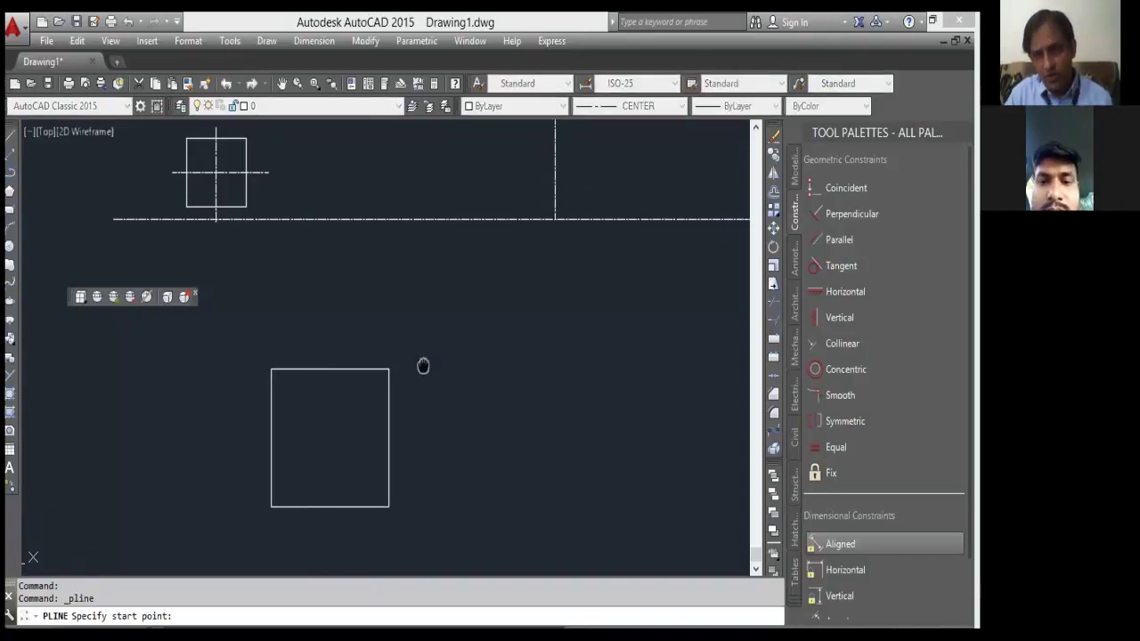
{"action": "middle_click_drag", "start_coordinate": [422, 365], "coordinate": [315, 367]}
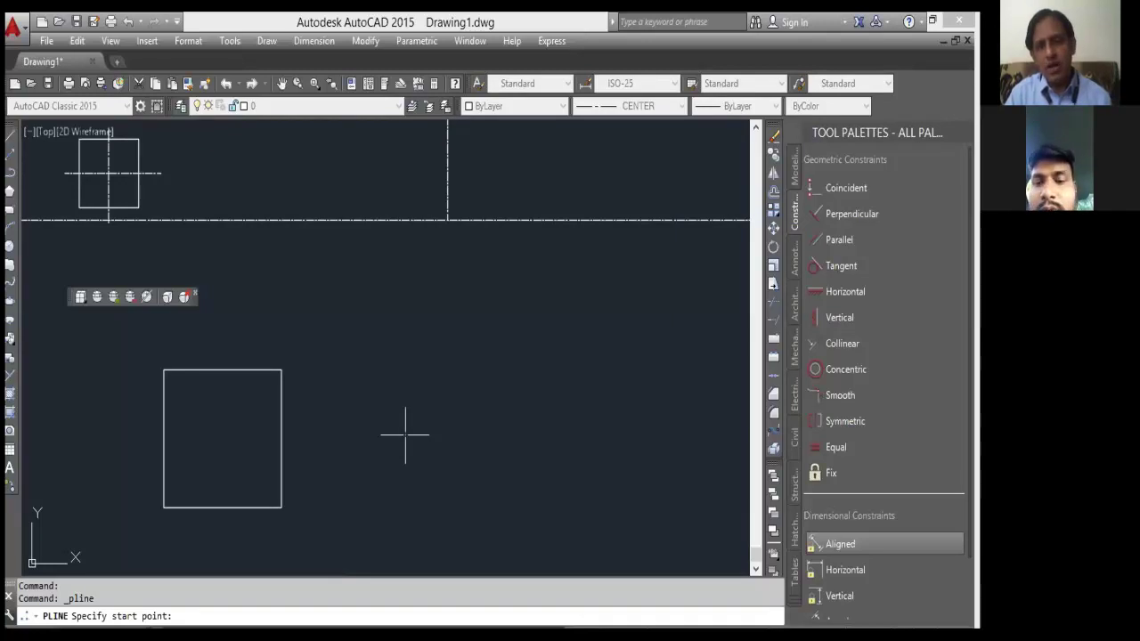
{"action": "left_click", "coordinate": [406, 434]}
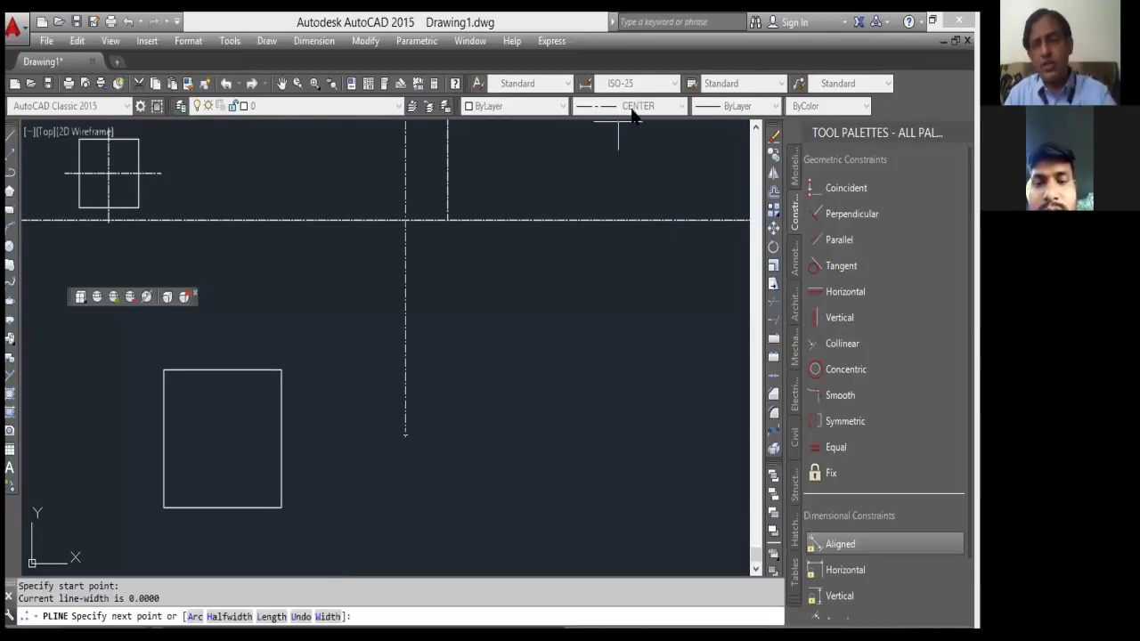
{"action": "key", "text": "Escape"}
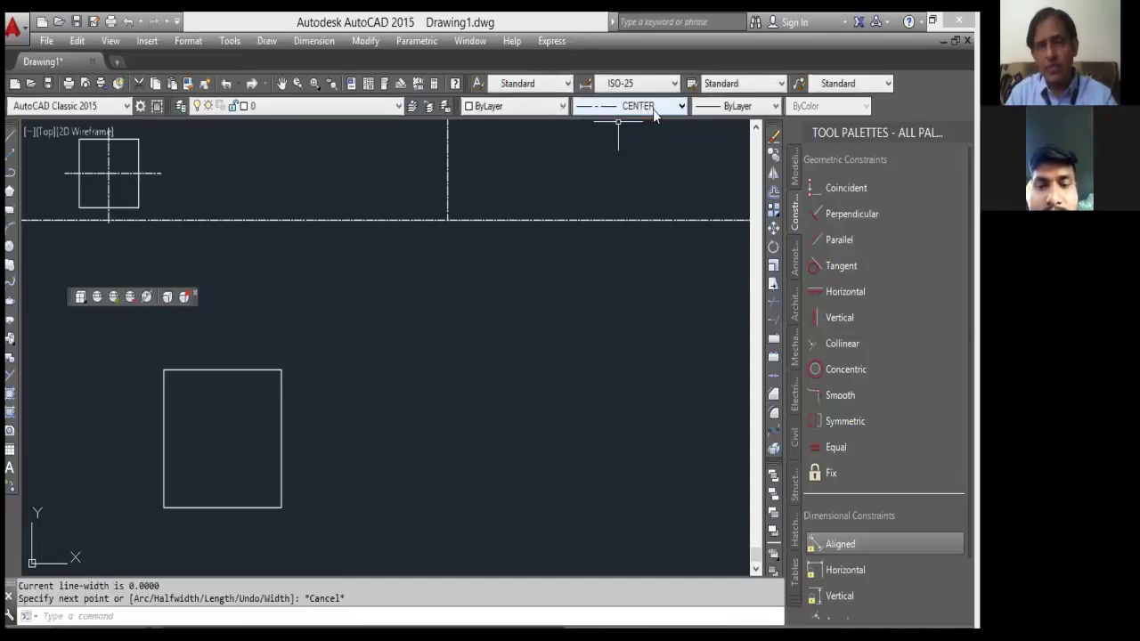
{"action": "left_click", "coordinate": [638, 106]}
{"action": "left_click", "coordinate": [603, 122]}
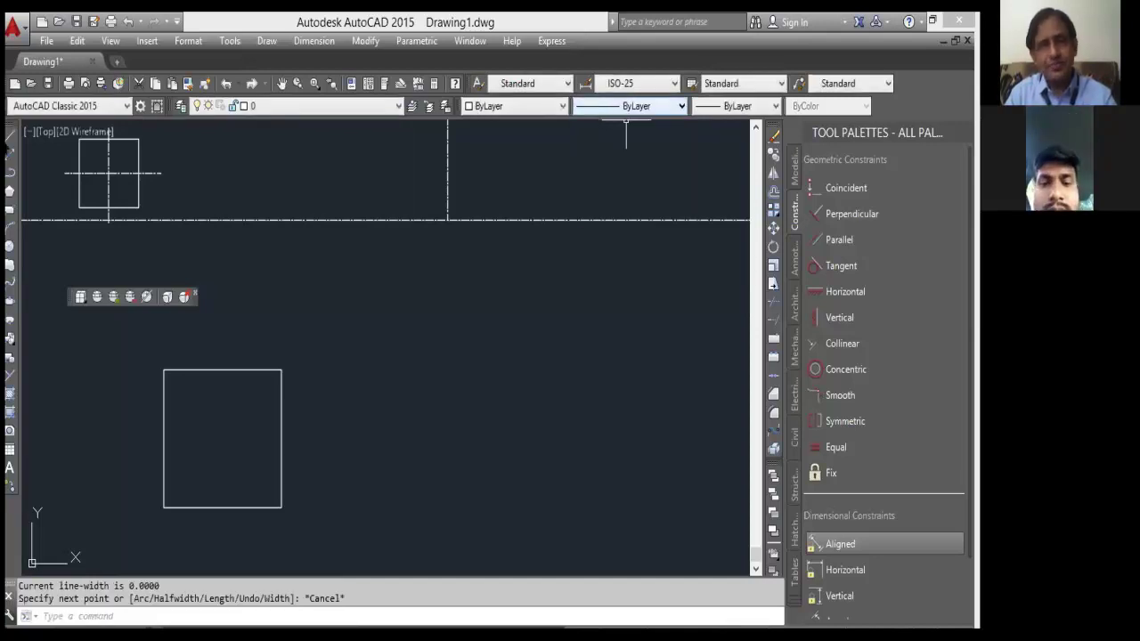
Start a polyline beside the square with segments 20 right, 10 up and 5 across
{"action": "left_click", "coordinate": [9, 170]}
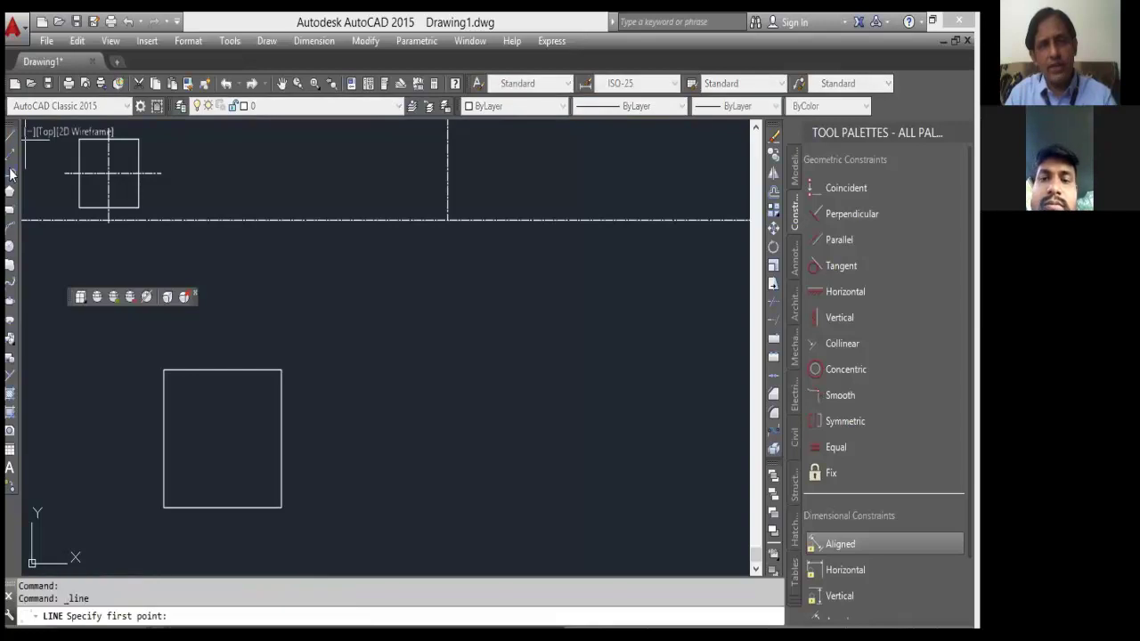
{"action": "left_click", "coordinate": [10, 171]}
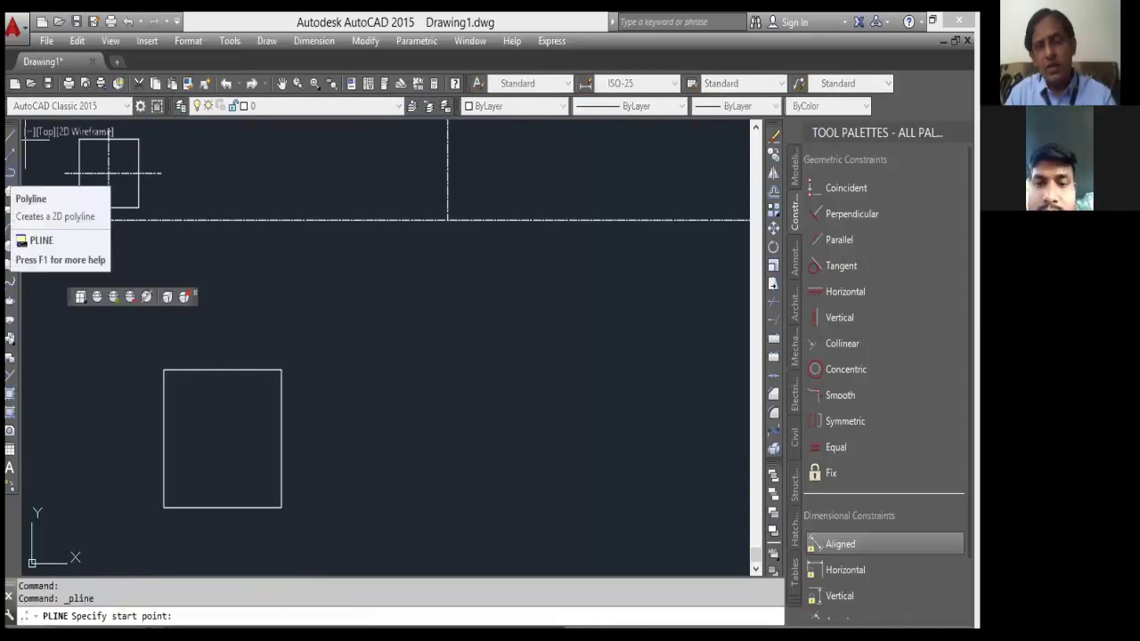
{"action": "left_click", "coordinate": [398, 464]}
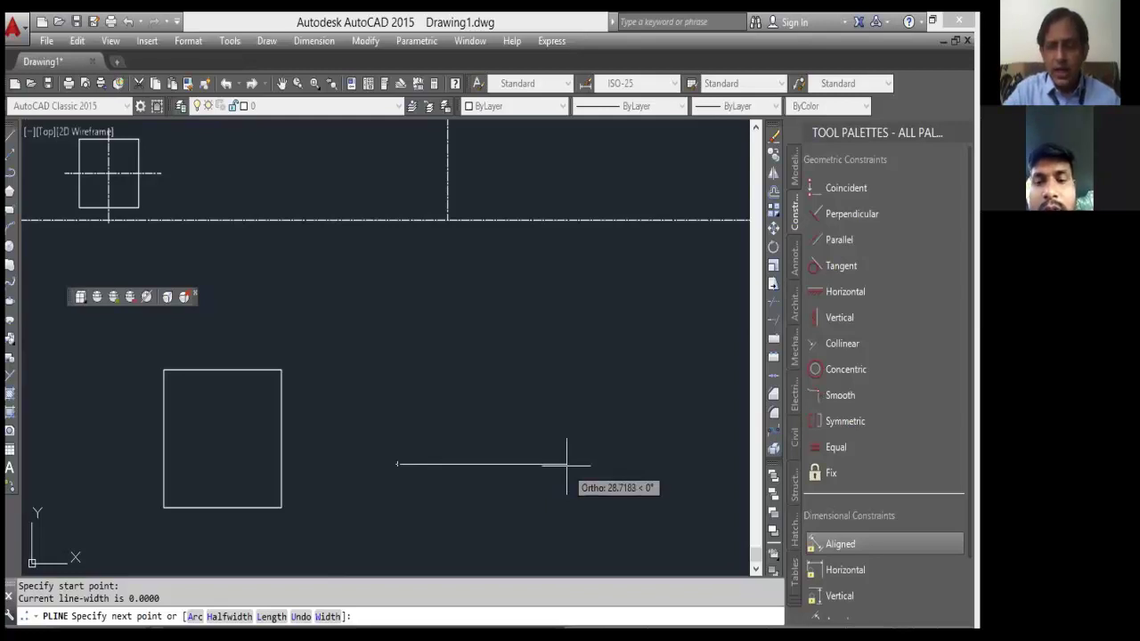
{"action": "type", "text": "20"}
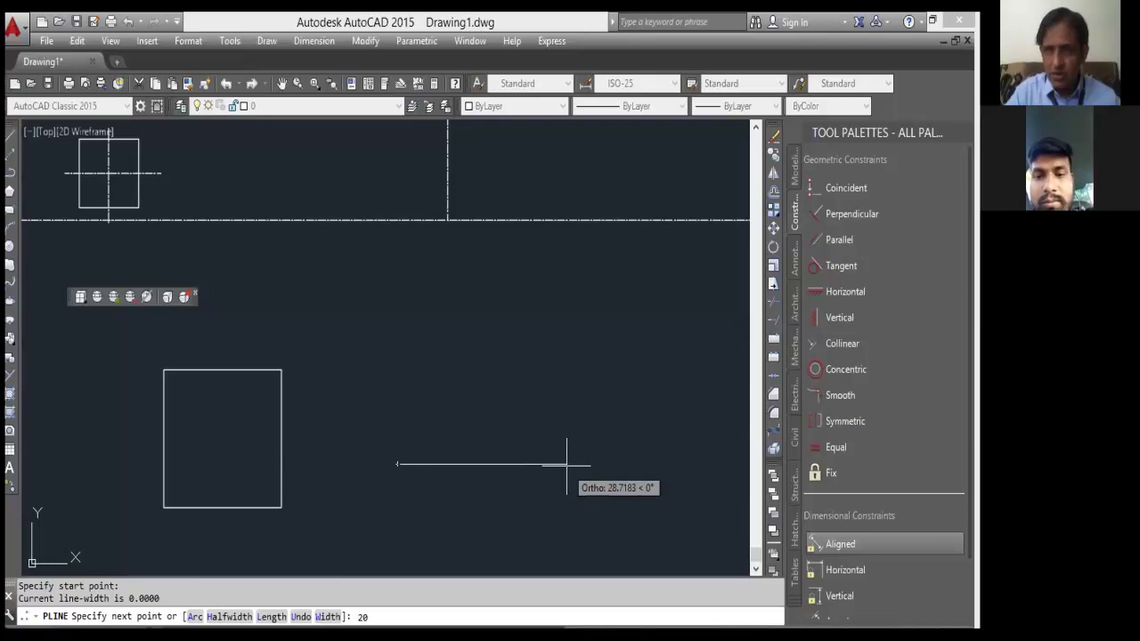
{"action": "key", "text": "Return"}
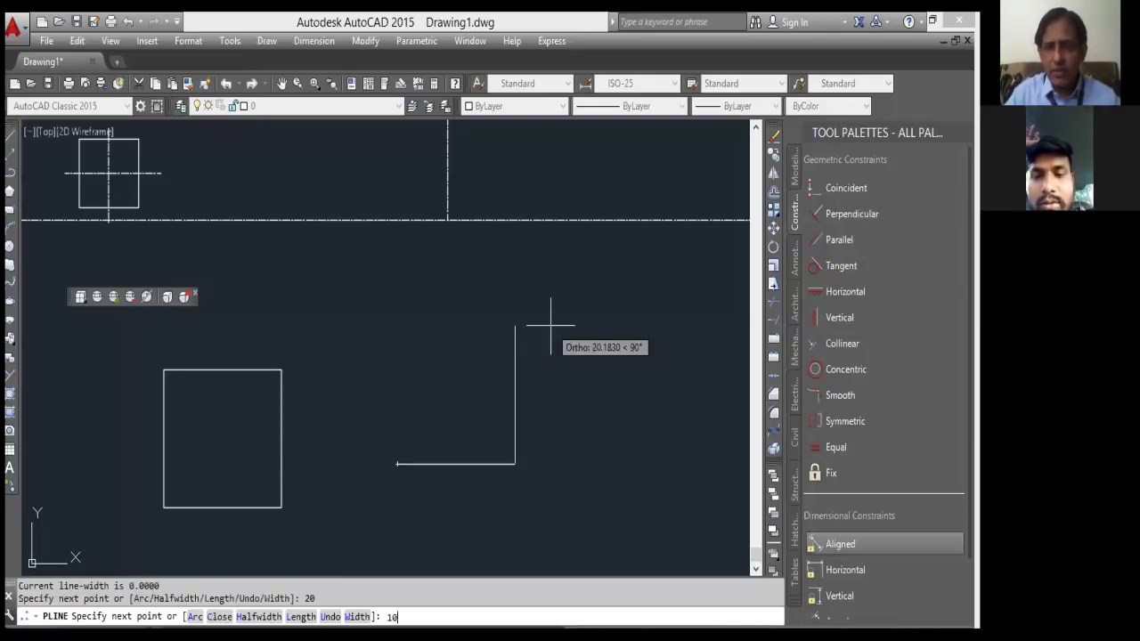
{"action": "type", "text": "10"}
{"action": "key", "text": "Return"}
{"action": "type", "text": "5"}
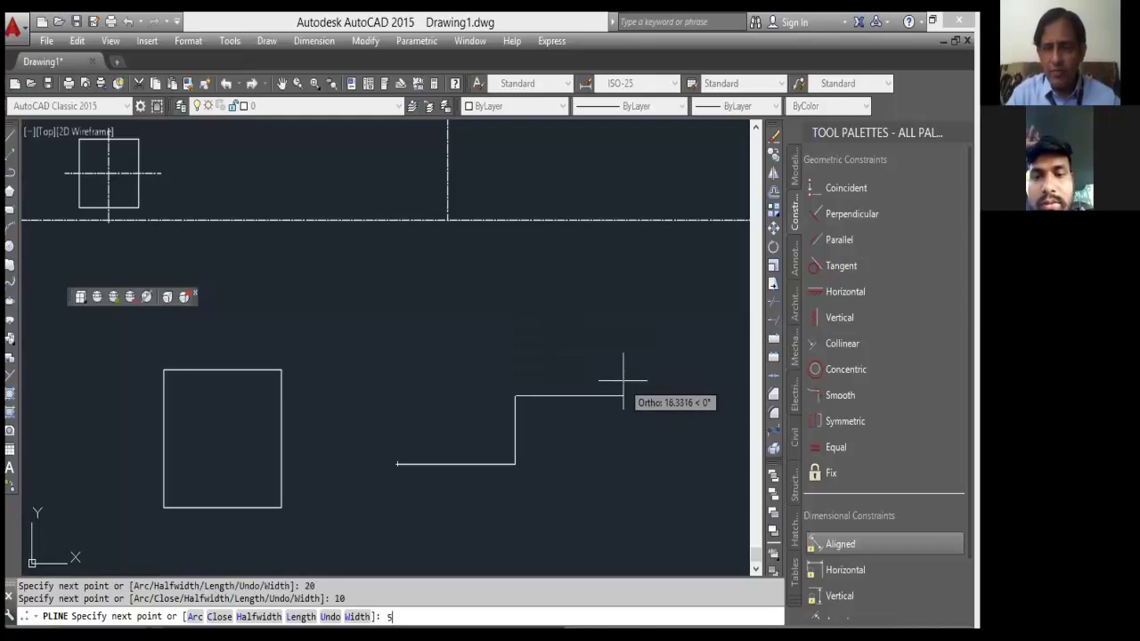
{"action": "key", "text": "Return"}
Continue with 10 down, 20 right and 25 up, then close the outline at its start
{"action": "type", "text": "10"}
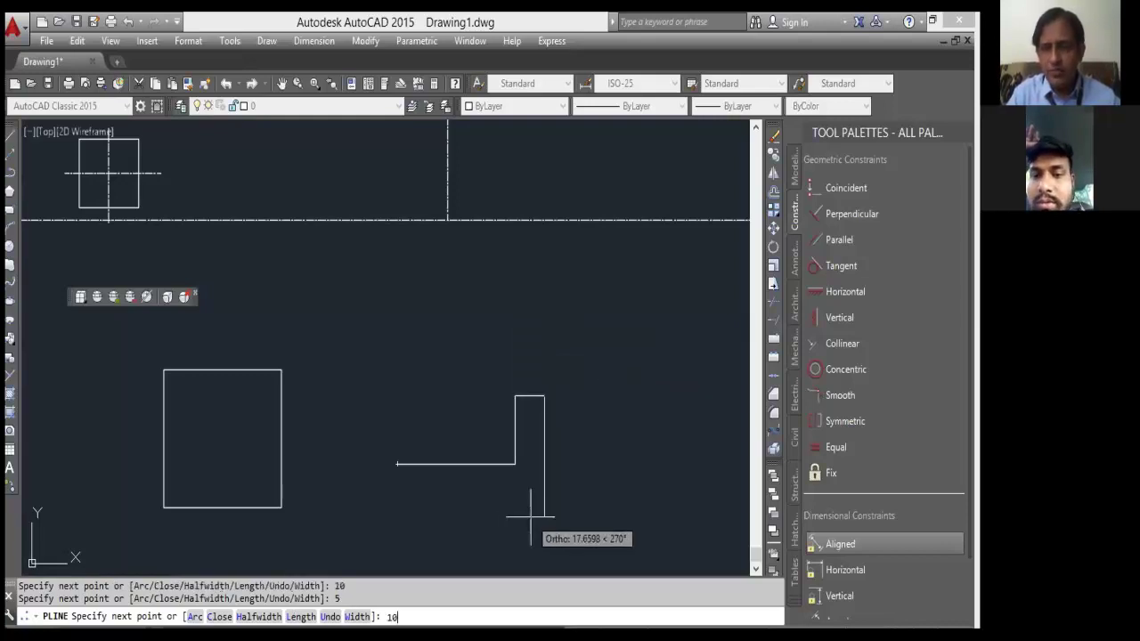
{"action": "key", "text": "Return"}
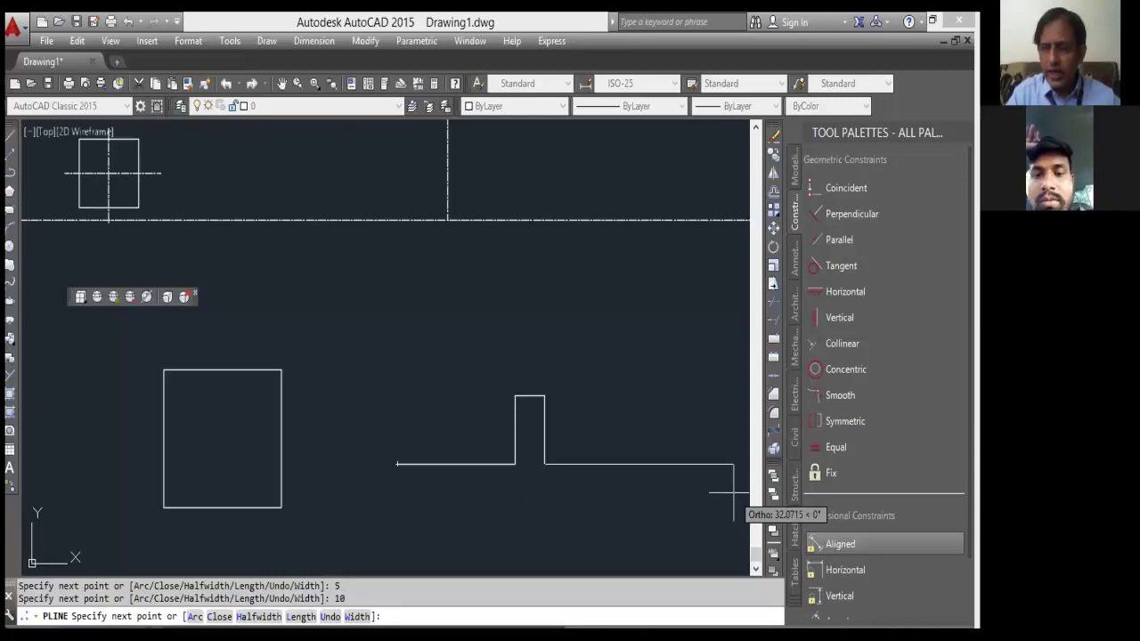
{"action": "type", "text": "20"}
{"action": "key", "text": "Return"}
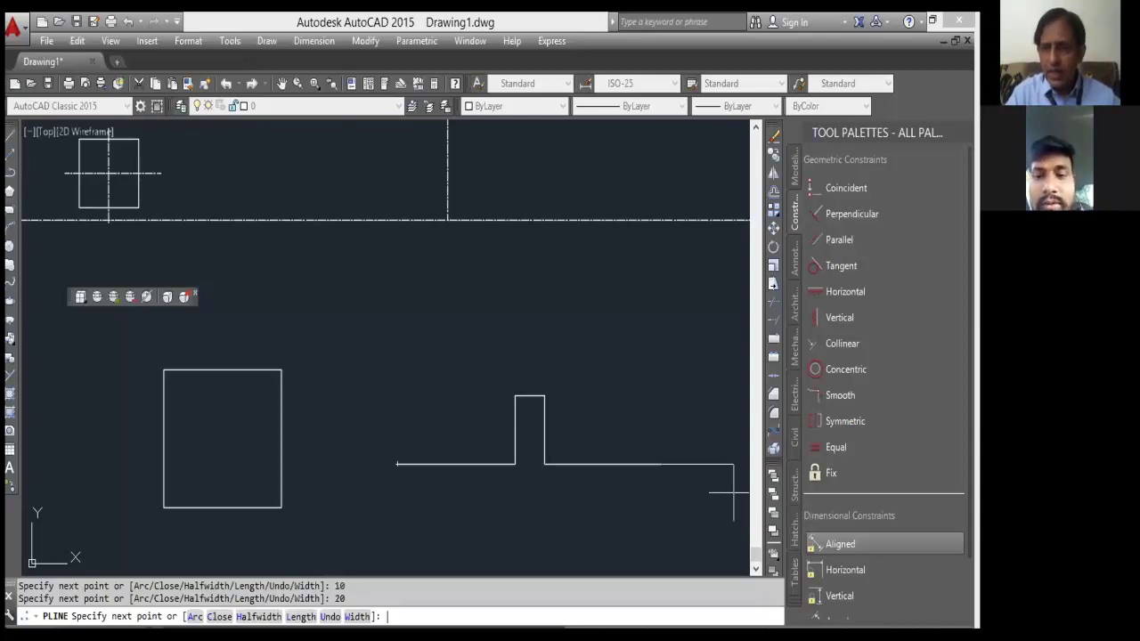
{"action": "type", "text": "25"}
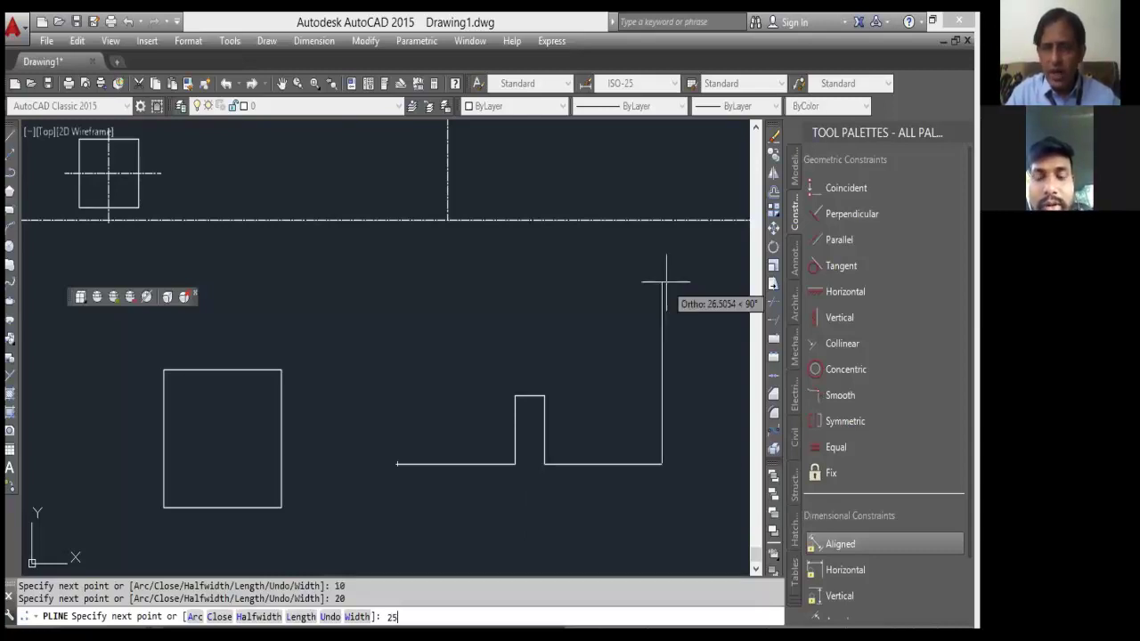
{"action": "key", "text": "Return"}
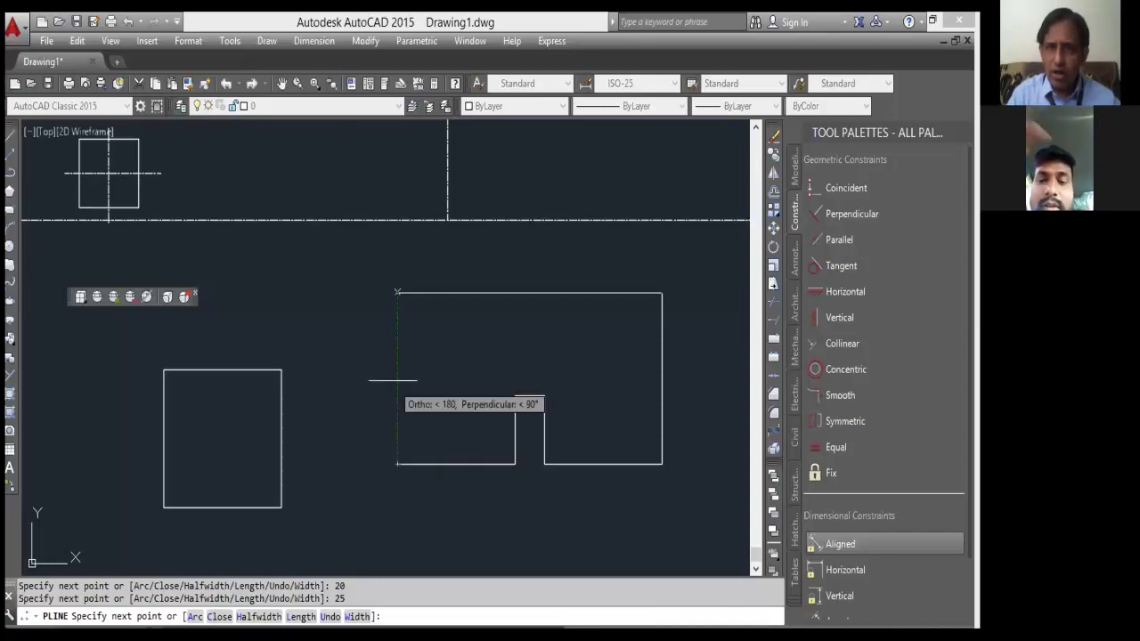
{"action": "left_click", "coordinate": [394, 314]}
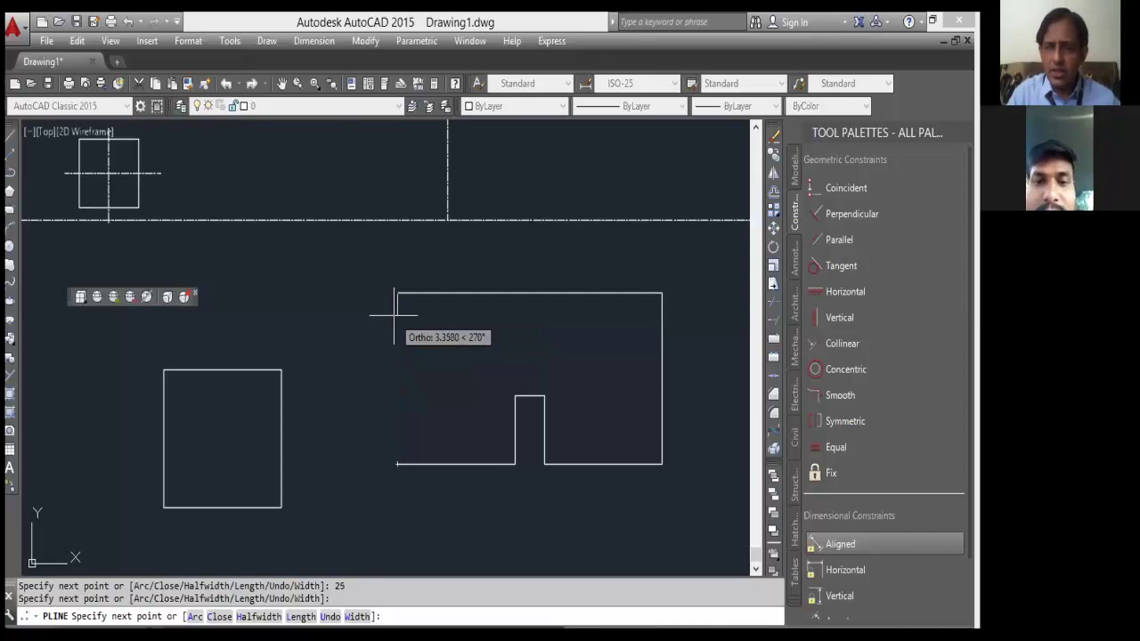
{"action": "left_click", "coordinate": [397, 464]}
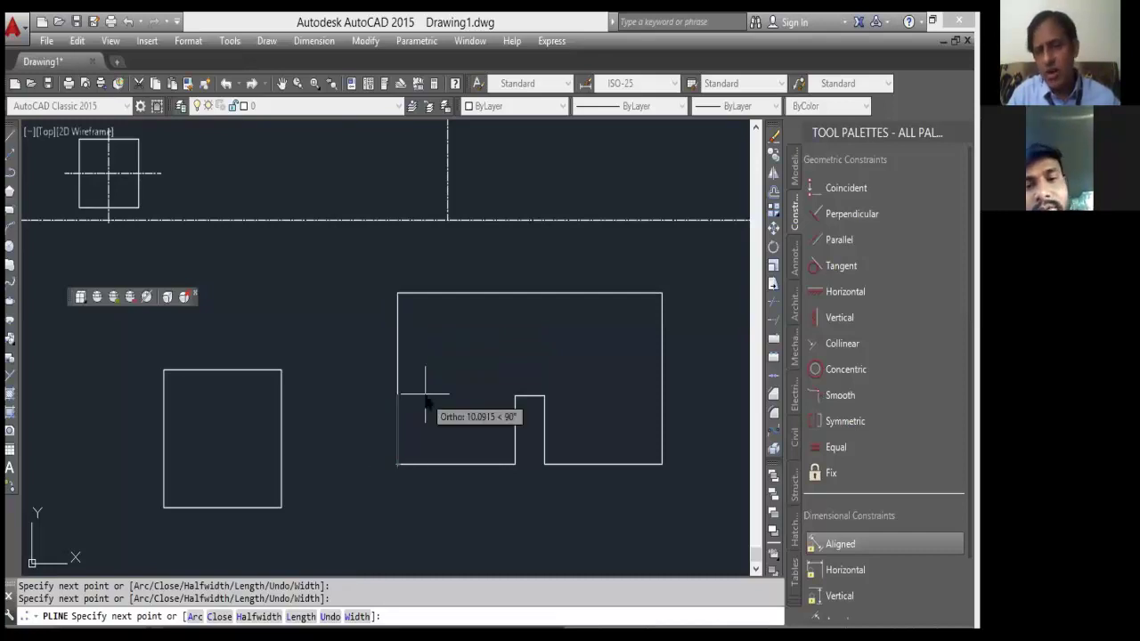
{"action": "right_click", "coordinate": [427, 112]}
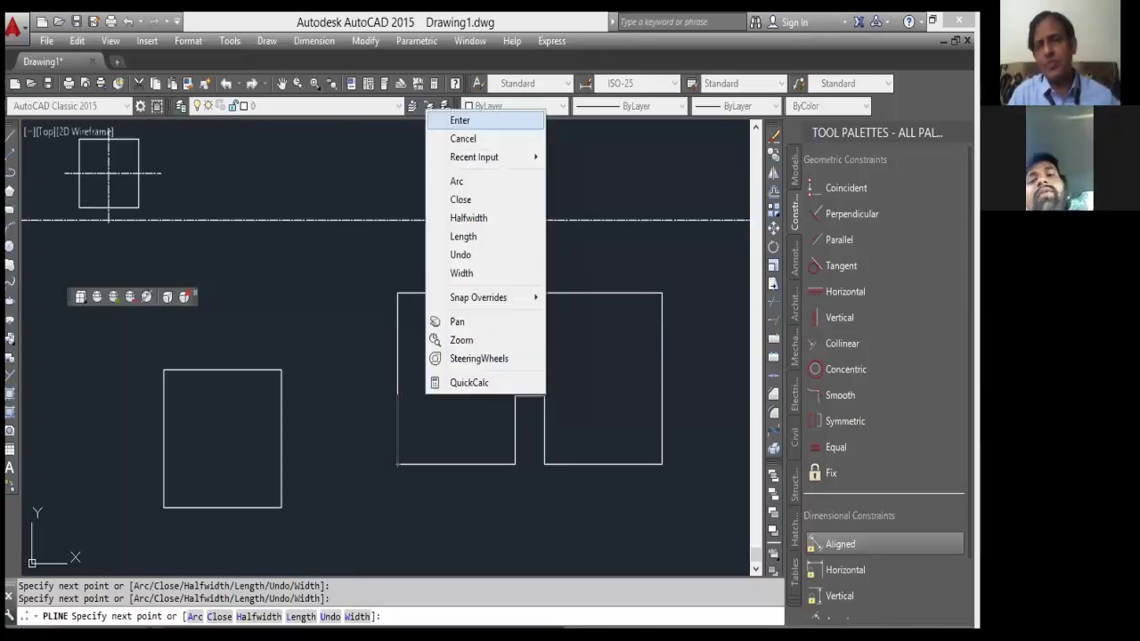
{"action": "left_click", "coordinate": [459, 120]}
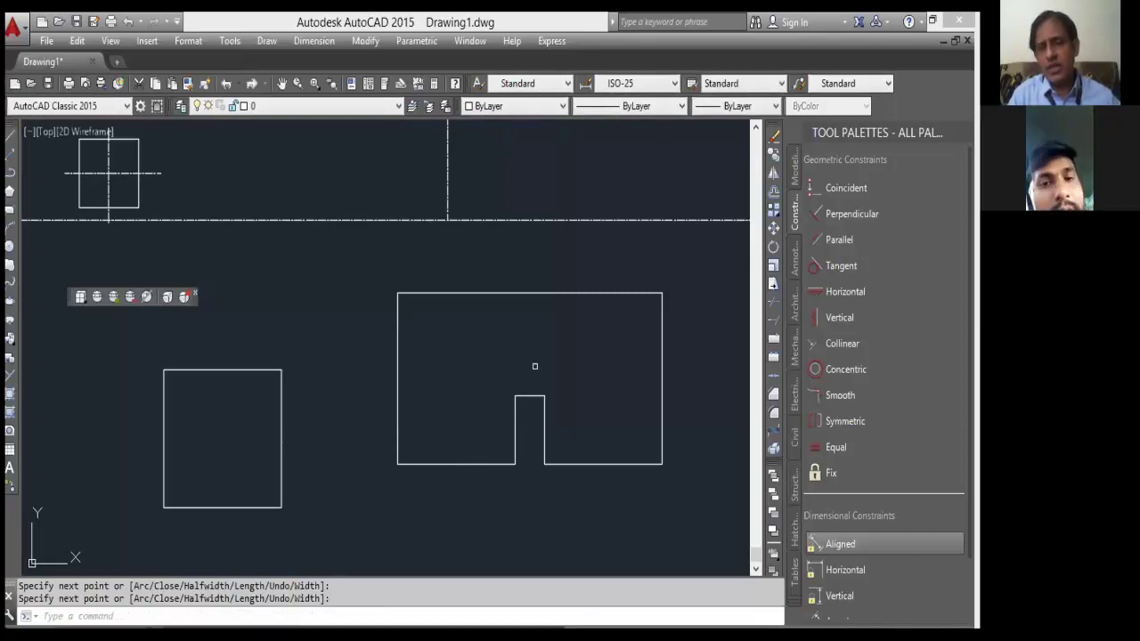
Recentre the view around the shapes, briefly selecting and deselecting the notched outline
{"action": "middle_click_drag", "start_coordinate": [535, 366], "coordinate": [470, 388]}
{"action": "left_click", "coordinate": [465, 416]}
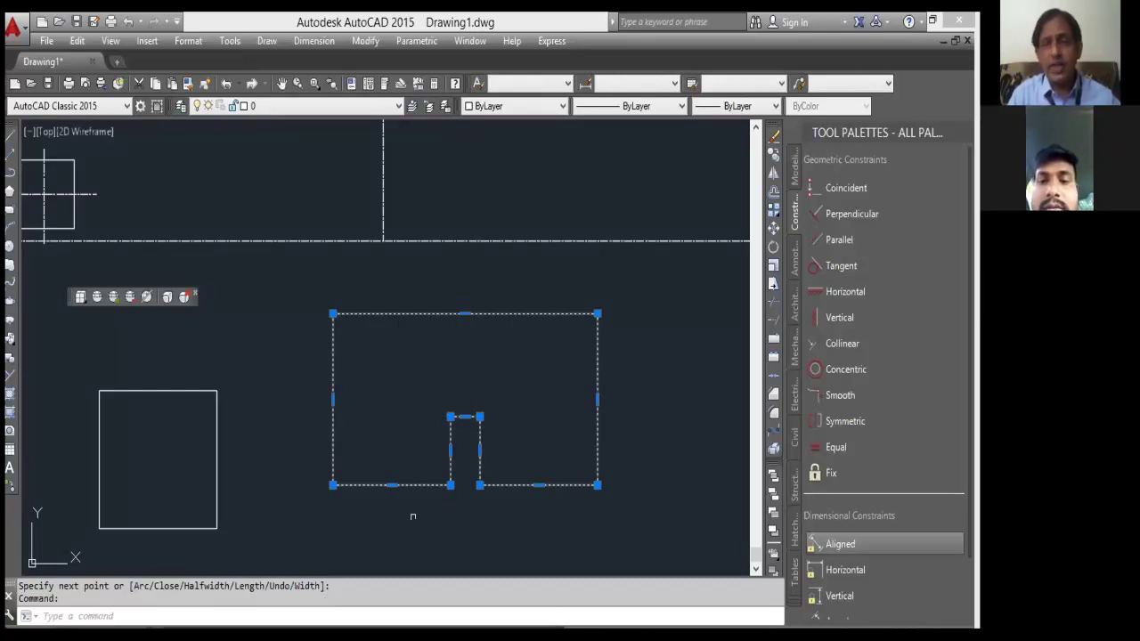
{"action": "middle_click_drag", "start_coordinate": [335, 356], "coordinate": [377, 307]}
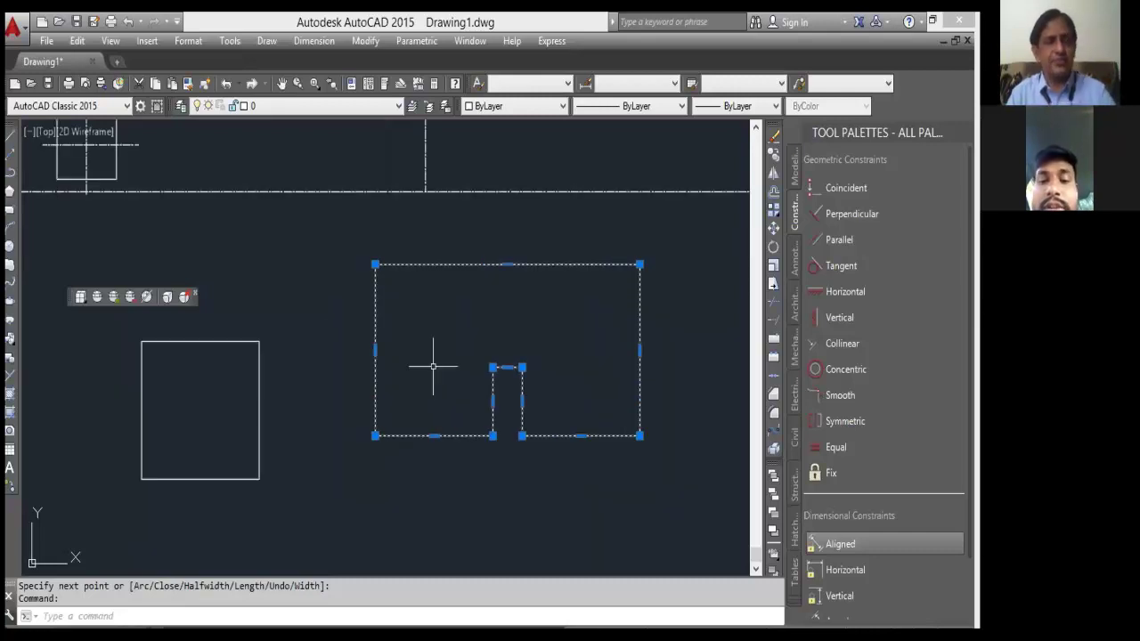
{"action": "key", "text": "Escape"}
{"action": "key", "text": "Escape"}
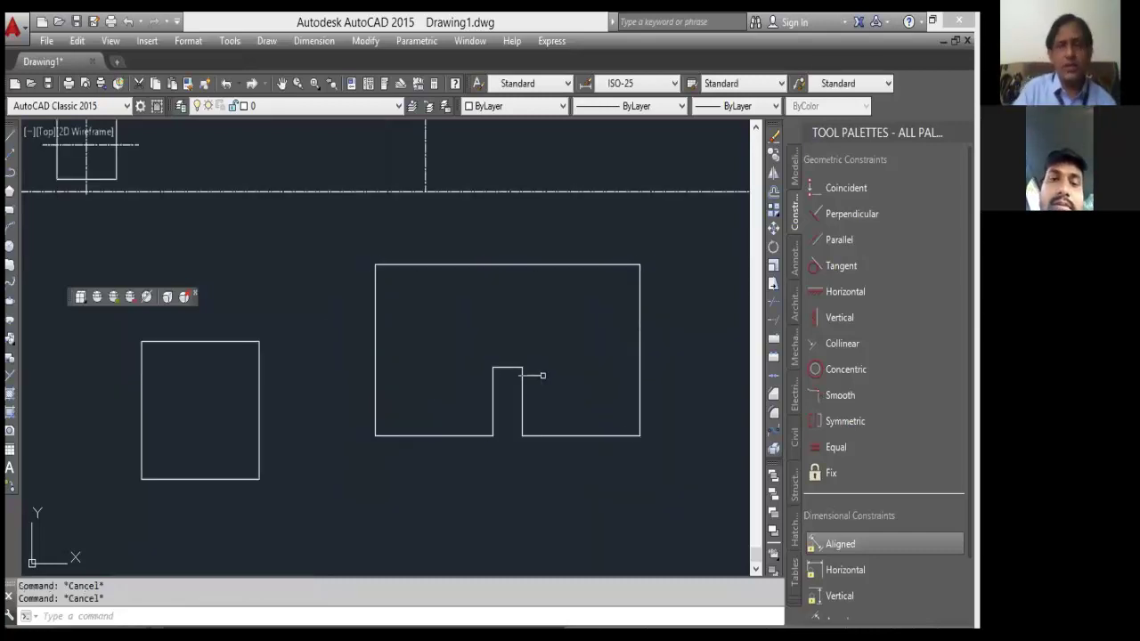
{"action": "middle_click_drag", "start_coordinate": [441, 378], "coordinate": [410, 388]}
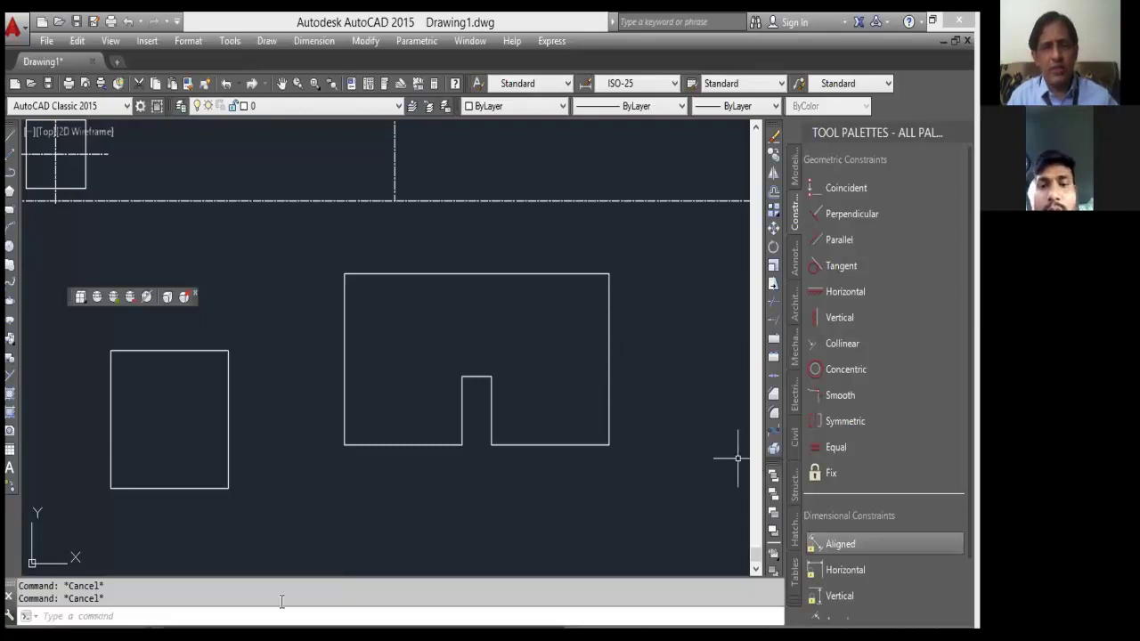
Dismiss the properties panel and start the Hatch command
{"action": "key", "text": "ctrl+1"}
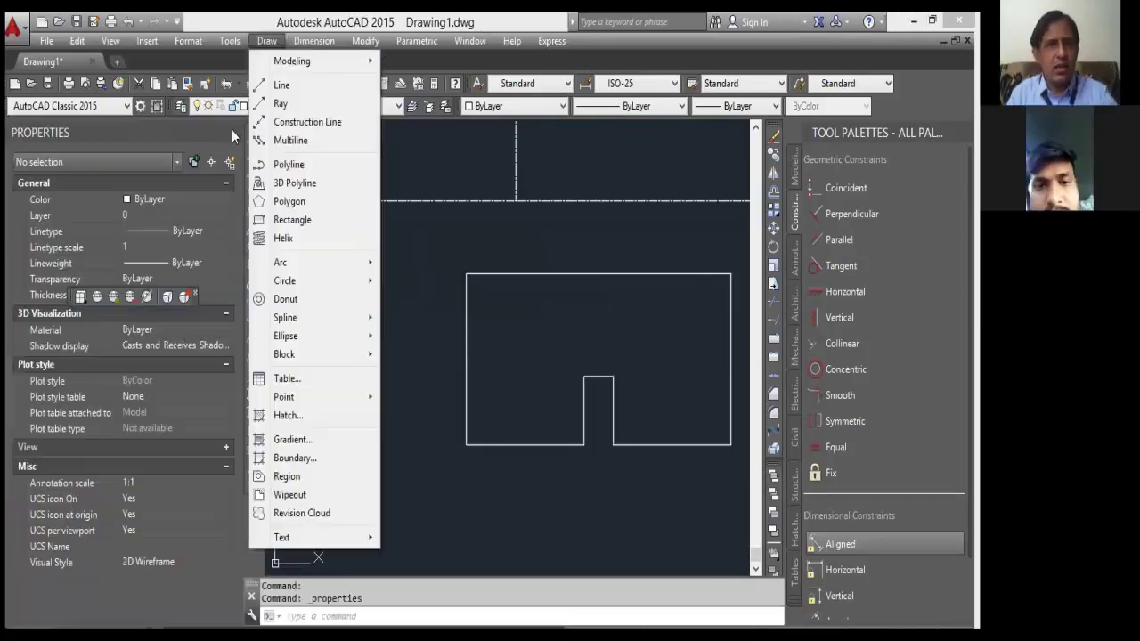
{"action": "left_click", "coordinate": [234, 132]}
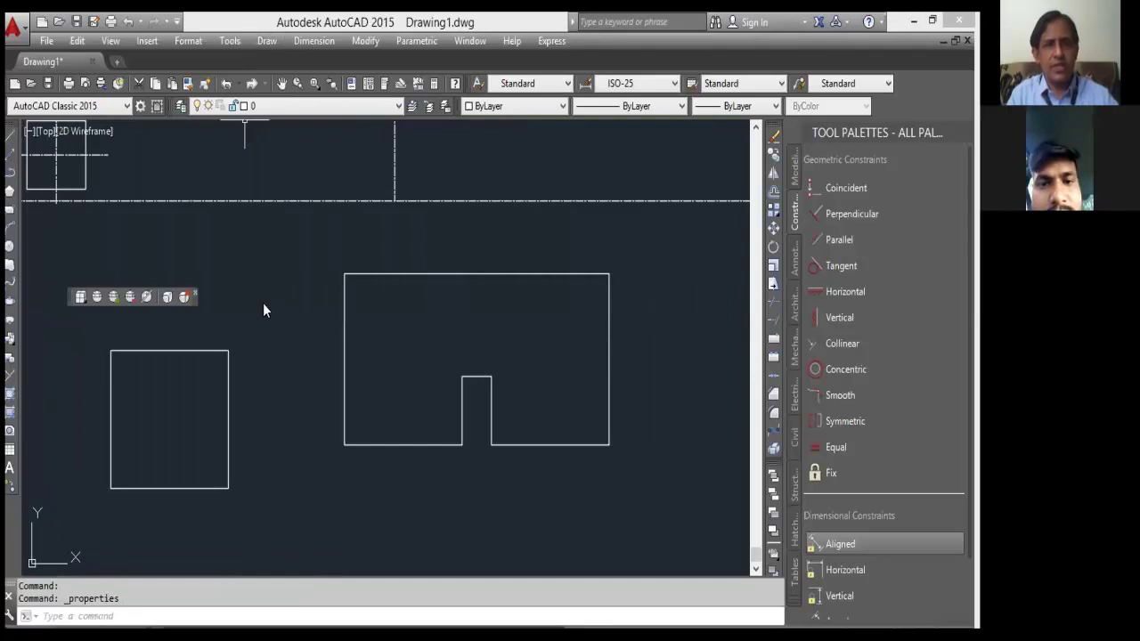
{"action": "left_click", "coordinate": [267, 41]}
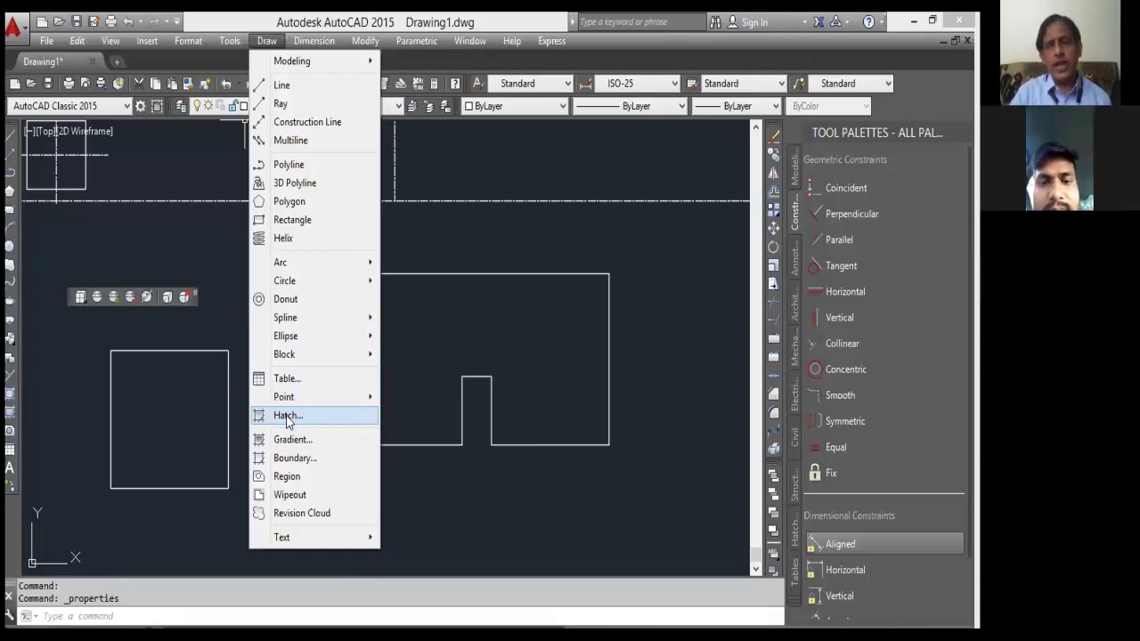
{"action": "key", "text": "Return"}
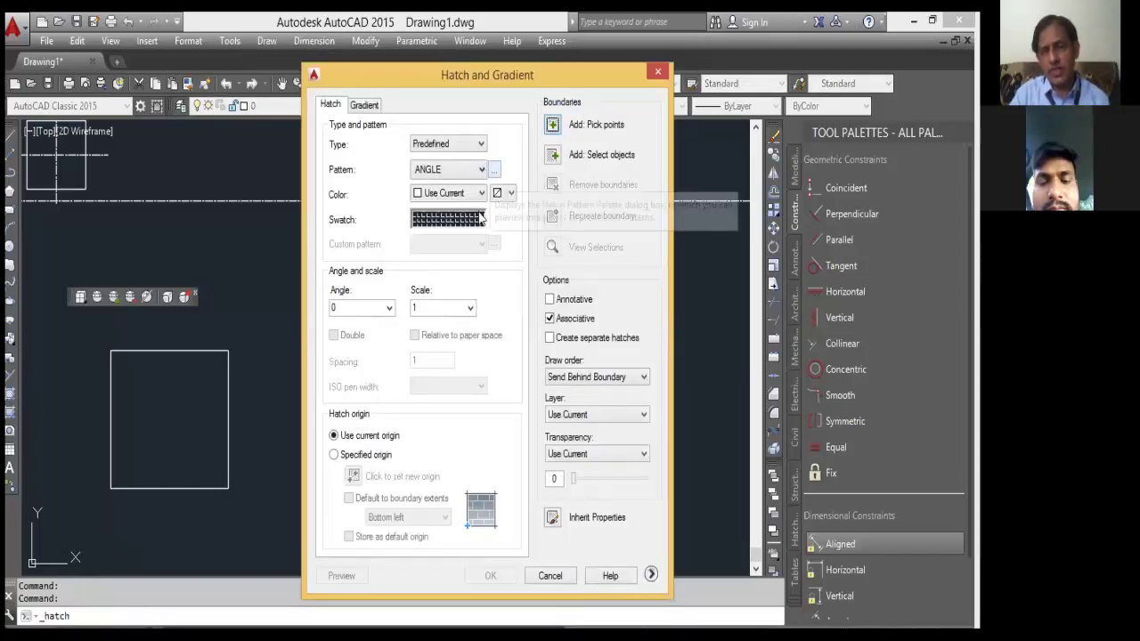
Browse the hatch pattern gallery and choose the ANSI31 diagonal-line pattern
{"action": "left_click", "coordinate": [481, 169]}
{"action": "left_click", "coordinate": [482, 365]}
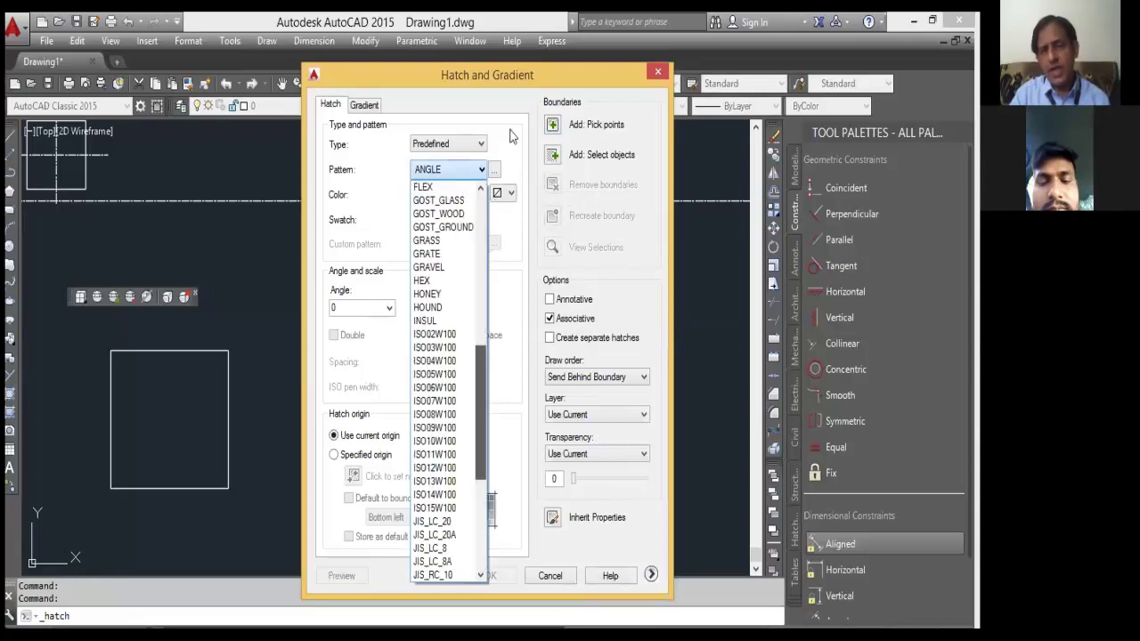
{"action": "scroll", "coordinate": [507, 152], "scroll_direction": "up", "scroll_amount": 10}
{"action": "left_click", "coordinate": [496, 178]}
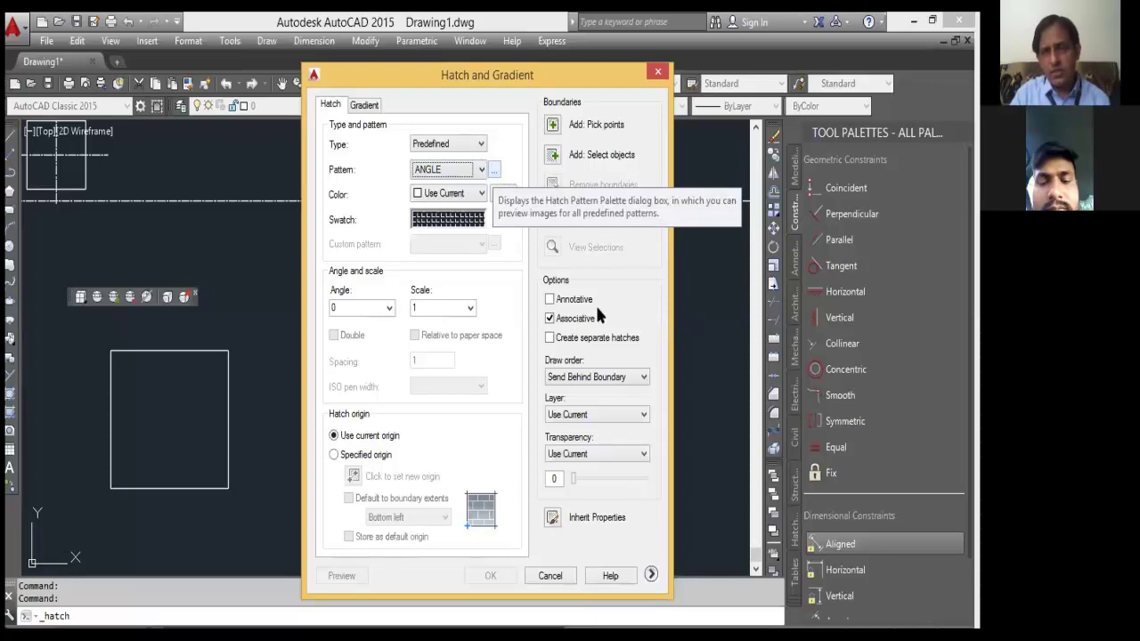
{"action": "scroll", "coordinate": [597, 241], "scroll_direction": "down", "scroll_amount": 10}
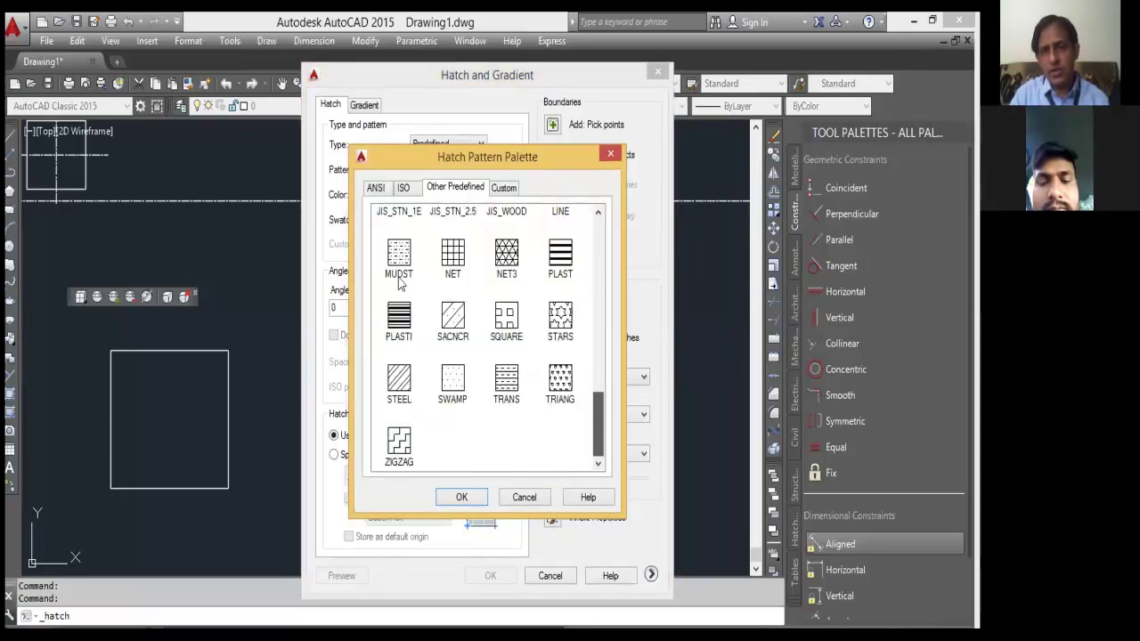
{"action": "scroll", "coordinate": [400, 282], "scroll_direction": "up", "scroll_amount": 10}
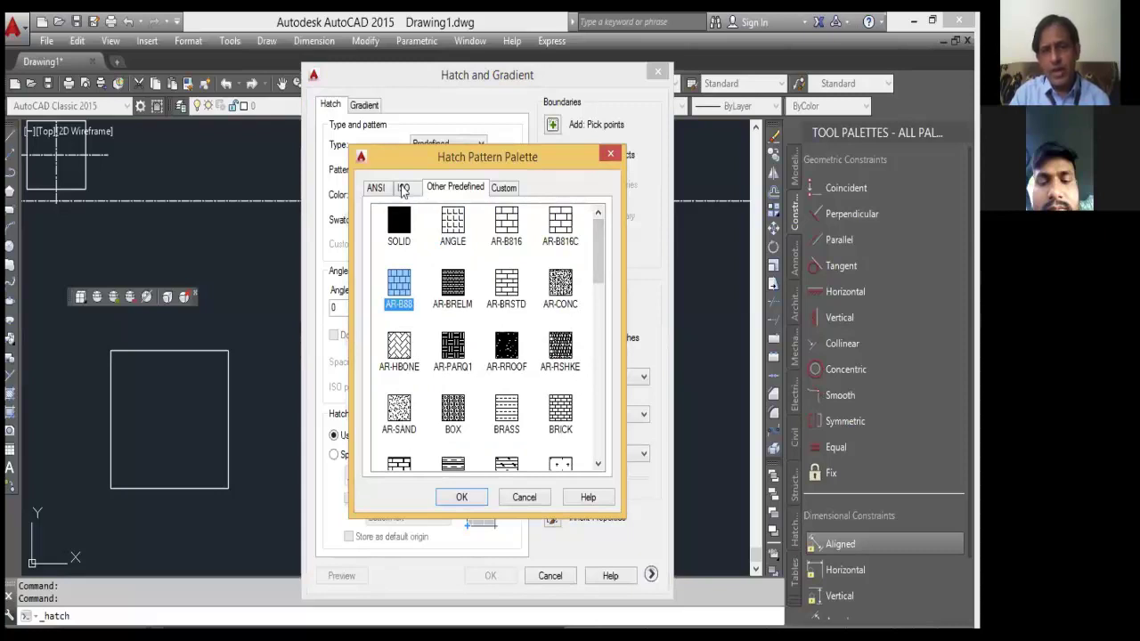
{"action": "left_click", "coordinate": [402, 189]}
{"action": "left_click", "coordinate": [375, 188]}
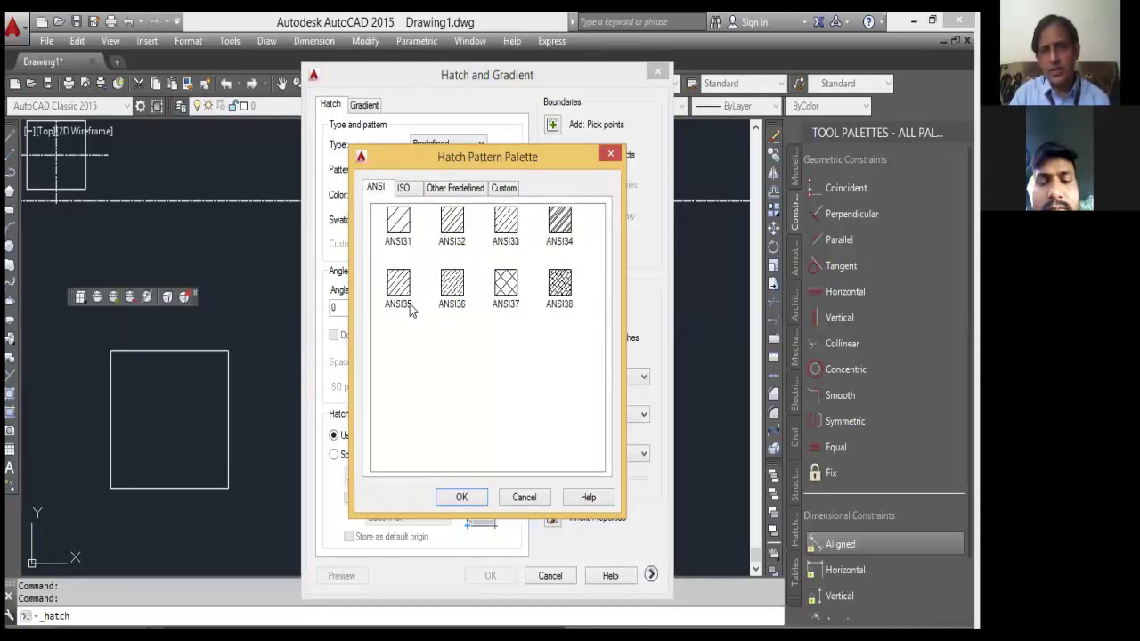
{"action": "left_click", "coordinate": [403, 246]}
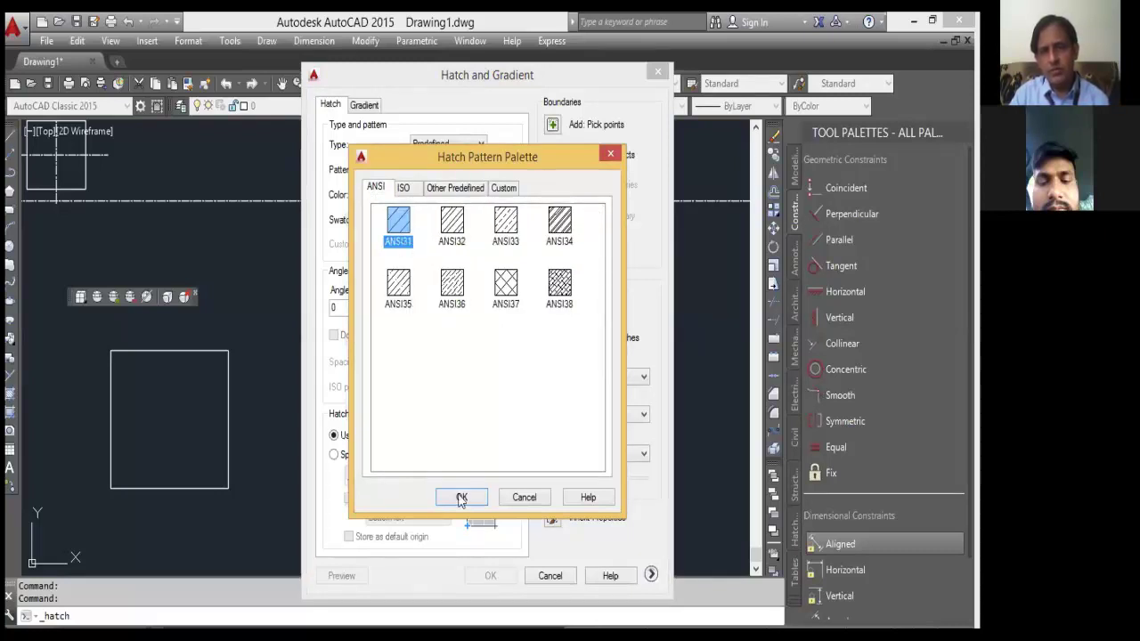
{"action": "double_click", "coordinate": [428, 222]}
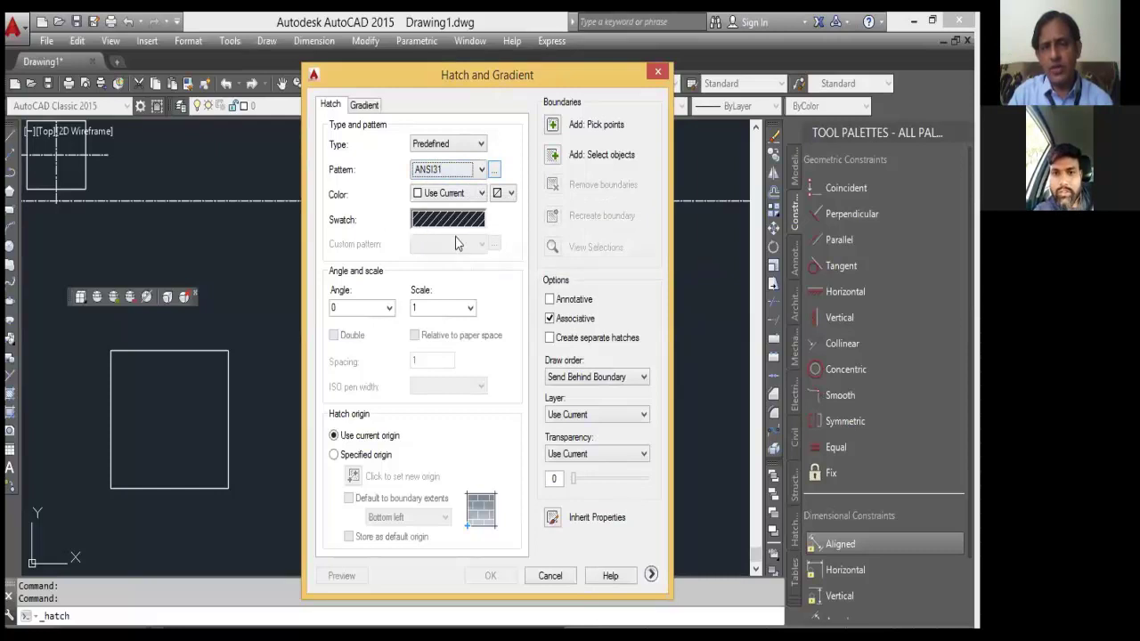
Change the hatch scale from 1 to .3 in the Hatch and Gradient dialog
{"action": "left_click", "coordinate": [352, 308]}
{"action": "left_click", "coordinate": [436, 307]}
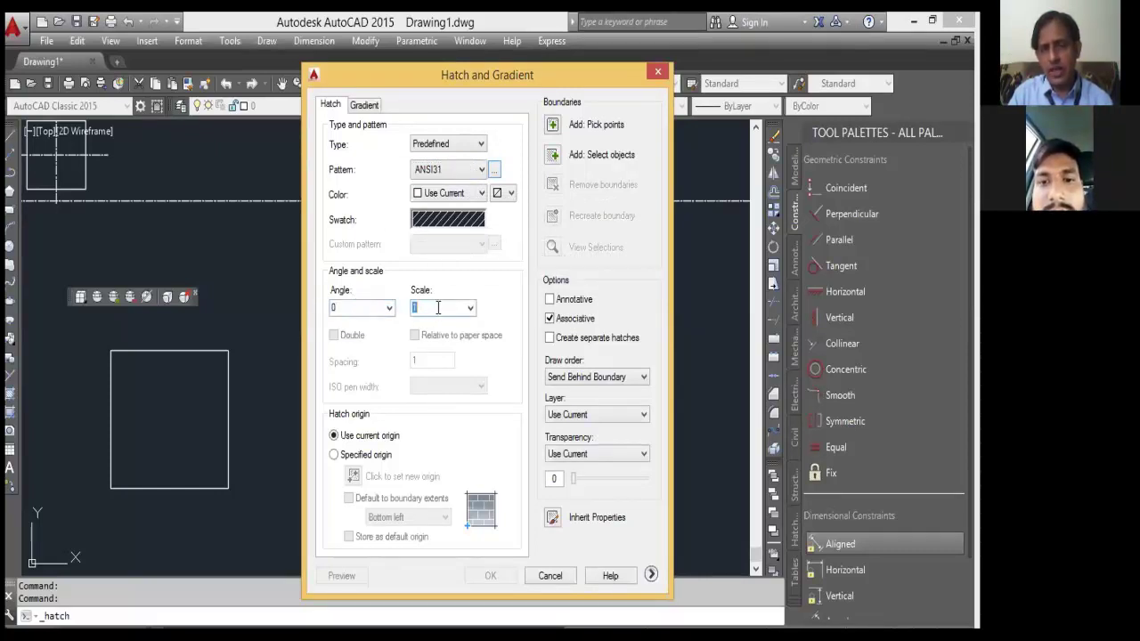
{"action": "key", "text": "BackSpace"}
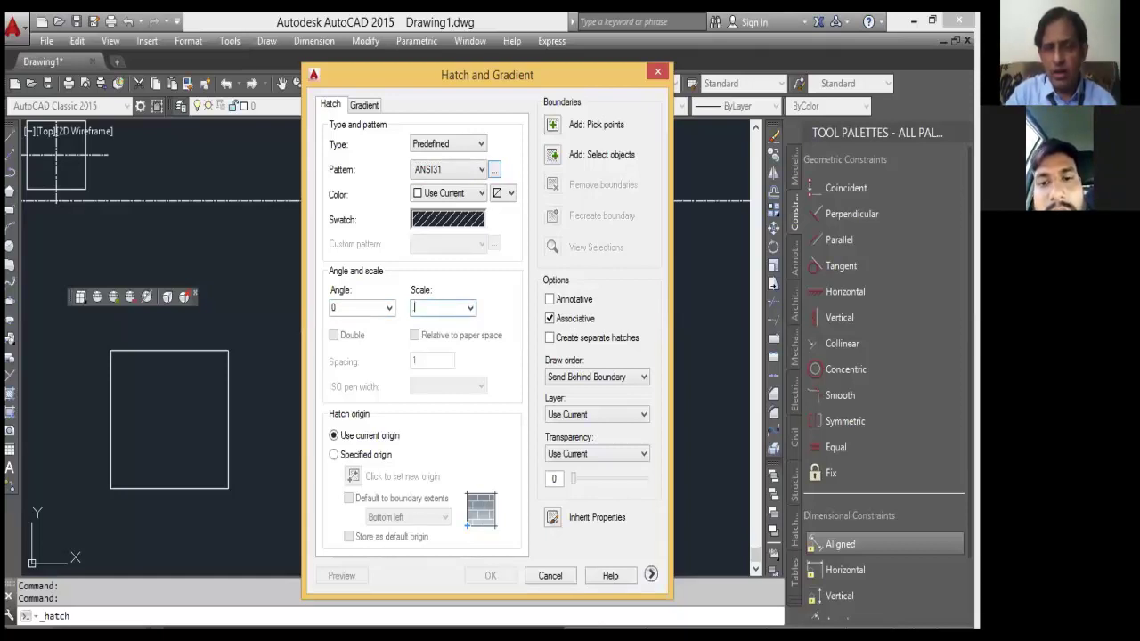
{"action": "type", "text": ".3"}
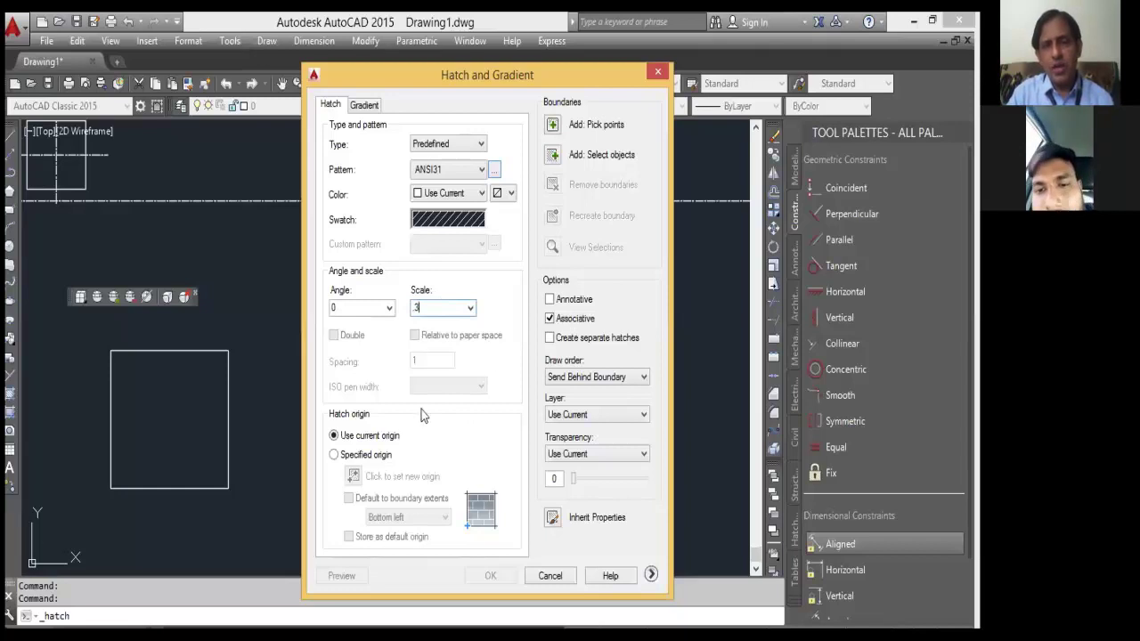
{"action": "left_click", "coordinate": [554, 157]}
Hatch the notched rectangle at scale 0.3, preview and accept it, then undo with Ctrl+Z
{"action": "left_click", "coordinate": [528, 274]}
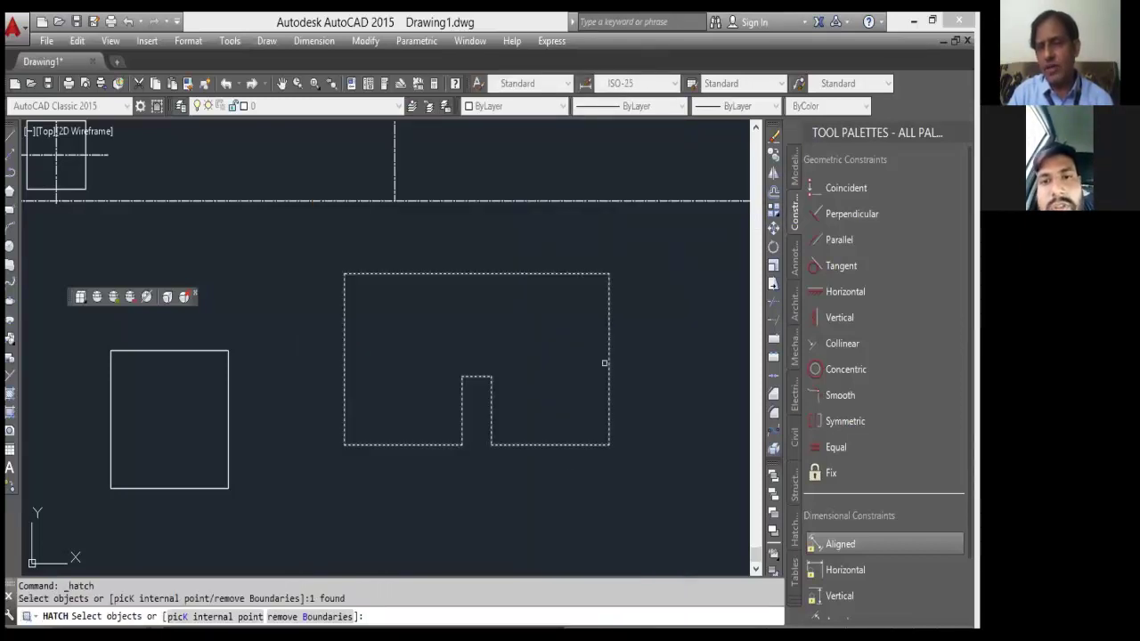
{"action": "right_click", "coordinate": [510, 259]}
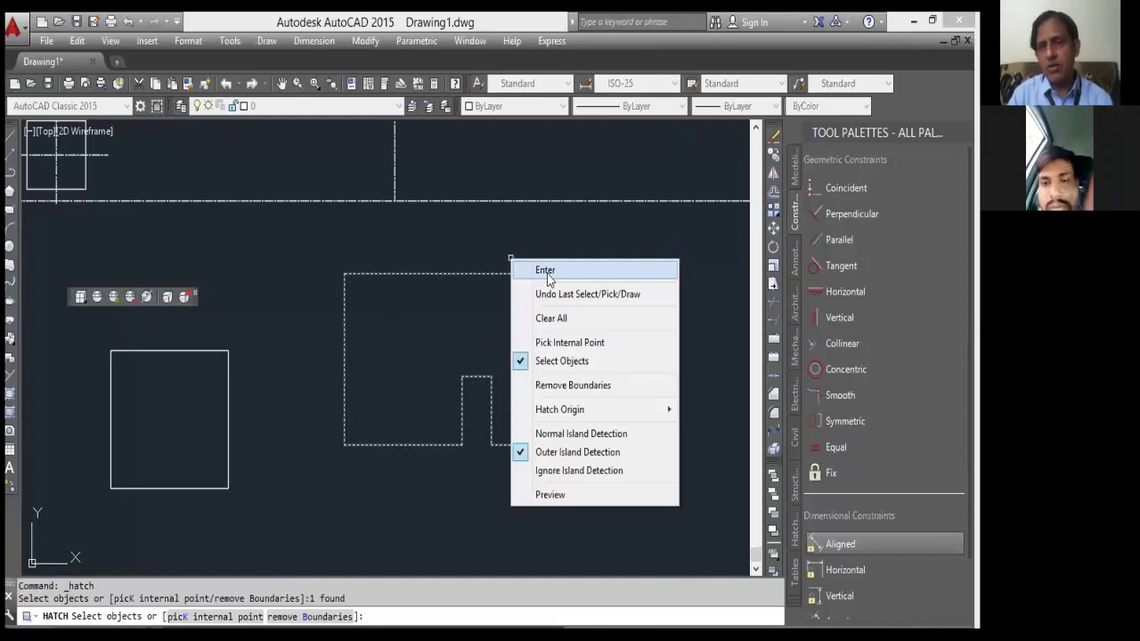
{"action": "left_click", "coordinate": [552, 272]}
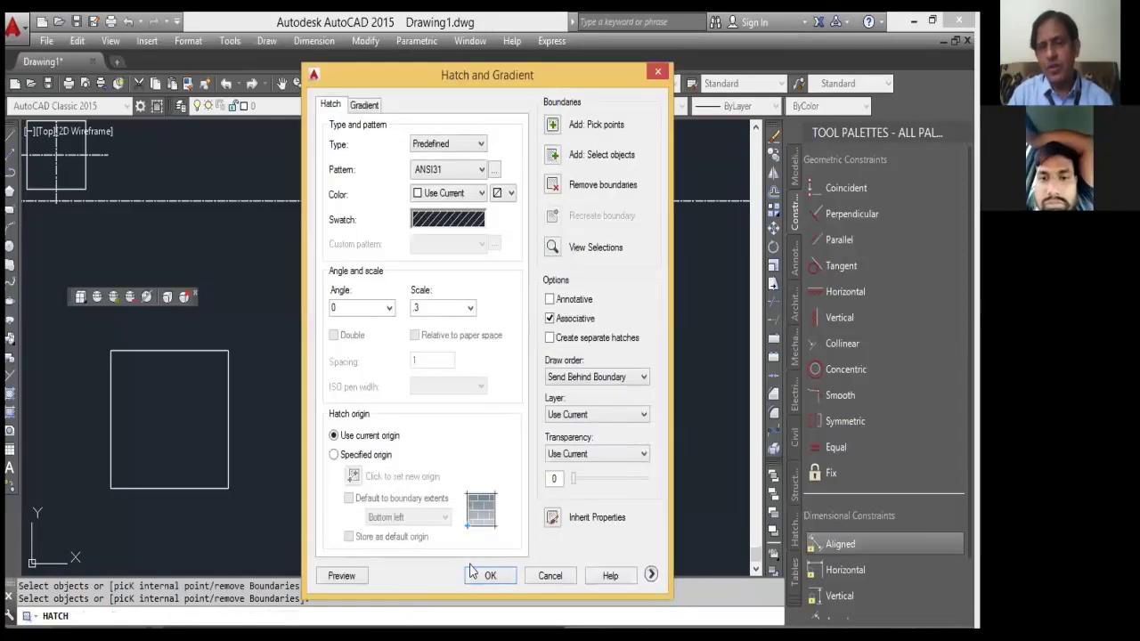
{"action": "left_click", "coordinate": [341, 575]}
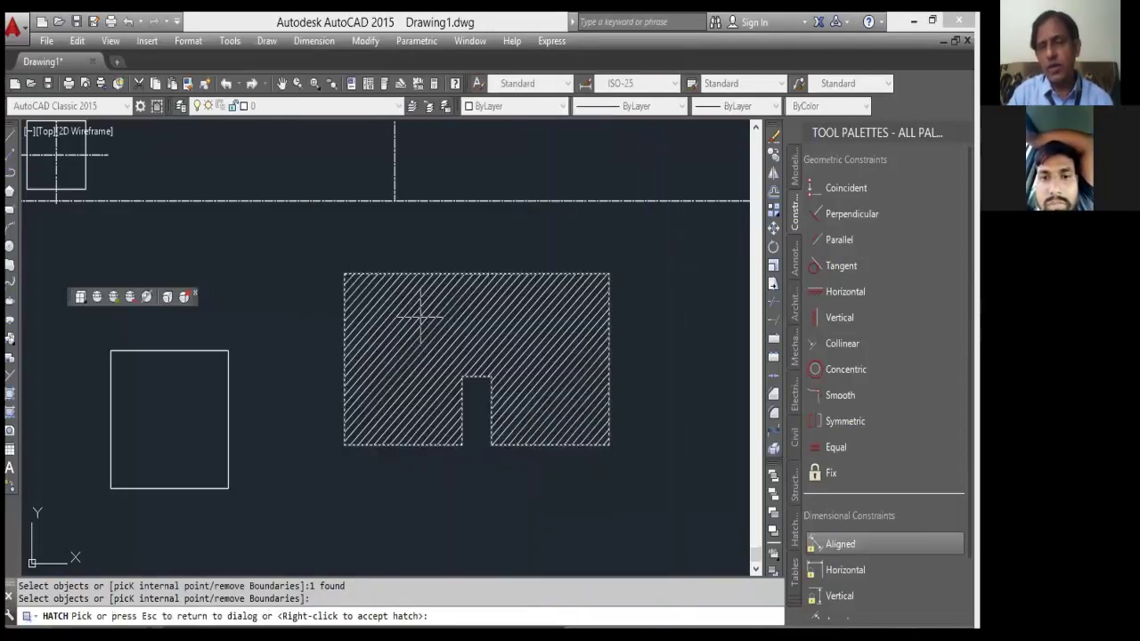
{"action": "right_click", "coordinate": [489, 247]}
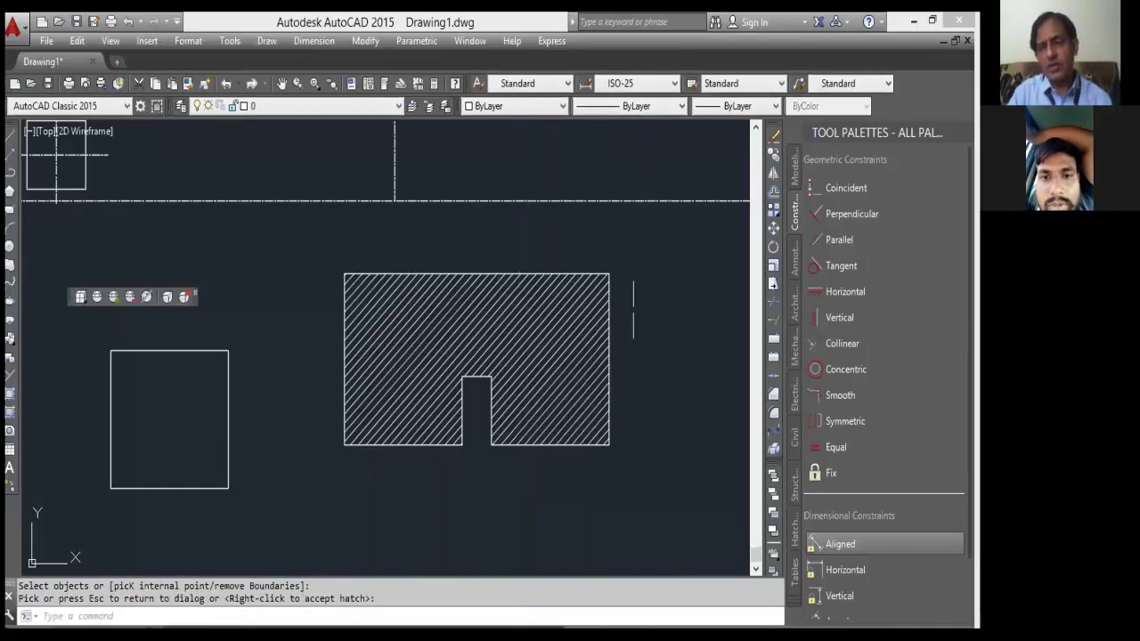
{"action": "key", "text": "ctrl+z"}
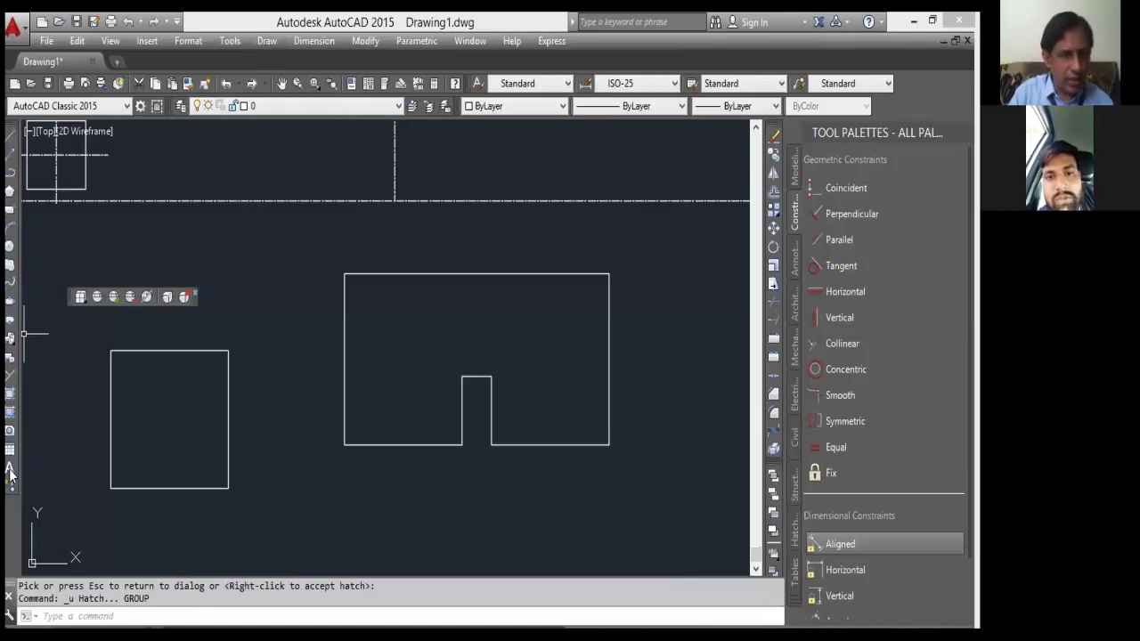
Start a new hatch, dismiss the pattern file error, and pick ANSI31 at scale 1
{"action": "left_click", "coordinate": [9, 398]}
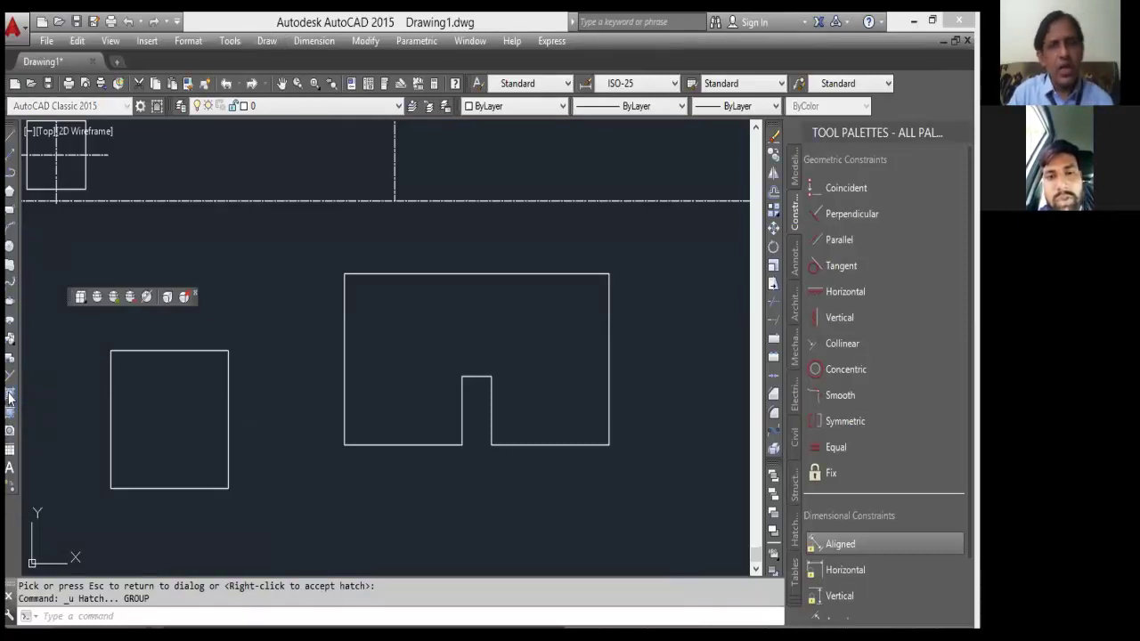
{"action": "key", "text": "Return"}
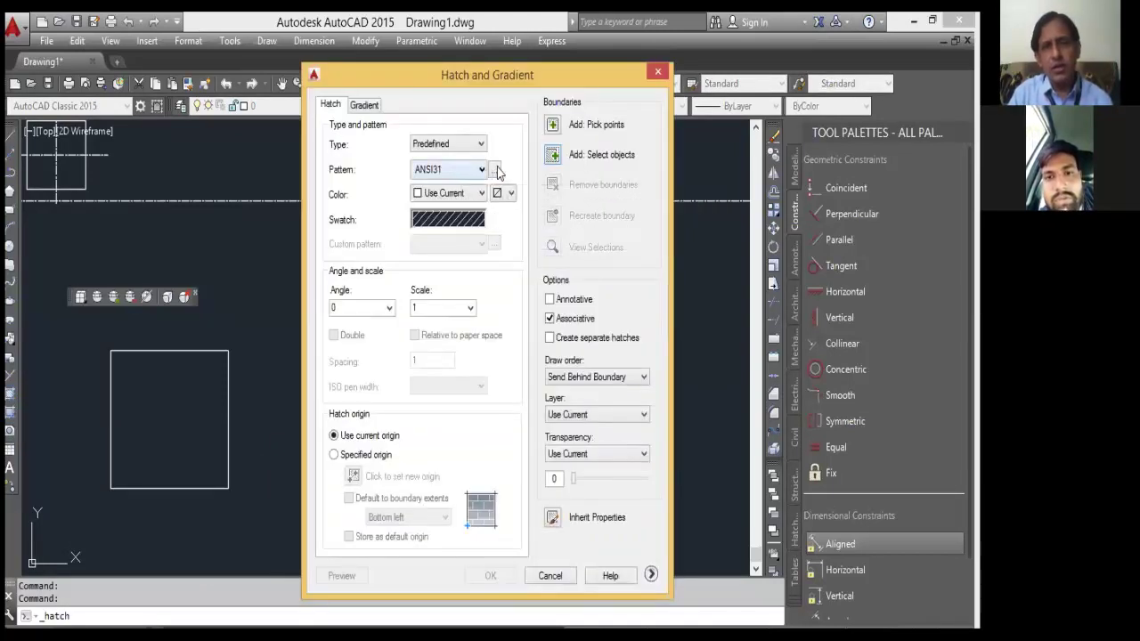
{"action": "left_click", "coordinate": [469, 220]}
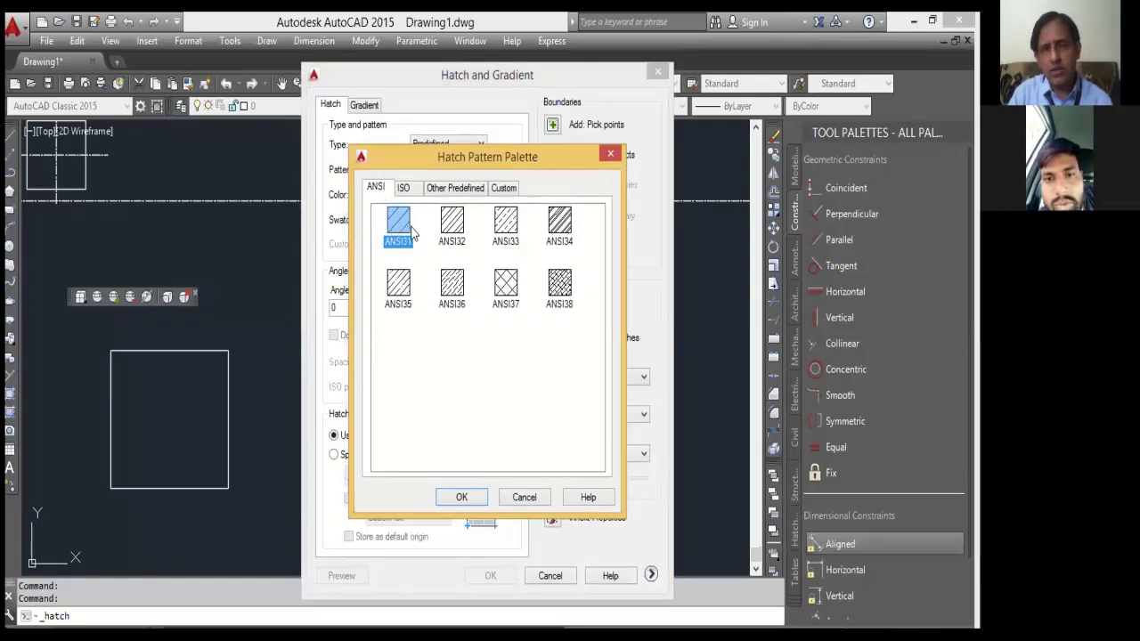
{"action": "left_click", "coordinate": [473, 502]}
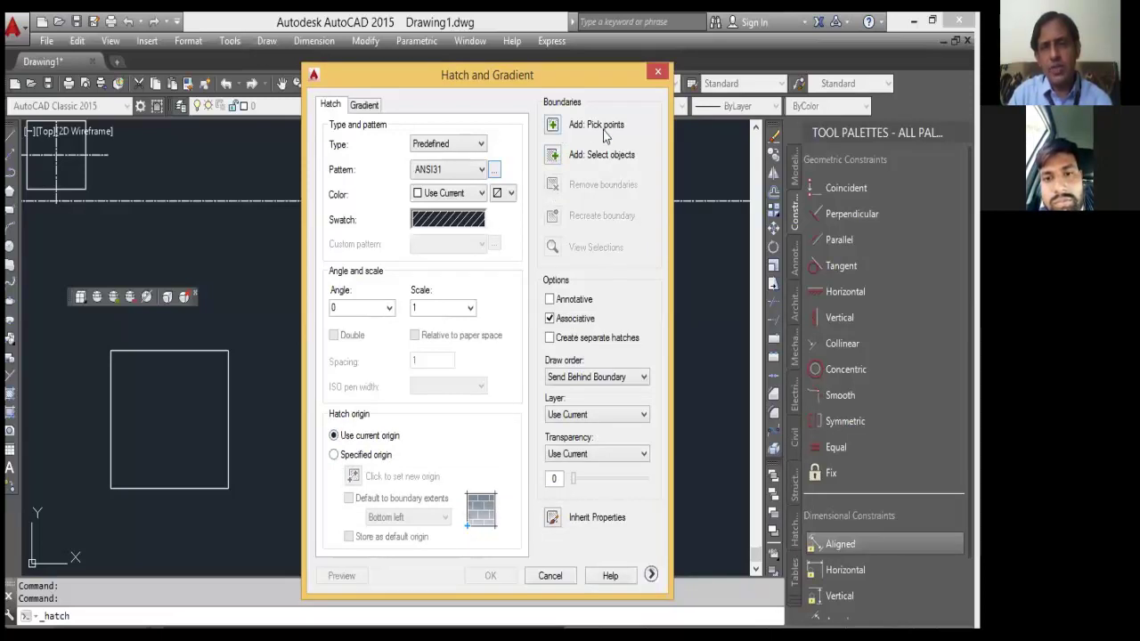
Try picking points inside the notched rectangle, then select the outline object as the boundary
{"action": "left_click", "coordinate": [554, 126]}
{"action": "left_click", "coordinate": [437, 308]}
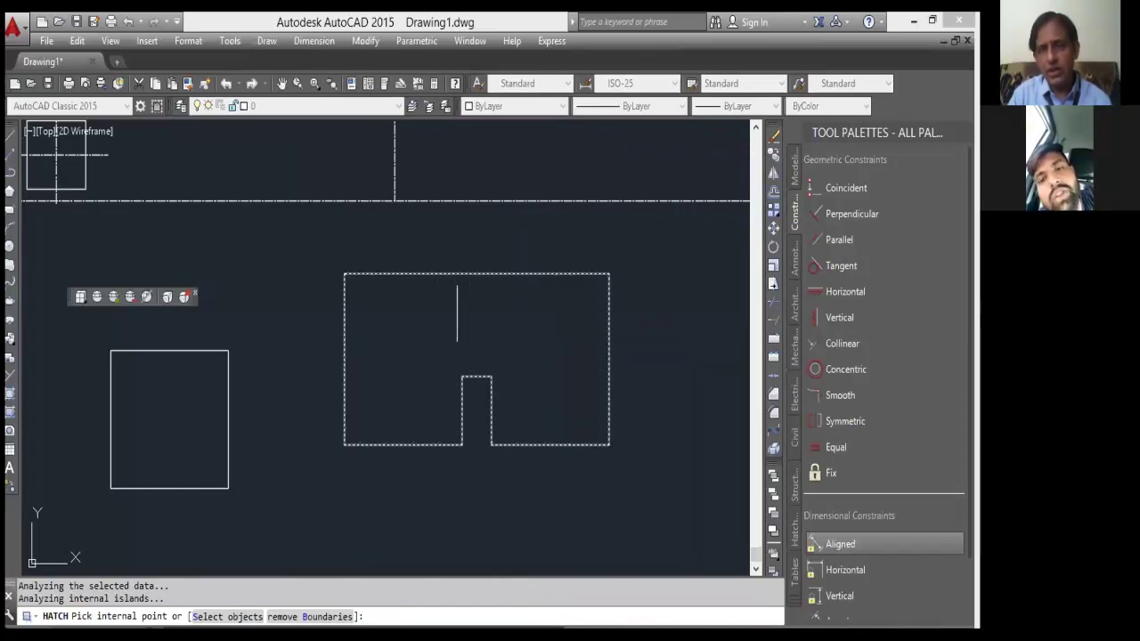
{"action": "left_click", "coordinate": [407, 369]}
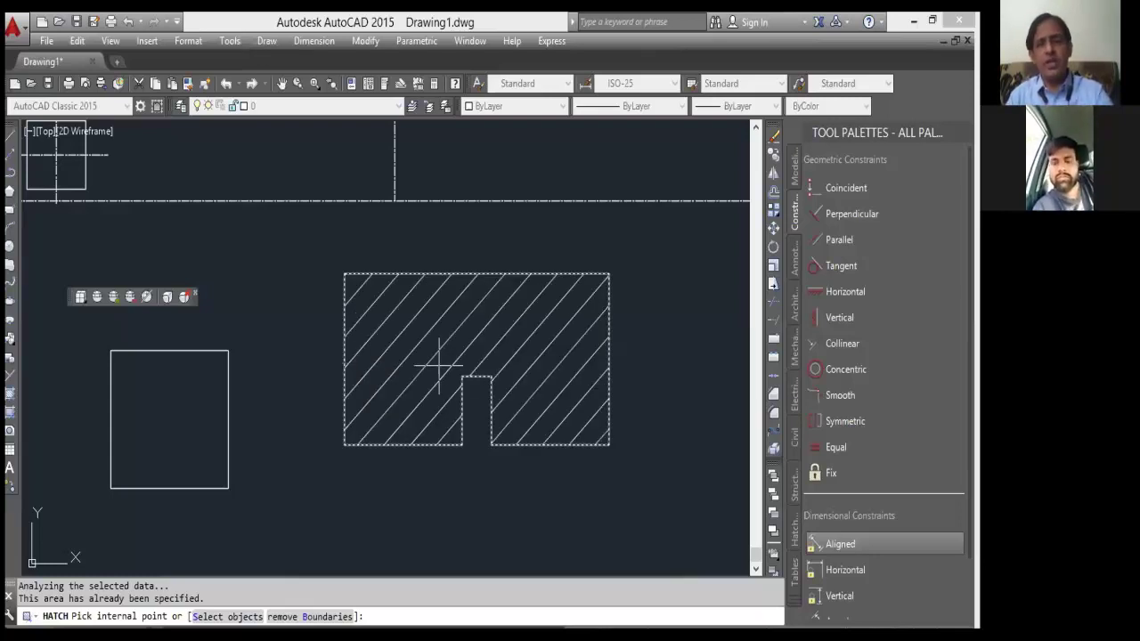
{"action": "key", "text": "Return"}
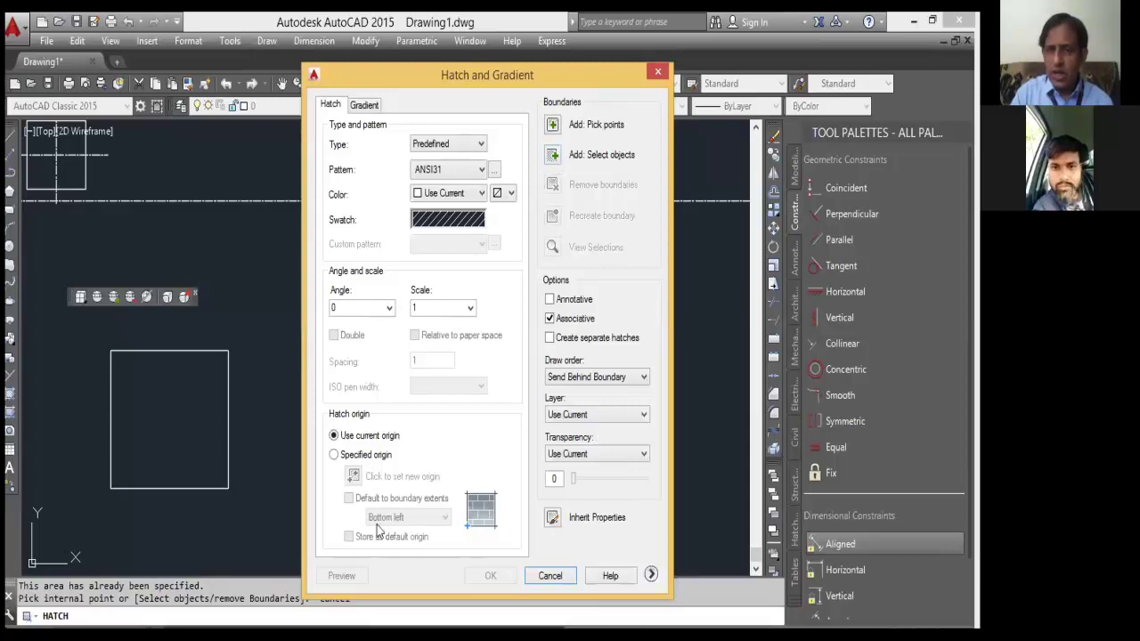
{"action": "left_click", "coordinate": [553, 154]}
{"action": "left_click", "coordinate": [452, 272]}
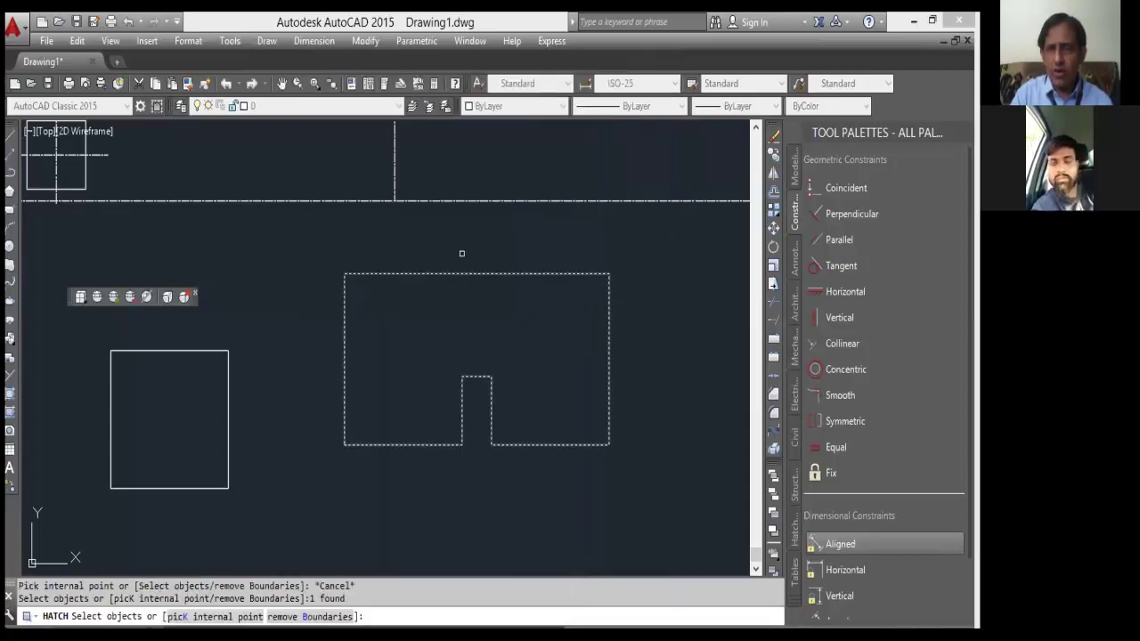
Confirm the notched outline as boundary and apply the ANSI31 hatch with OK
{"action": "right_click", "coordinate": [462, 253]}
{"action": "left_click", "coordinate": [497, 266]}
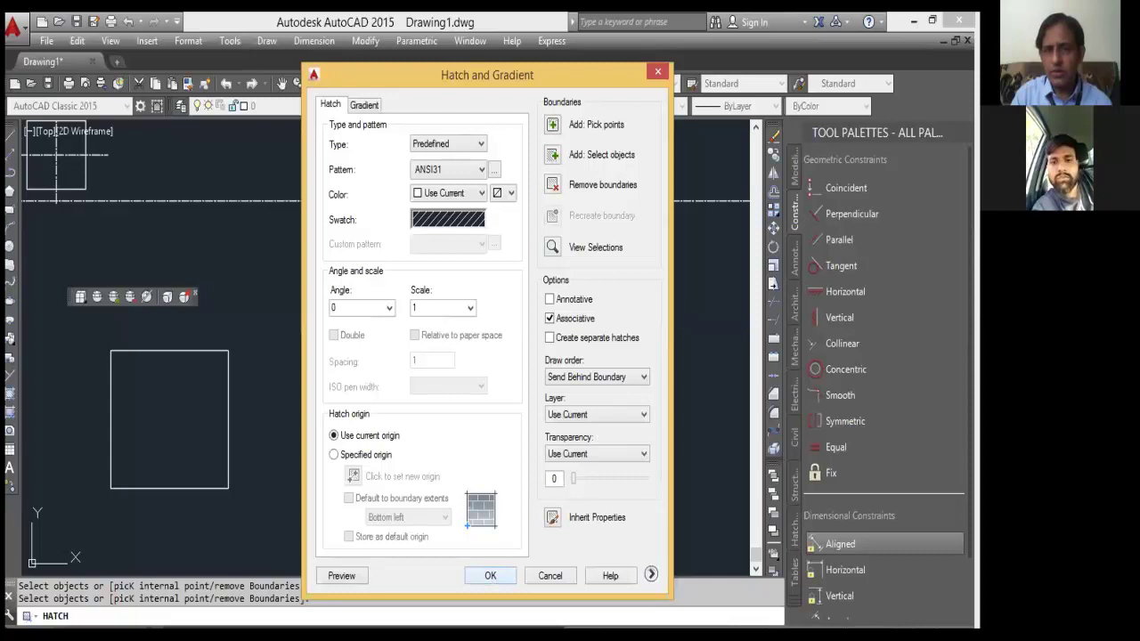
{"action": "left_click", "coordinate": [492, 576]}
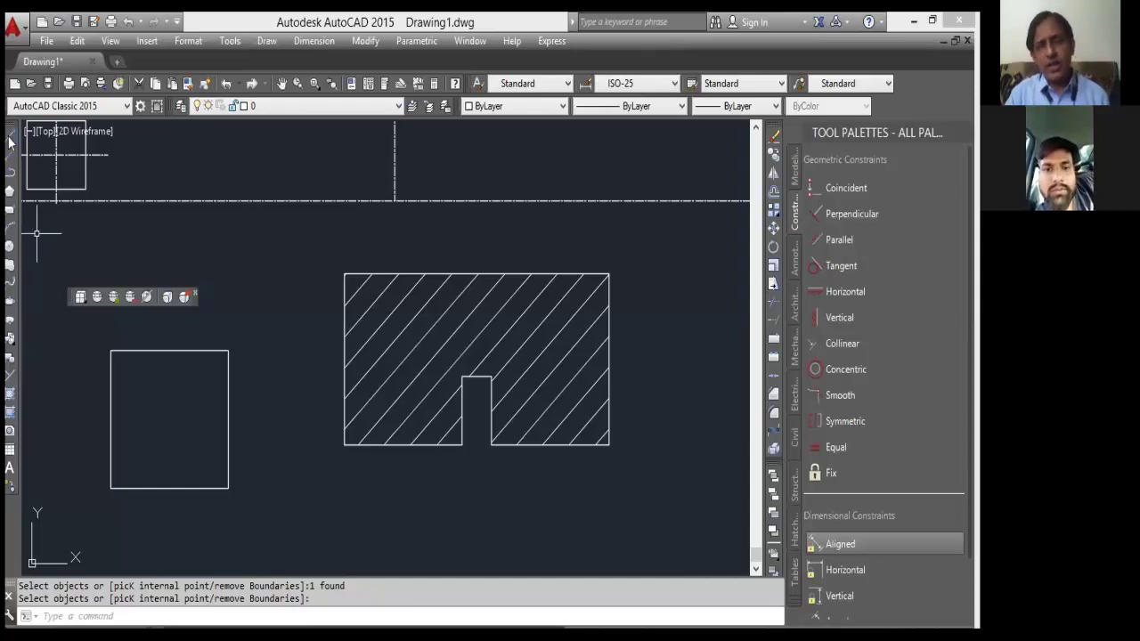
Window-select every shape in the drawing and erase them all
{"action": "scroll", "coordinate": [446, 264], "scroll_direction": "down", "scroll_amount": 5}
{"action": "middle_click_drag", "start_coordinate": [435, 231], "coordinate": [435, 285]}
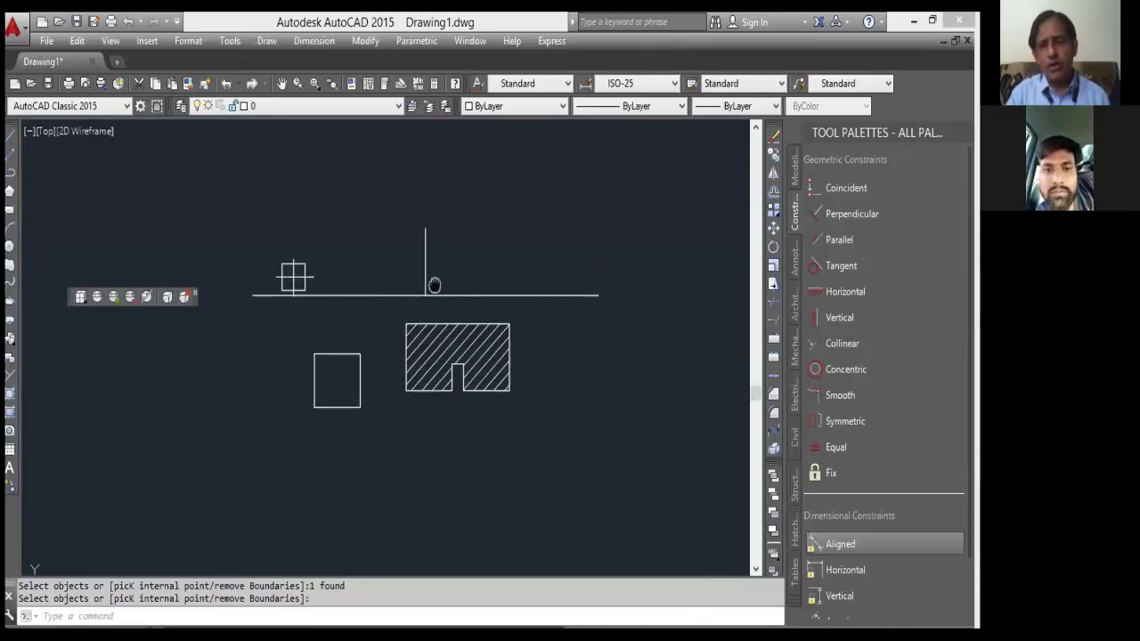
{"action": "left_click", "coordinate": [217, 175]}
{"action": "left_click", "coordinate": [645, 455]}
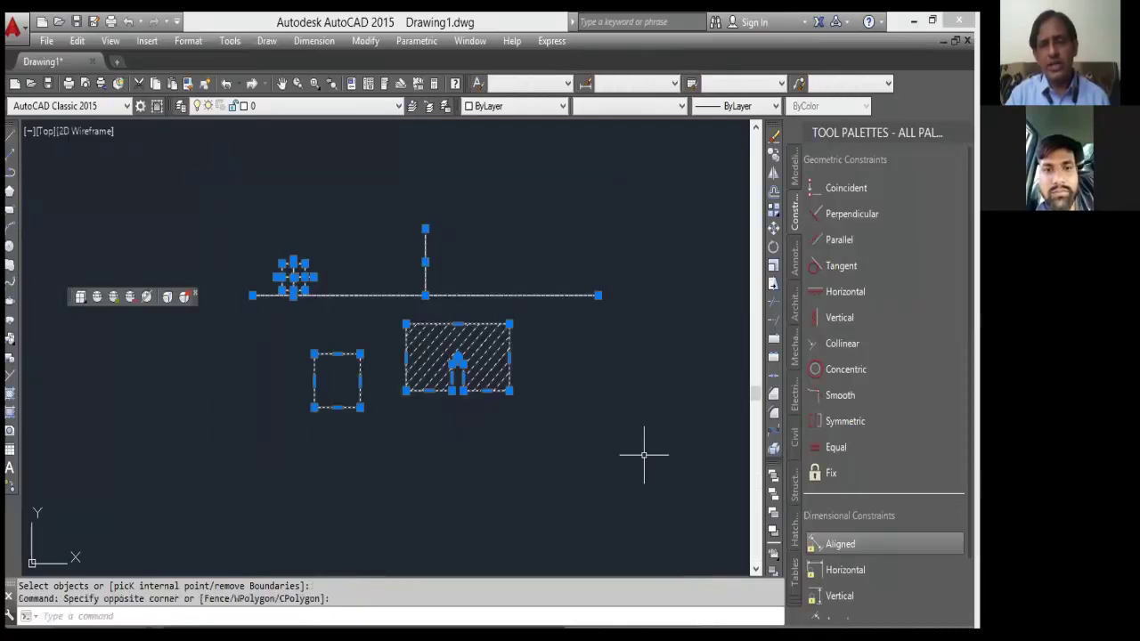
{"action": "key", "text": "Delete"}
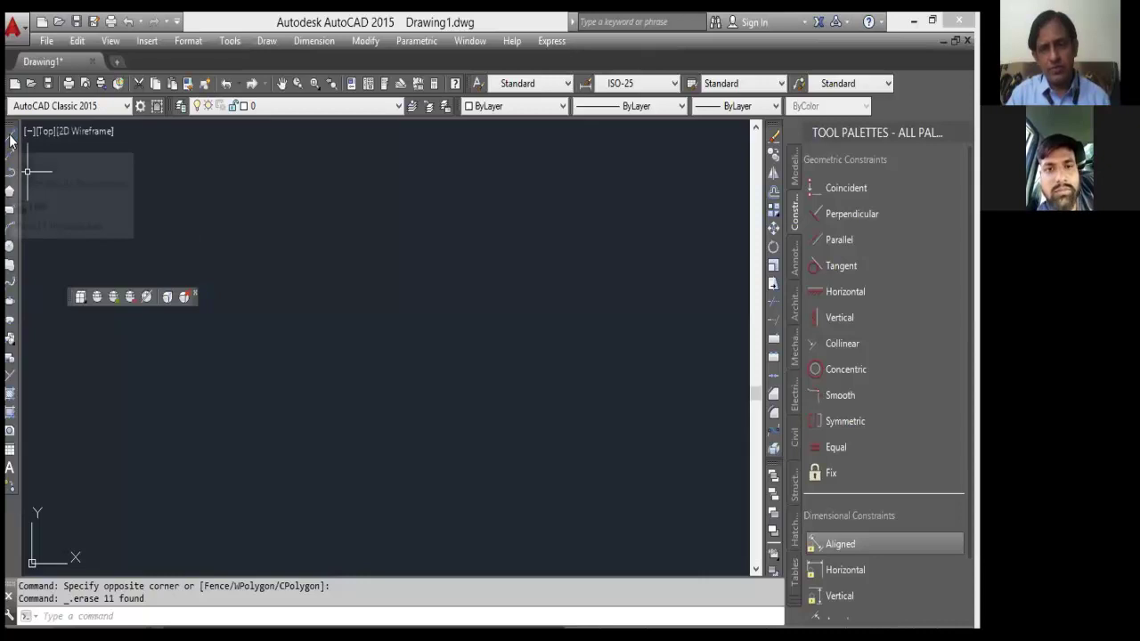
Start a line on the left and draw a 10-unit horizontal edge with Ortho off
{"action": "left_click", "coordinate": [10, 136]}
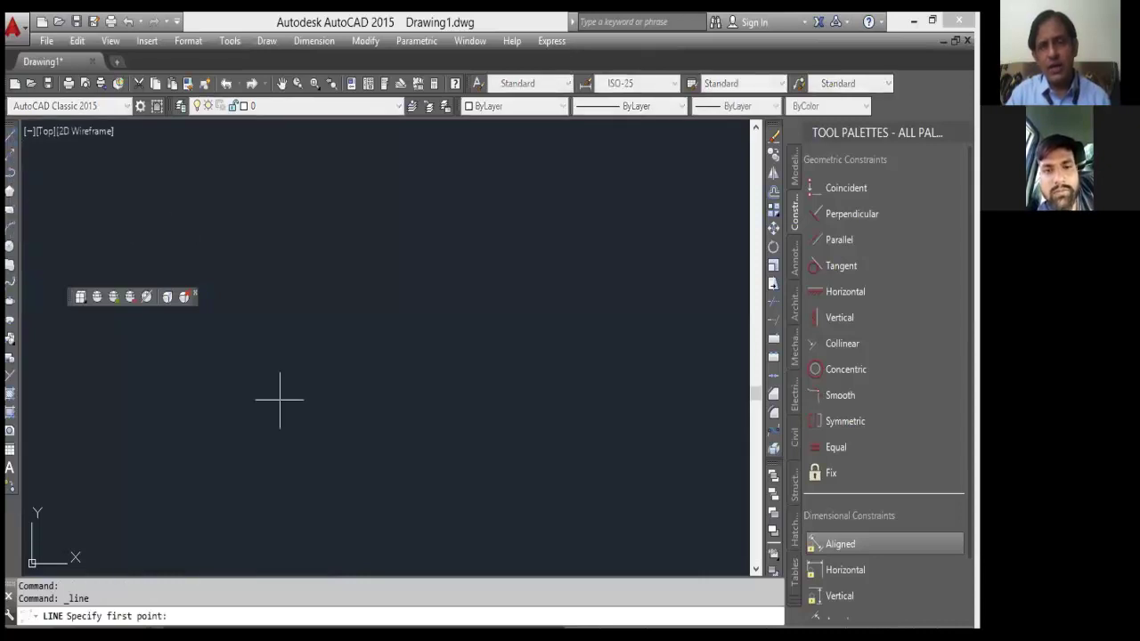
{"action": "left_click", "coordinate": [246, 408]}
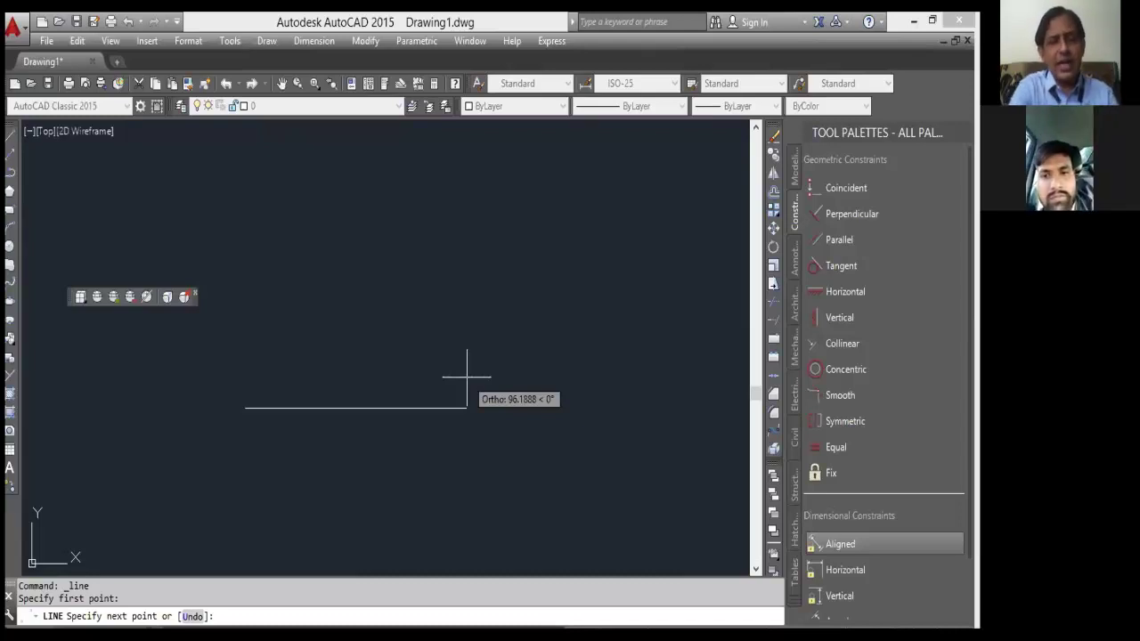
{"action": "key", "text": "F8"}
{"action": "type", "text": "@"}
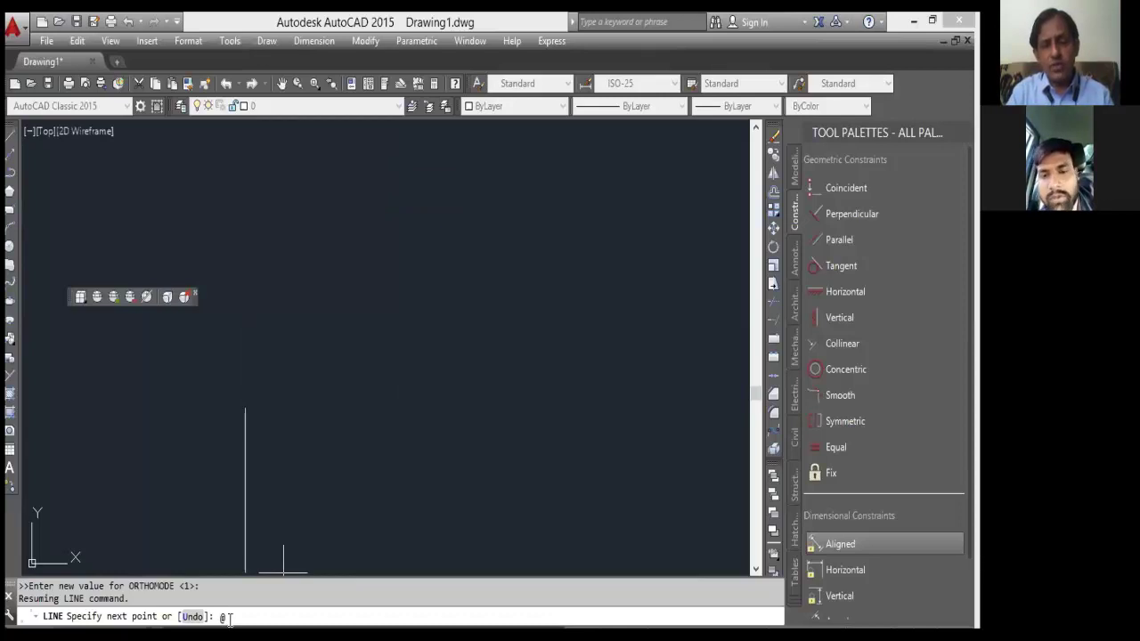
{"action": "type", "text": "10,0"}
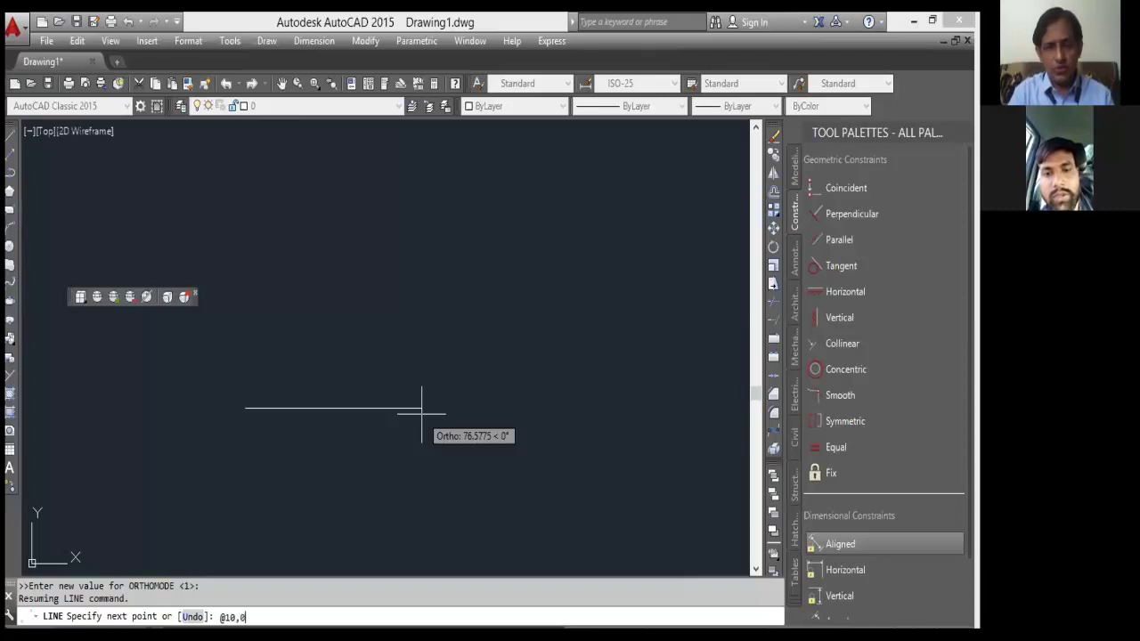
{"action": "key", "text": "Return"}
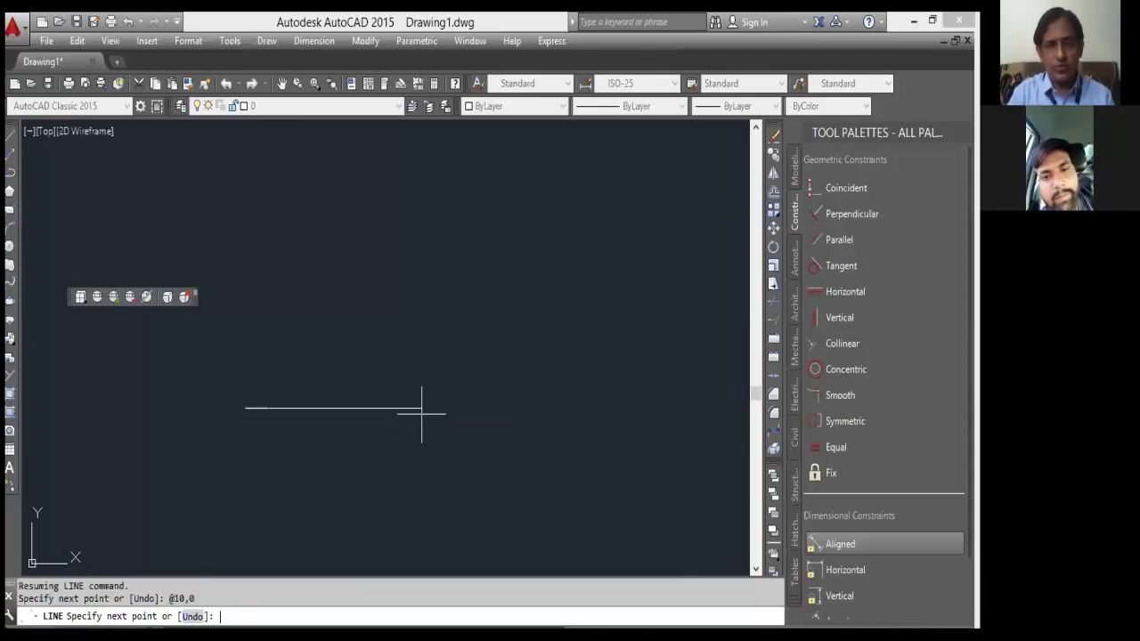
{"action": "scroll", "coordinate": [348, 348], "scroll_direction": "down", "scroll_amount": 3}
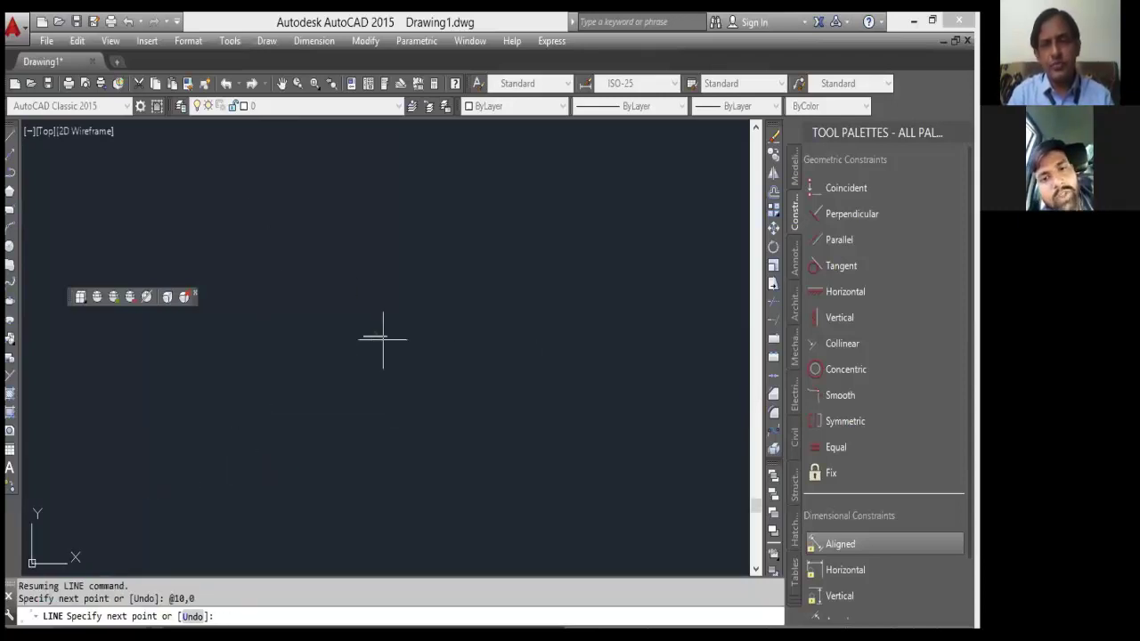
{"action": "scroll", "coordinate": [351, 339], "scroll_direction": "up", "scroll_amount": 5}
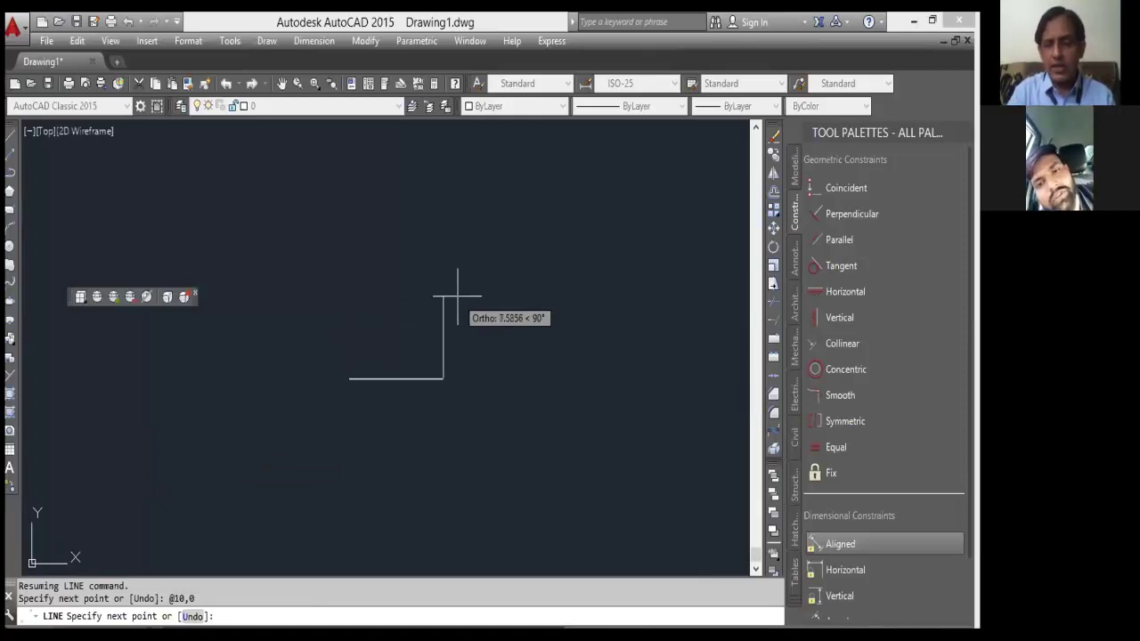
Add the @0,10 and @-10,0 edges and close the square at its start corner
{"action": "type", "text": "@"}
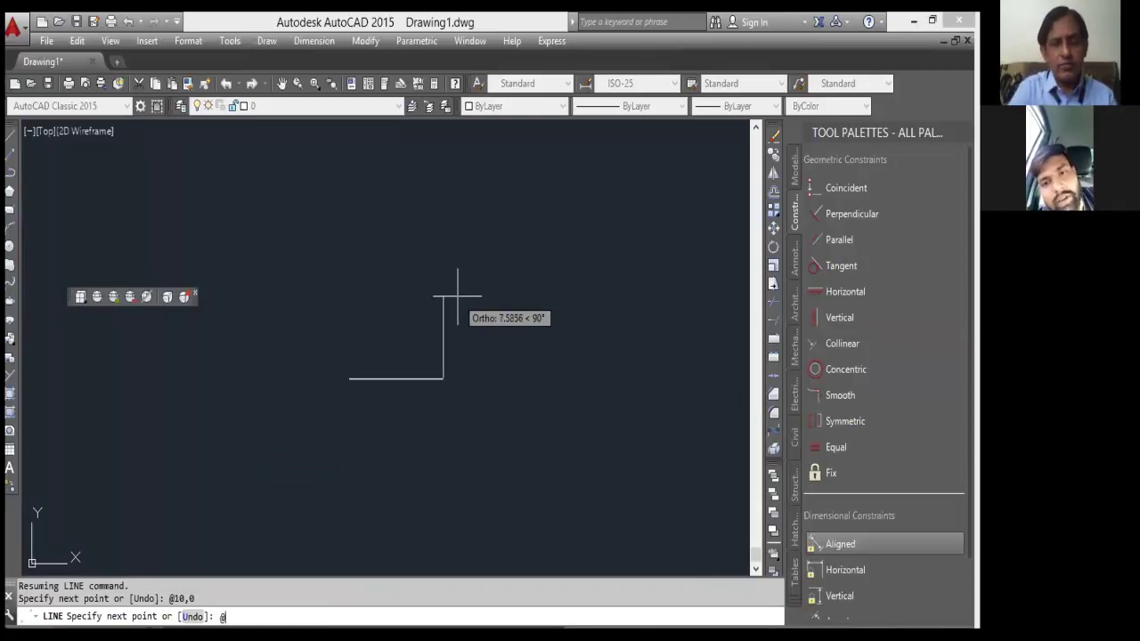
{"action": "type", "text": "0,10"}
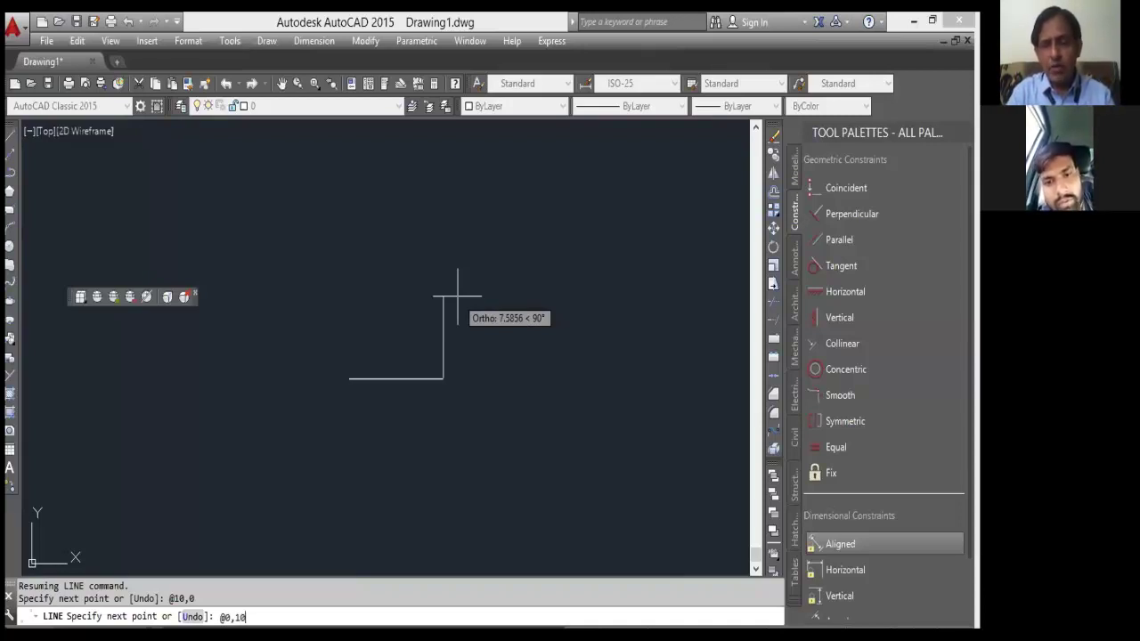
{"action": "key", "text": "Return"}
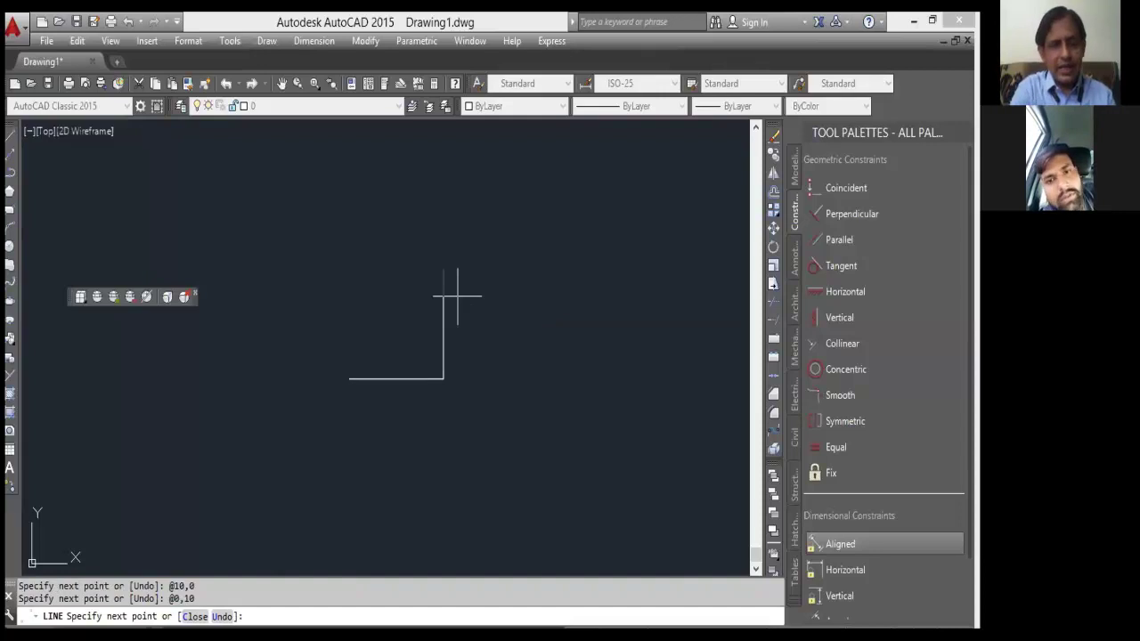
{"action": "type", "text": "@"}
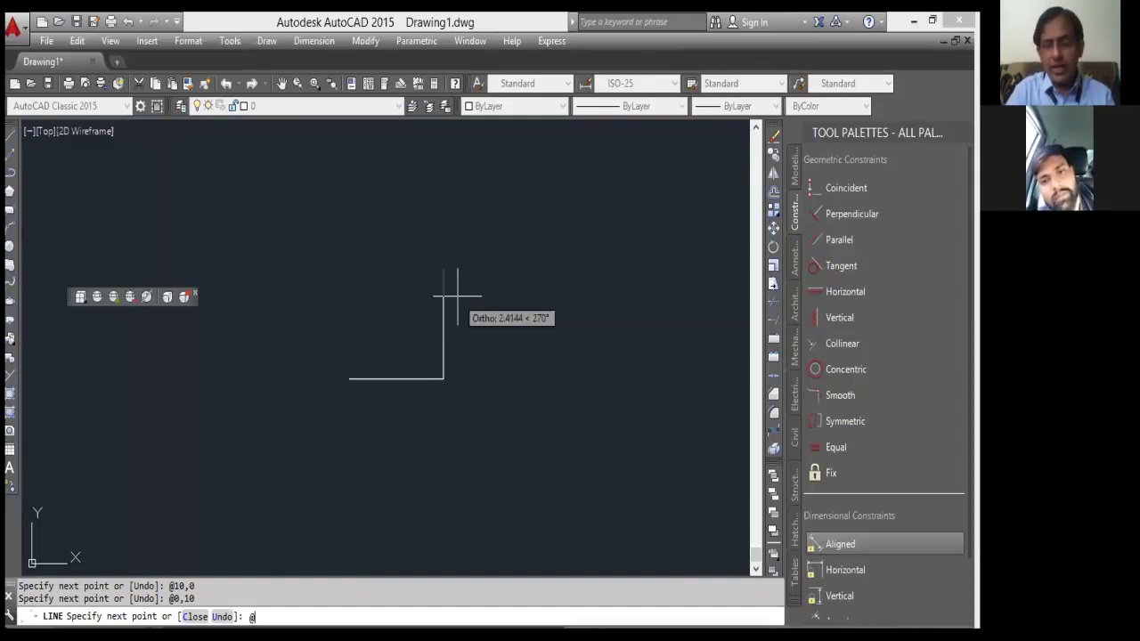
{"action": "type", "text": "-10,"}
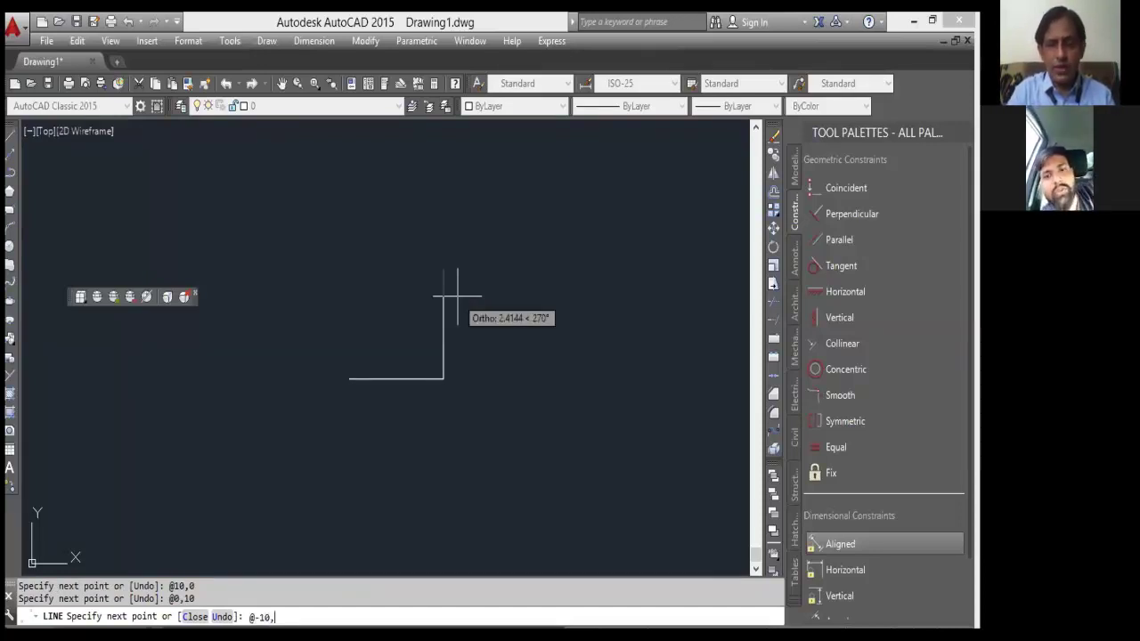
{"action": "type", "text": "0"}
{"action": "key", "text": "Return"}
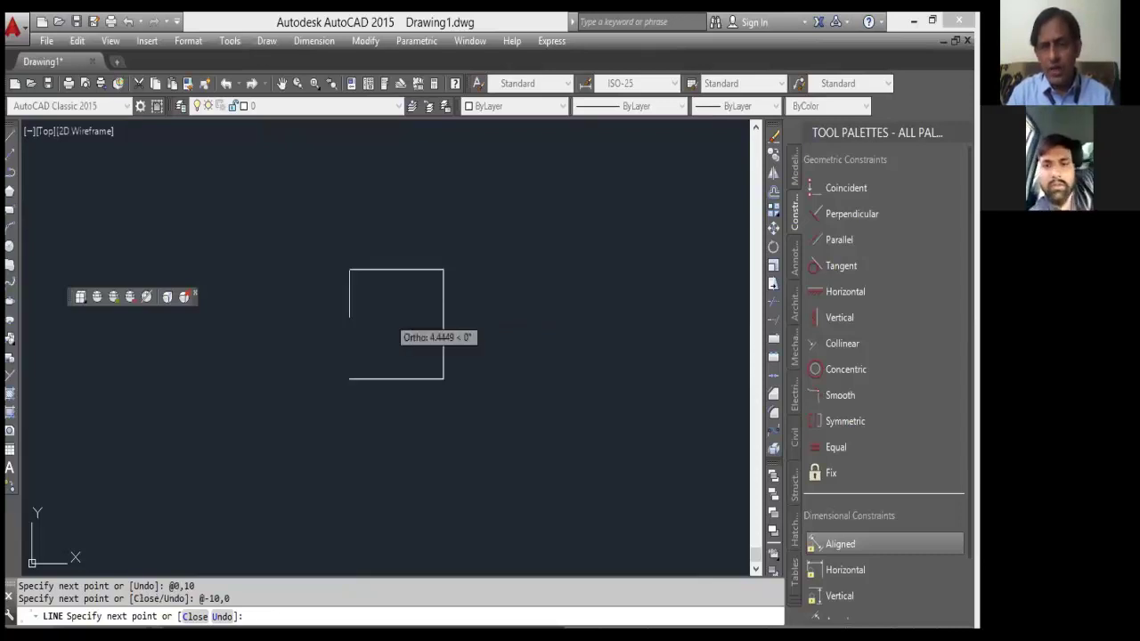
{"action": "left_click", "coordinate": [349, 379]}
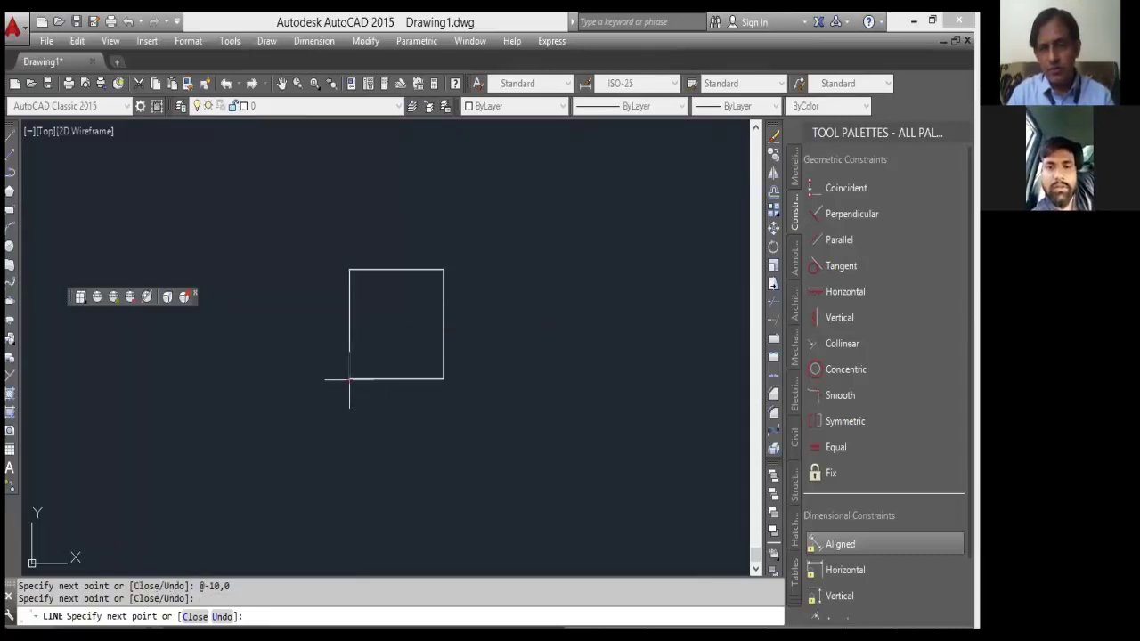
{"action": "right_click", "coordinate": [395, 336]}
{"action": "left_click", "coordinate": [419, 347]}
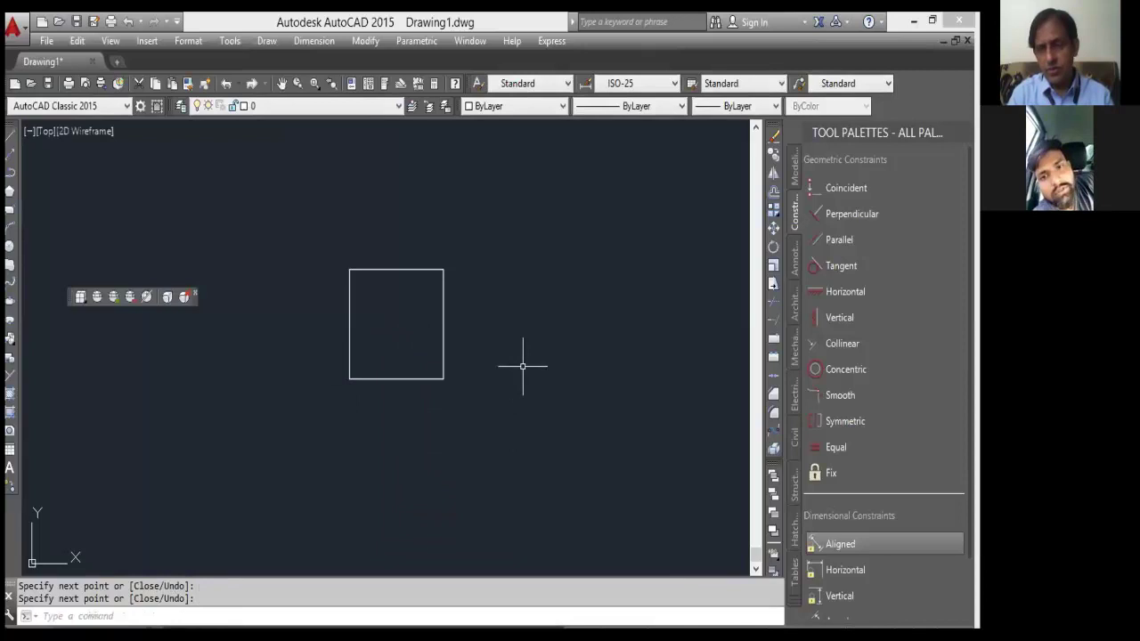
{"action": "middle_click_drag", "start_coordinate": [441, 303], "coordinate": [311, 202]}
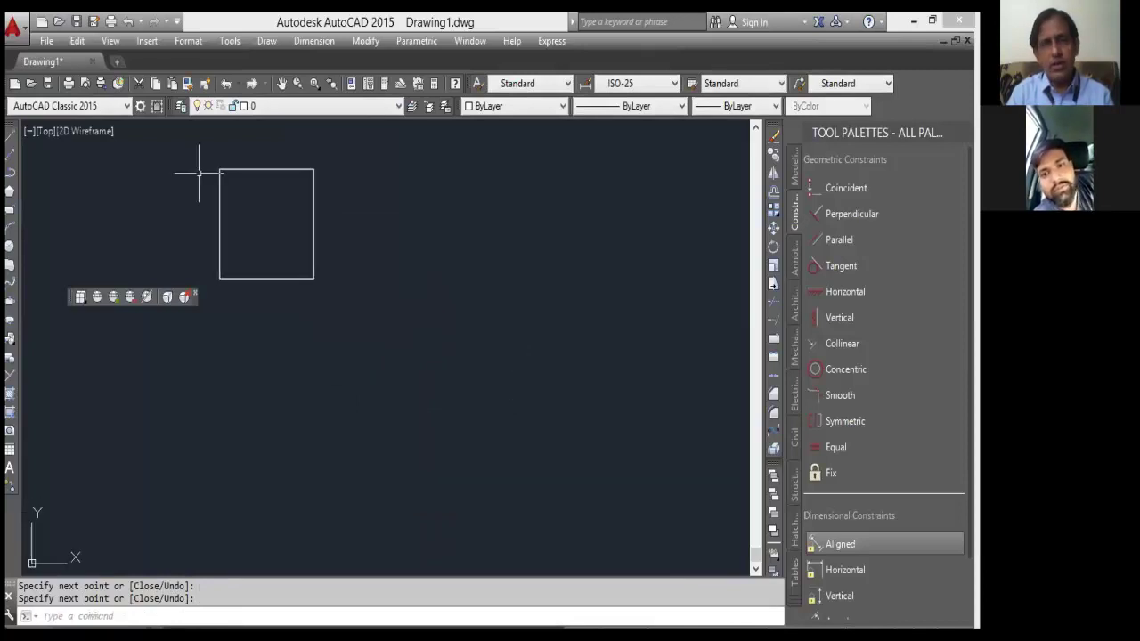
{"action": "left_click", "coordinate": [11, 158]}
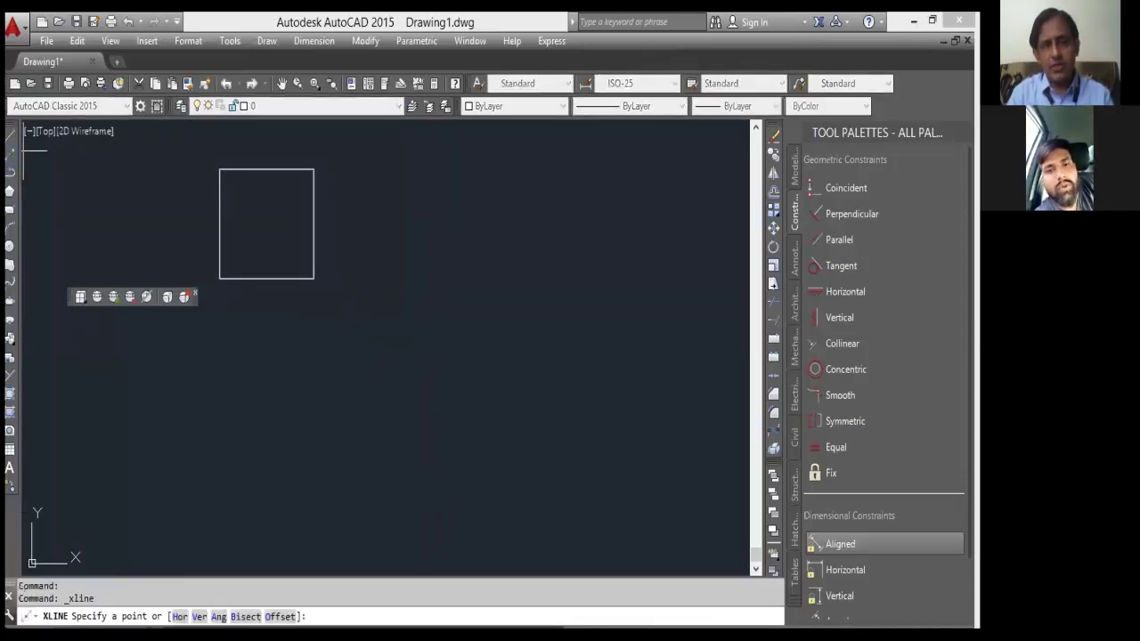
Place a horizontal and a vertical construction line through a point below-right of the square
{"action": "left_click", "coordinate": [387, 368]}
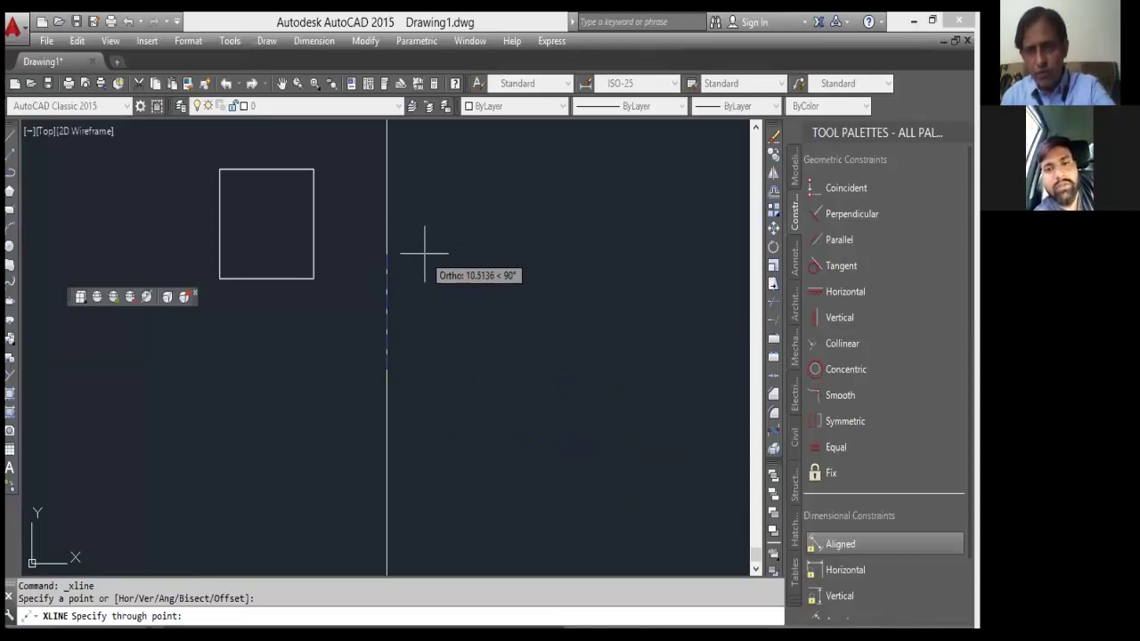
{"action": "key", "text": "F8"}
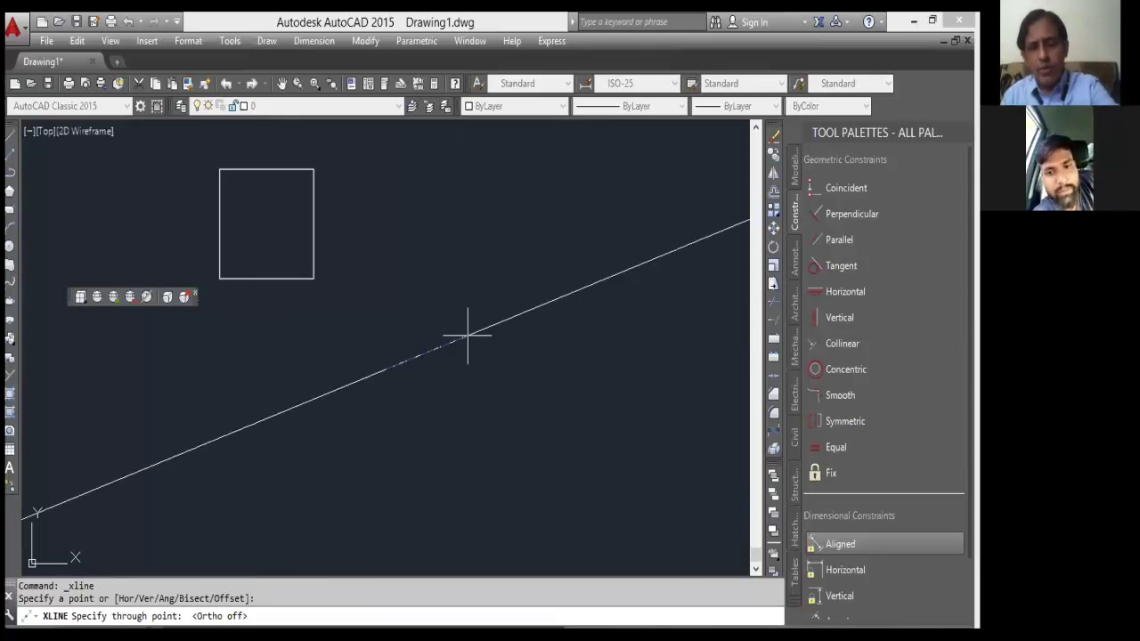
{"action": "key", "text": "F8"}
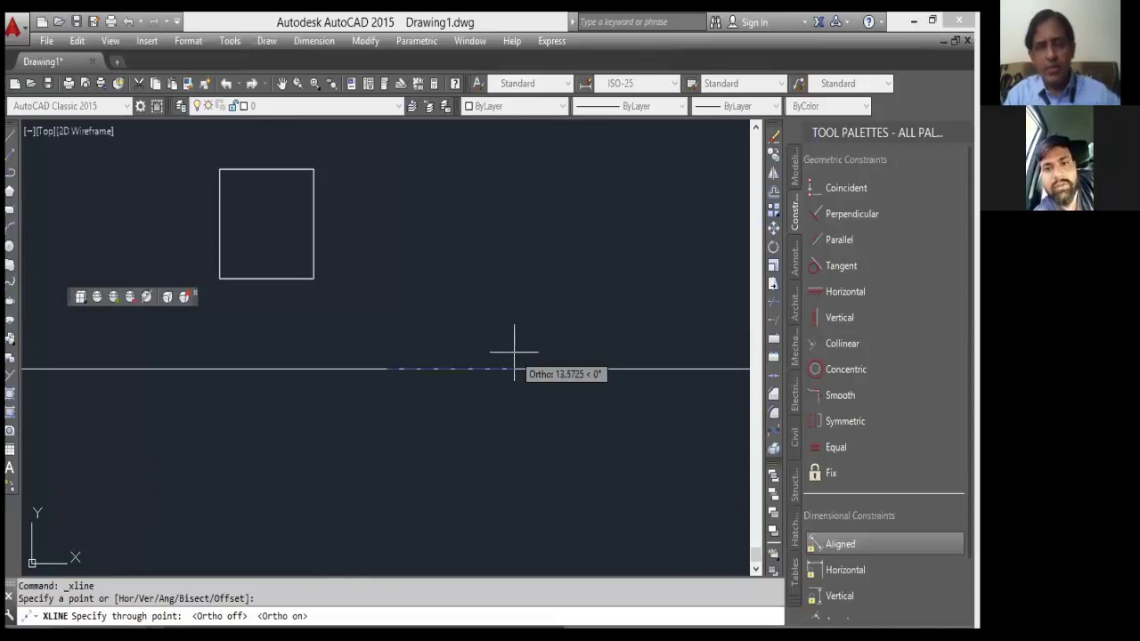
{"action": "left_click", "coordinate": [515, 351]}
{"action": "left_click", "coordinate": [436, 214]}
{"action": "key", "text": "Return"}
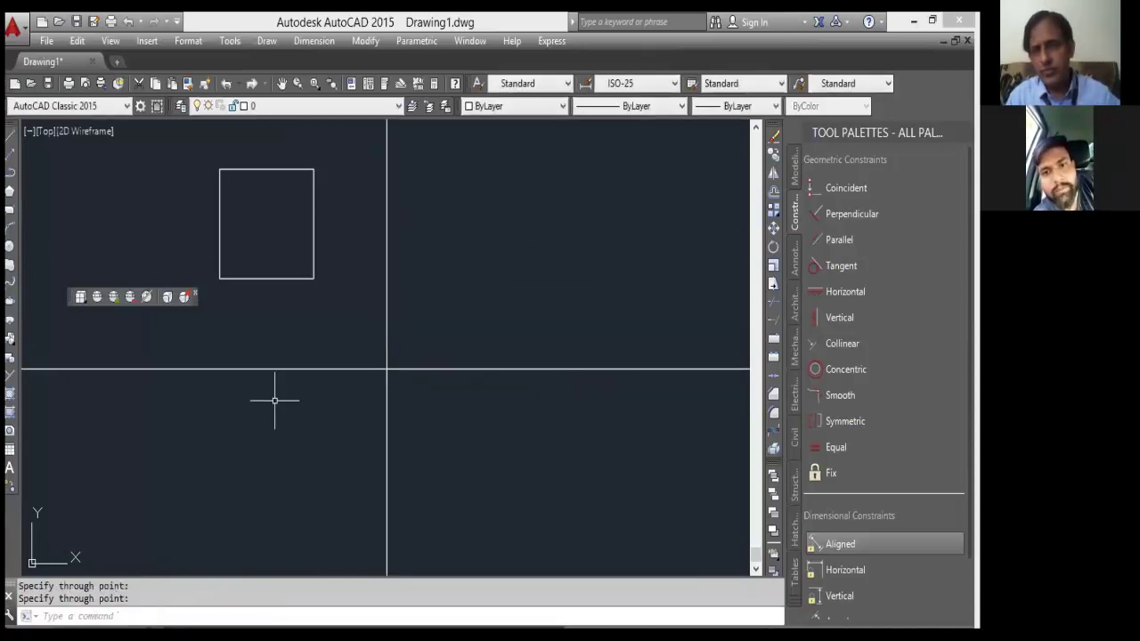
Bring the lines' crossing into view and begin a selection window across both
{"action": "scroll", "coordinate": [646, 285], "scroll_direction": "down", "scroll_amount": 4}
{"action": "scroll", "coordinate": [606, 325], "scroll_direction": "up", "scroll_amount": 4}
{"action": "scroll", "coordinate": [565, 247], "scroll_direction": "up", "scroll_amount": 3}
{"action": "scroll", "coordinate": [463, 267], "scroll_direction": "down", "scroll_amount": 4}
{"action": "mouse_move", "coordinate": [440, 245]}
{"action": "middle_mouse_down"}
{"action": "mouse_move", "coordinate": [451, 354]}
{"action": "mouse_move", "coordinate": [410, 346]}
{"action": "middle_mouse_up"}
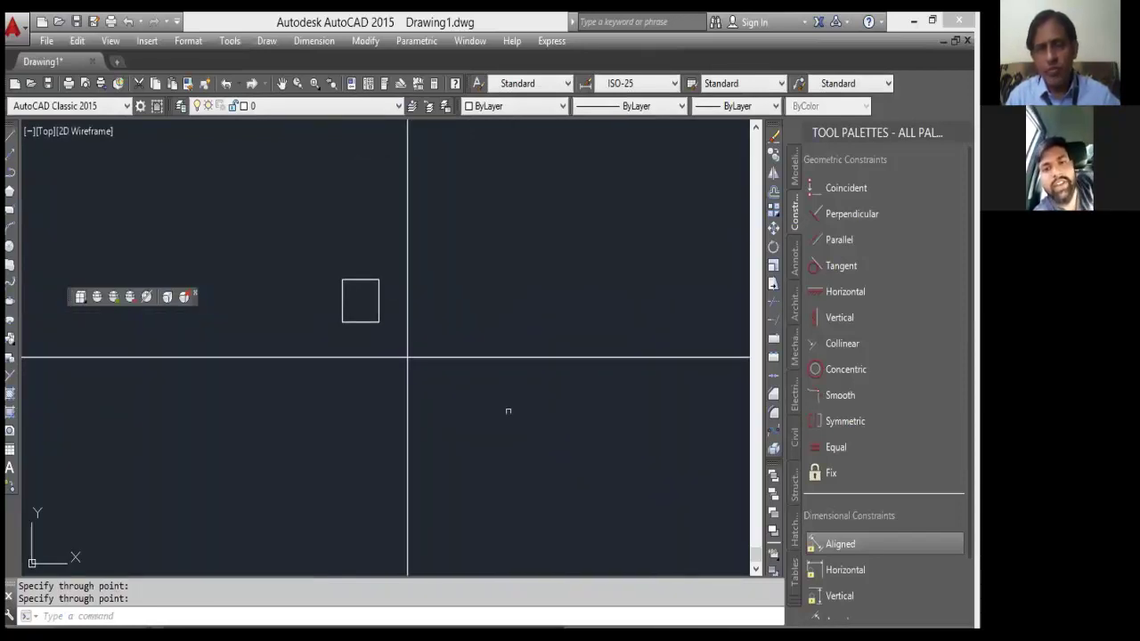
{"action": "left_click", "coordinate": [455, 388]}
Give both construction lines the CENTER linetype and clear the selection
{"action": "left_click", "coordinate": [402, 339]}
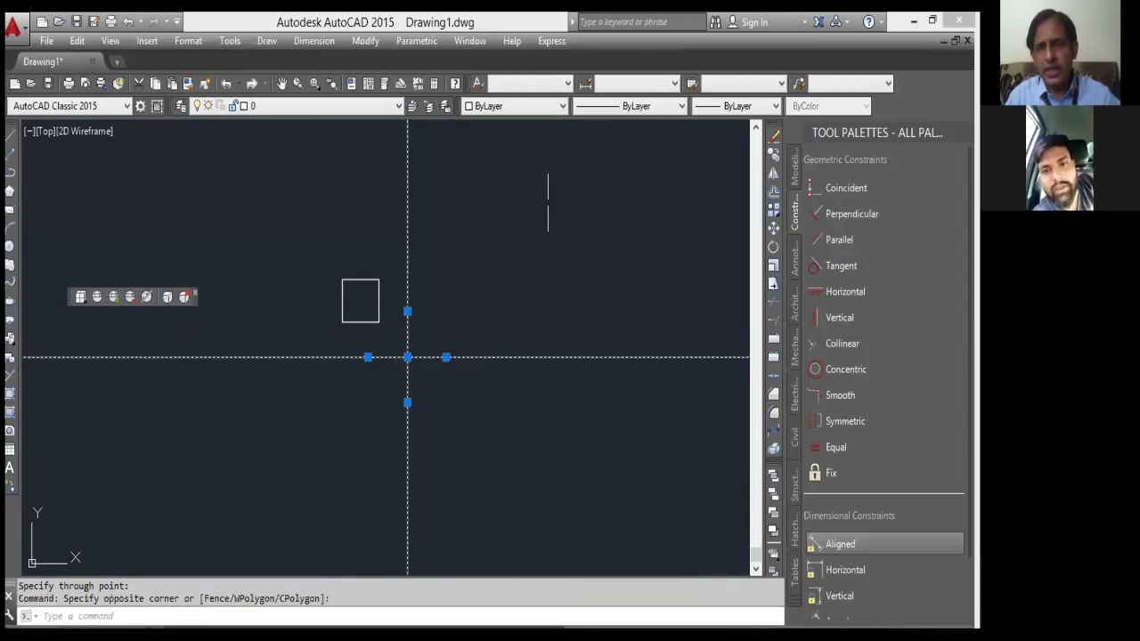
{"action": "left_click", "coordinate": [634, 106]}
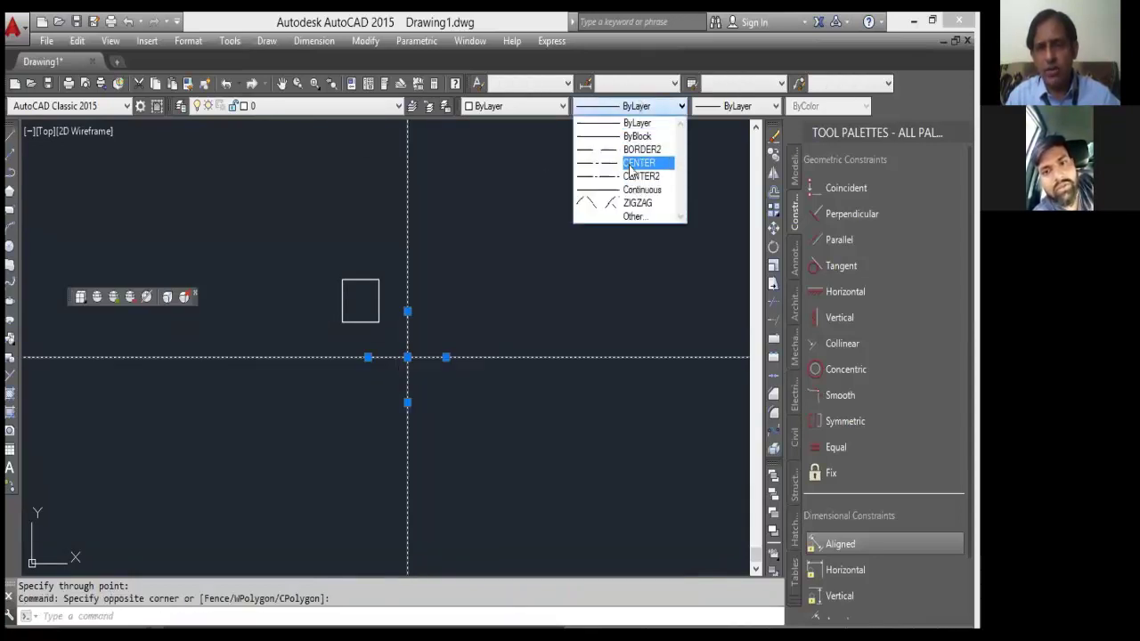
{"action": "left_click", "coordinate": [636, 163]}
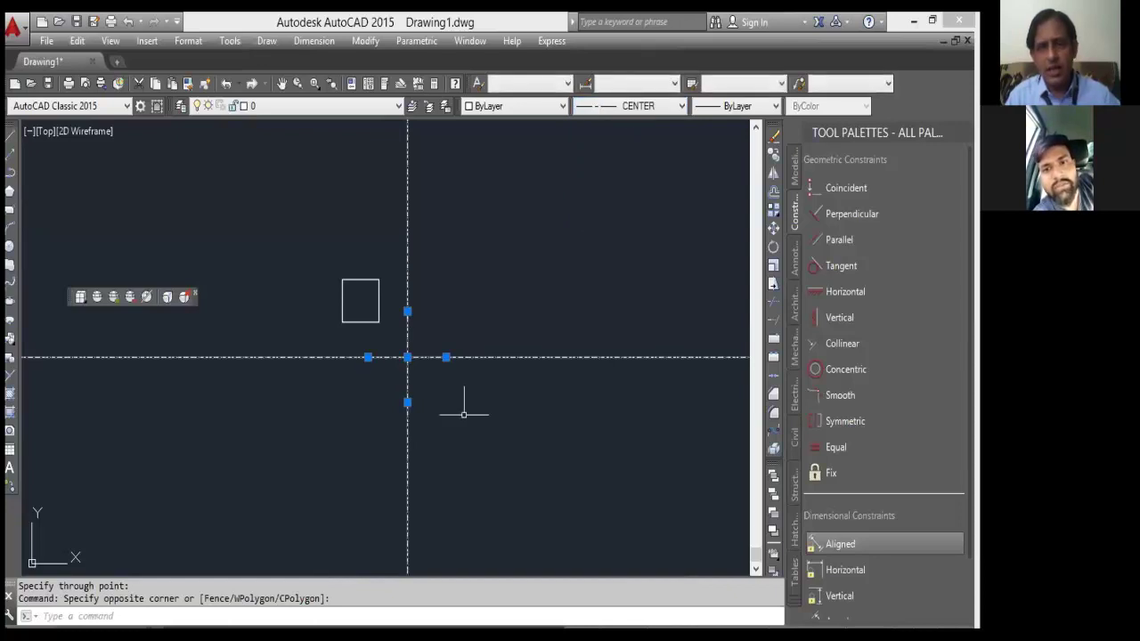
{"action": "key", "text": "Escape"}
{"action": "key", "text": "Escape"}
Run the LTSCALE command from the command line
{"action": "scroll", "coordinate": [386, 343], "scroll_direction": "up", "scroll_amount": 4}
{"action": "scroll", "coordinate": [507, 335], "scroll_direction": "down", "scroll_amount": 2}
{"action": "scroll", "coordinate": [509, 337], "scroll_direction": "up", "scroll_amount": 4}
{"action": "scroll", "coordinate": [460, 354], "scroll_direction": "up", "scroll_amount": 3}
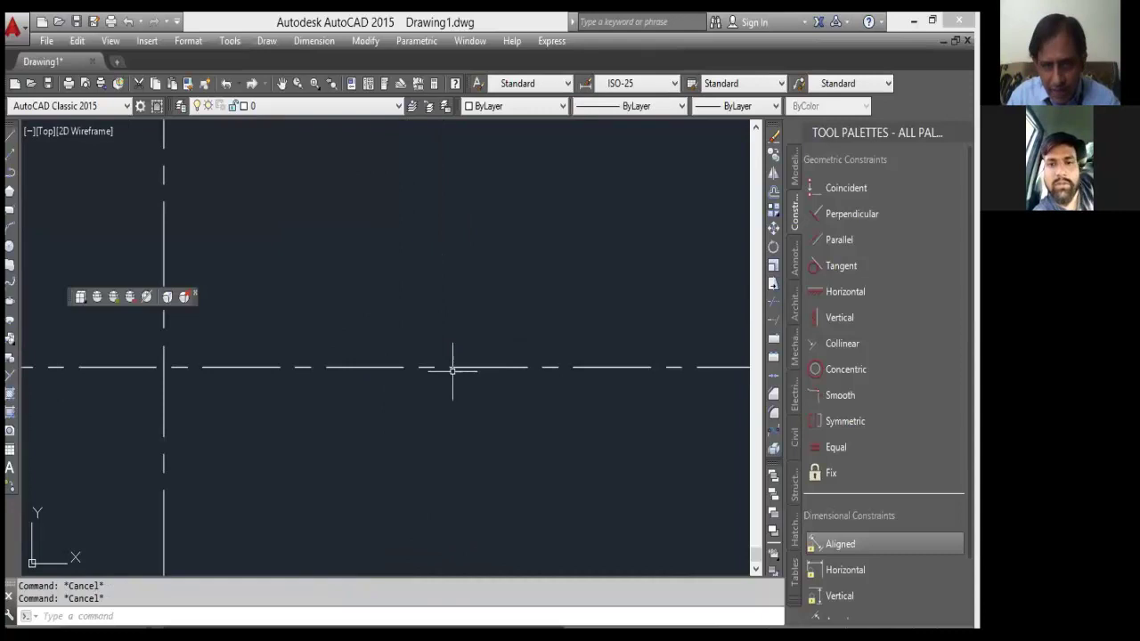
{"action": "type", "text": "LTSCale"}
{"action": "key", "text": "Down"}
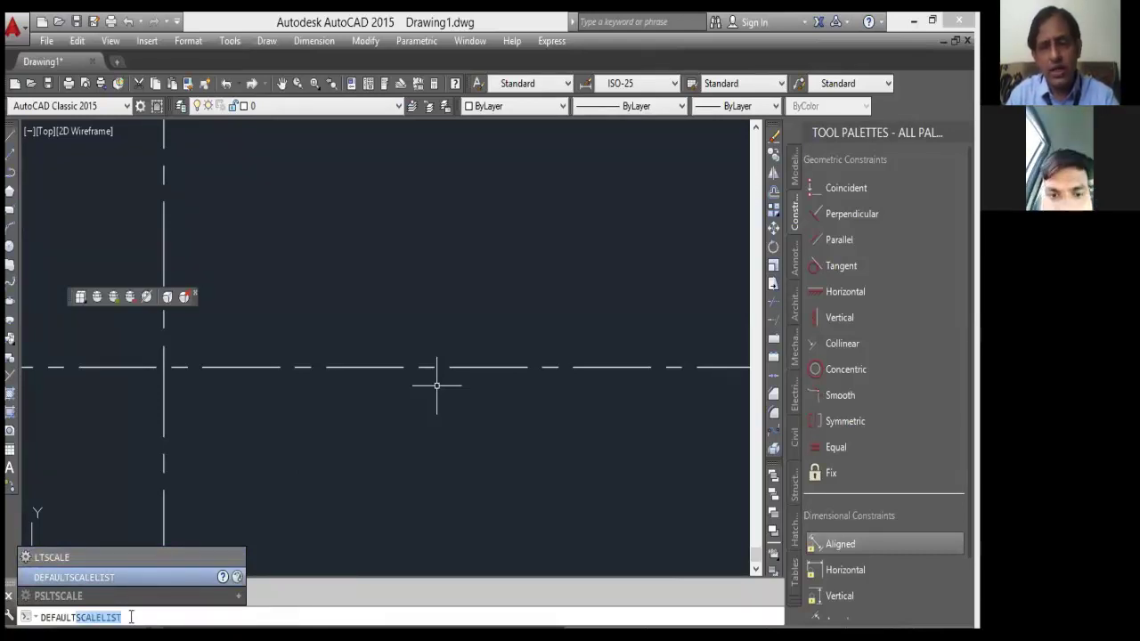
{"action": "key", "text": "Up"}
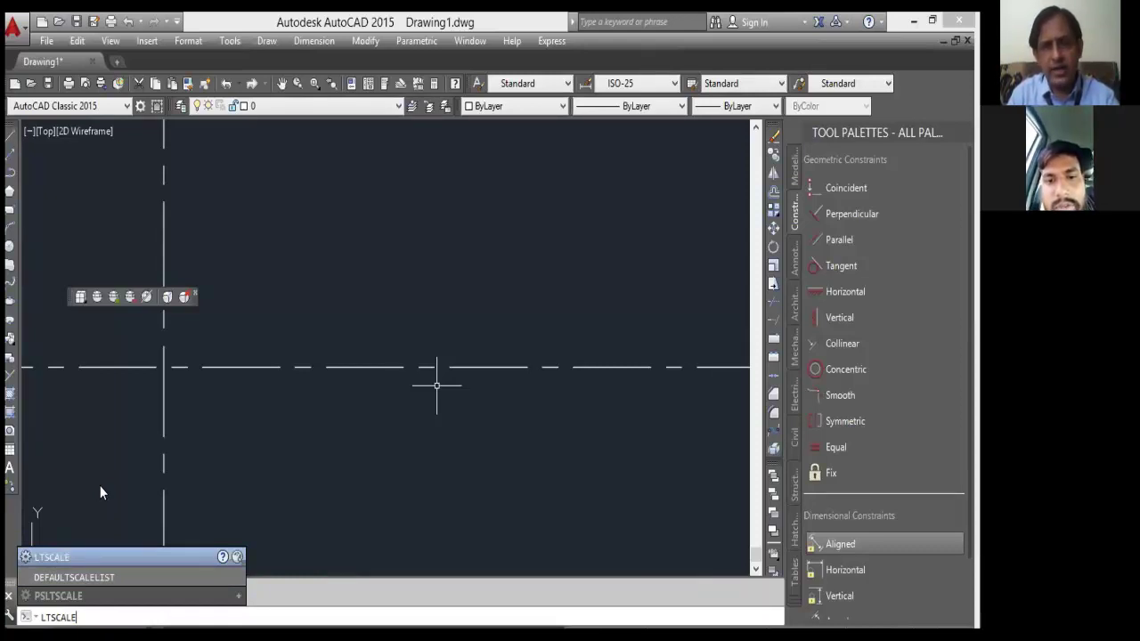
{"action": "key", "text": "Return"}
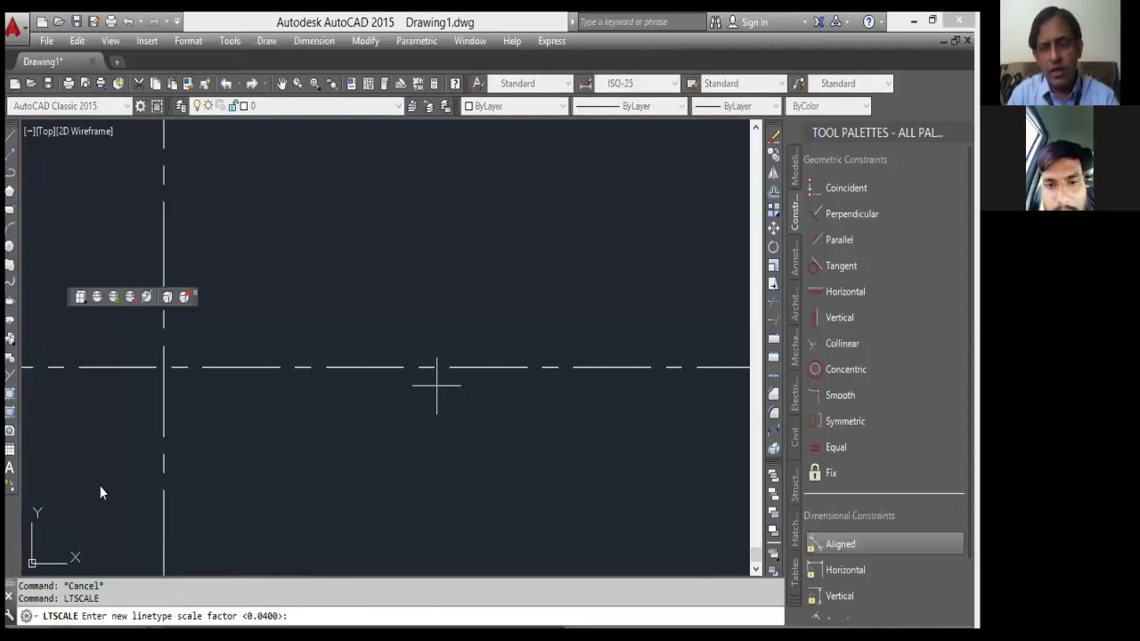
{"action": "type", "text": "1"}
Set the linetype scale to 1, then rerun LTSCALE and change it to 0.02
{"action": "key", "text": "Return"}
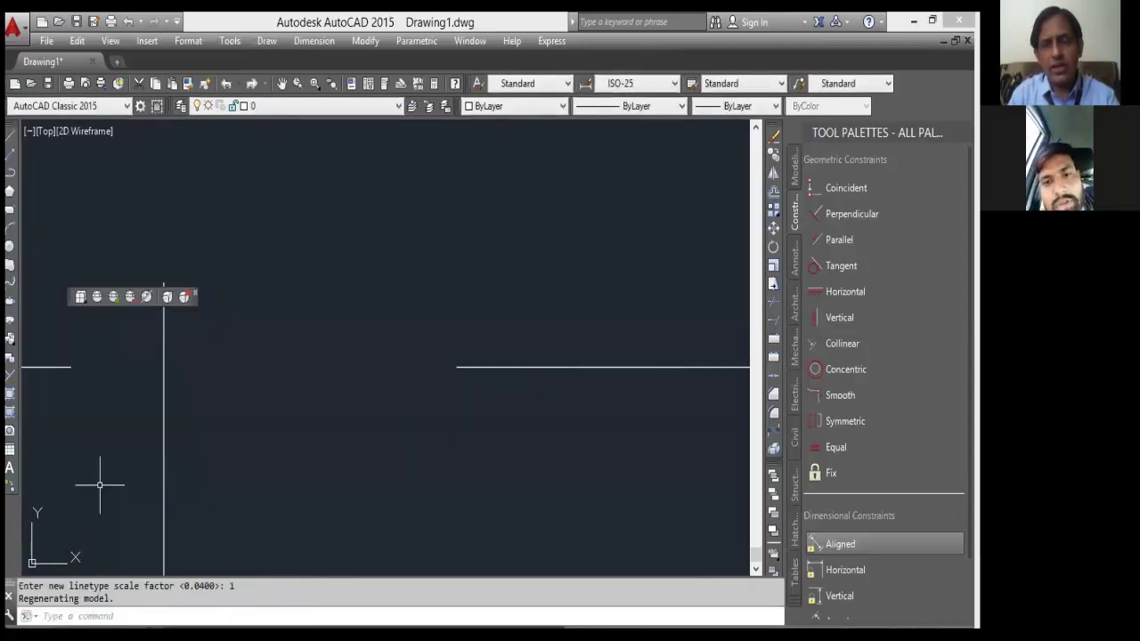
{"action": "scroll", "coordinate": [371, 324], "scroll_direction": "down", "scroll_amount": 3}
{"action": "scroll", "coordinate": [371, 323], "scroll_direction": "down", "scroll_amount": 2}
{"action": "scroll", "coordinate": [343, 375], "scroll_direction": "up", "scroll_amount": 4}
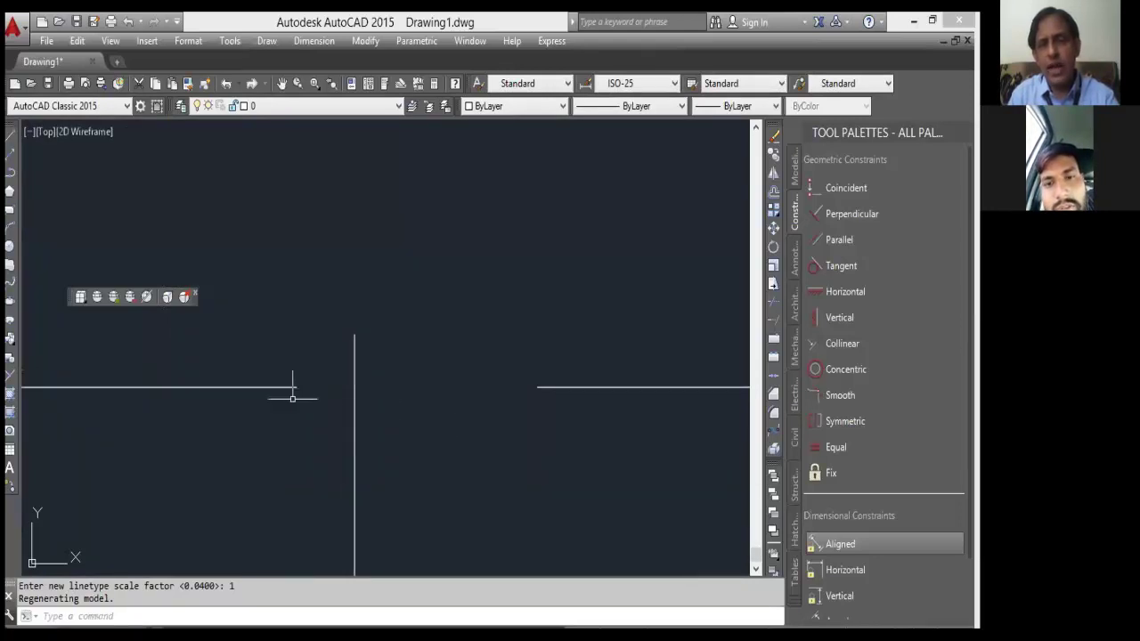
{"action": "type", "text": "1"}
{"action": "key", "text": "BackSpace"}
{"action": "type", "text": "LTS"}
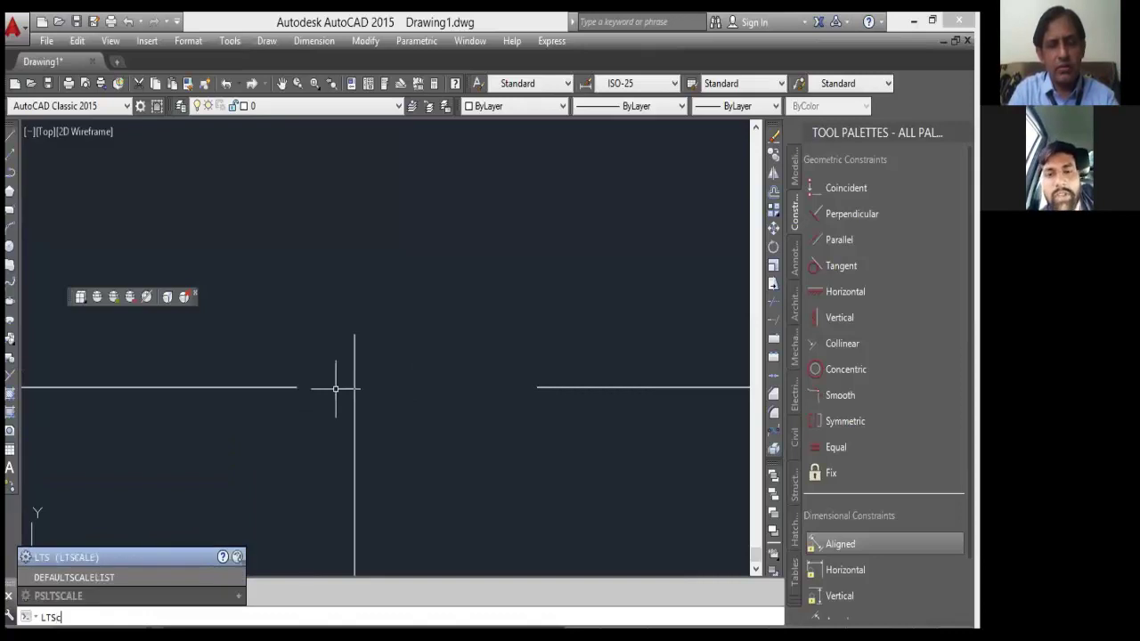
{"action": "type", "text": "CALE"}
{"action": "key", "text": "Return"}
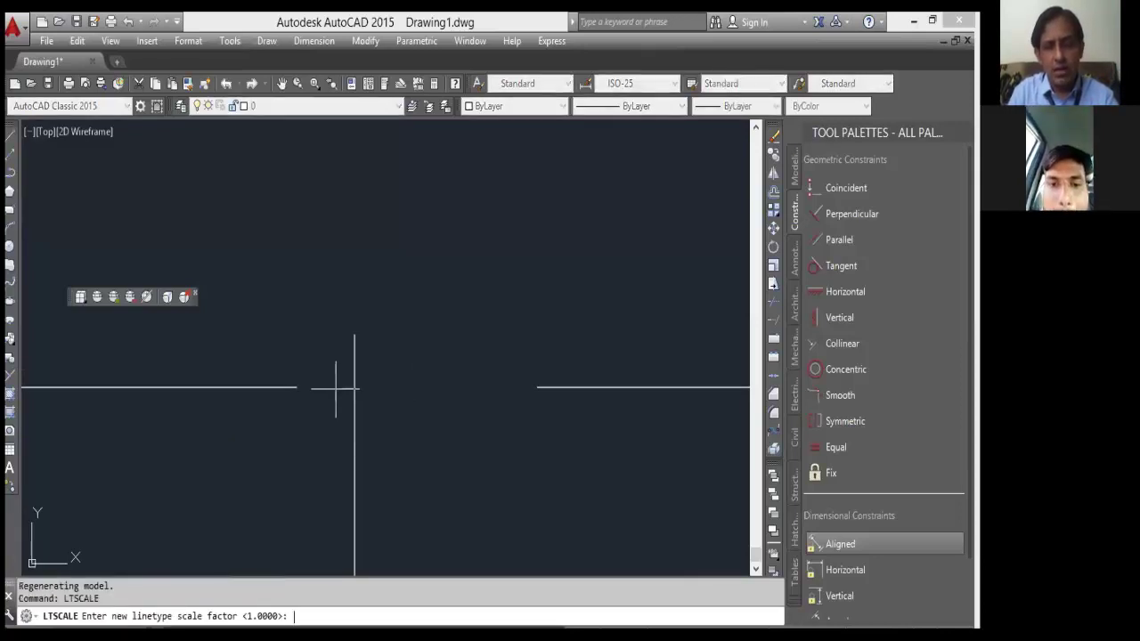
{"action": "type", "text": ".02"}
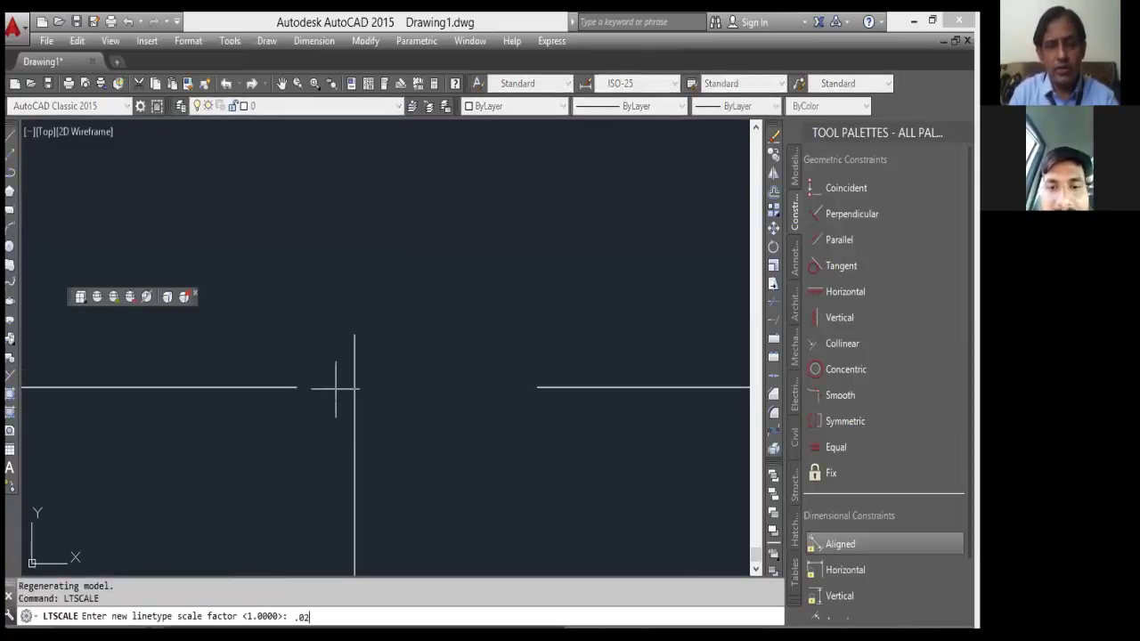
{"action": "key", "text": "Return"}
Window-select both dash-dot centre lines and erase them
{"action": "scroll", "coordinate": [448, 336], "scroll_direction": "up", "scroll_amount": 5}
{"action": "scroll", "coordinate": [601, 268], "scroll_direction": "down", "scroll_amount": 5}
{"action": "scroll", "coordinate": [507, 320], "scroll_direction": "up", "scroll_amount": 6}
{"action": "scroll", "coordinate": [485, 383], "scroll_direction": "down", "scroll_amount": 3}
{"action": "scroll", "coordinate": [450, 394], "scroll_direction": "down", "scroll_amount": 1}
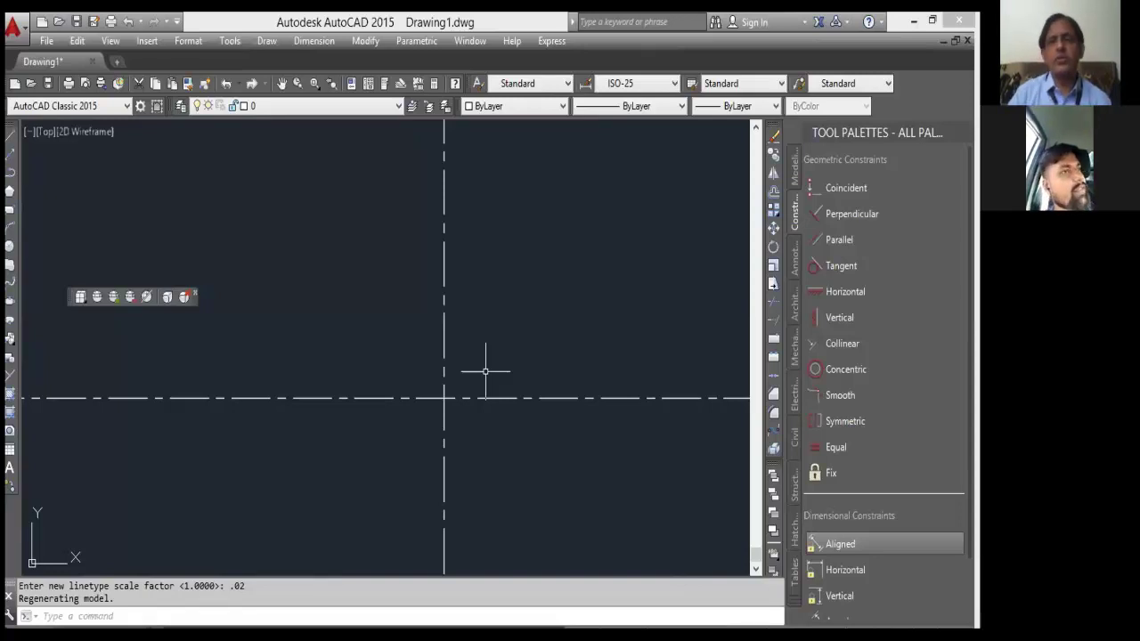
{"action": "left_click_drag", "start_coordinate": [486, 372], "coordinate": [369, 377]}
{"action": "key", "text": "Delete"}
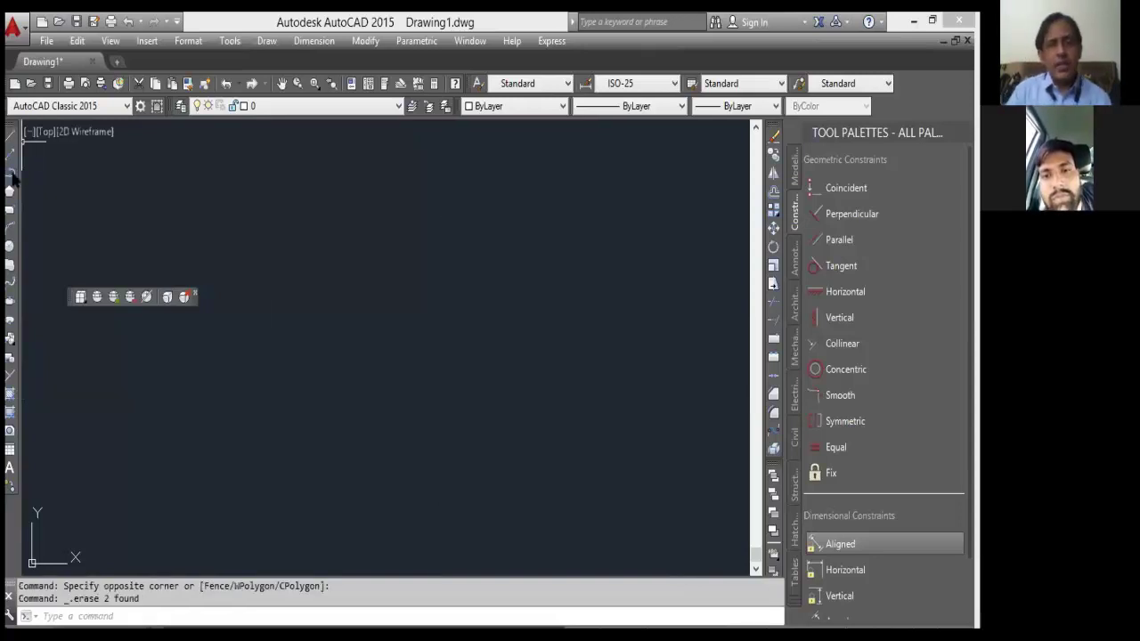
Undo the last change to restore the notched rectangle, deselect it, and start POLYGON
{"action": "key", "text": "ctrl+z"}
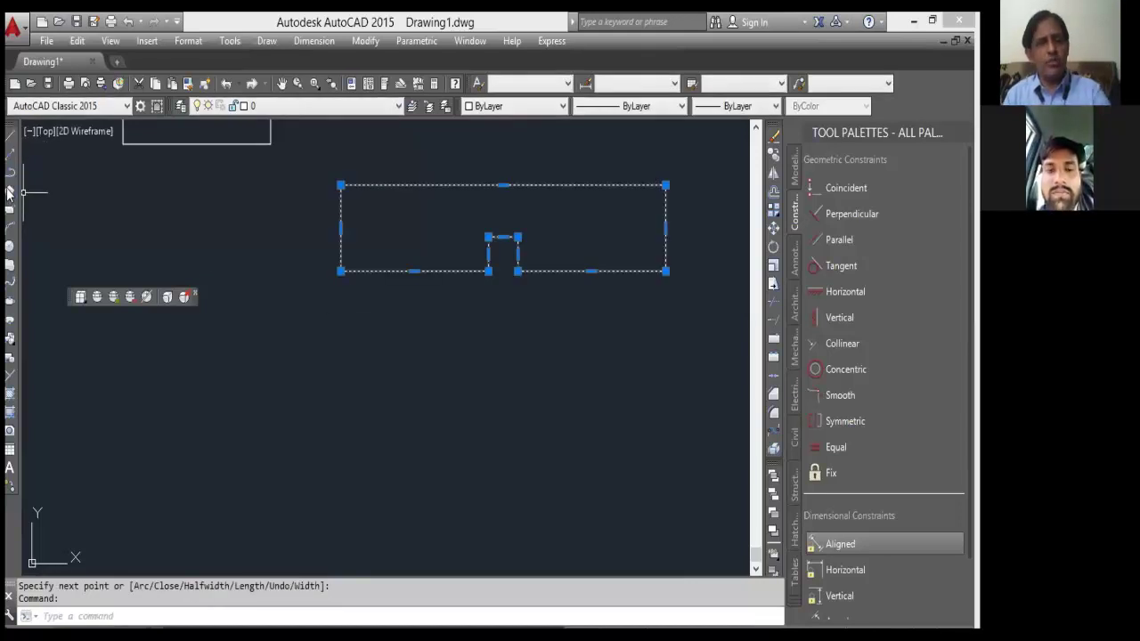
{"action": "key", "text": "Escape"}
{"action": "key", "text": "Escape"}
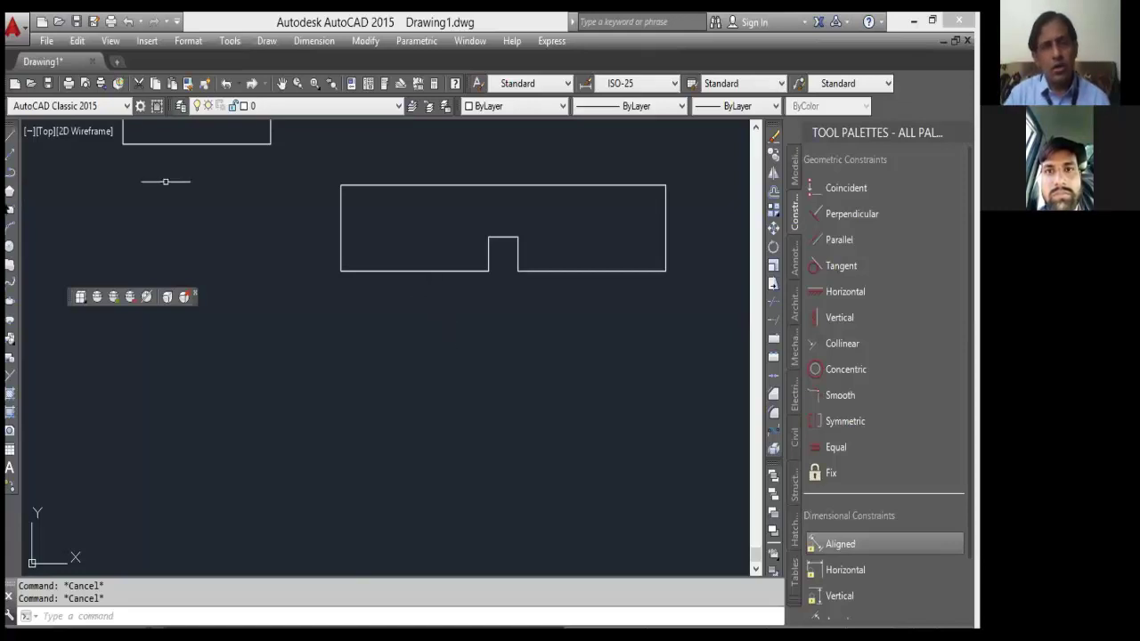
{"action": "left_click", "coordinate": [10, 192]}
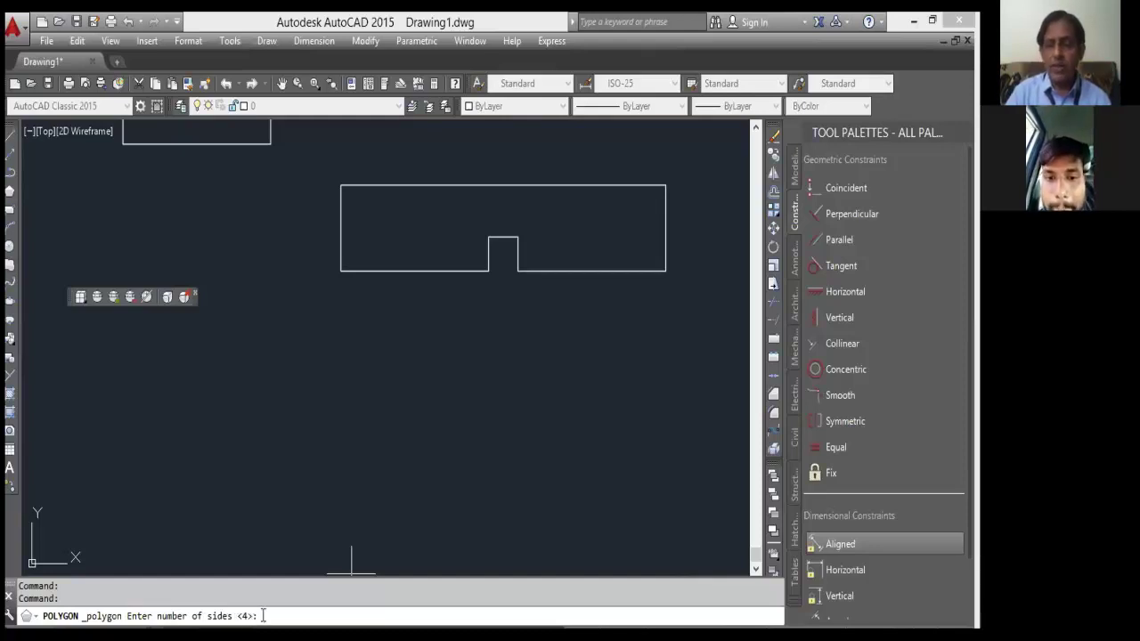
Draw a six-sided polygon inscribed in a radius-20 circle near the bottom of the drawing
{"action": "type", "text": "6"}
{"action": "key", "text": "Return"}
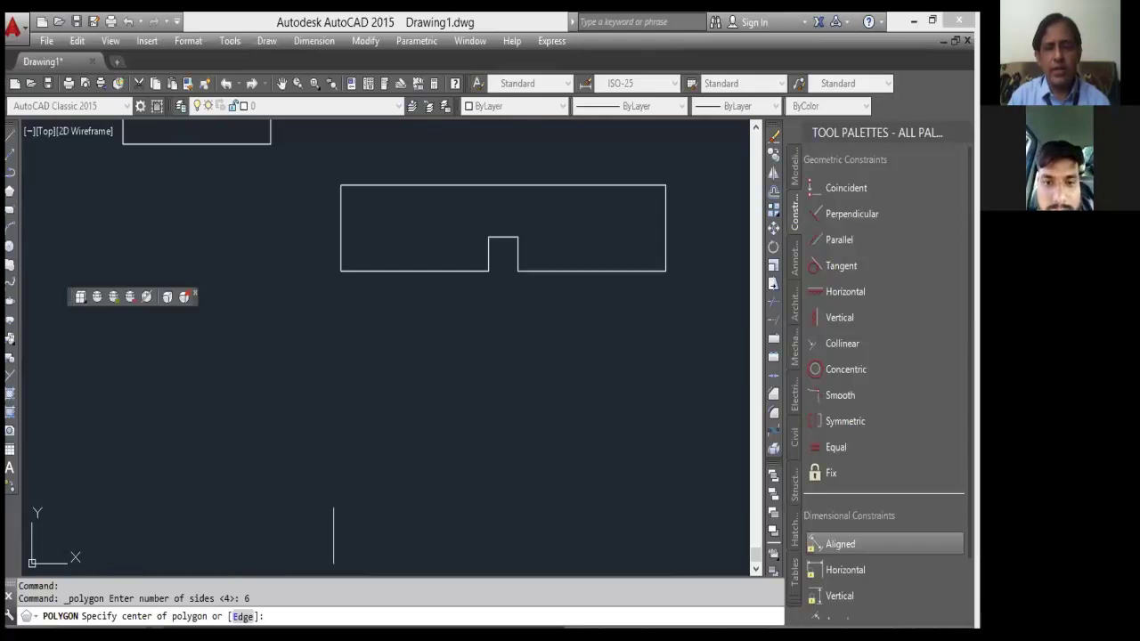
{"action": "left_click", "coordinate": [345, 427]}
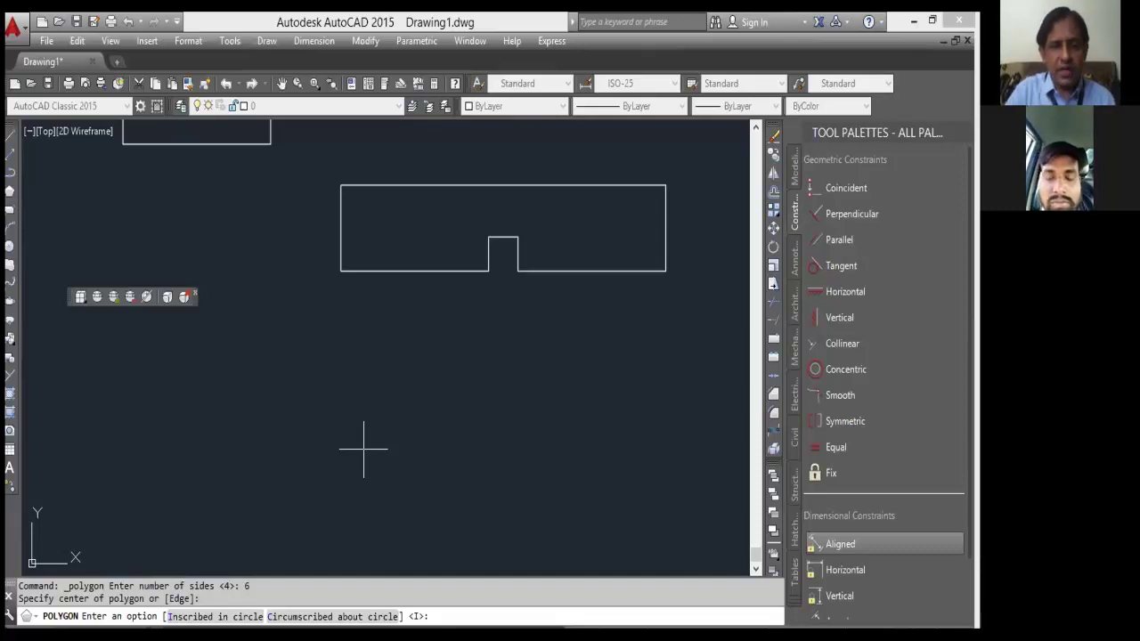
{"action": "type", "text": "i"}
{"action": "key", "text": "Return"}
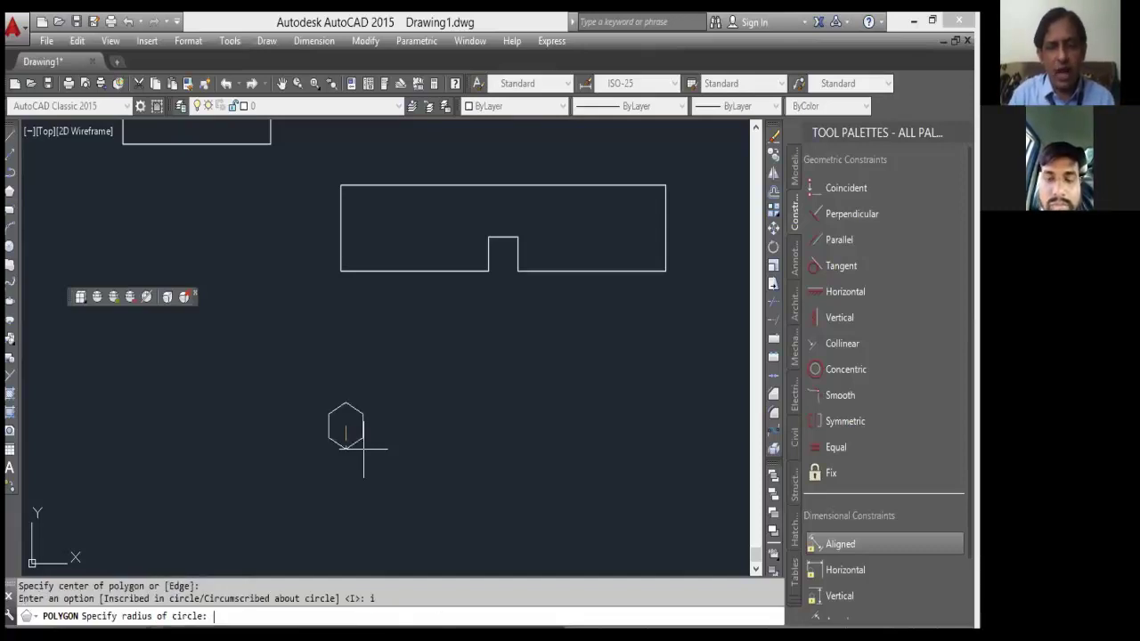
{"action": "type", "text": "20"}
{"action": "key", "text": "Return"}
{"action": "scroll", "coordinate": [490, 311], "scroll_direction": "down", "scroll_amount": 4}
{"action": "middle_click_drag", "start_coordinate": [437, 330], "coordinate": [451, 280]}
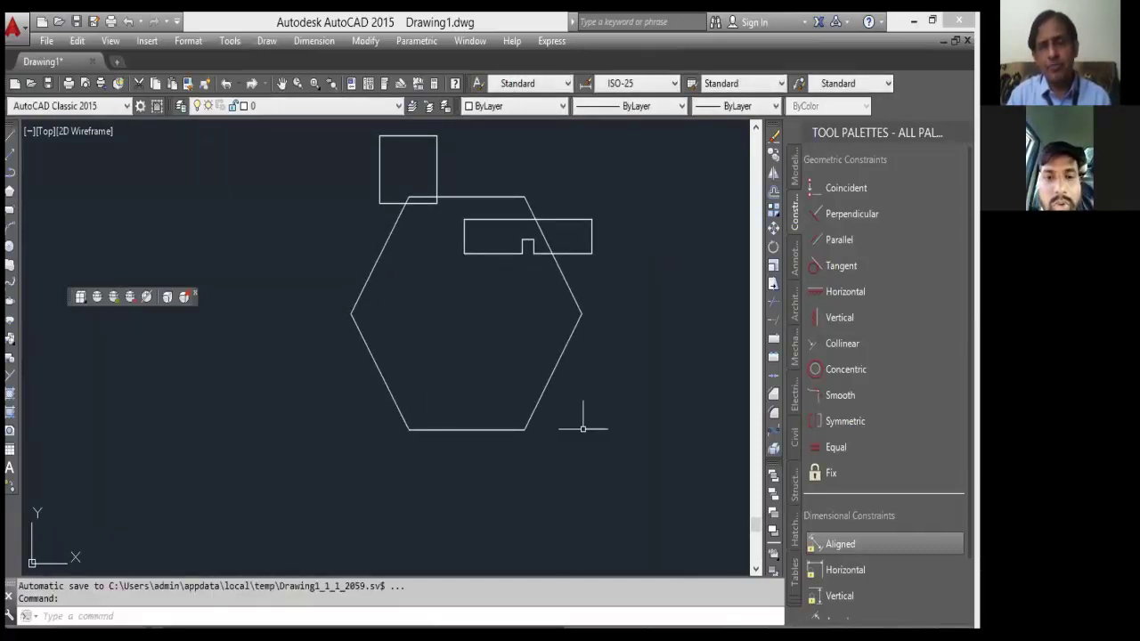
Move the hexagon down and to the left with ortho turned off
{"action": "left_click", "coordinate": [775, 229]}
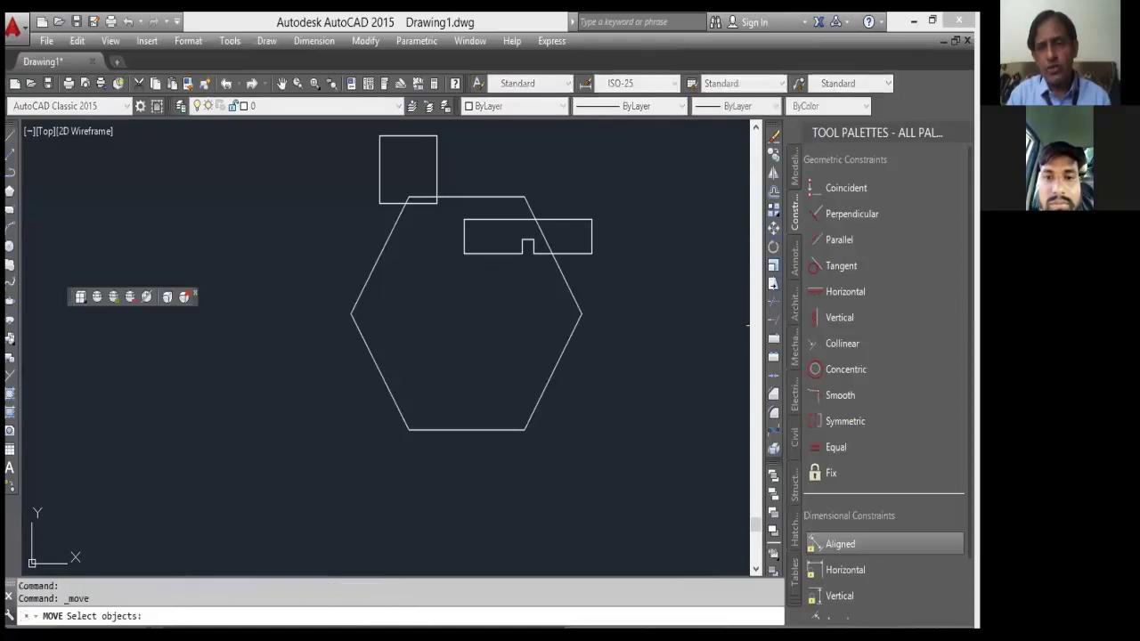
{"action": "left_click", "coordinate": [571, 284]}
{"action": "key", "text": "Return"}
{"action": "left_click", "coordinate": [595, 275]}
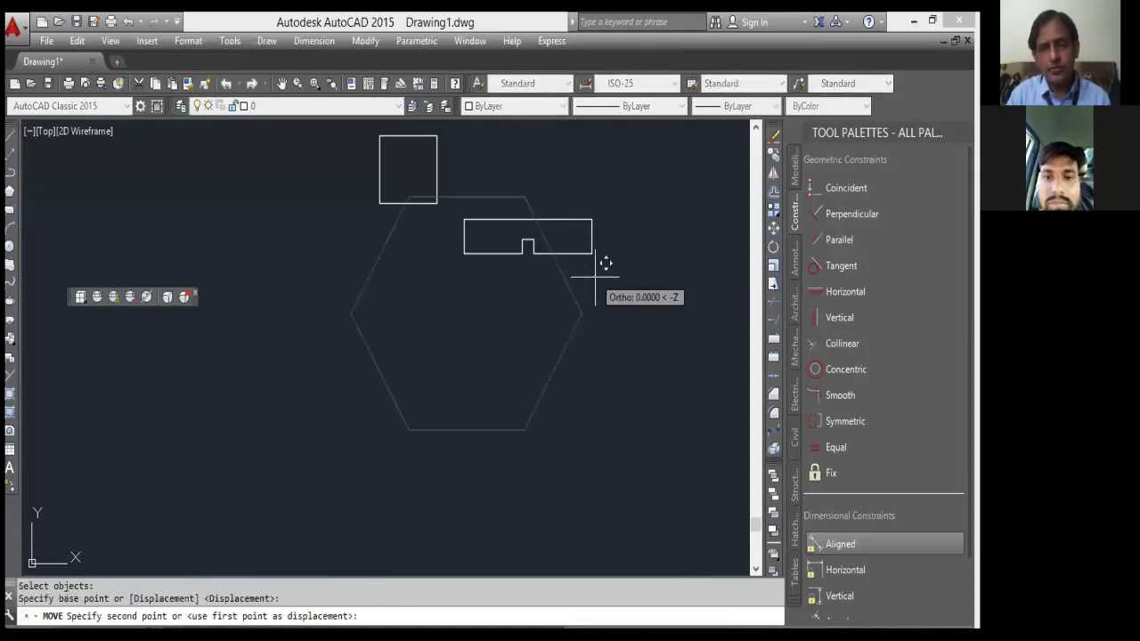
{"action": "key", "text": "F8"}
{"action": "left_click", "coordinate": [464, 363]}
{"action": "middle_click_drag", "start_coordinate": [526, 334], "coordinate": [501, 320]}
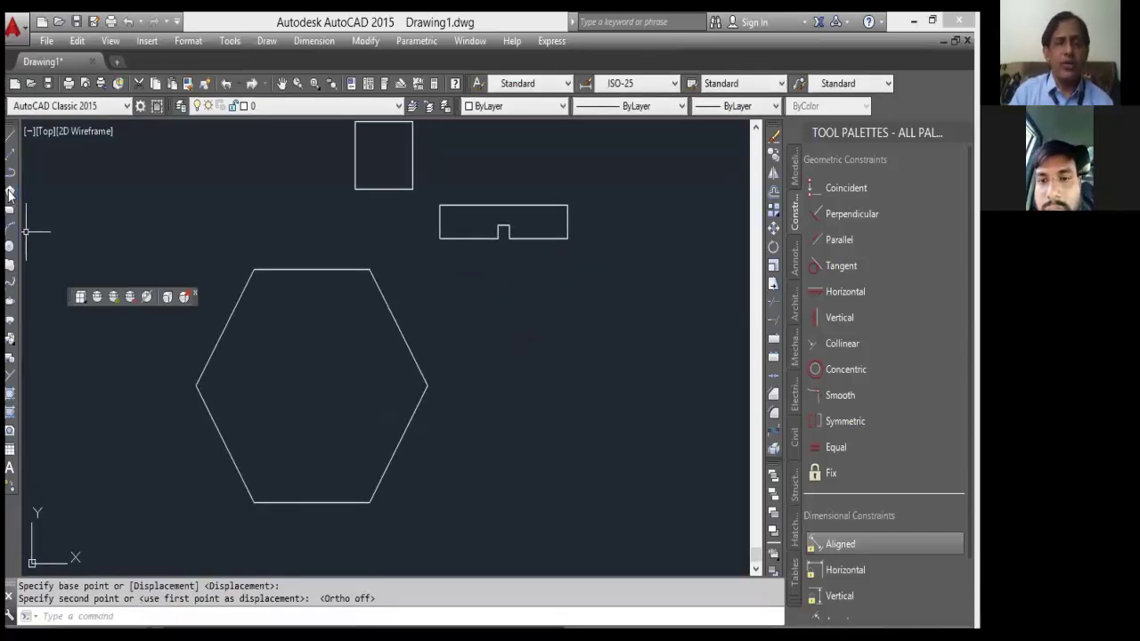
Move the hexagon again from its right vertex, placing it up and to the left
{"action": "left_click", "coordinate": [10, 193]}
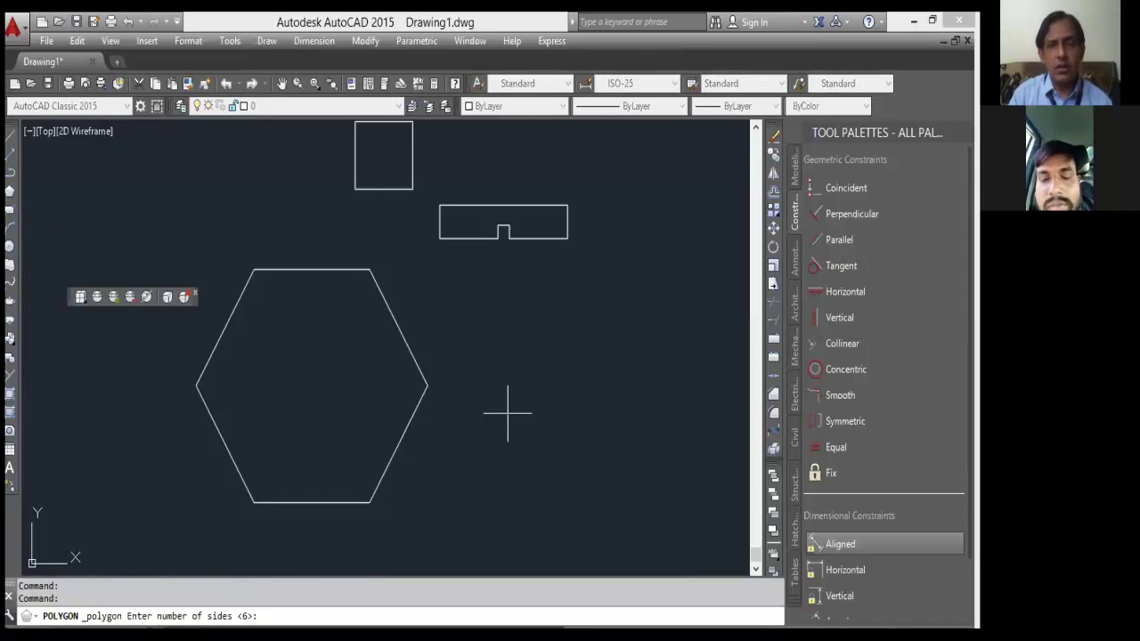
{"action": "left_click", "coordinate": [773, 229]}
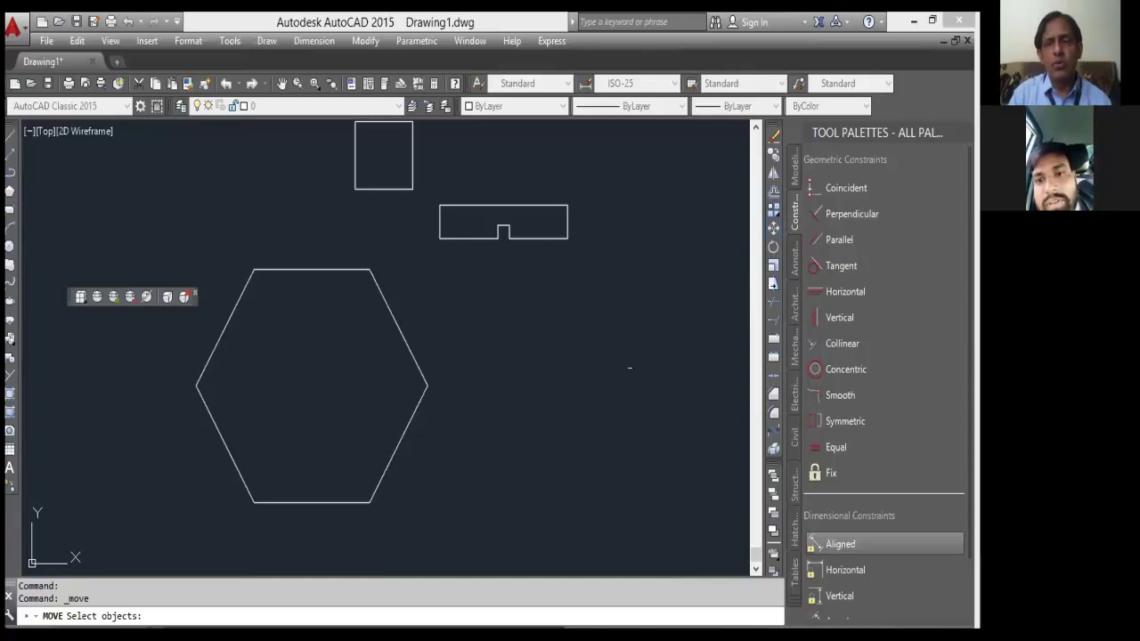
{"action": "left_click", "coordinate": [394, 320]}
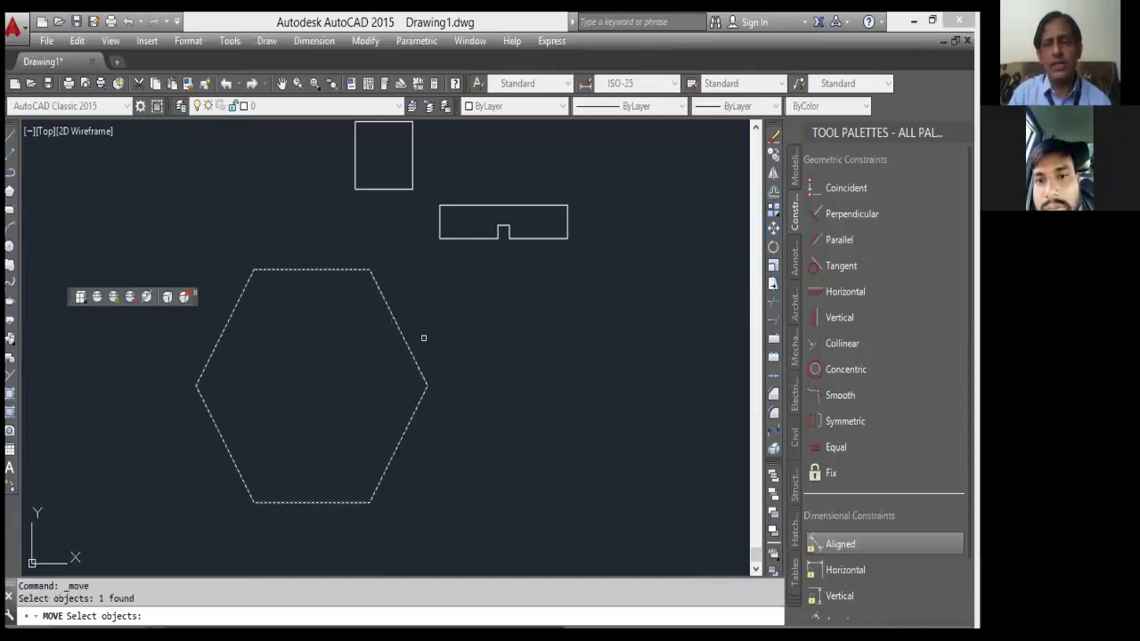
{"action": "key", "text": "Return"}
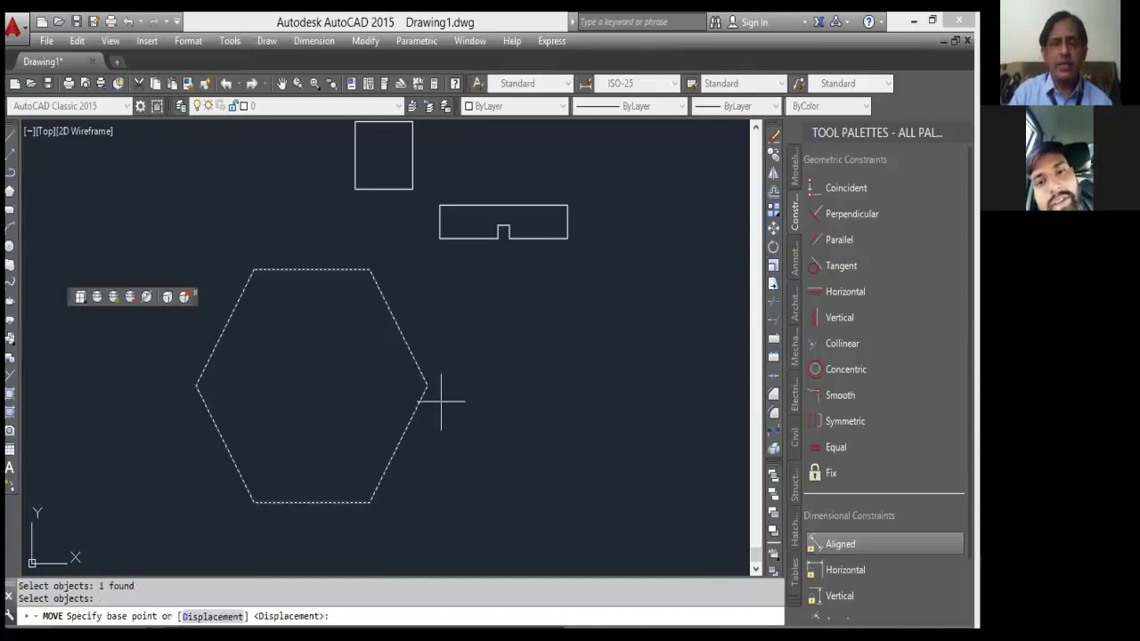
{"action": "left_click", "coordinate": [428, 385]}
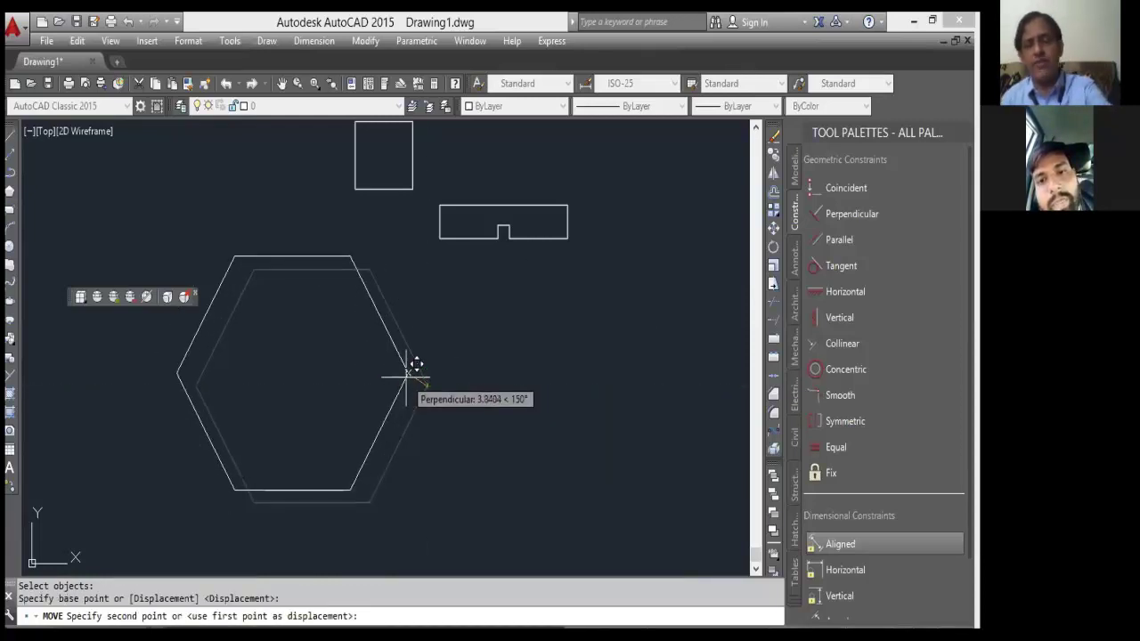
{"action": "key", "text": "F8"}
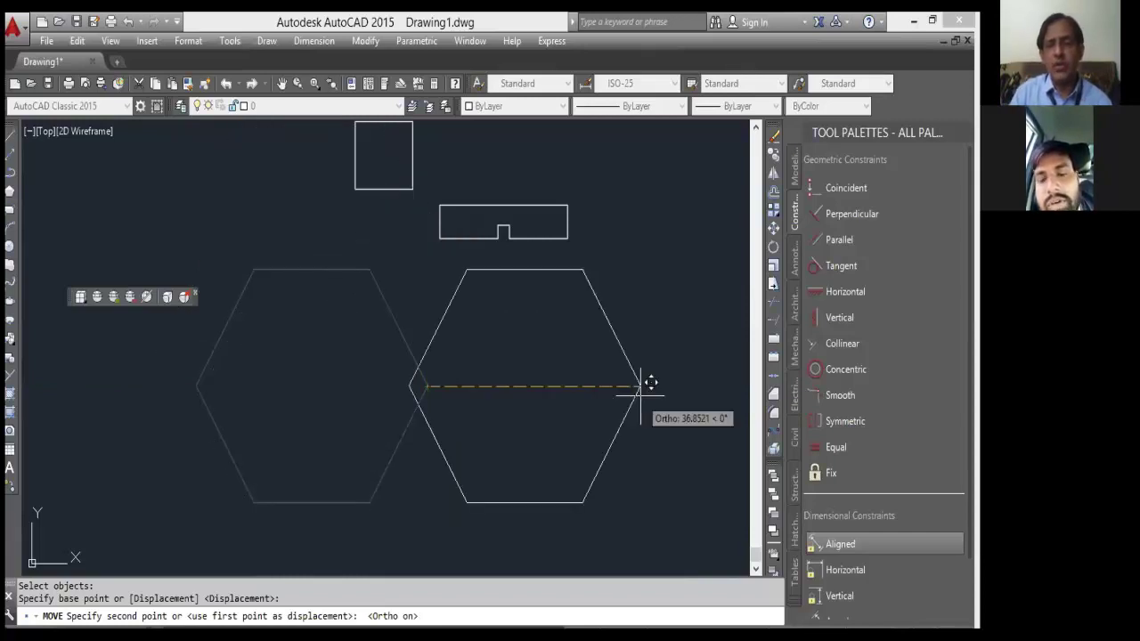
{"action": "key", "text": "F8"}
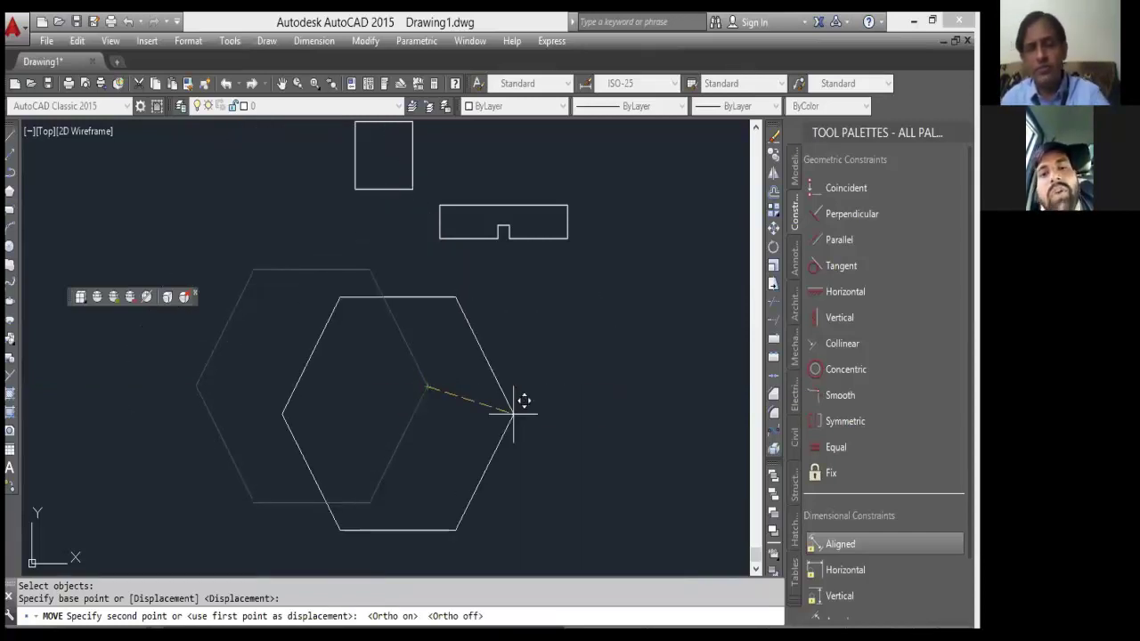
{"action": "left_click", "coordinate": [322, 336]}
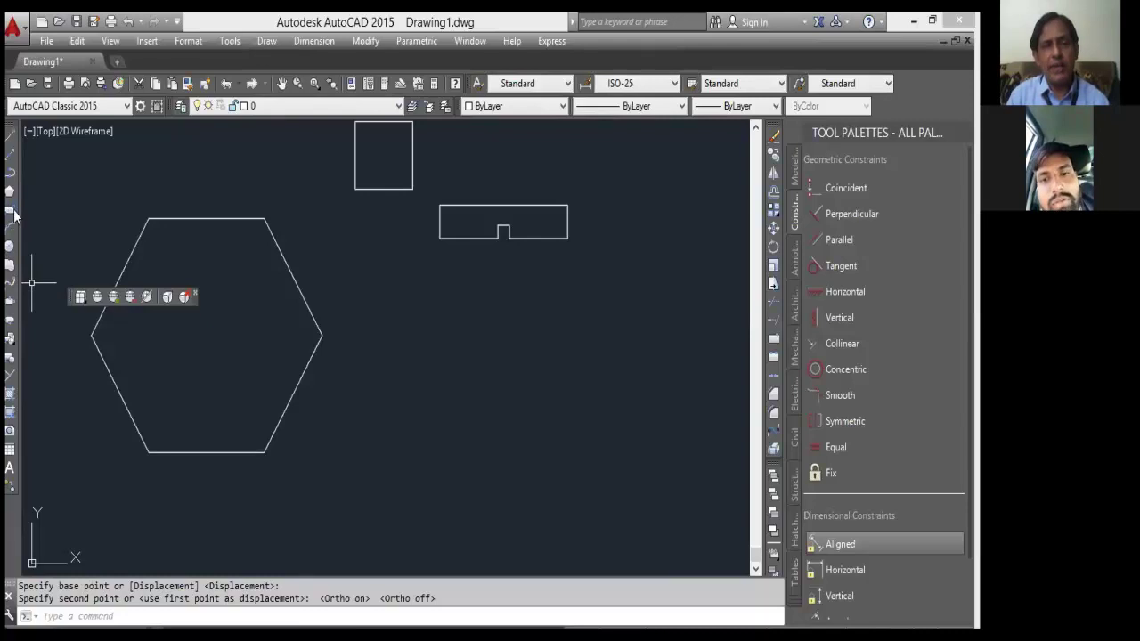
Draw a five-sided polygon inscribed in a radius-10 circle below the hexagon
{"action": "left_click", "coordinate": [8, 194]}
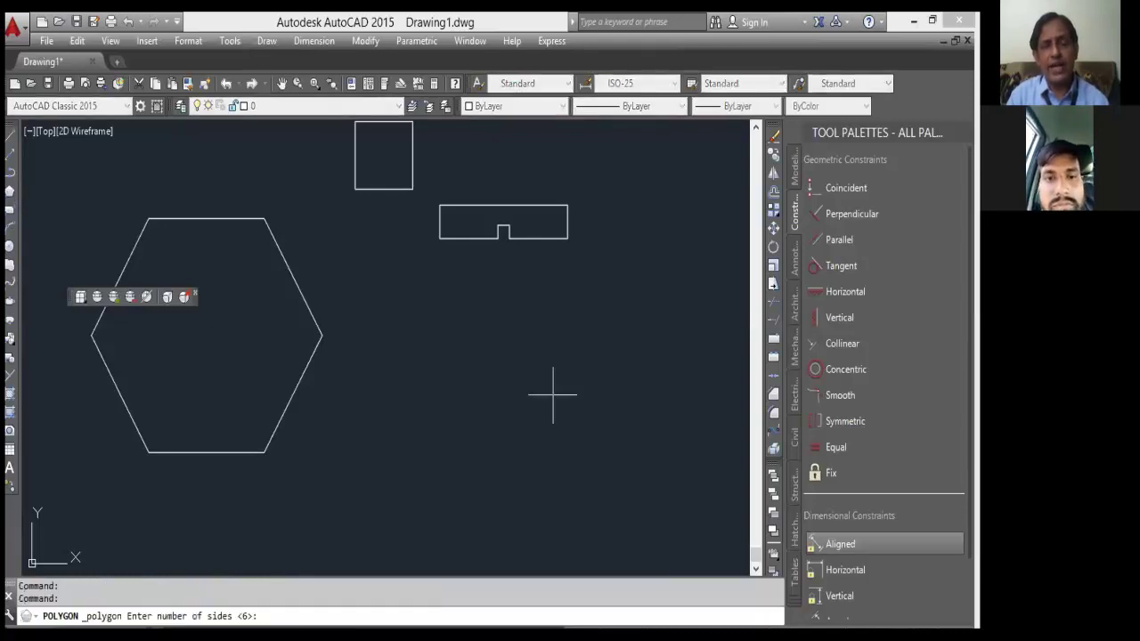
{"action": "type", "text": "5"}
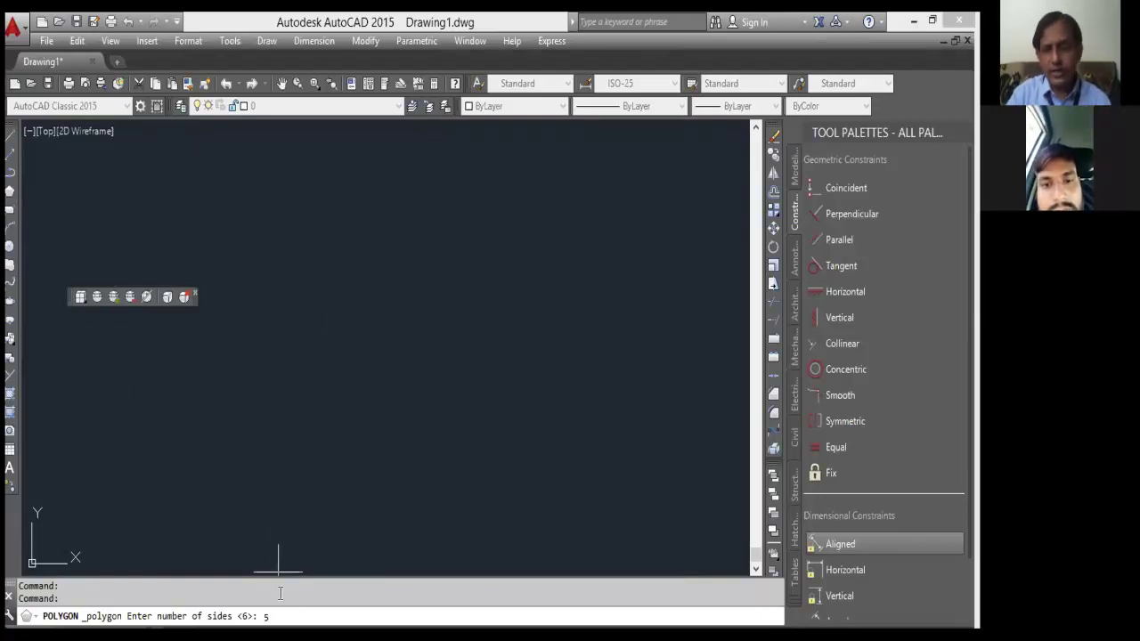
{"action": "key", "text": "Return"}
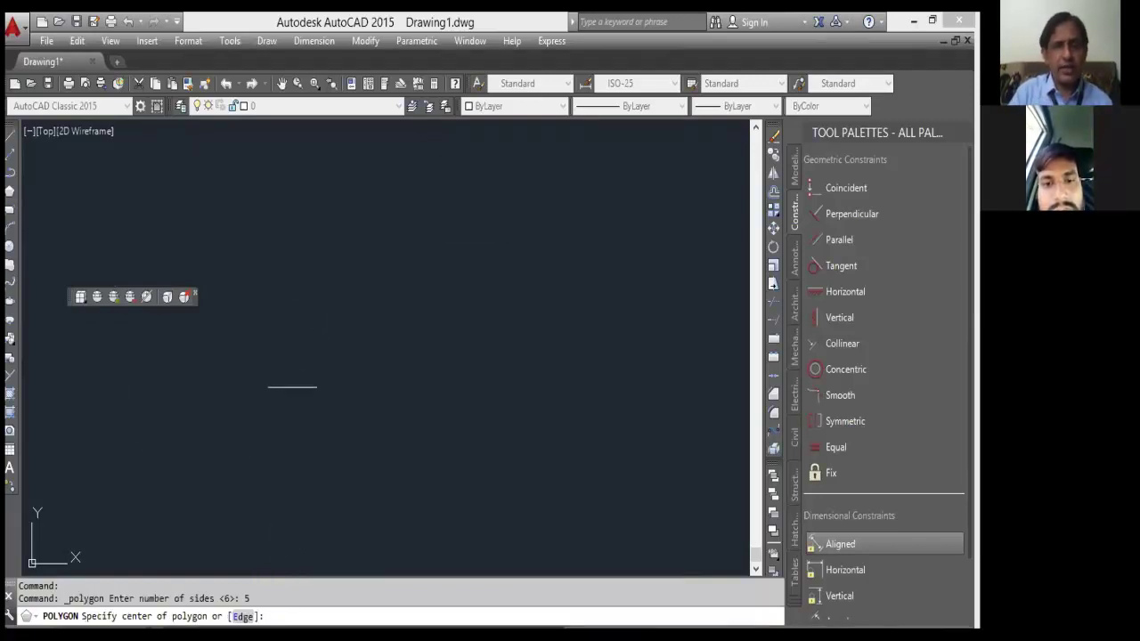
{"action": "left_click", "coordinate": [289, 357]}
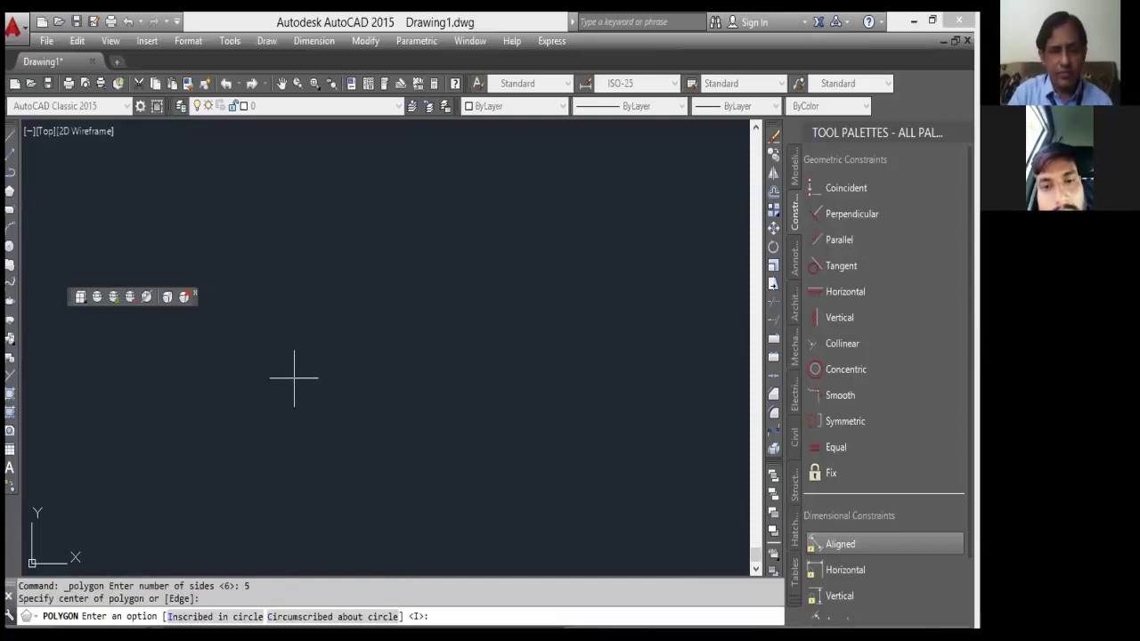
{"action": "key", "text": "Return"}
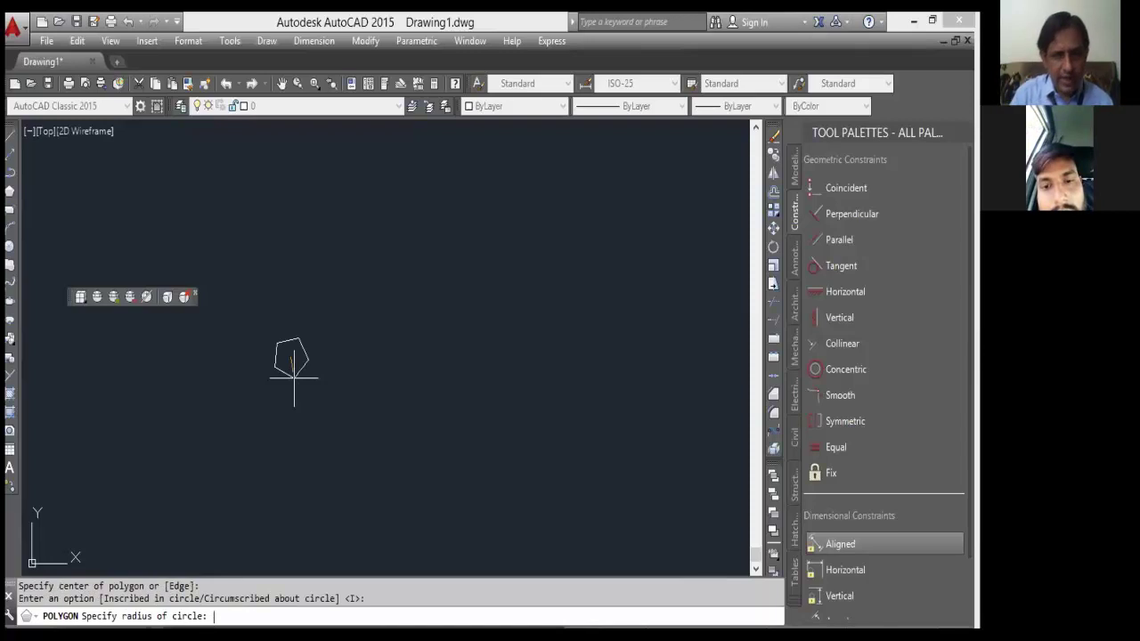
{"action": "type", "text": "10"}
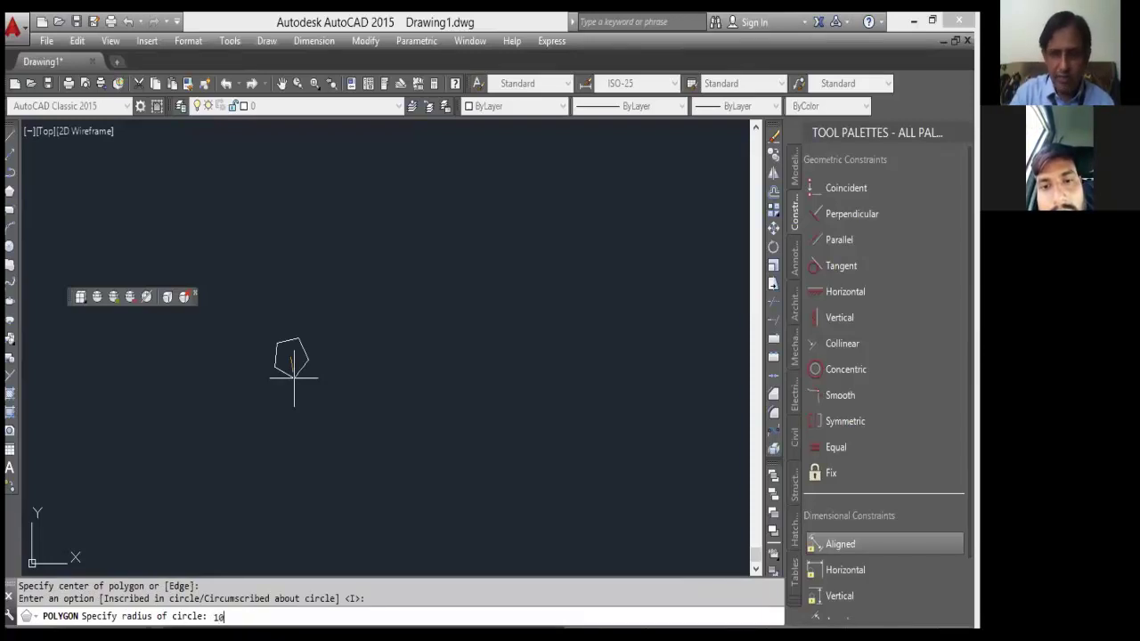
{"action": "key", "text": "Return"}
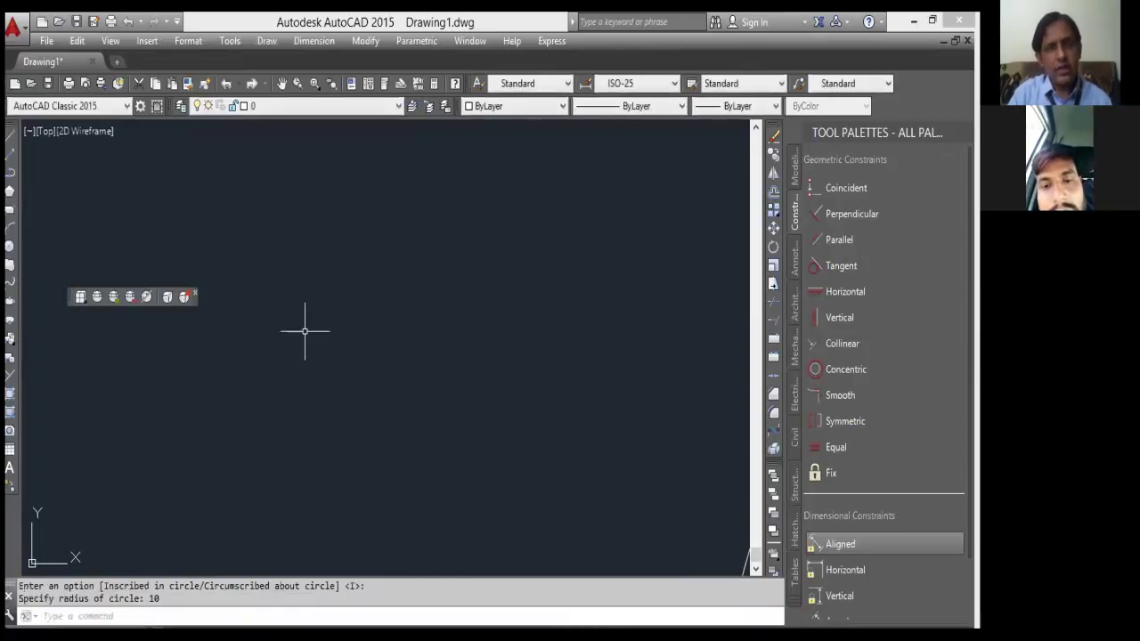
Run ZOOM All, then re-frame the view around the hexagon and pentagon
{"action": "type", "text": "z"}
{"action": "key", "text": "Return"}
{"action": "type", "text": "a"}
{"action": "key", "text": "Return"}
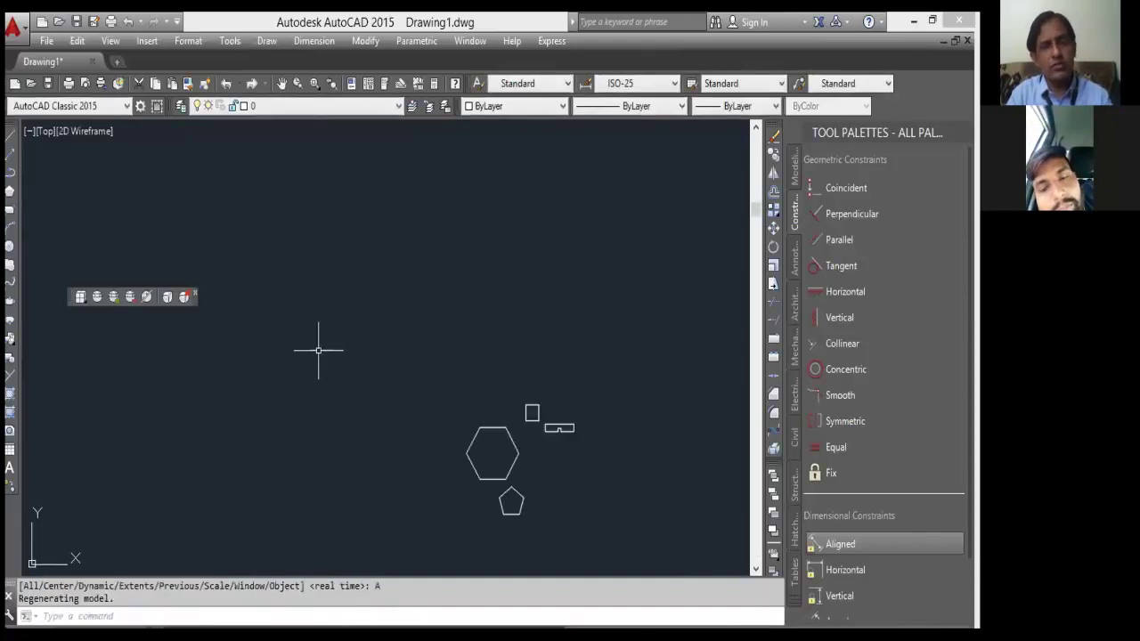
{"action": "mouse_move", "coordinate": [499, 382]}
{"action": "middle_mouse_down"}
{"action": "mouse_move", "coordinate": [471, 399]}
{"action": "mouse_move", "coordinate": [369, 357]}
{"action": "middle_mouse_up"}
{"action": "scroll", "coordinate": [433, 318], "scroll_direction": "up", "scroll_amount": 3}
{"action": "scroll", "coordinate": [425, 407], "scroll_direction": "up", "scroll_amount": 1}
{"action": "scroll", "coordinate": [440, 367], "scroll_direction": "up", "scroll_amount": 2}
{"action": "scroll", "coordinate": [440, 366], "scroll_direction": "up", "scroll_amount": 1}
{"action": "scroll", "coordinate": [382, 311], "scroll_direction": "up", "scroll_amount": 1}
{"action": "middle_click_drag", "start_coordinate": [402, 369], "coordinate": [384, 313]}
{"action": "scroll", "coordinate": [411, 312], "scroll_direction": "down", "scroll_amount": 2}
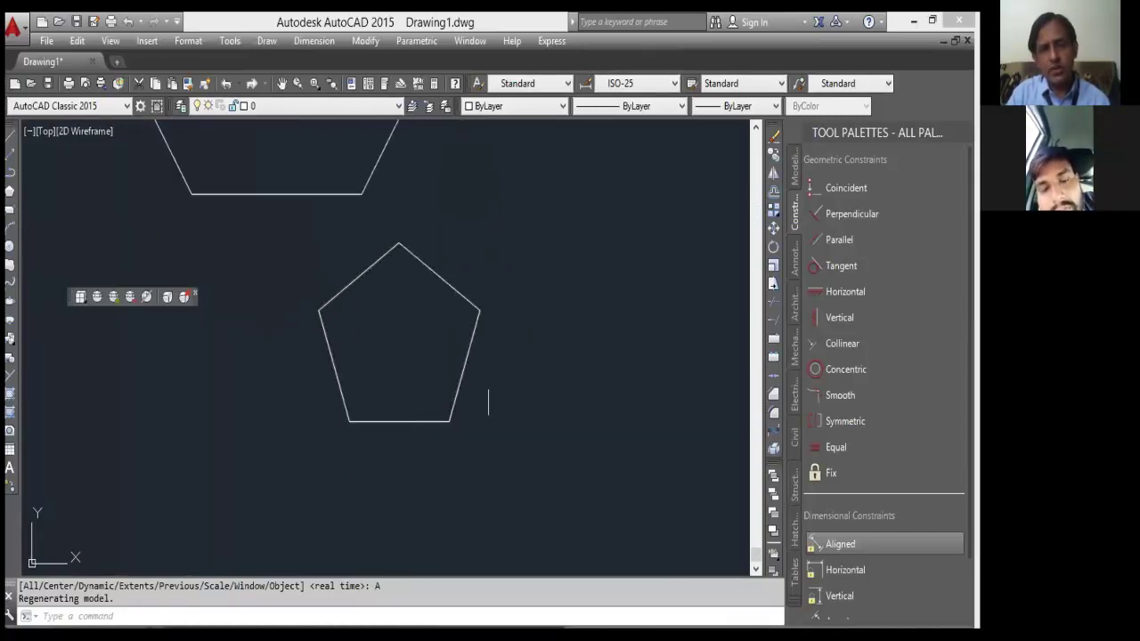
{"action": "scroll", "coordinate": [504, 247], "scroll_direction": "down", "scroll_amount": 1}
{"action": "middle_click_drag", "start_coordinate": [504, 247], "coordinate": [402, 338]}
{"action": "scroll", "coordinate": [490, 273], "scroll_direction": "down", "scroll_amount": 2}
{"action": "scroll", "coordinate": [480, 243], "scroll_direction": "down", "scroll_amount": 2}
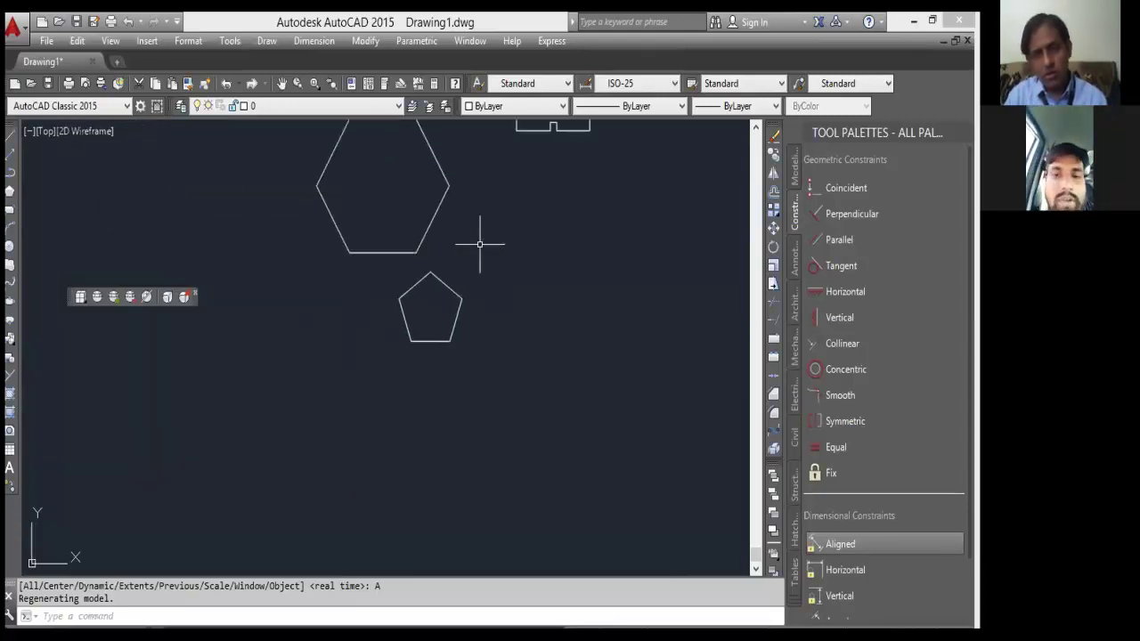
{"action": "middle_click_drag", "start_coordinate": [480, 244], "coordinate": [412, 267]}
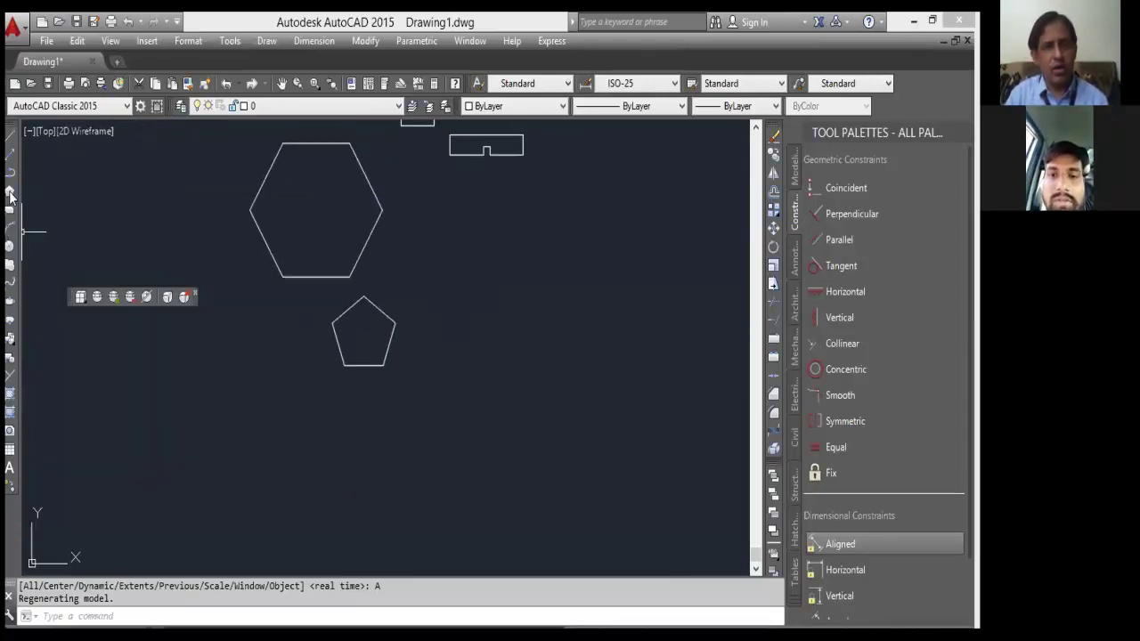
Draw an eight-sided polygon inscribed in a radius-15 circle to the right of the pentagon
{"action": "left_click", "coordinate": [10, 192]}
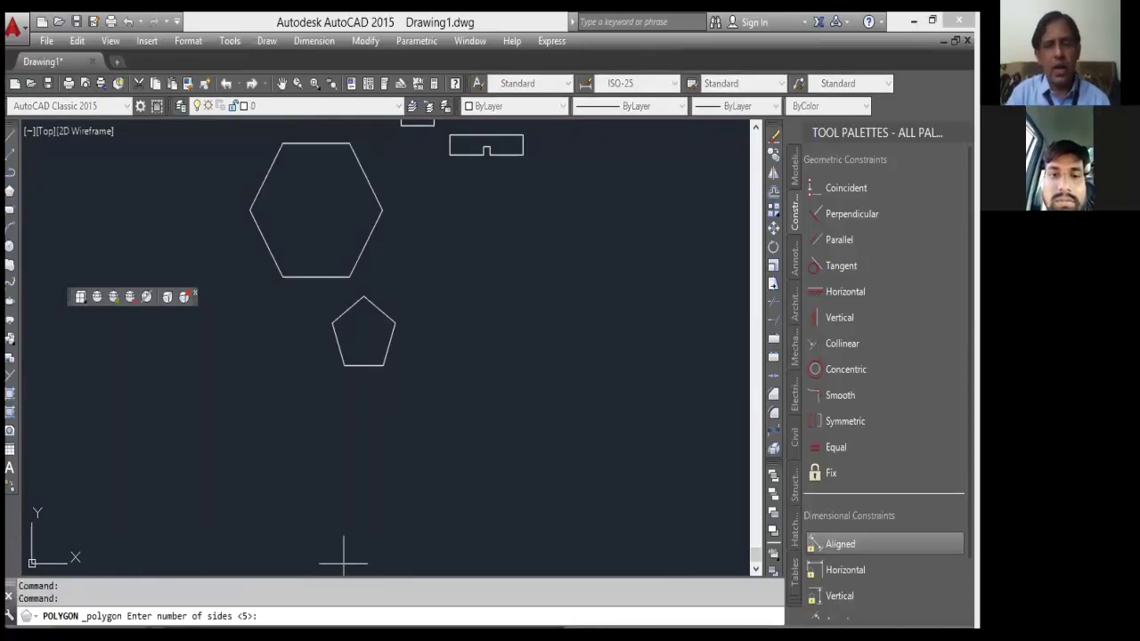
{"action": "type", "text": "8"}
{"action": "key", "text": "Return"}
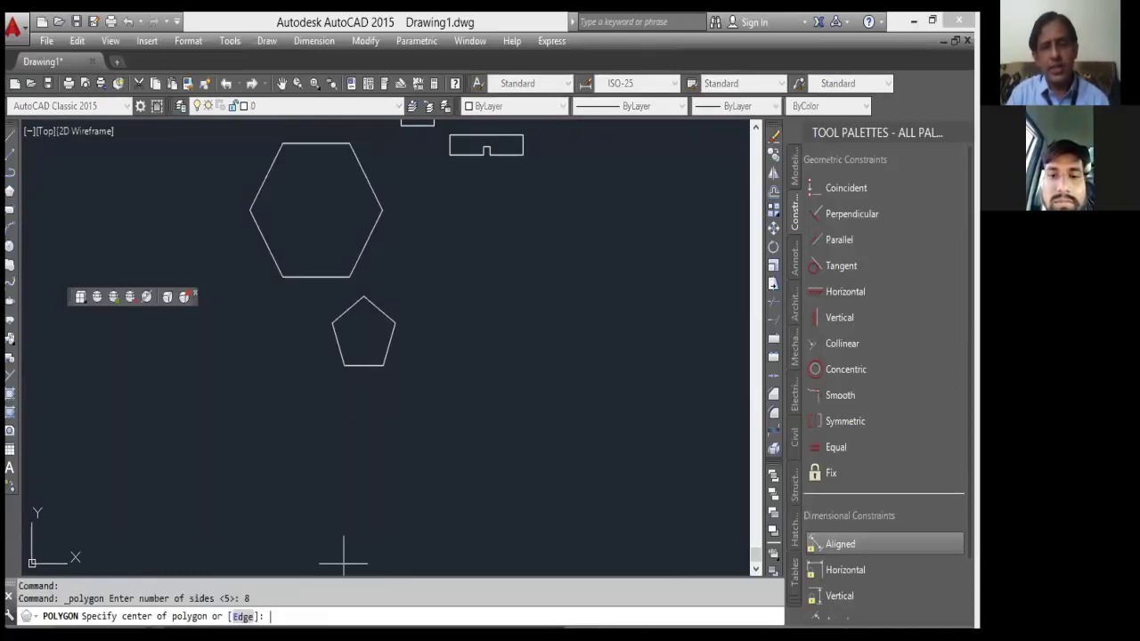
{"action": "left_click", "coordinate": [596, 313]}
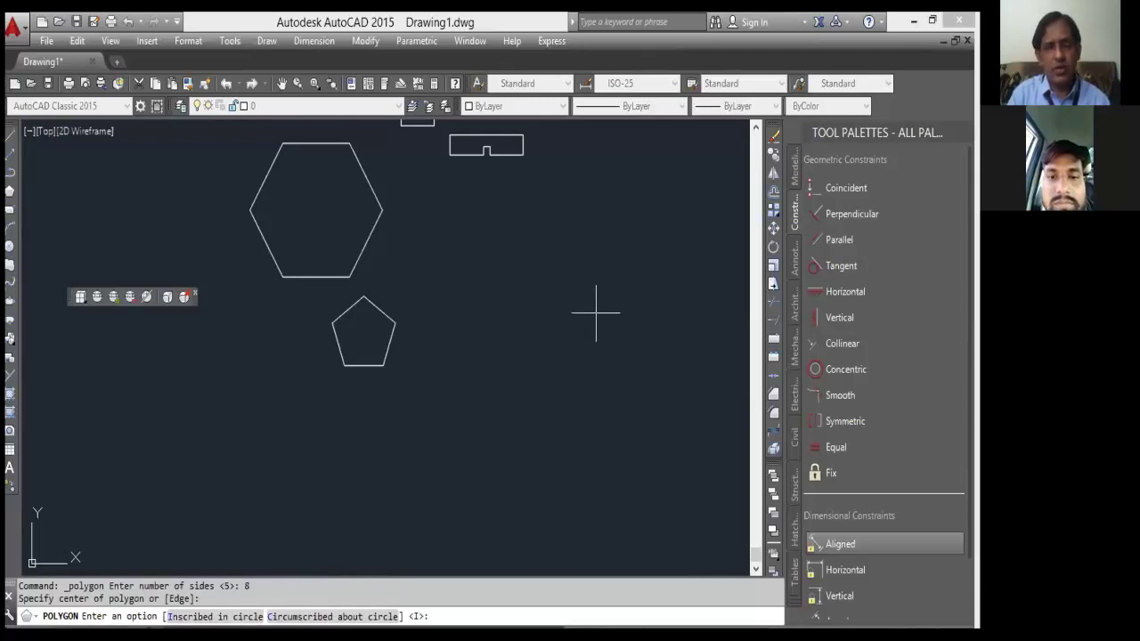
{"action": "key", "text": "Return"}
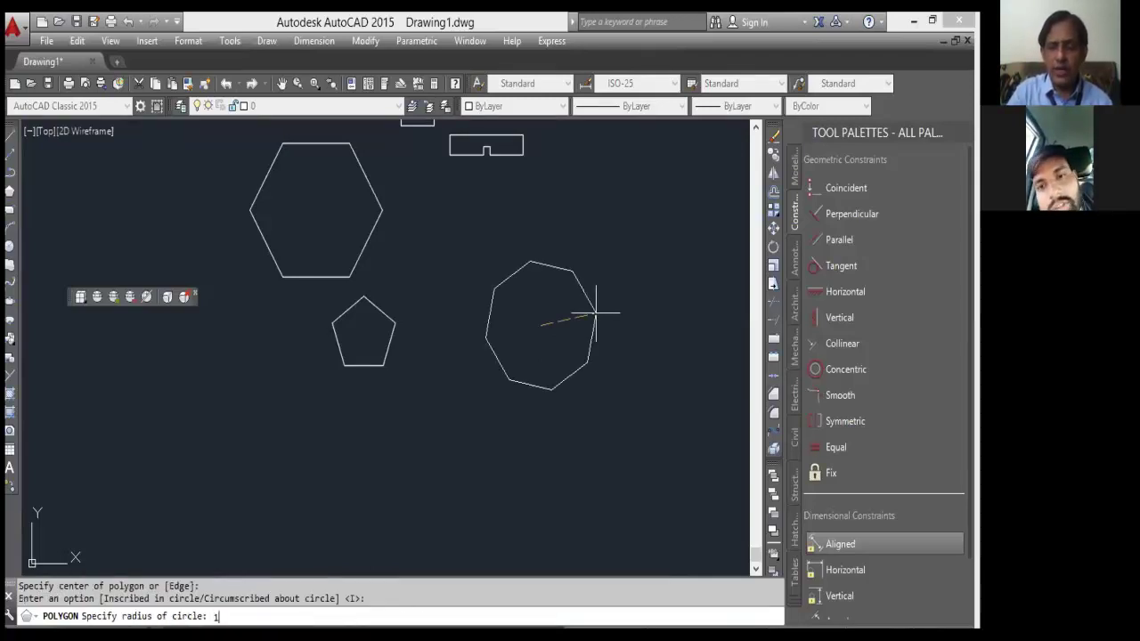
{"action": "type", "text": "5"}
{"action": "key", "text": "Return"}
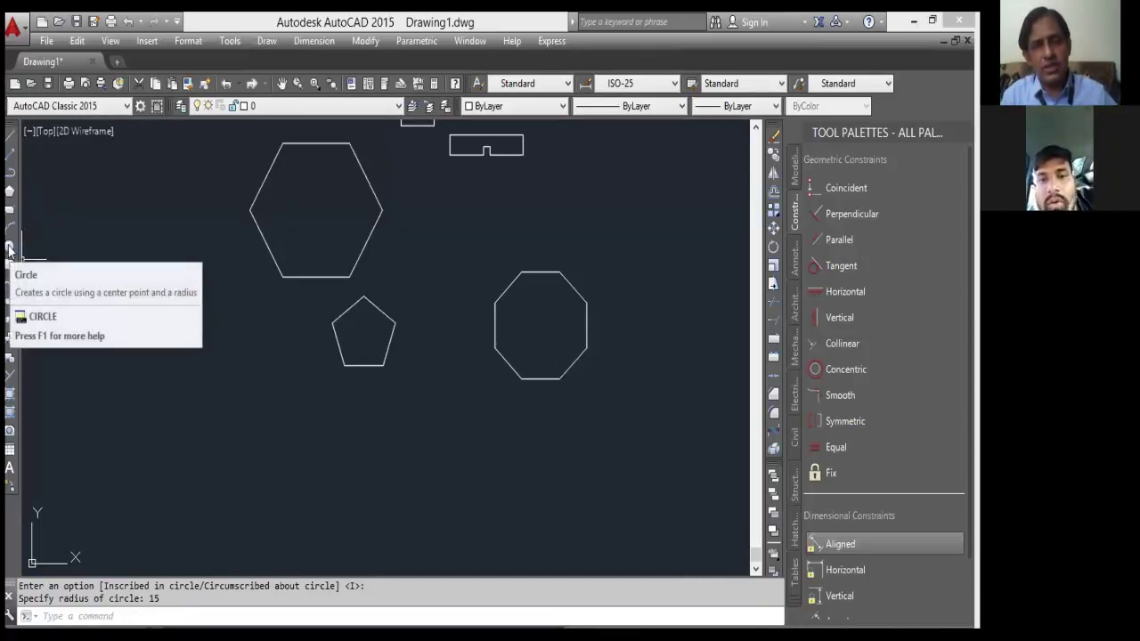
Draw a radius-20 circle below the small pentagon
{"action": "left_click", "coordinate": [10, 250]}
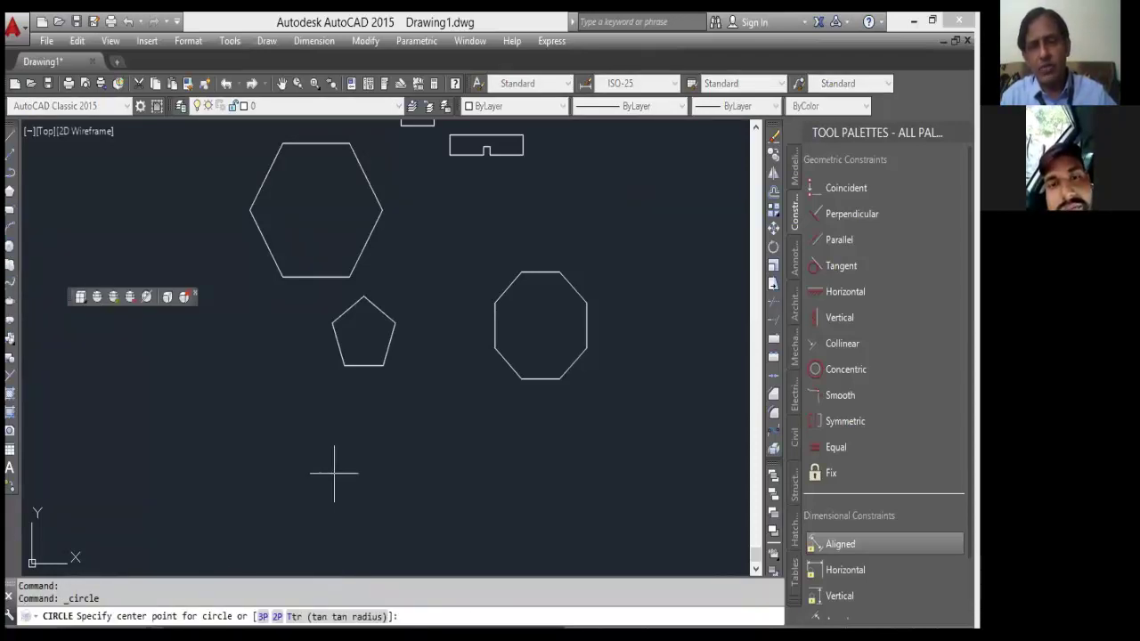
{"action": "left_click", "coordinate": [421, 465]}
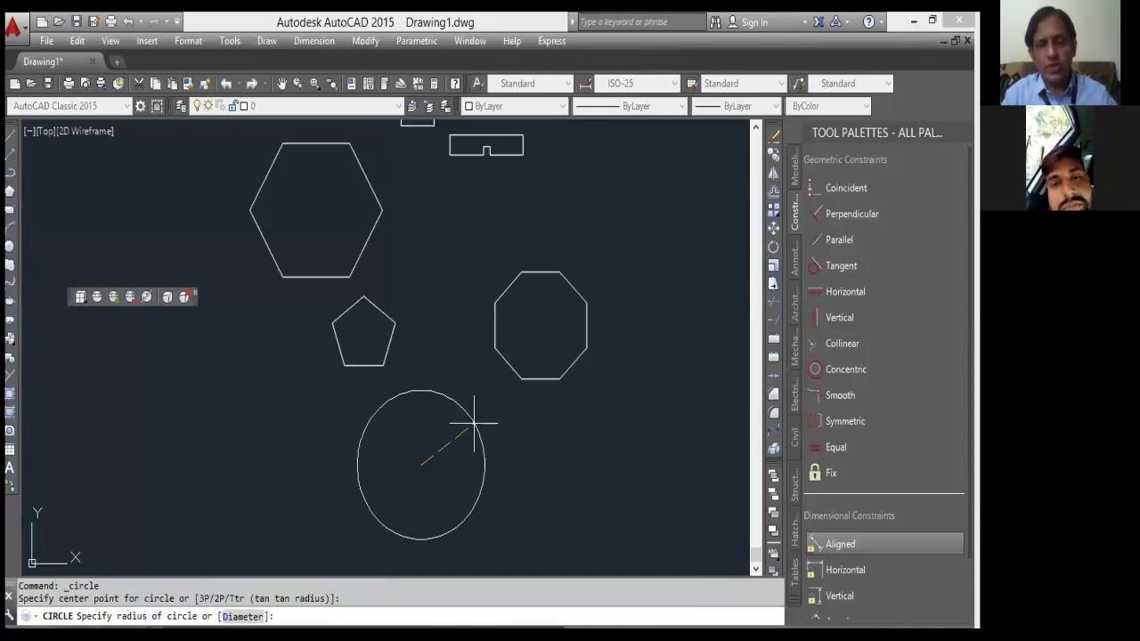
{"action": "type", "text": "20"}
{"action": "key", "text": "Return"}
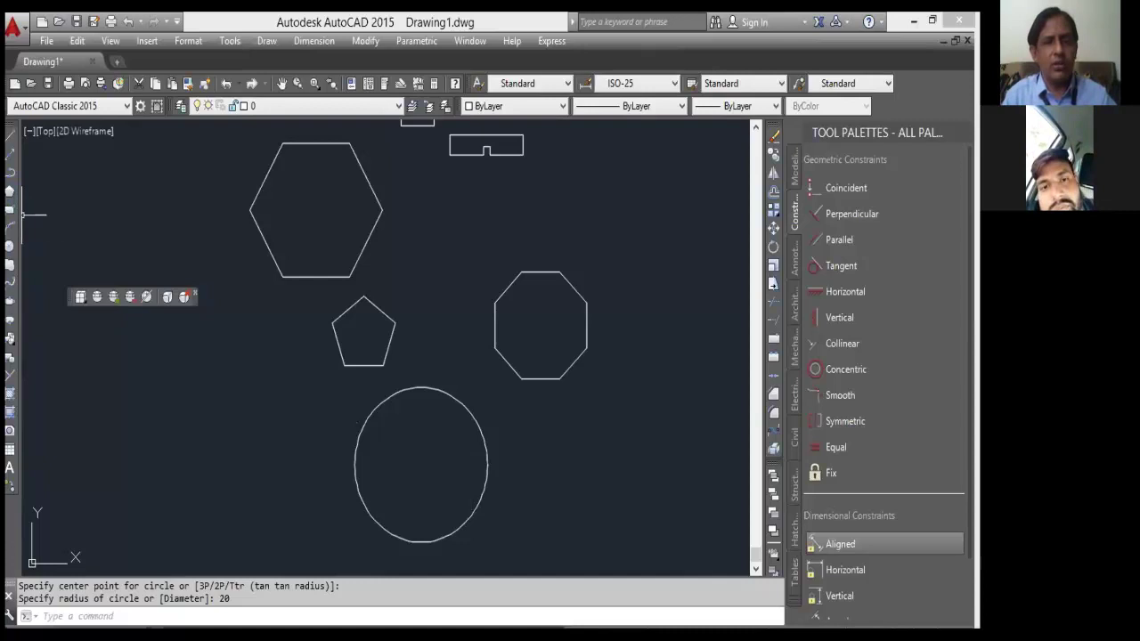
Draw a five-sided polygon inscribed in the circle, centred on it with radius 20
{"action": "left_click", "coordinate": [9, 193]}
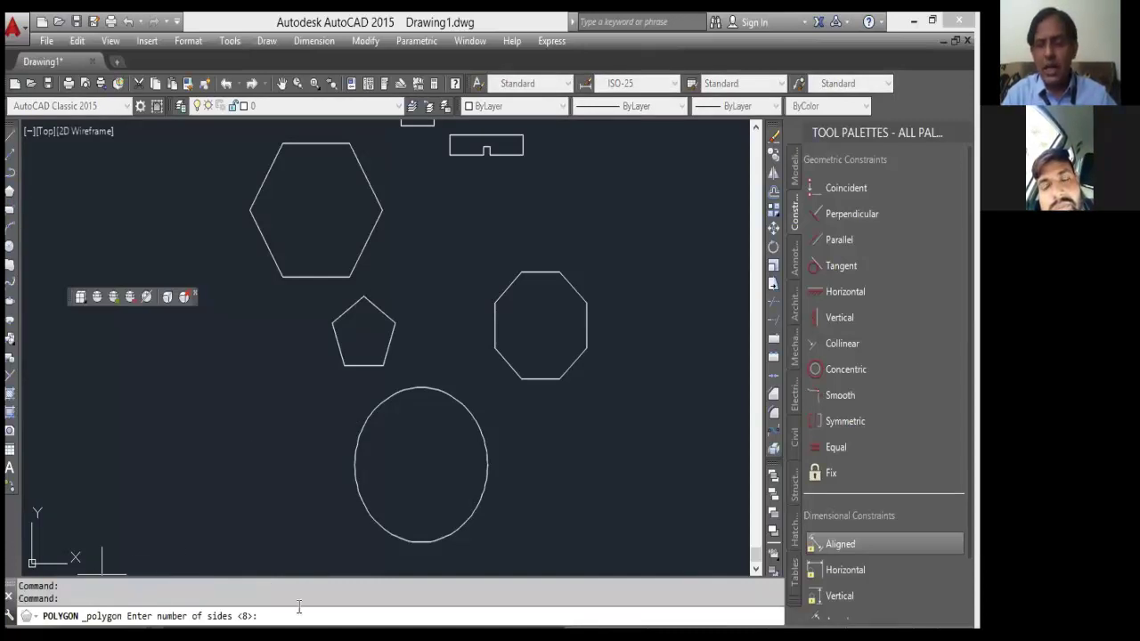
{"action": "type", "text": "5"}
{"action": "key", "text": "Return"}
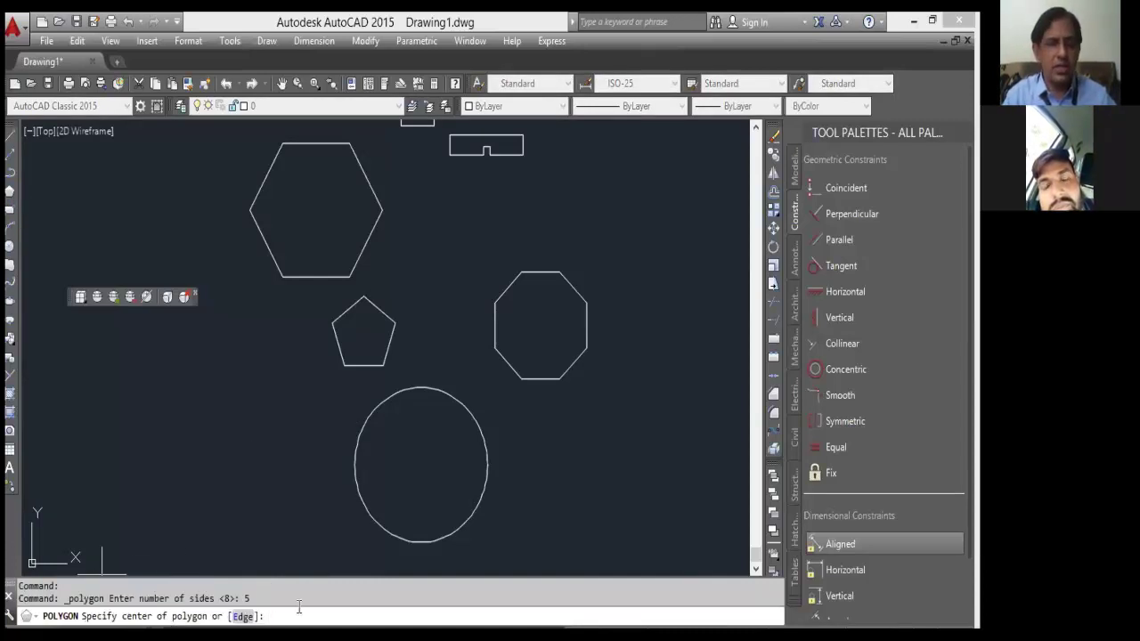
{"action": "left_click", "coordinate": [421, 464]}
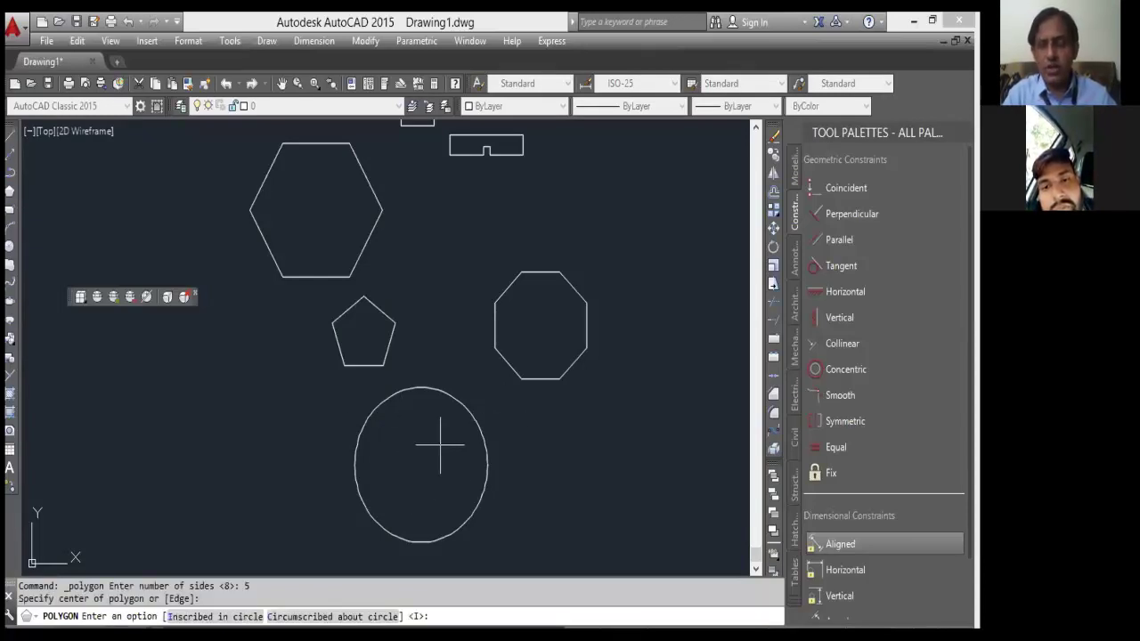
{"action": "type", "text": "I"}
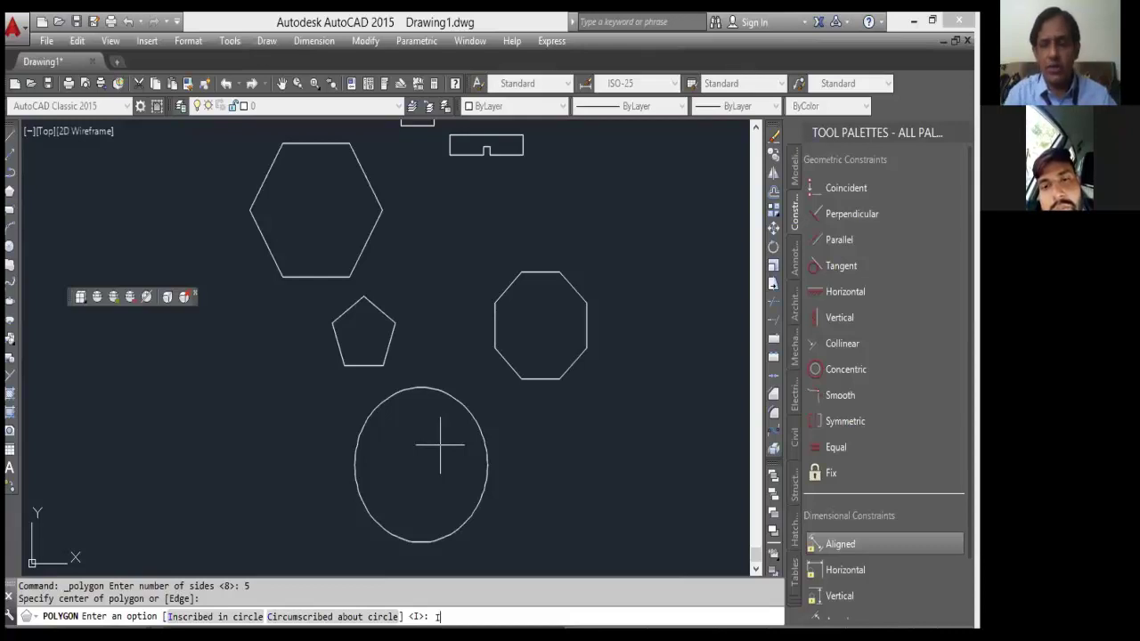
{"action": "key", "text": "Return"}
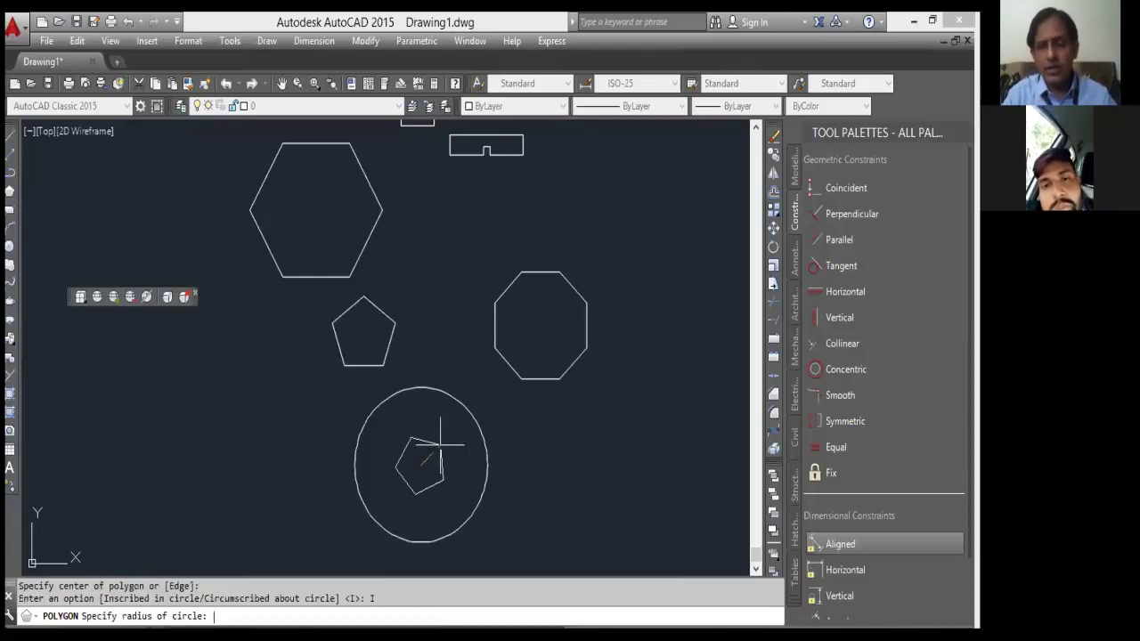
{"action": "type", "text": "20"}
{"action": "key", "text": "Return"}
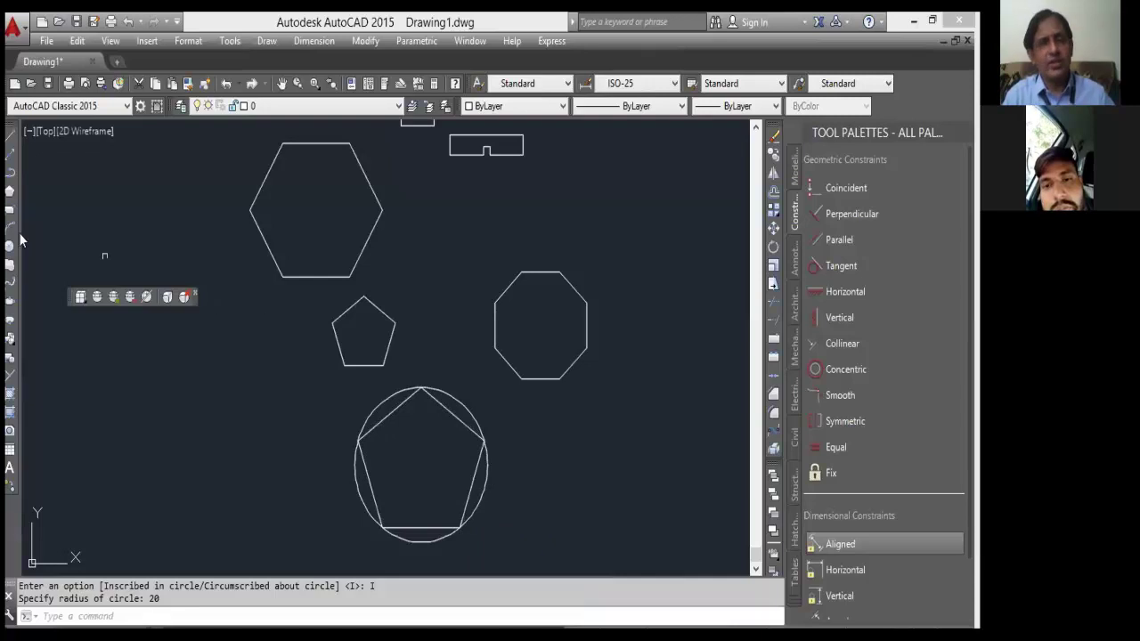
{"action": "left_click", "coordinate": [9, 193]}
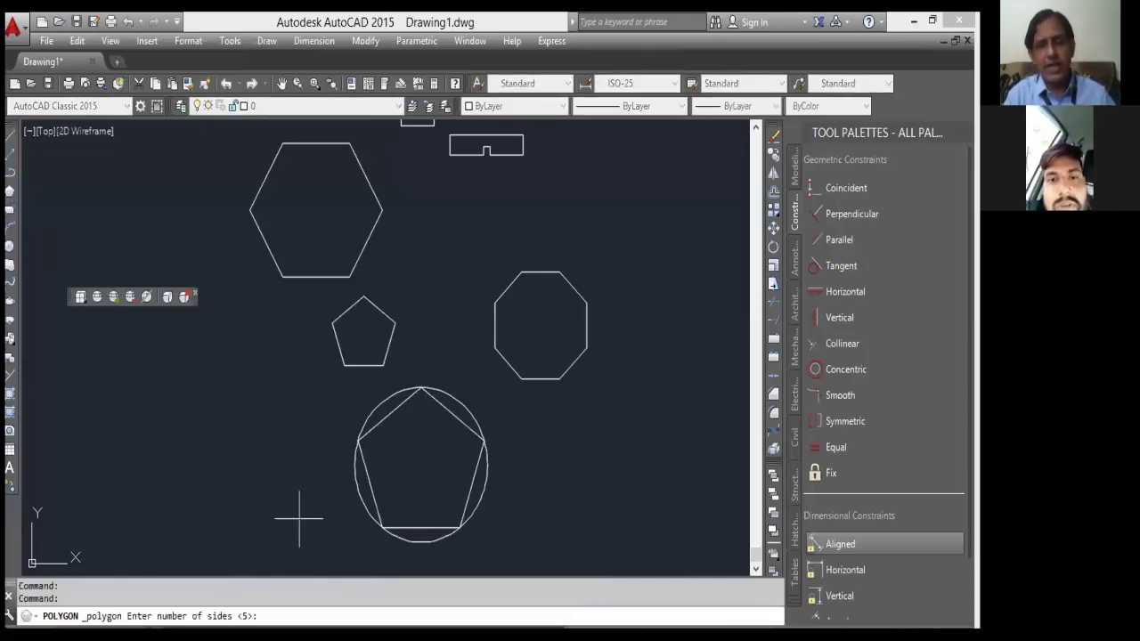
Draw a radius-20 pentagon circumscribed about the circle, sharing its centre
{"action": "key", "text": "Return"}
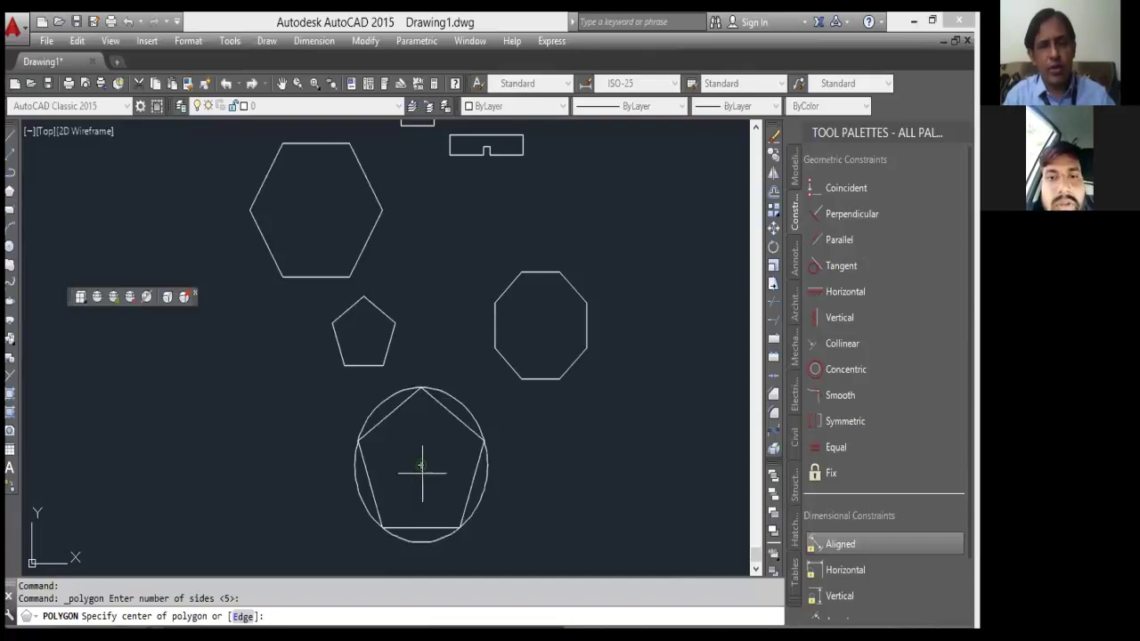
{"action": "left_click", "coordinate": [421, 465]}
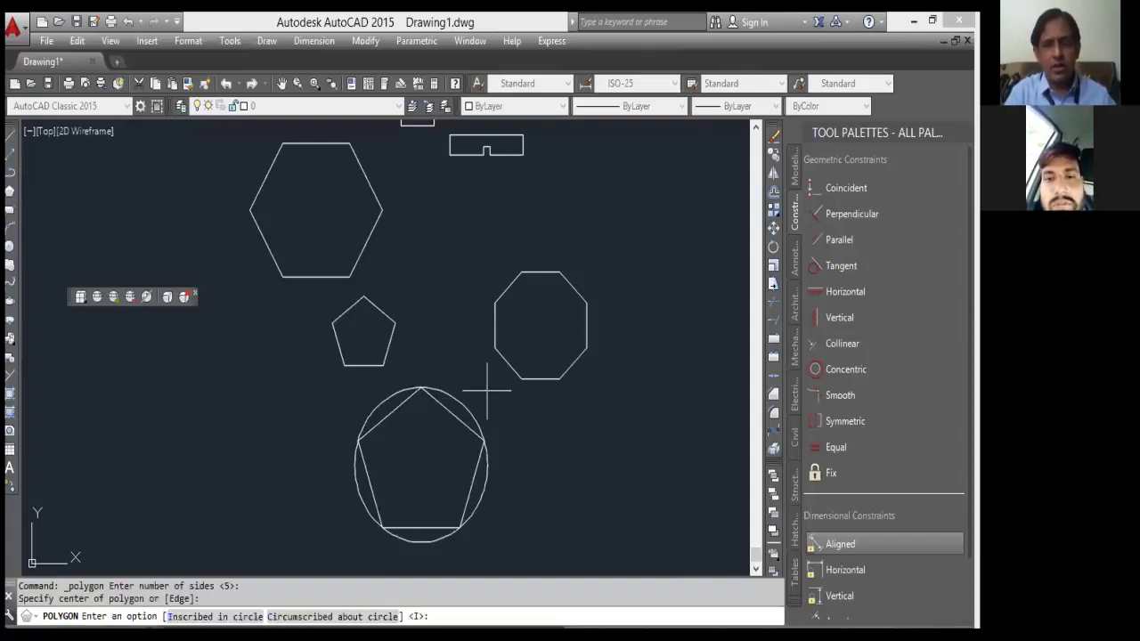
{"action": "type", "text": "C"}
{"action": "key", "text": "Return"}
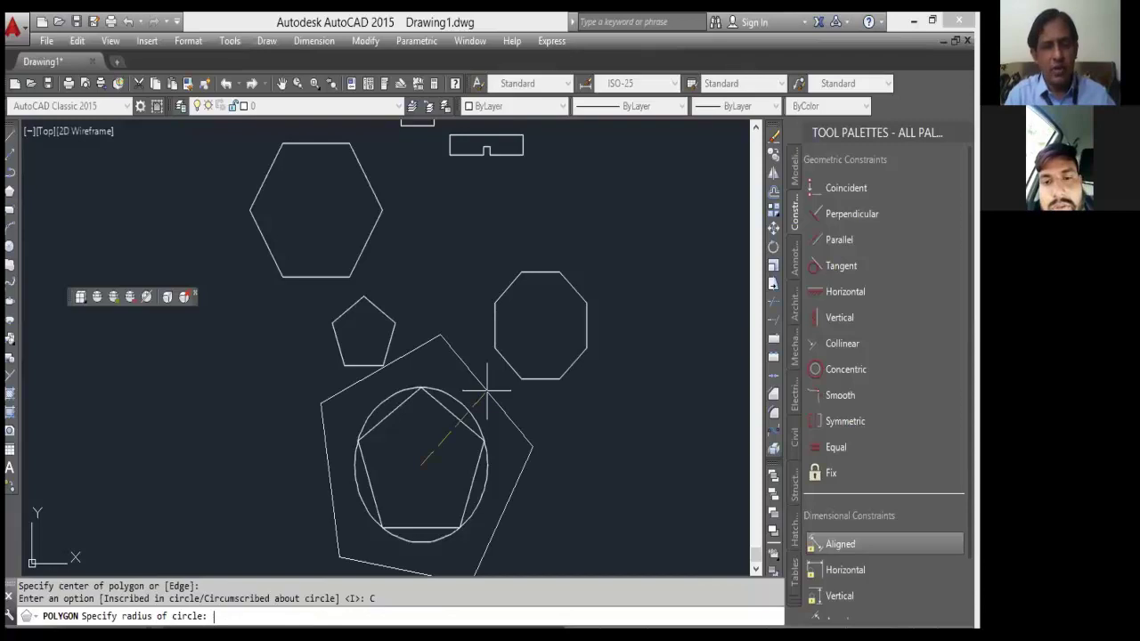
{"action": "type", "text": "20"}
{"action": "key", "text": "Return"}
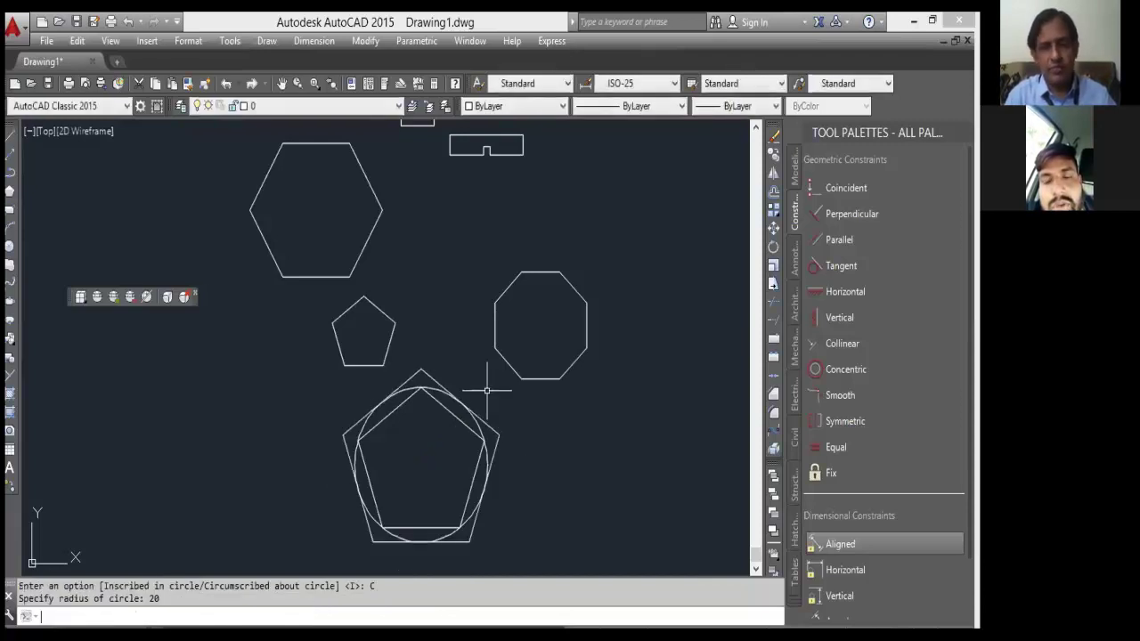
{"action": "scroll", "coordinate": [445, 440], "scroll_direction": "up", "scroll_amount": 2}
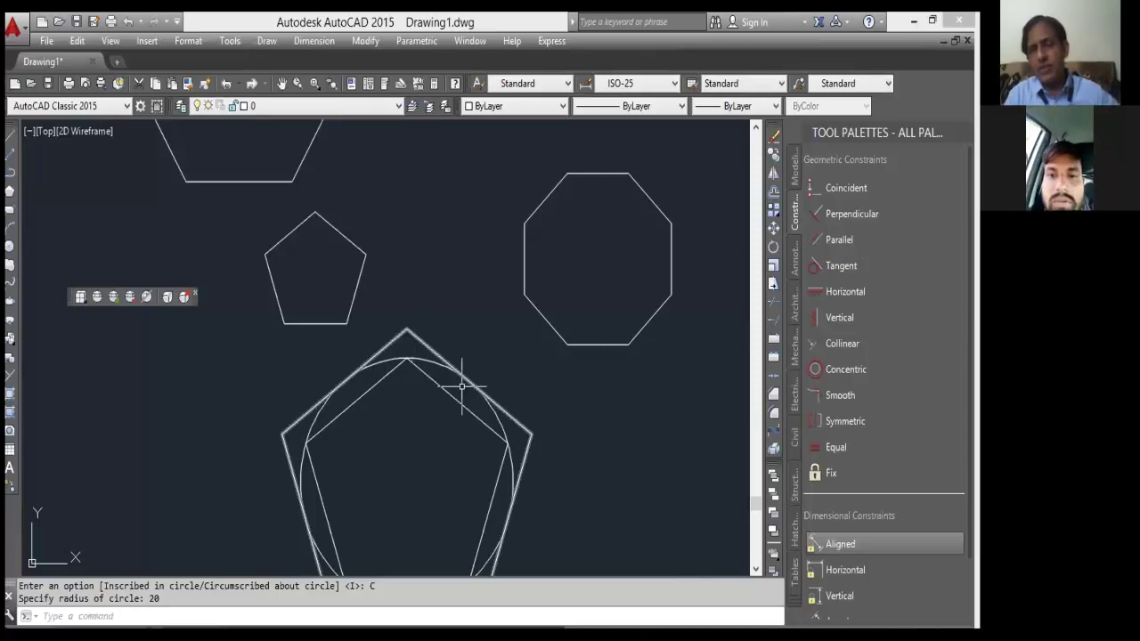
{"action": "middle_click_drag", "start_coordinate": [437, 364], "coordinate": [466, 257]}
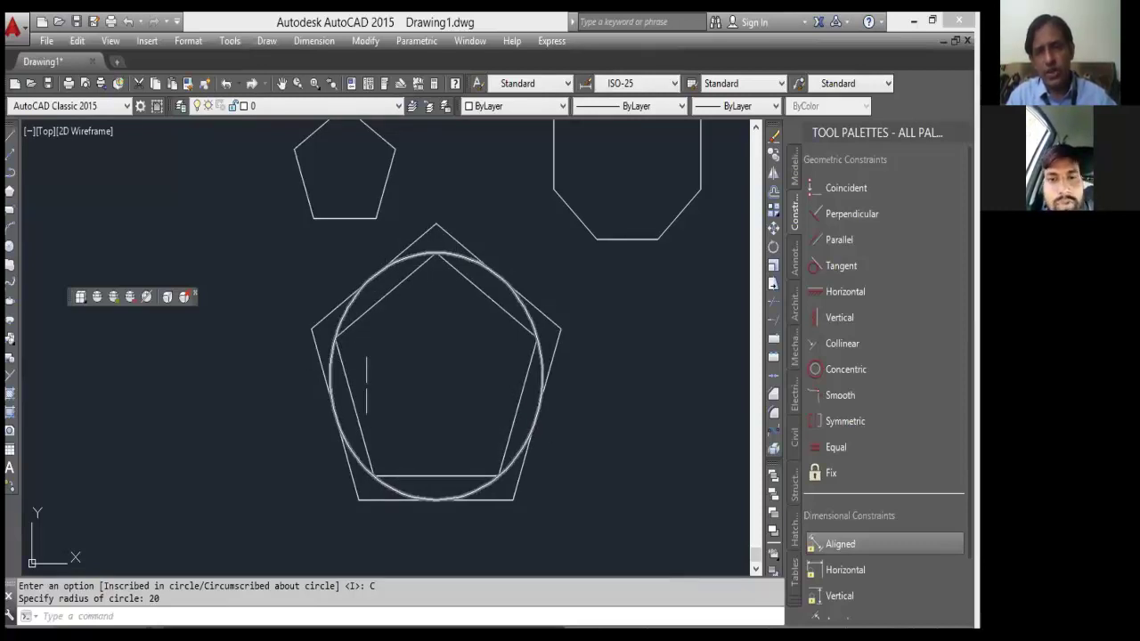
{"action": "middle_click_drag", "start_coordinate": [460, 323], "coordinate": [440, 327]}
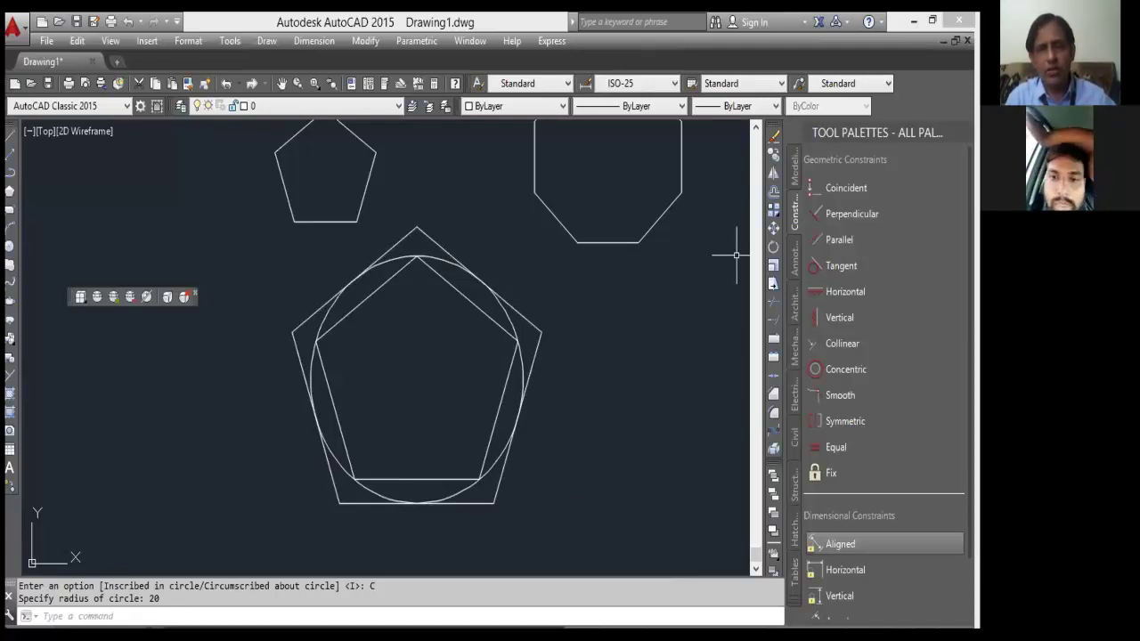
{"action": "left_click", "coordinate": [440, 278]}
{"action": "key", "text": "Delete"}
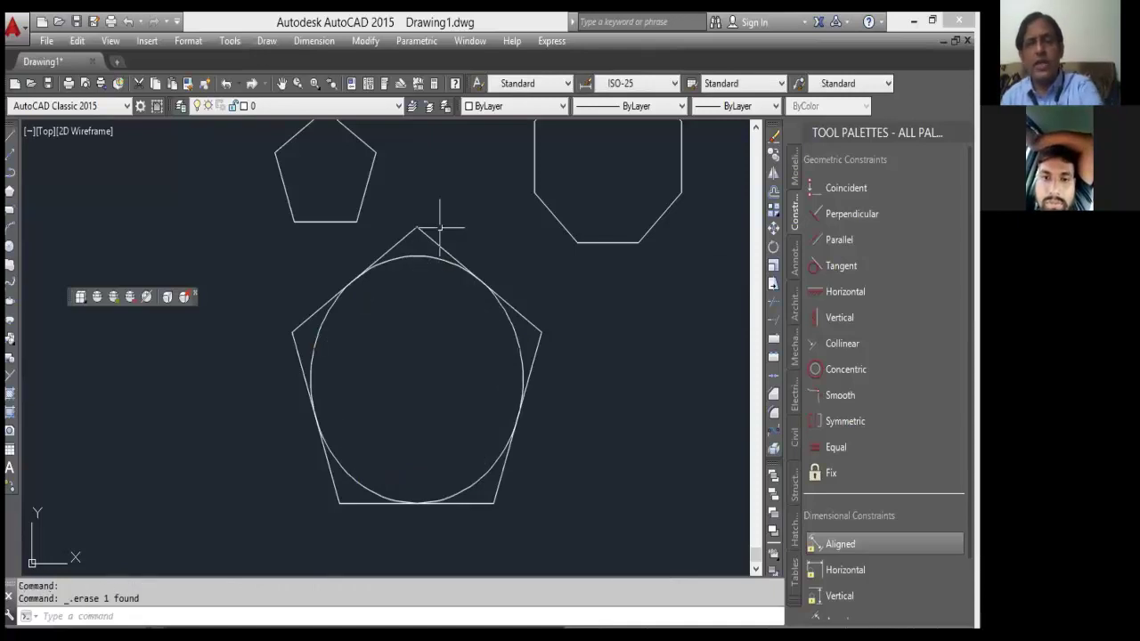
{"action": "left_click", "coordinate": [419, 228]}
{"action": "key", "text": "Delete"}
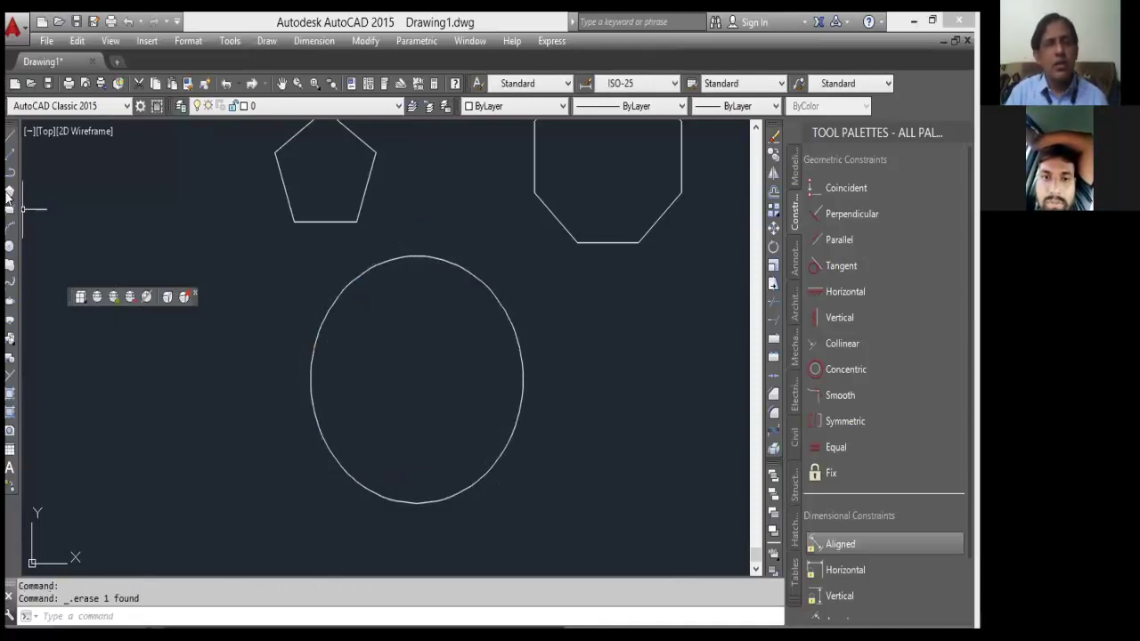
{"action": "left_click", "coordinate": [10, 192]}
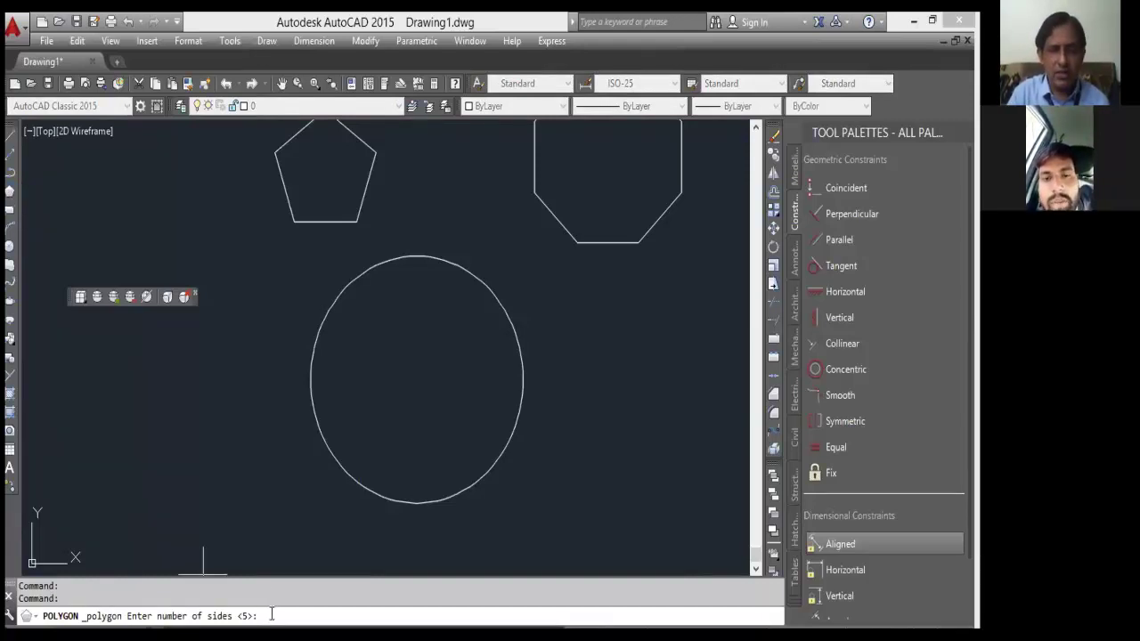
{"action": "key", "text": "Return"}
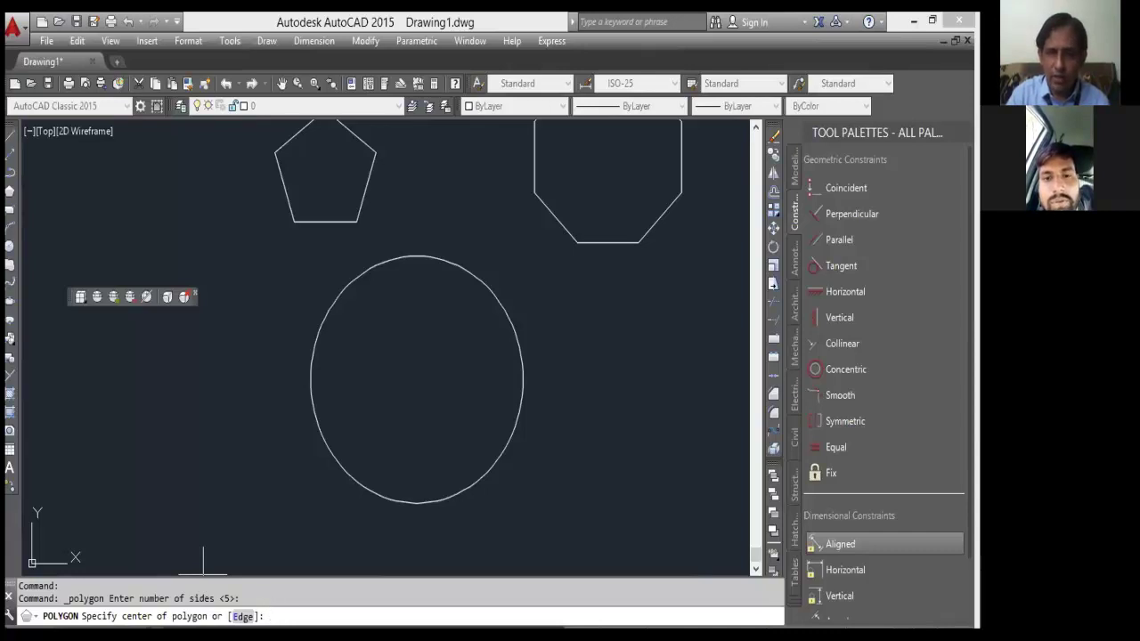
{"action": "left_click", "coordinate": [414, 382]}
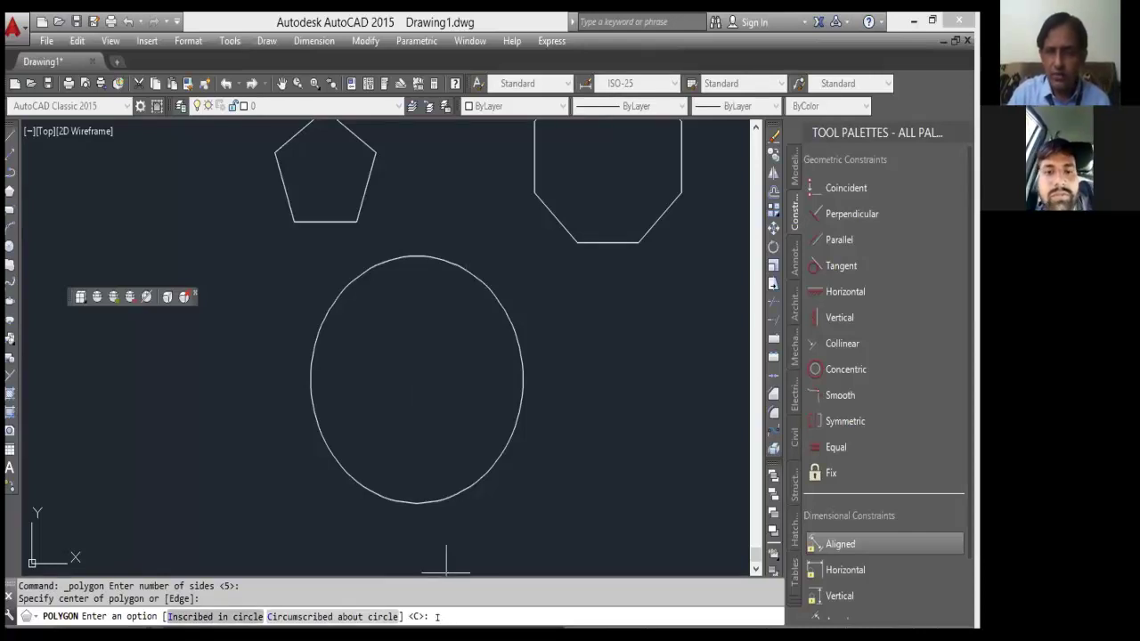
{"action": "left_click", "coordinate": [246, 616]}
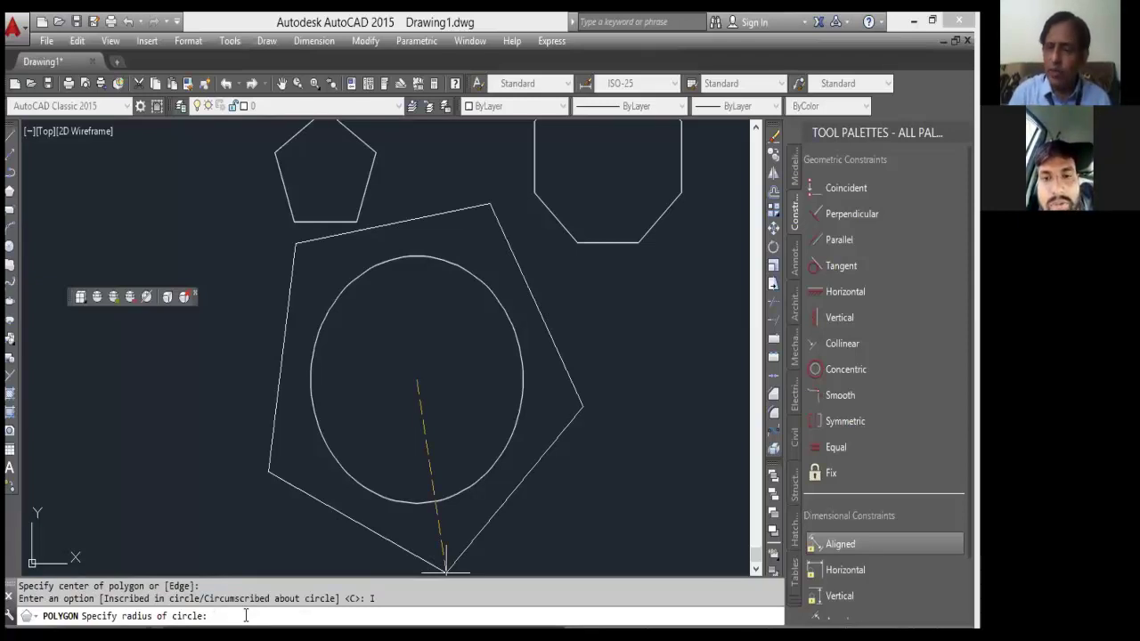
{"action": "type", "text": "20"}
{"action": "key", "text": "Return"}
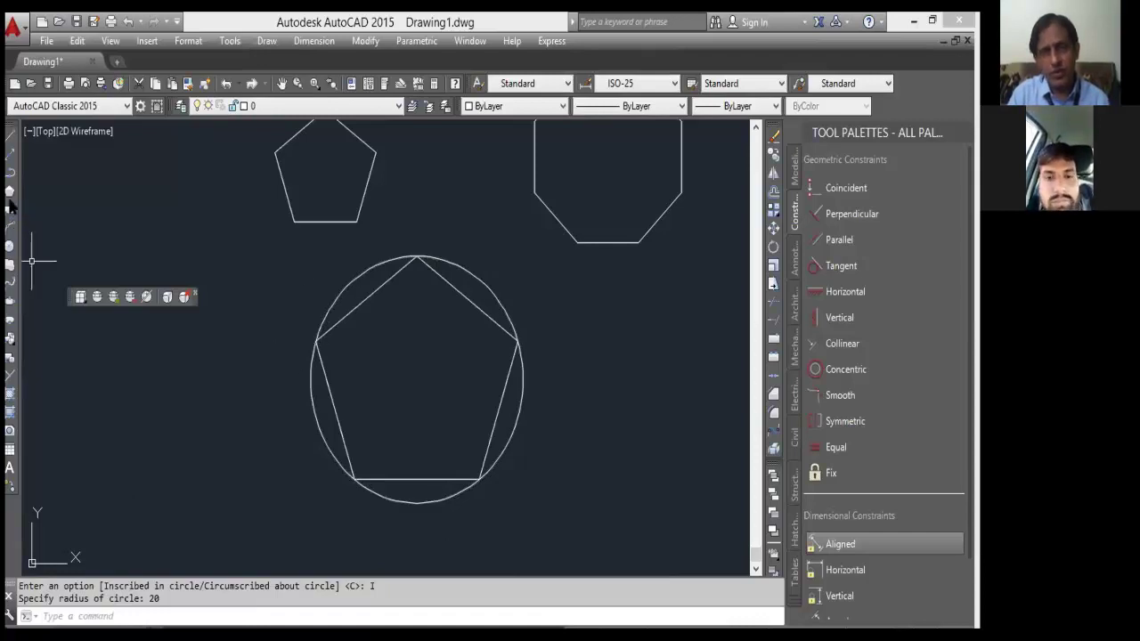
{"action": "left_click", "coordinate": [10, 192]}
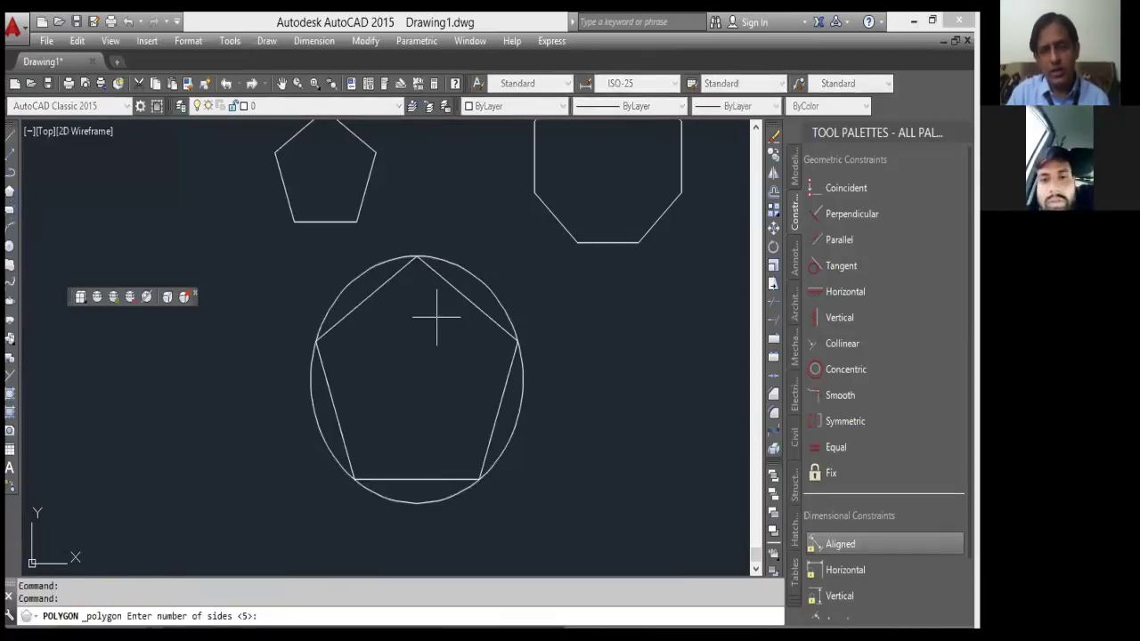
{"action": "key", "text": "Return"}
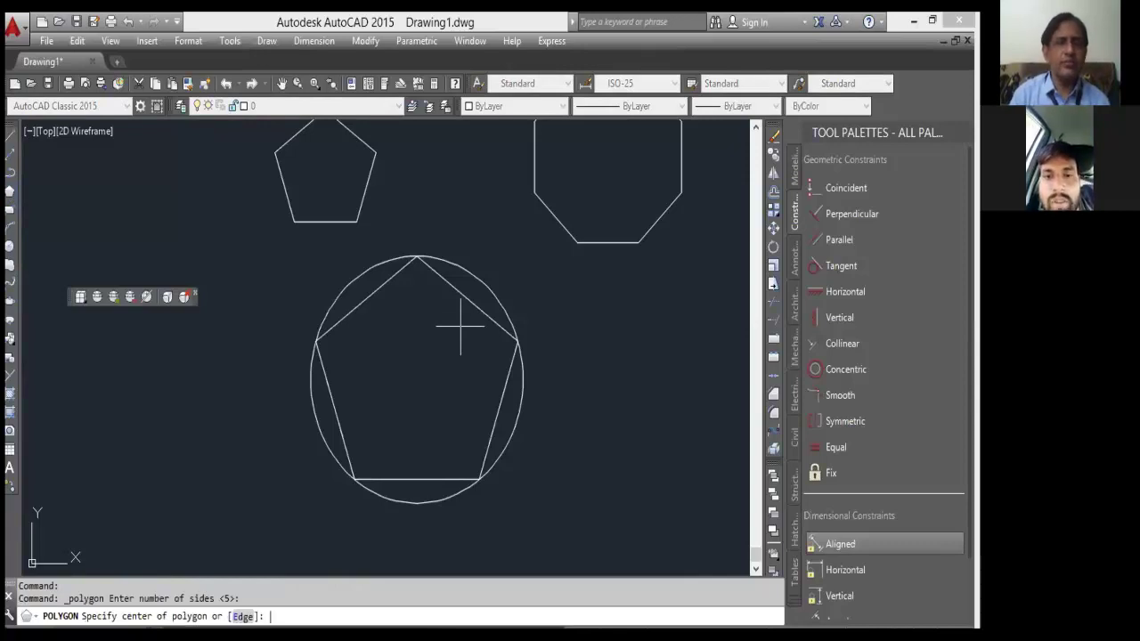
{"action": "left_click", "coordinate": [416, 380]}
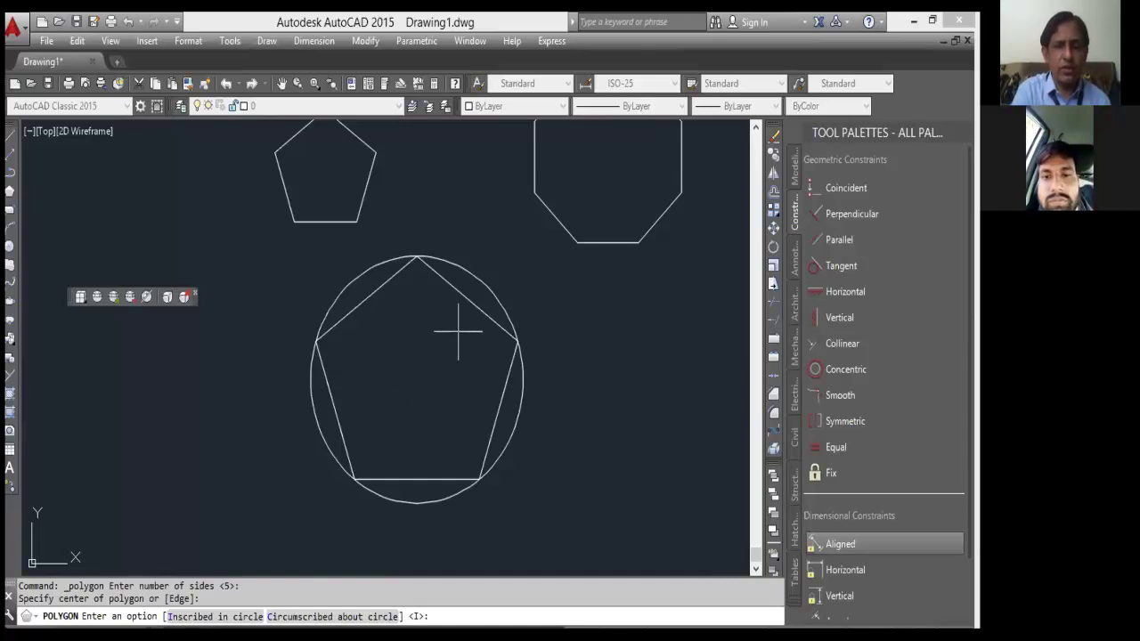
{"action": "type", "text": "c"}
{"action": "key", "text": "Return"}
{"action": "type", "text": "20"}
{"action": "key", "text": "Return"}
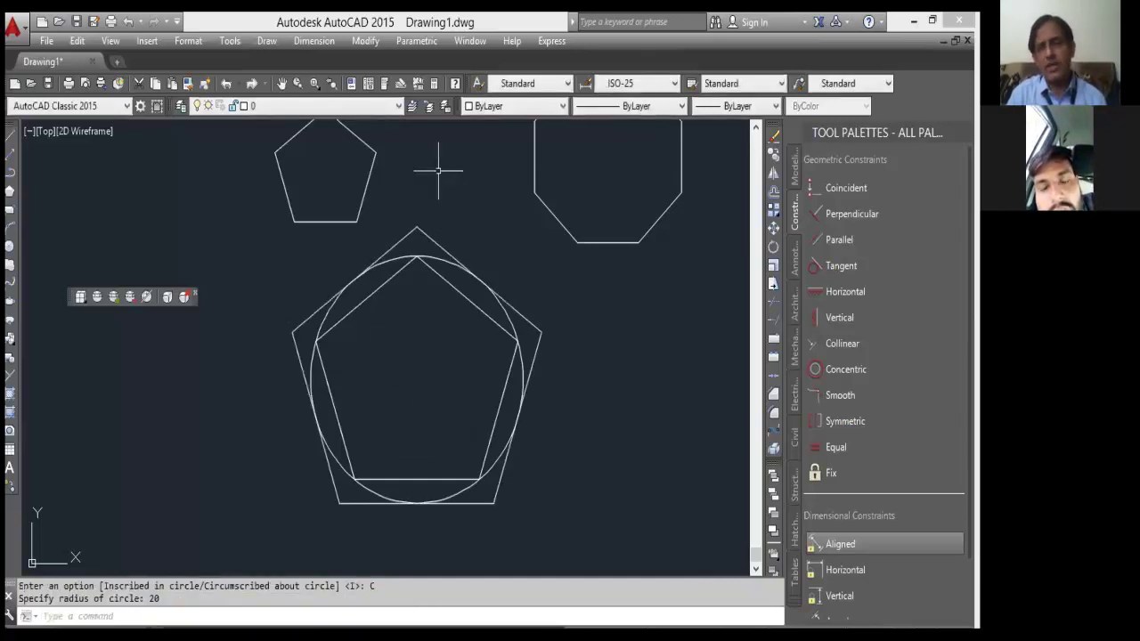
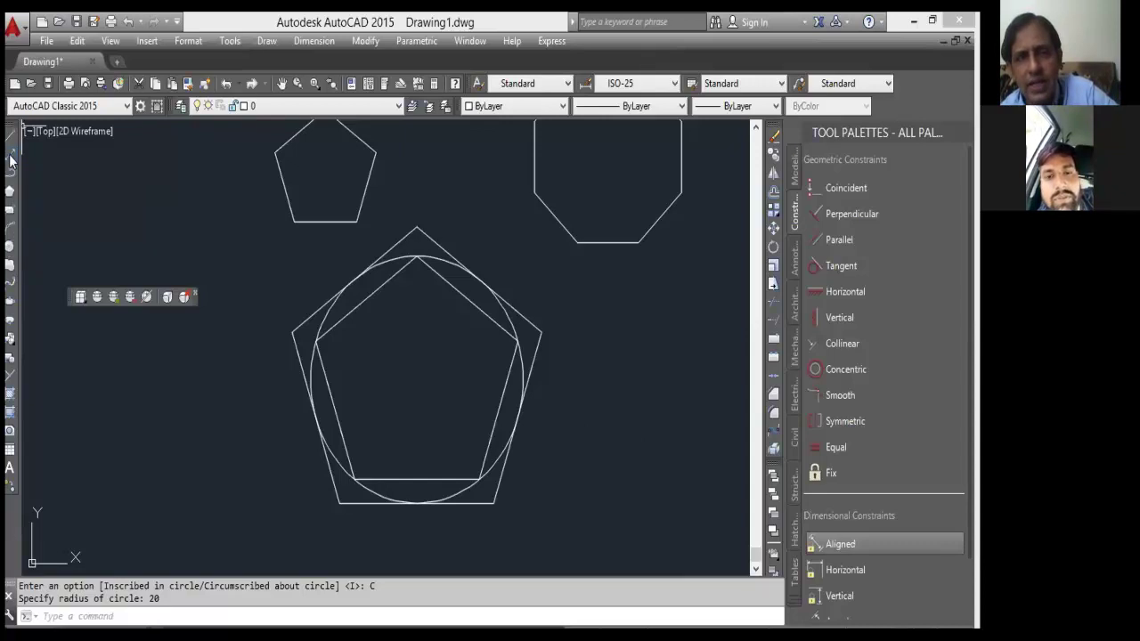
Add a horizontal and a vertical construction line crossing at one base point with XLINE
{"action": "left_click", "coordinate": [11, 153]}
{"action": "left_click", "coordinate": [238, 269]}
{"action": "left_click", "coordinate": [242, 268]}
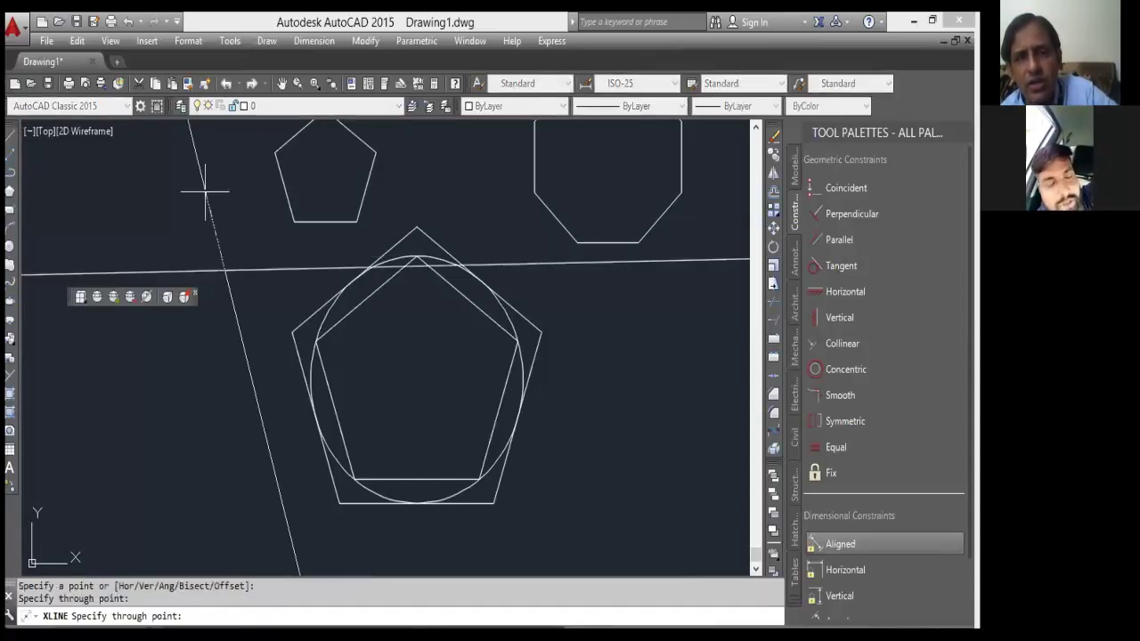
{"action": "left_click", "coordinate": [220, 190]}
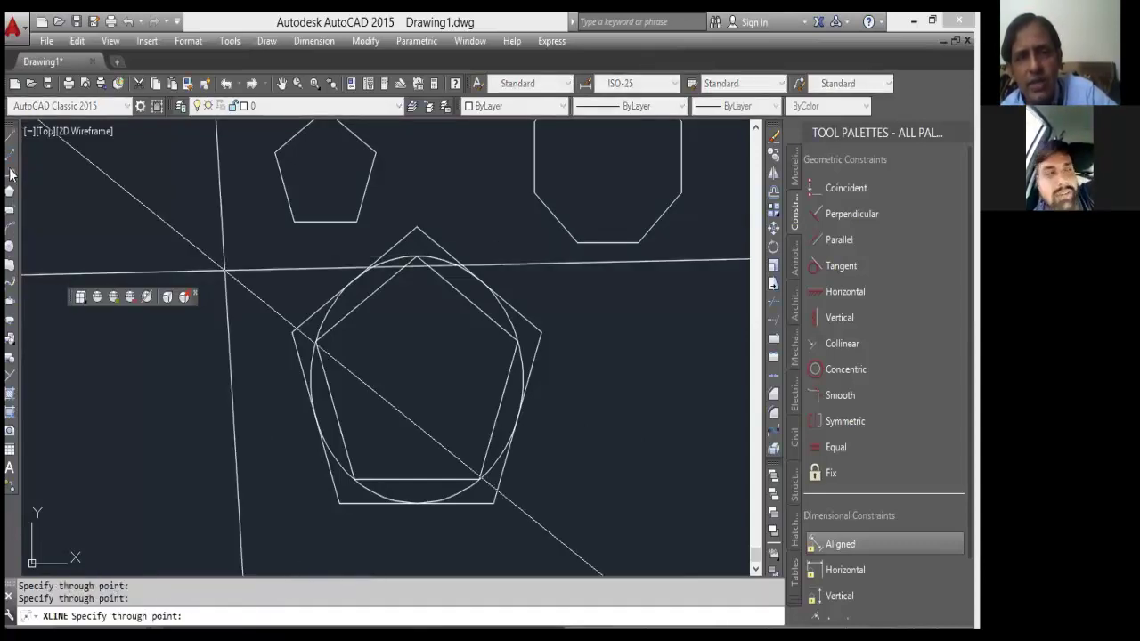
Draw a five-vertex closed polyline shape at the lower left of the drawing
{"action": "left_click", "coordinate": [9, 172]}
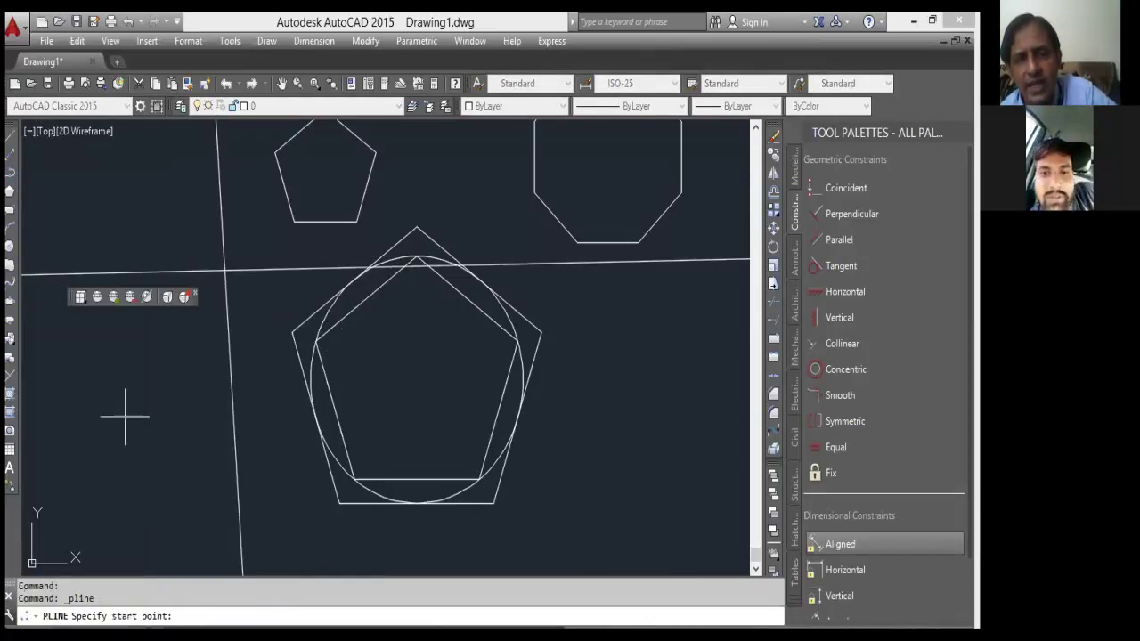
{"action": "left_click", "coordinate": [112, 416]}
{"action": "left_click", "coordinate": [173, 347]}
{"action": "left_click", "coordinate": [111, 346]}
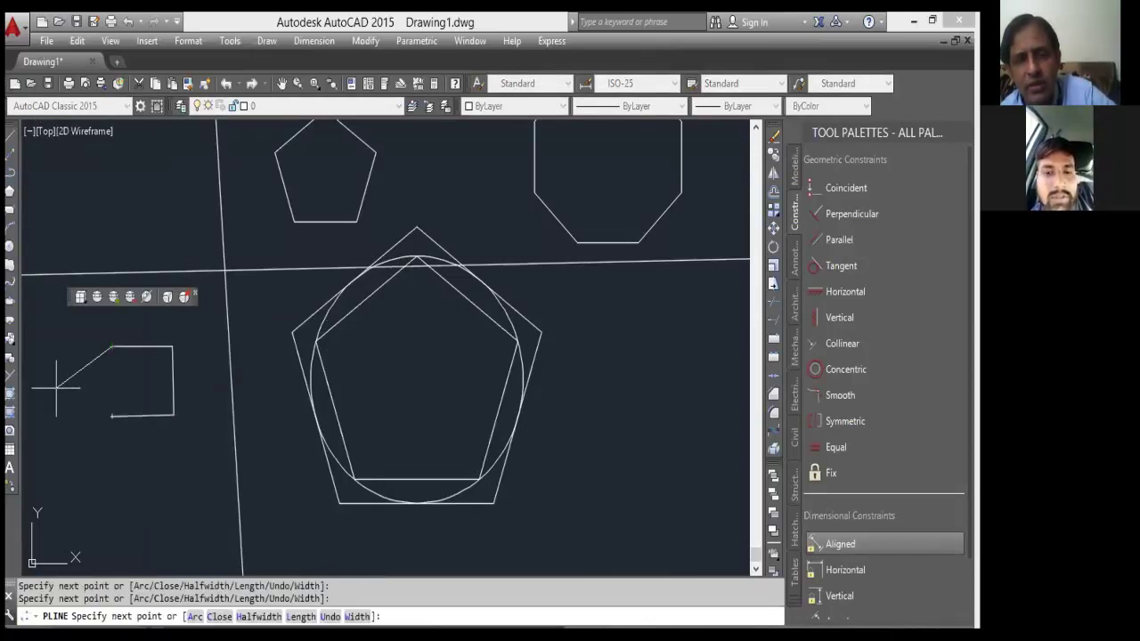
{"action": "left_click", "coordinate": [56, 388]}
{"action": "left_click", "coordinate": [71, 446]}
{"action": "right_click", "coordinate": [120, 395]}
{"action": "left_click", "coordinate": [153, 120]}
{"action": "left_click", "coordinate": [149, 346]}
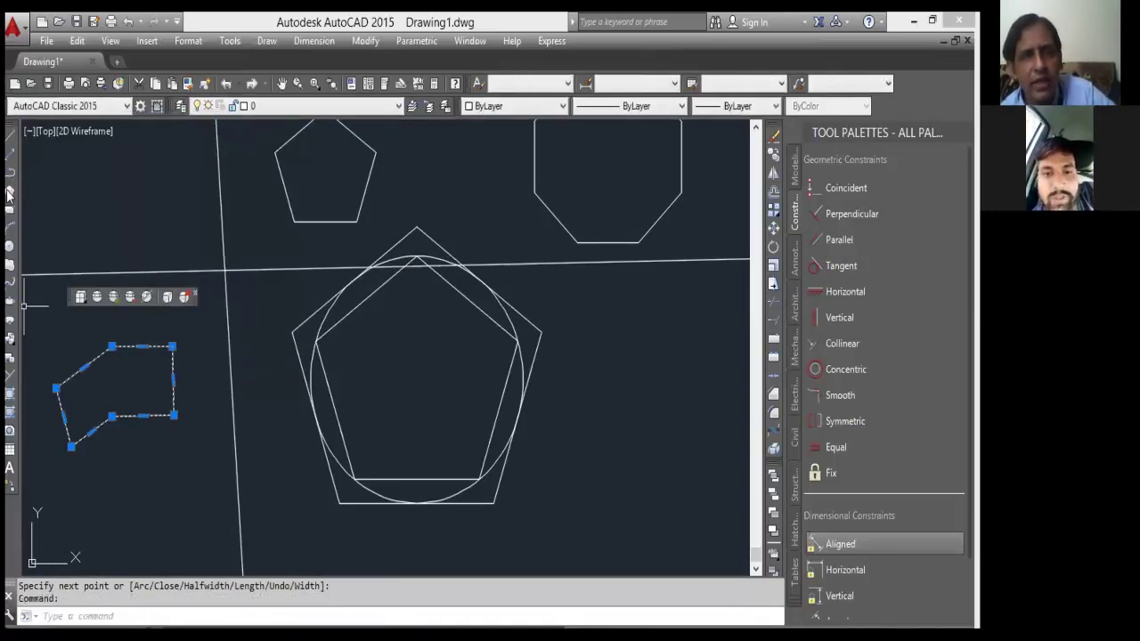
{"action": "left_click", "coordinate": [10, 193]}
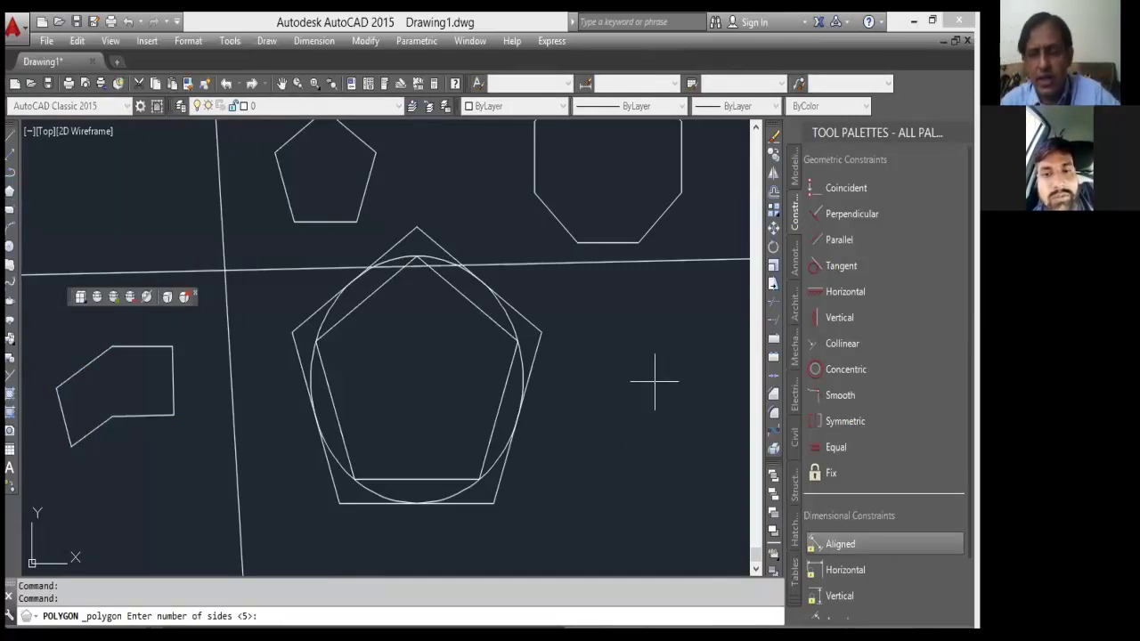
Draw a 6-sided polygon, circumscribed with radius 5, to the right of the pentagon
{"action": "type", "text": "6"}
{"action": "key", "text": "Return"}
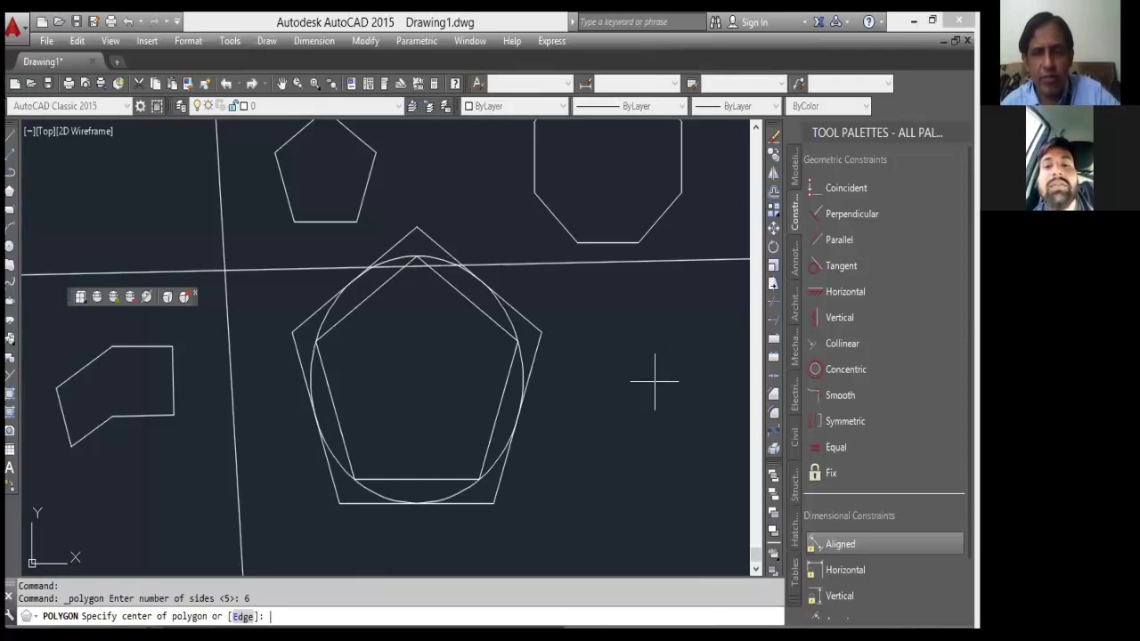
{"action": "left_click", "coordinate": [659, 410]}
{"action": "key", "text": "Return"}
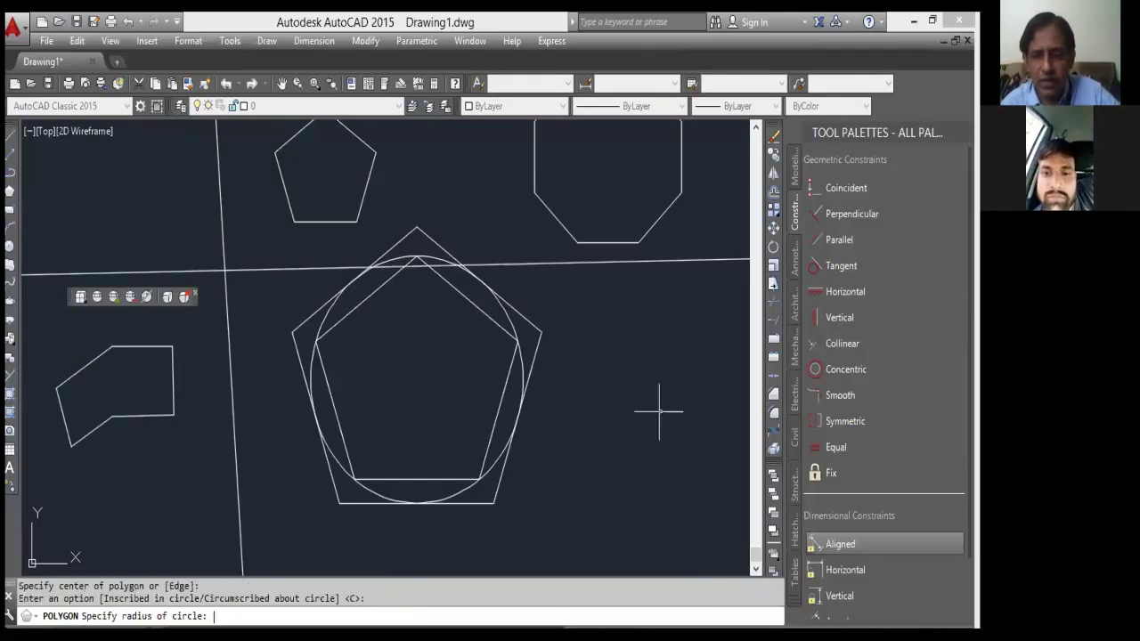
{"action": "type", "text": "5"}
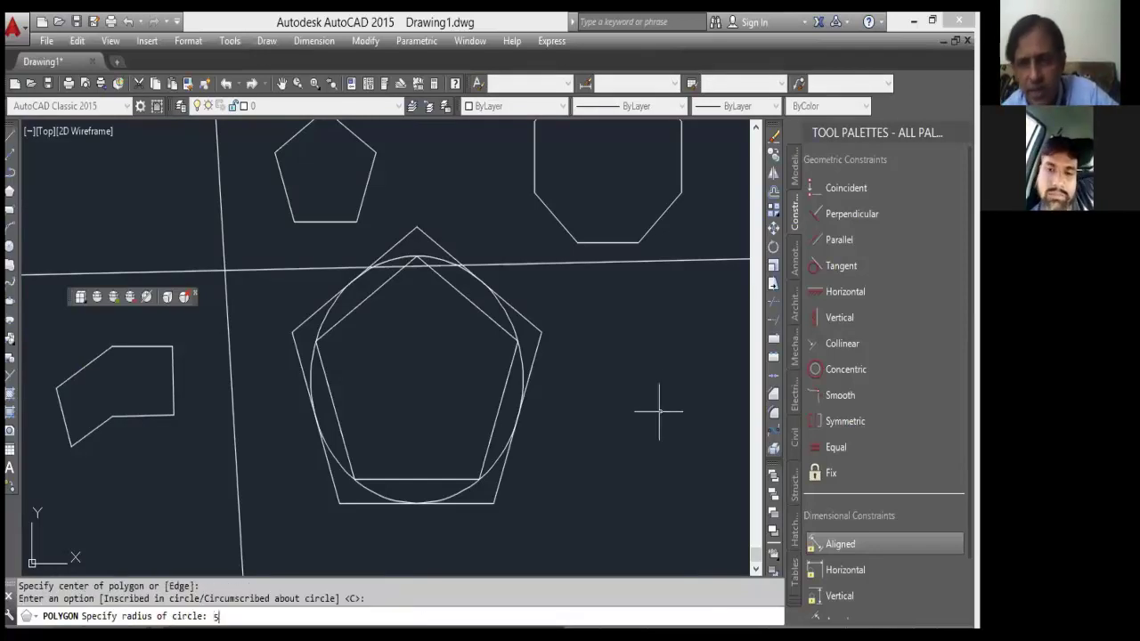
{"action": "key", "text": "Return"}
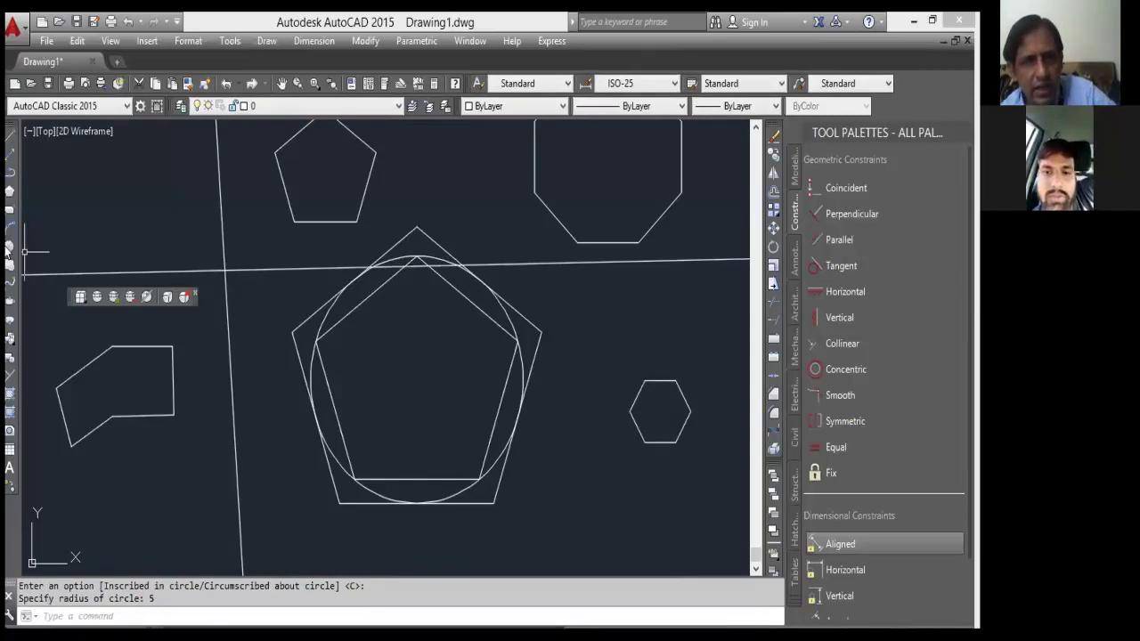
Draw a circle of radius 5 below the hexagon
{"action": "left_click", "coordinate": [10, 247]}
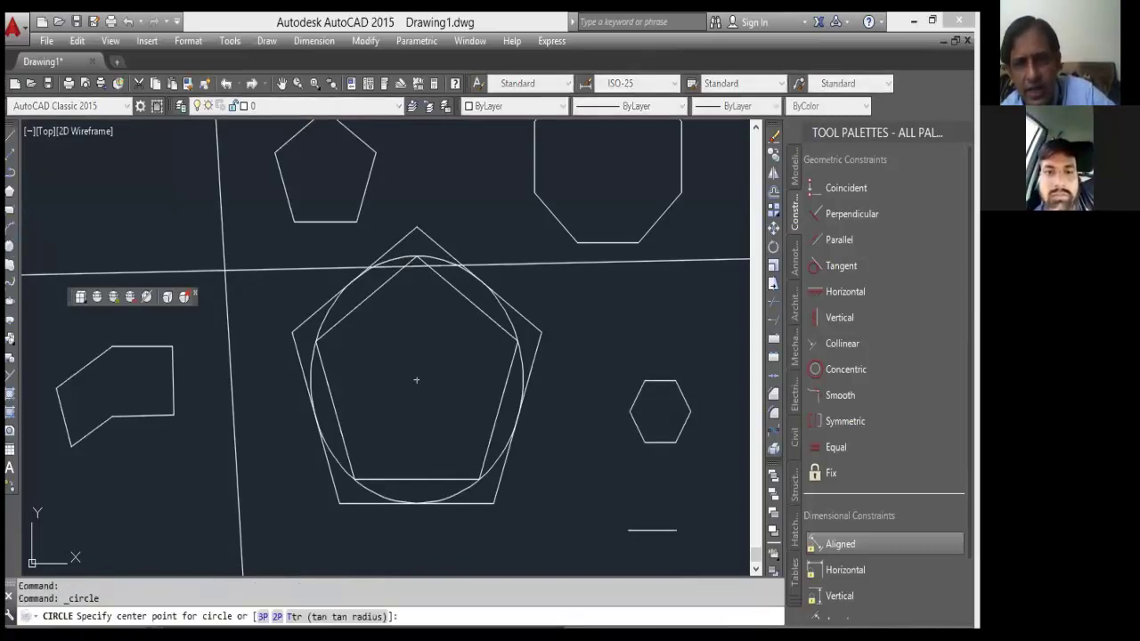
{"action": "left_click", "coordinate": [583, 491]}
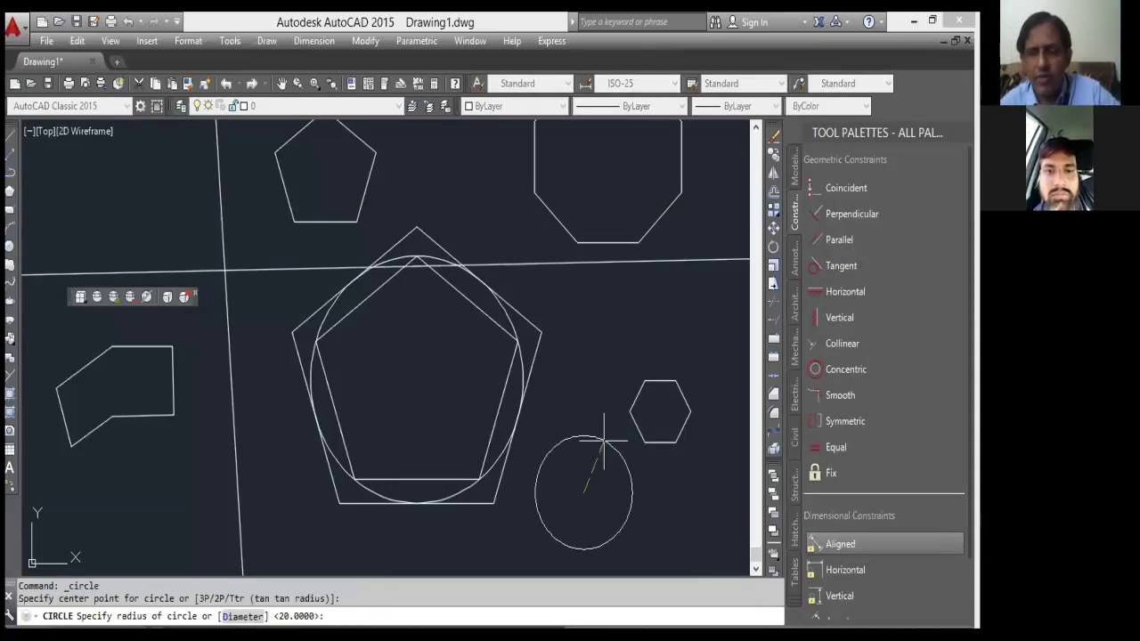
{"action": "type", "text": "5"}
{"action": "key", "text": "Return"}
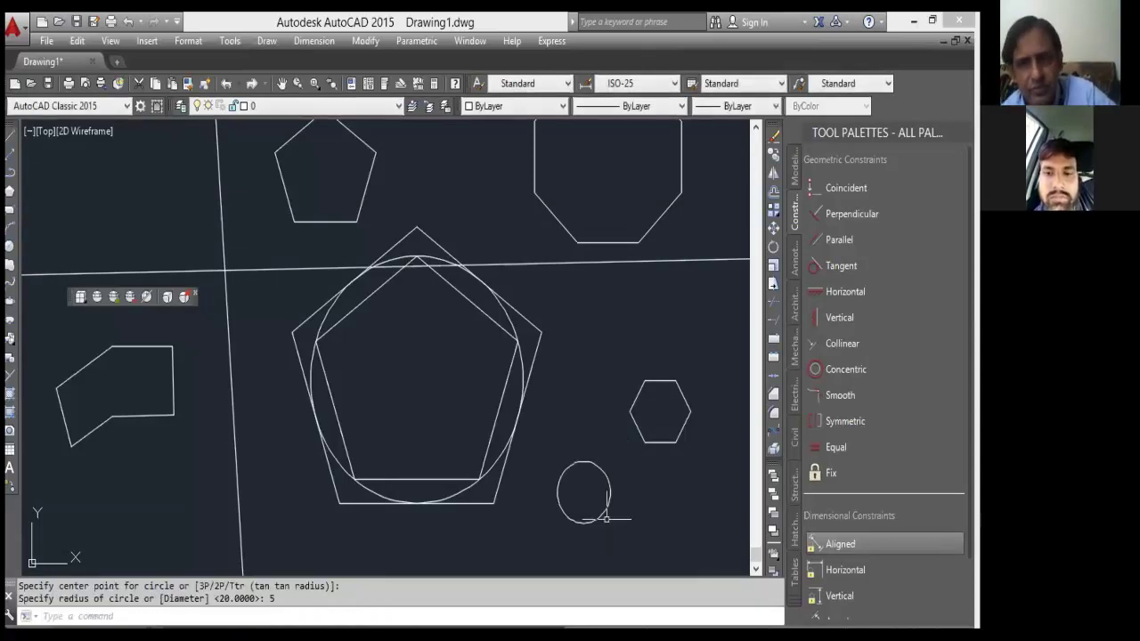
Draw a large rectangle in the empty space on the right by picking two corners
{"action": "left_click", "coordinate": [9, 209]}
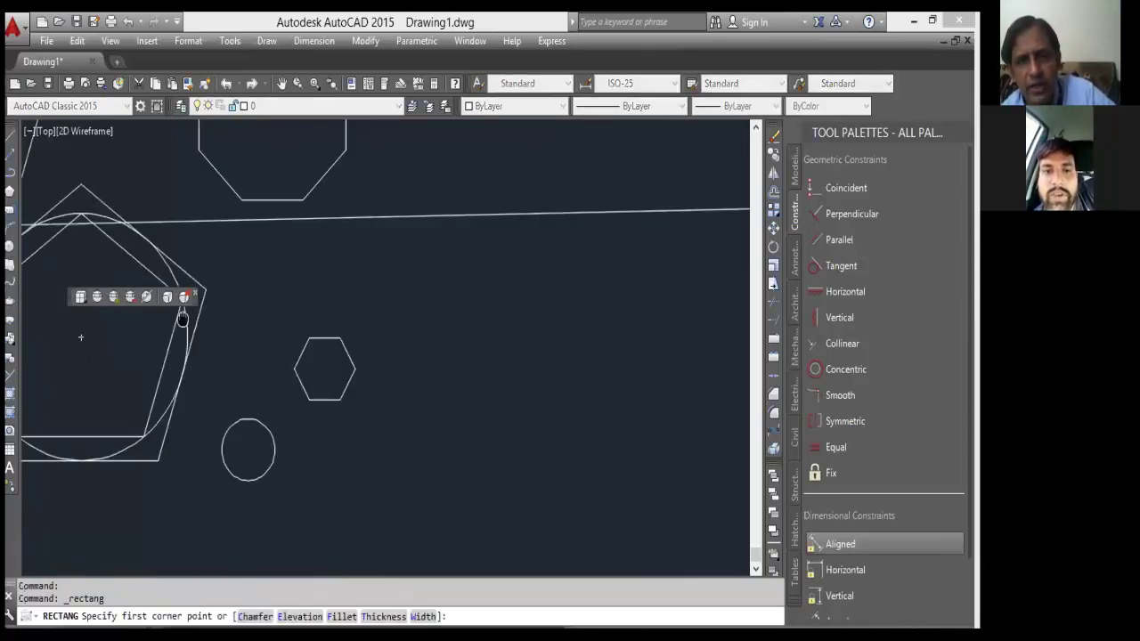
{"action": "middle_click_drag", "start_coordinate": [455, 449], "coordinate": [444, 447]}
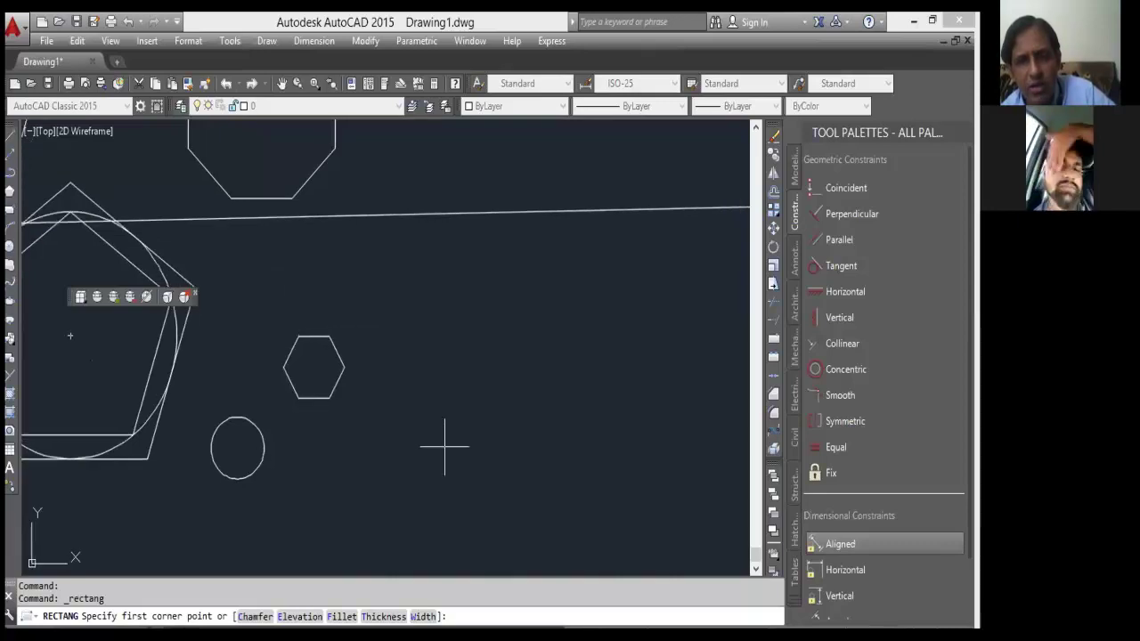
{"action": "left_click", "coordinate": [444, 447]}
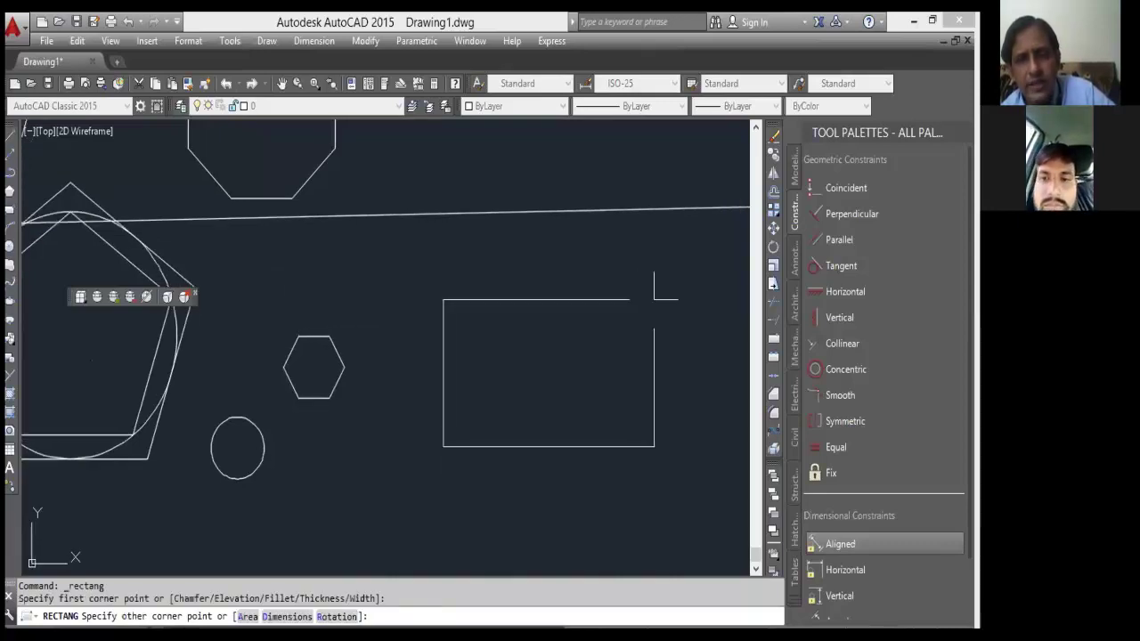
{"action": "left_click", "coordinate": [651, 293]}
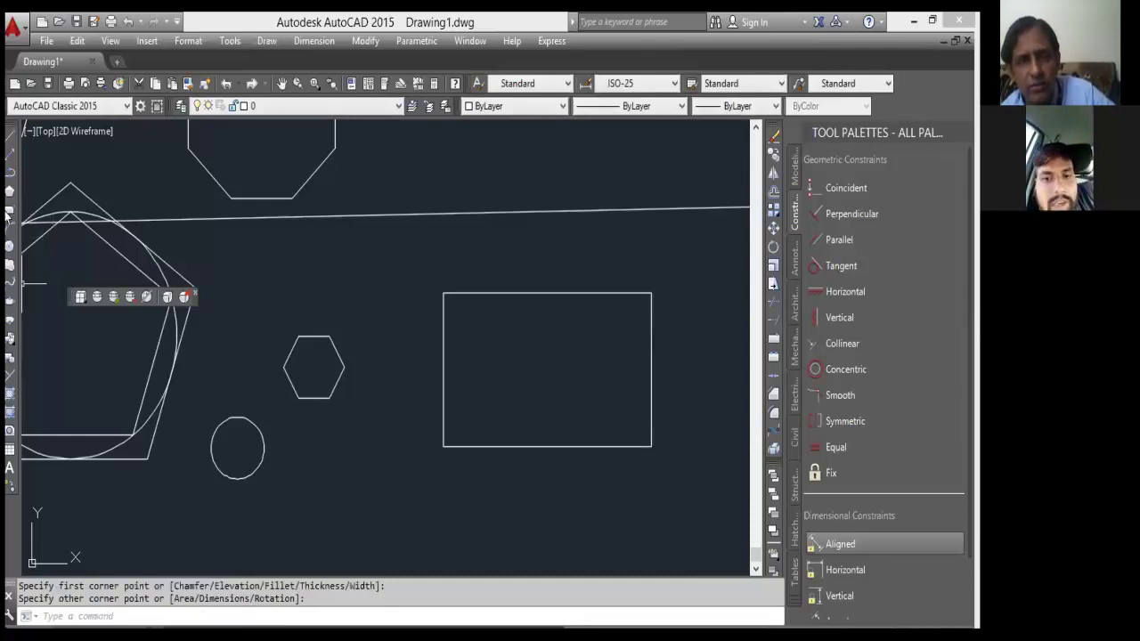
{"action": "left_click", "coordinate": [9, 210]}
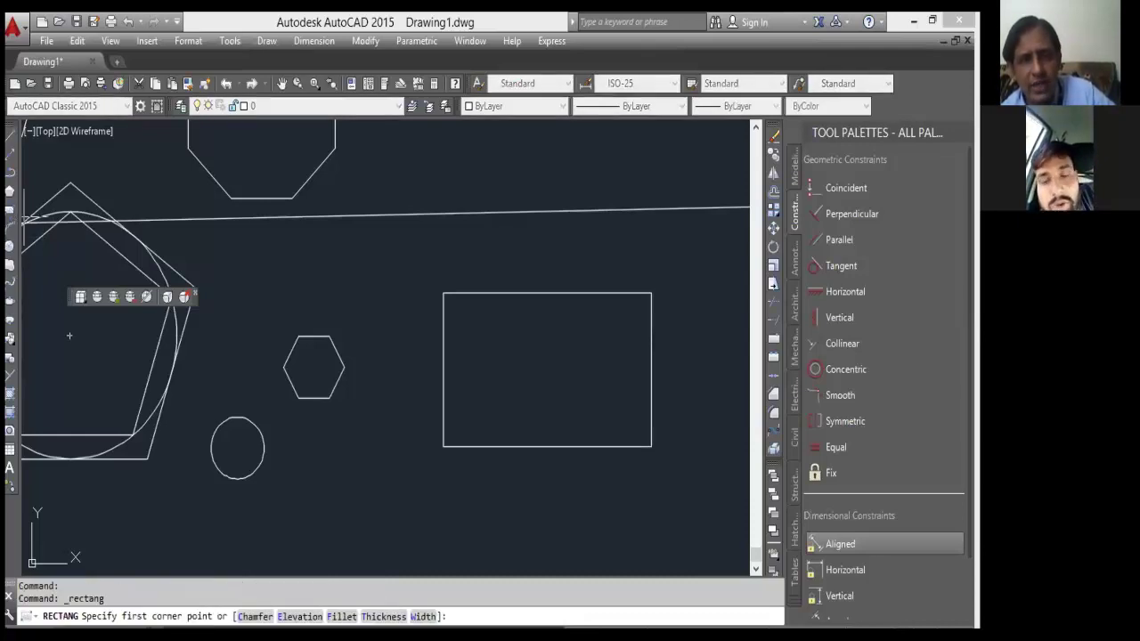
{"action": "middle_click_drag", "start_coordinate": [311, 429], "coordinate": [310, 299]}
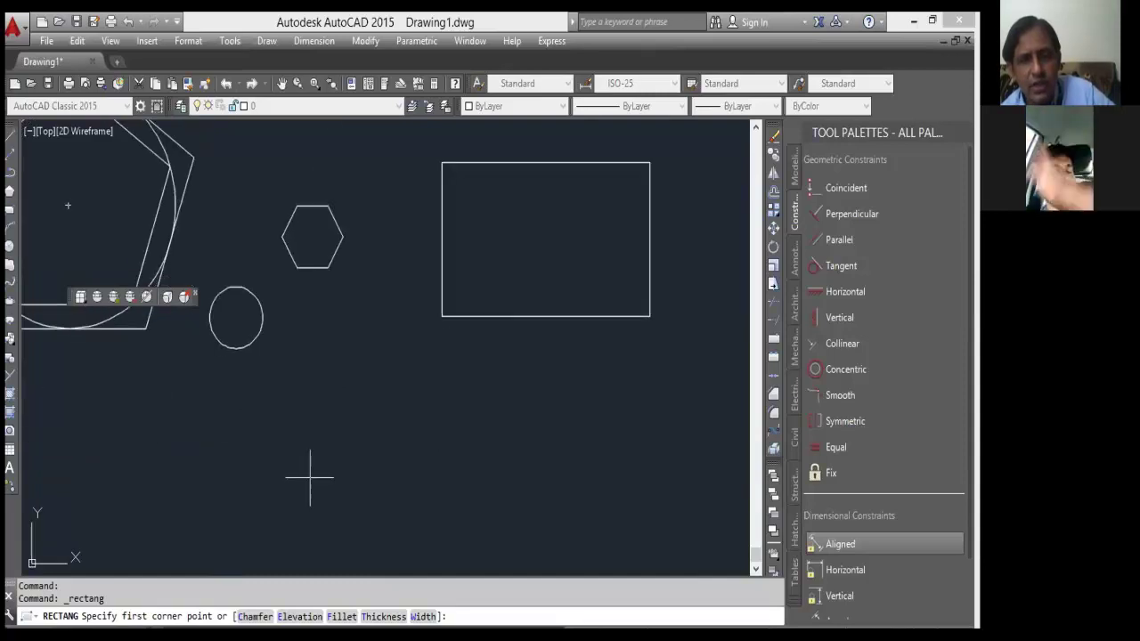
{"action": "left_click", "coordinate": [309, 464]}
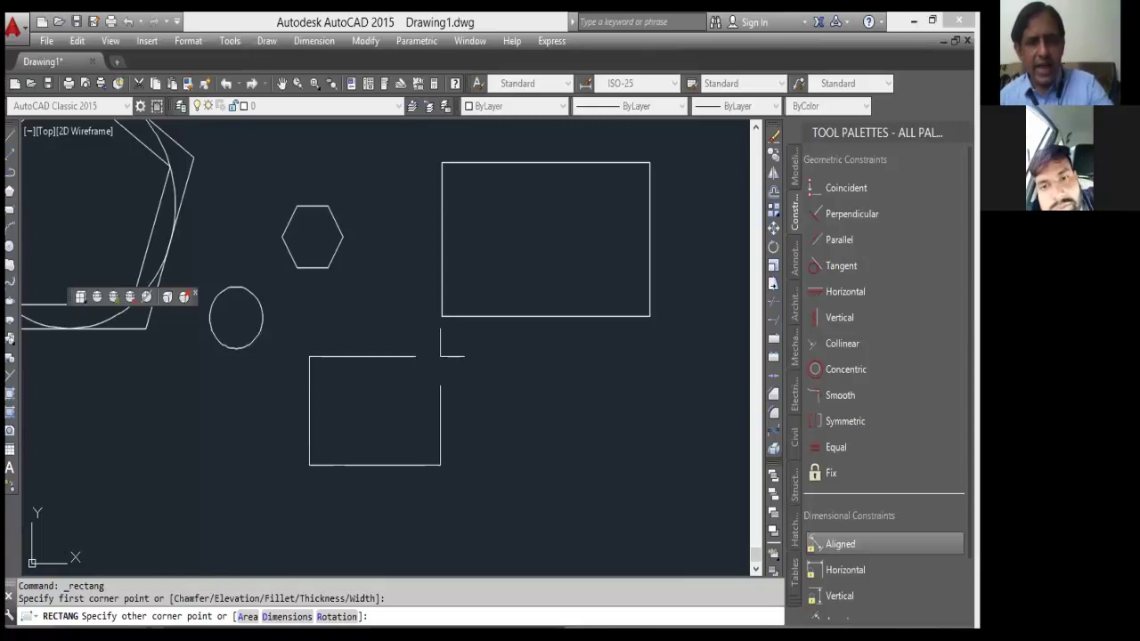
{"action": "type", "text": "@1"}
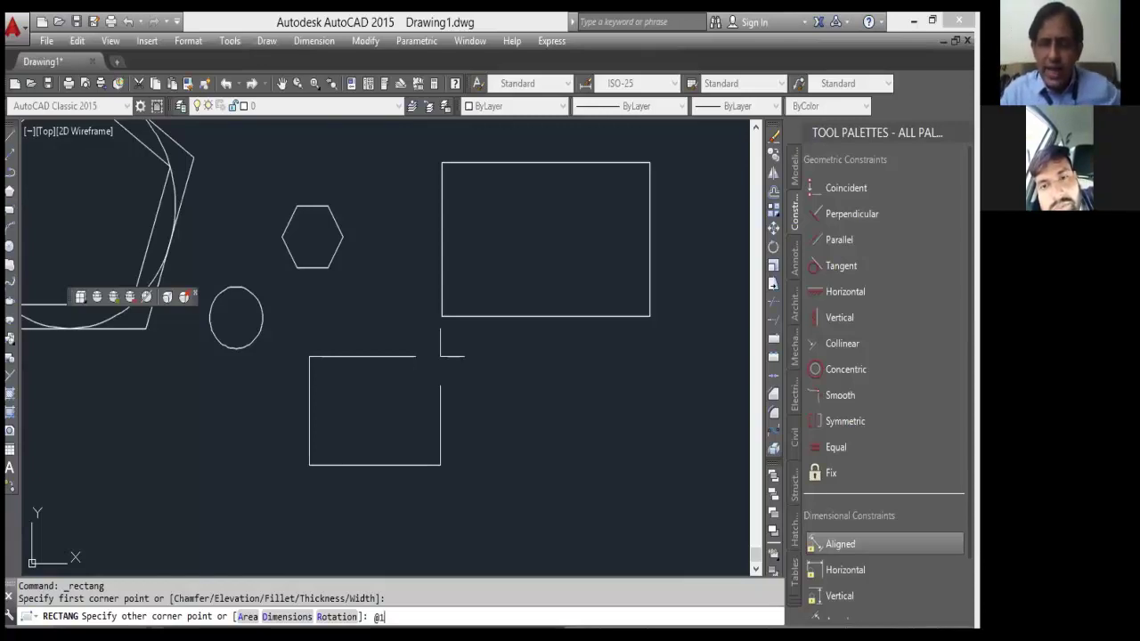
{"action": "type", "text": "0,"}
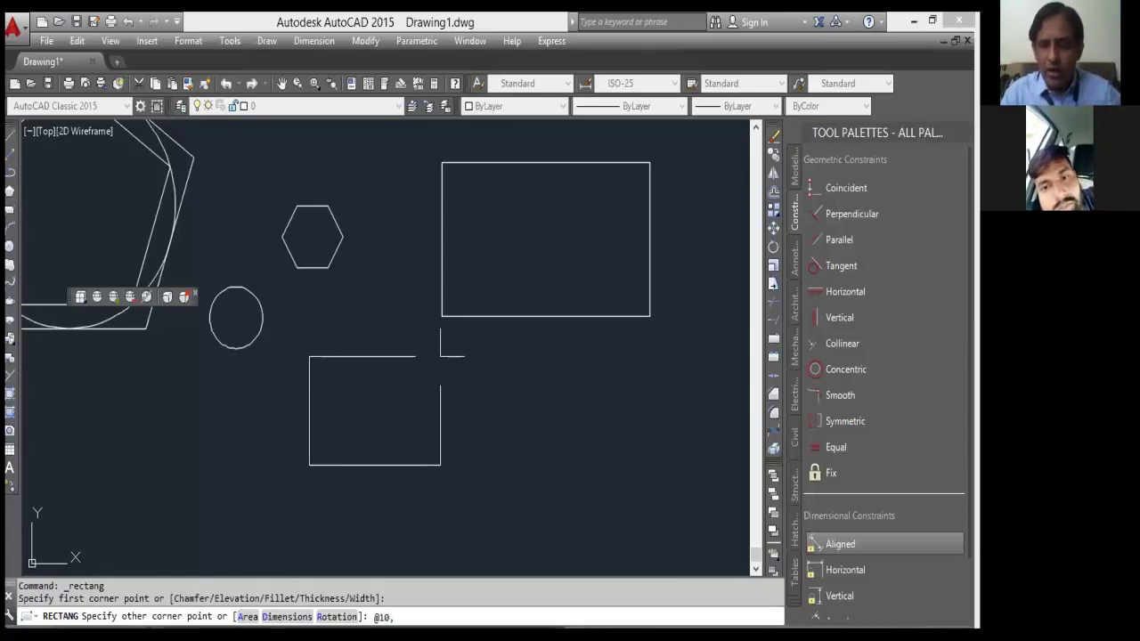
{"action": "type", "text": "20"}
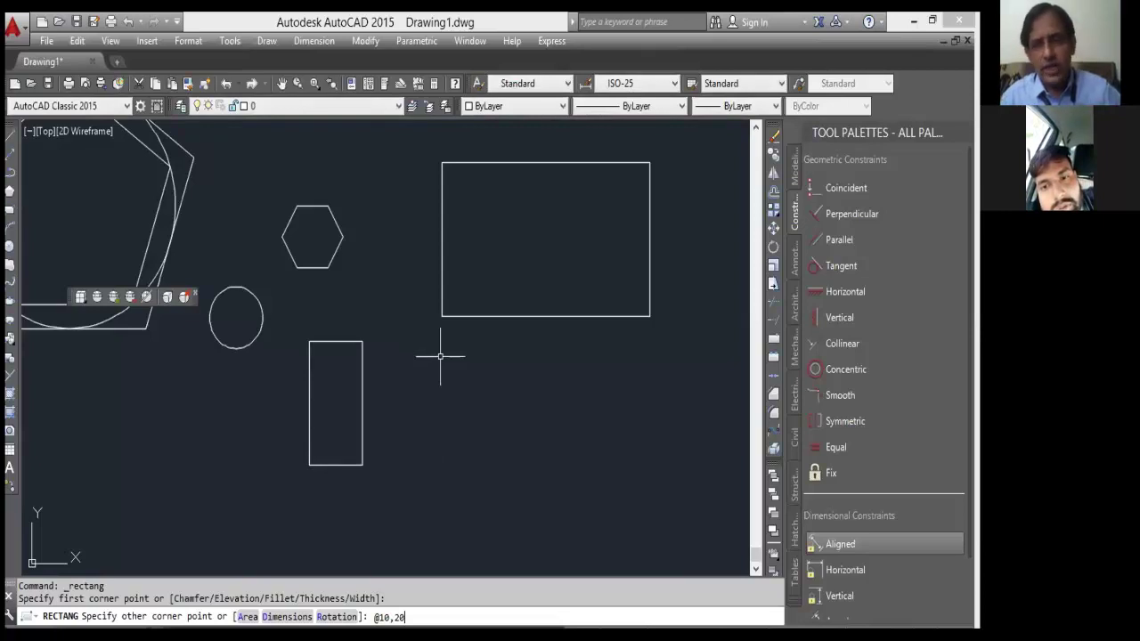
{"action": "key", "text": "Return"}
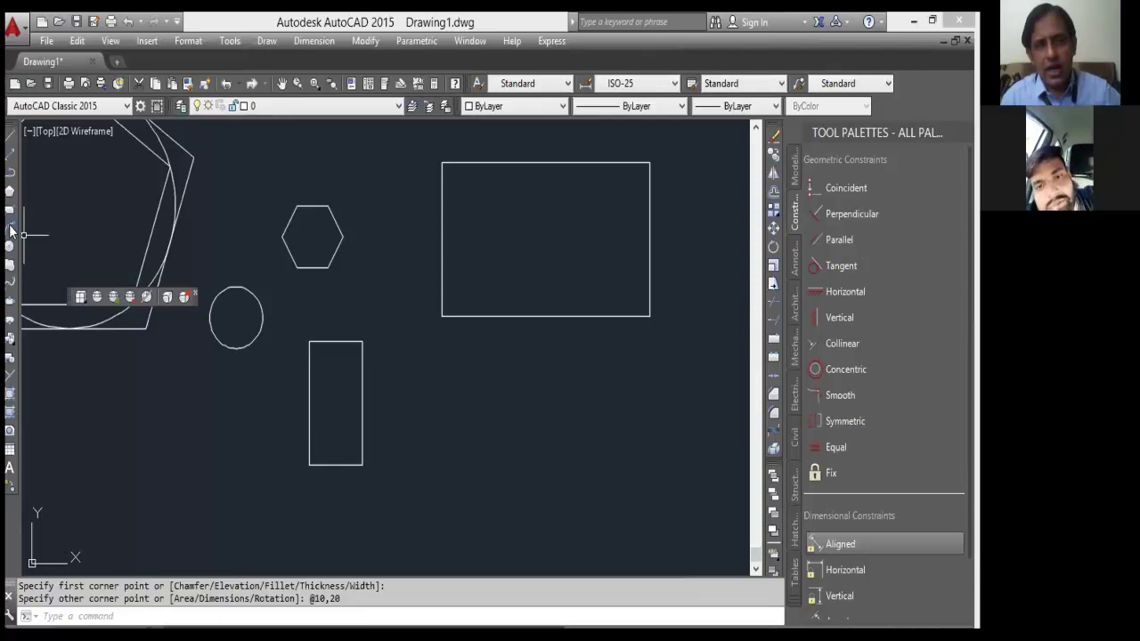
Draw a three-point arc below the large rectangle
{"action": "left_click", "coordinate": [9, 227]}
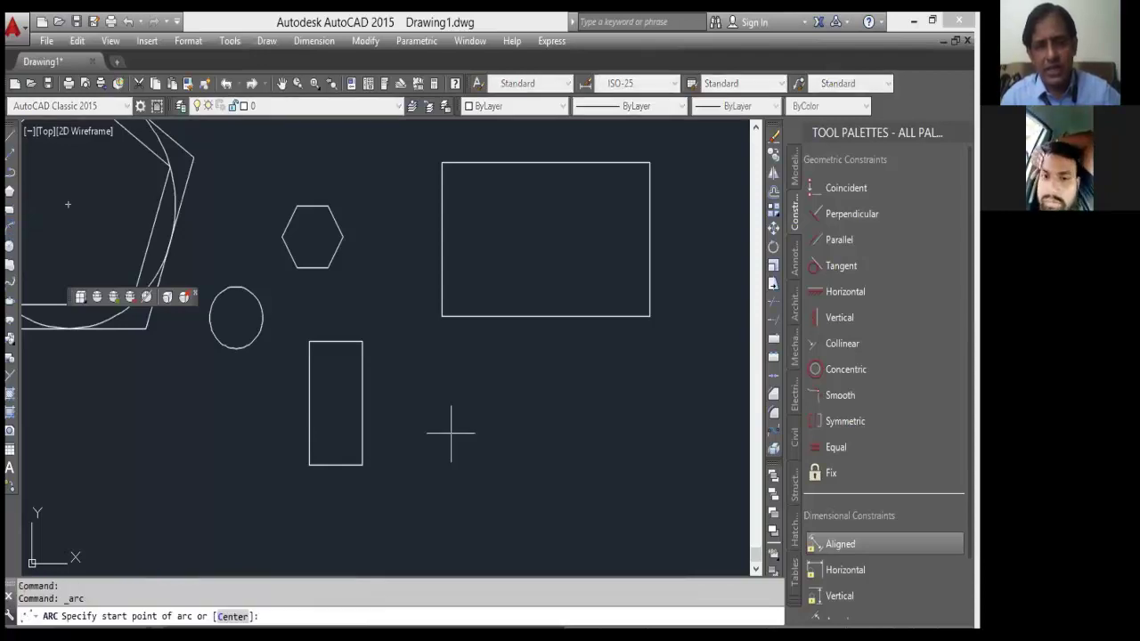
{"action": "left_click", "coordinate": [465, 434]}
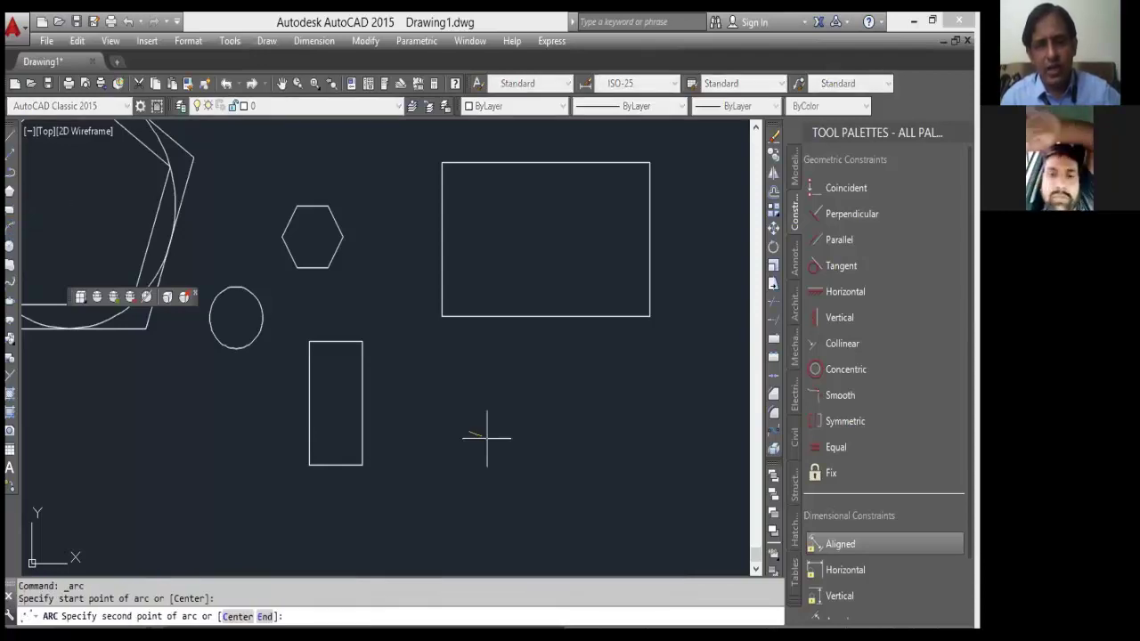
{"action": "left_click", "coordinate": [547, 463]}
{"action": "left_click", "coordinate": [618, 386]}
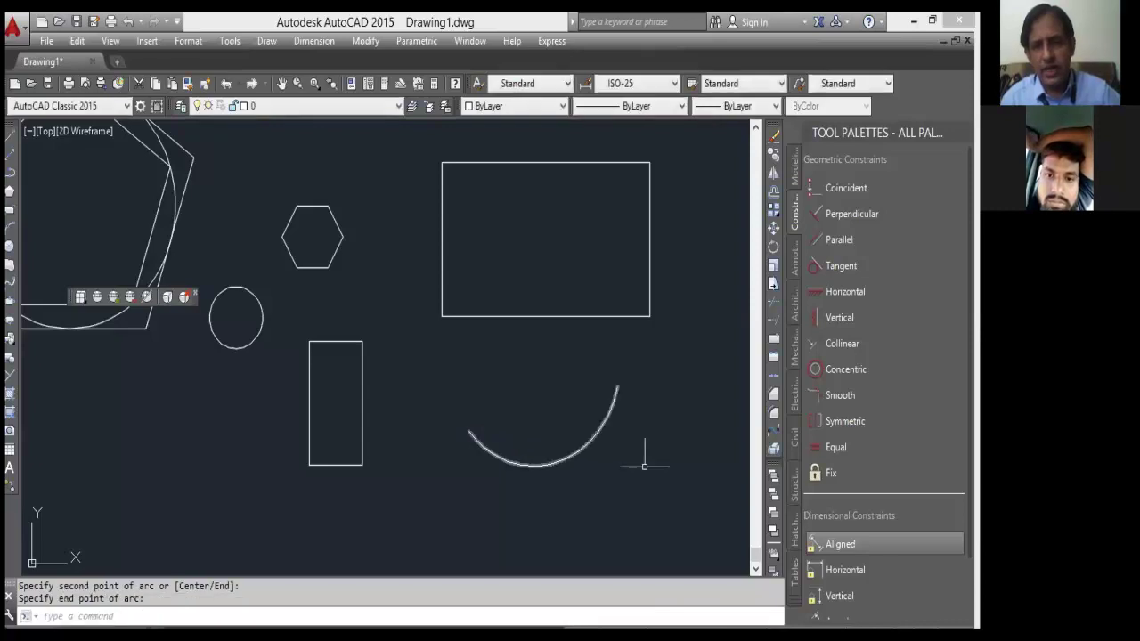
Draw a three-point arc around the rectangle's left and top, ending at its top-right corner
{"action": "right_click", "coordinate": [497, 261]}
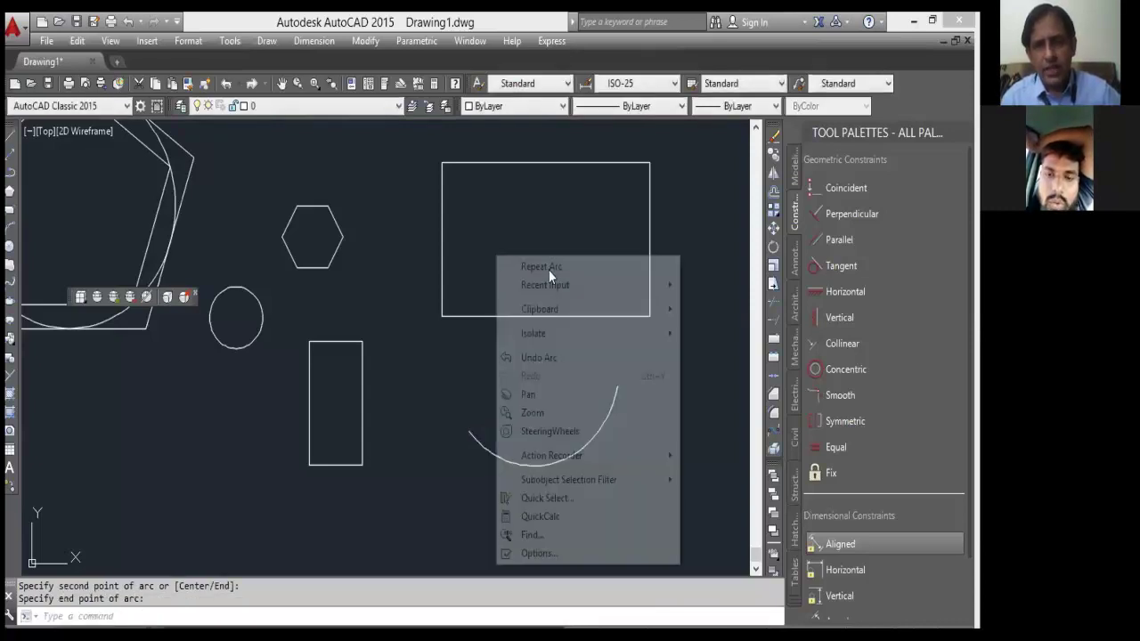
{"action": "left_click", "coordinate": [546, 266]}
{"action": "left_click", "coordinate": [443, 317]}
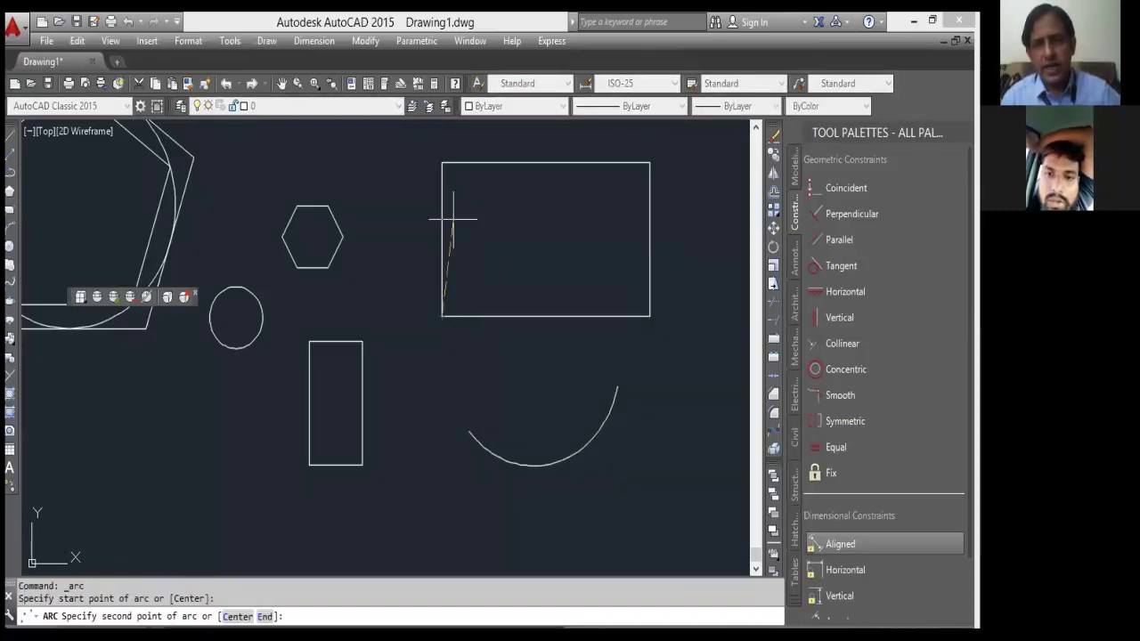
{"action": "left_click", "coordinate": [442, 162]}
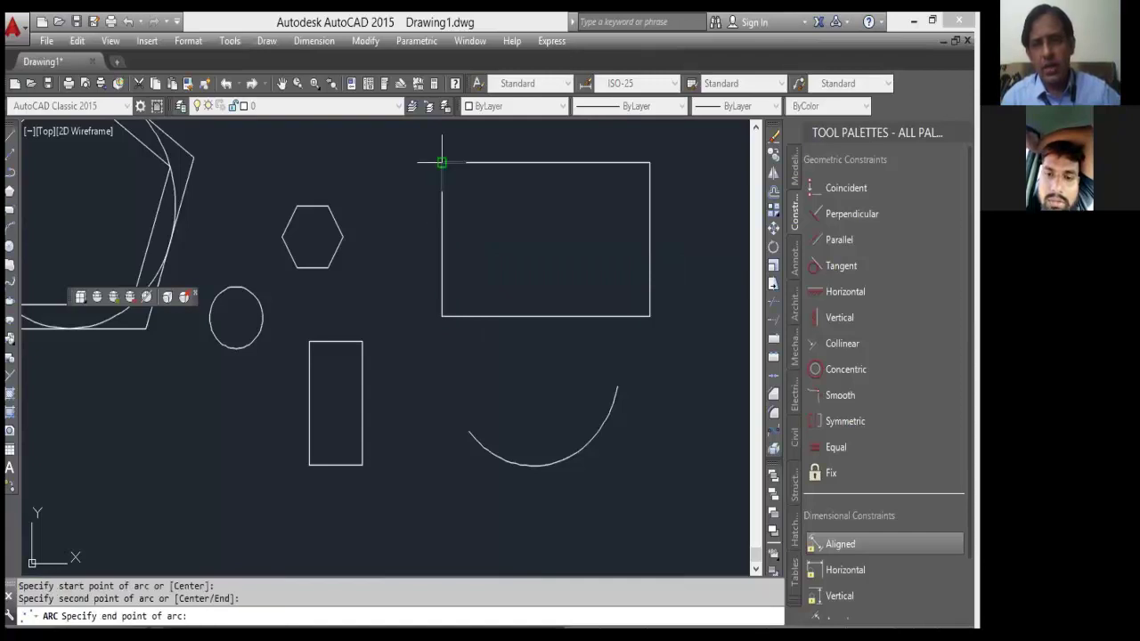
{"action": "left_click", "coordinate": [650, 162]}
Restart the ARC command from recent input and pan to empty space below the shapes
{"action": "middle_click_drag", "start_coordinate": [561, 197], "coordinate": [587, 293]}
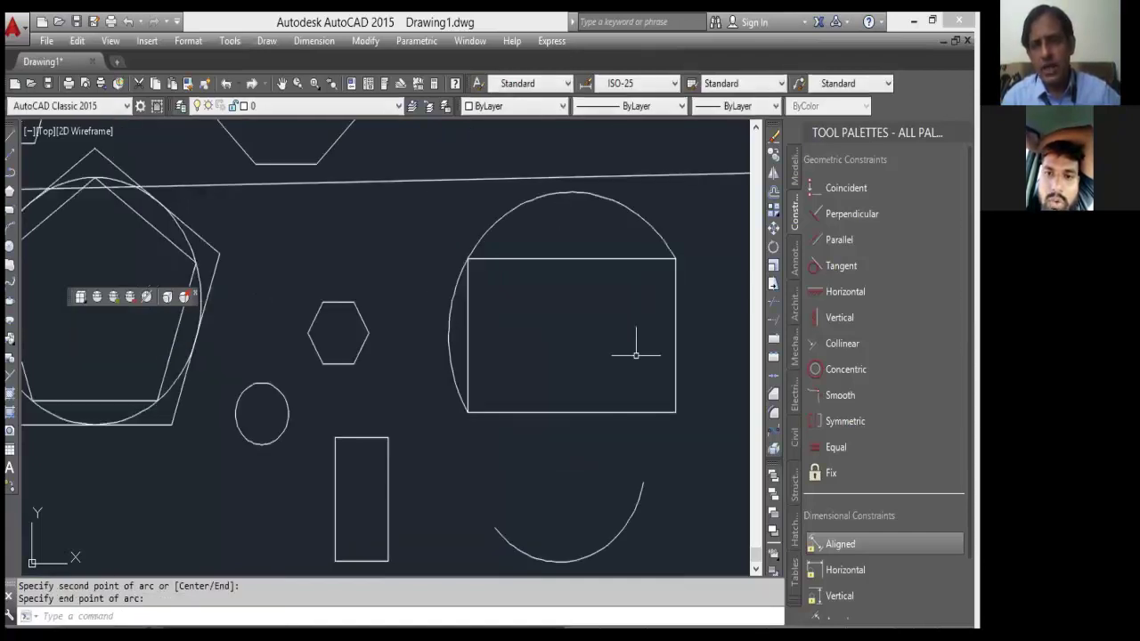
{"action": "right_click", "coordinate": [451, 221]}
{"action": "left_click", "coordinate": [494, 232]}
{"action": "middle_click_drag", "start_coordinate": [494, 381], "coordinate": [289, 181]}
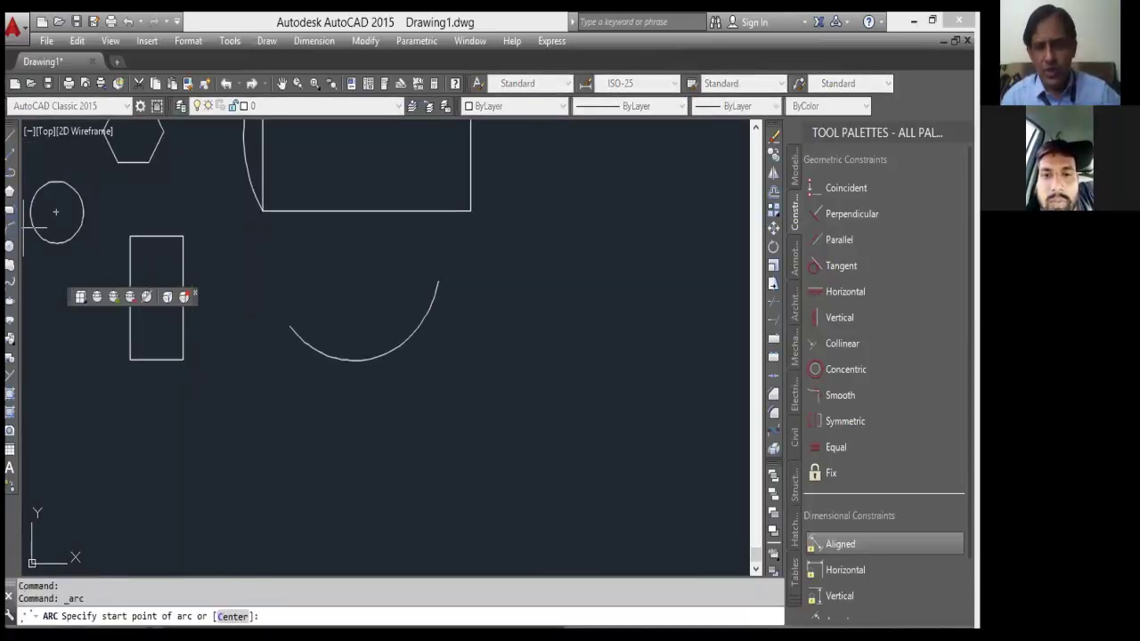
{"action": "left_click", "coordinate": [497, 387]}
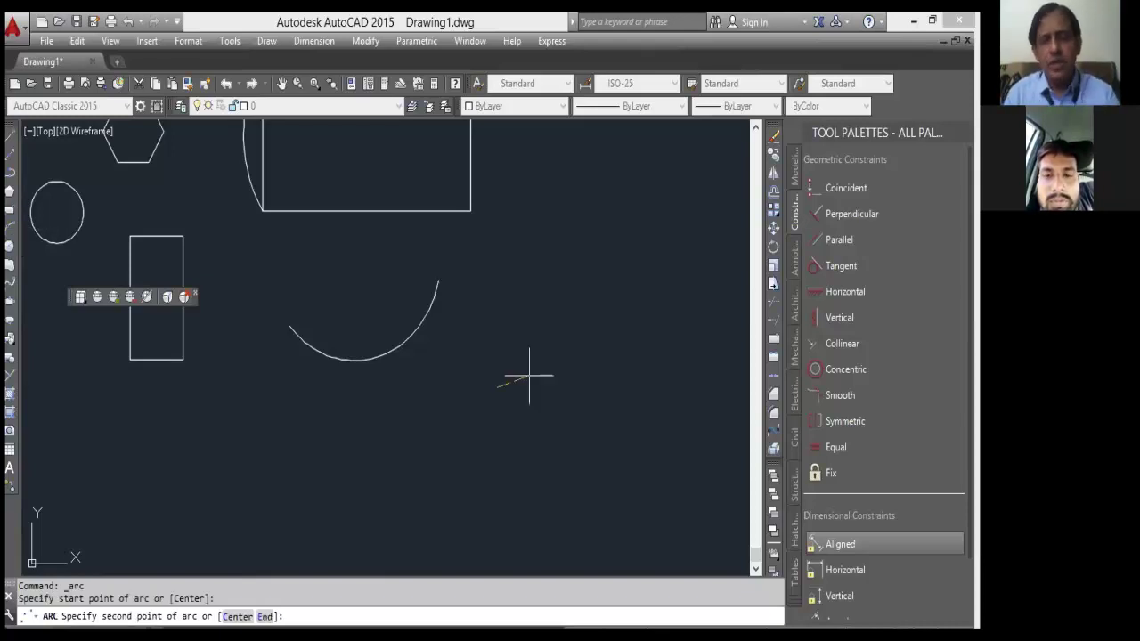
{"action": "type", "text": "c"}
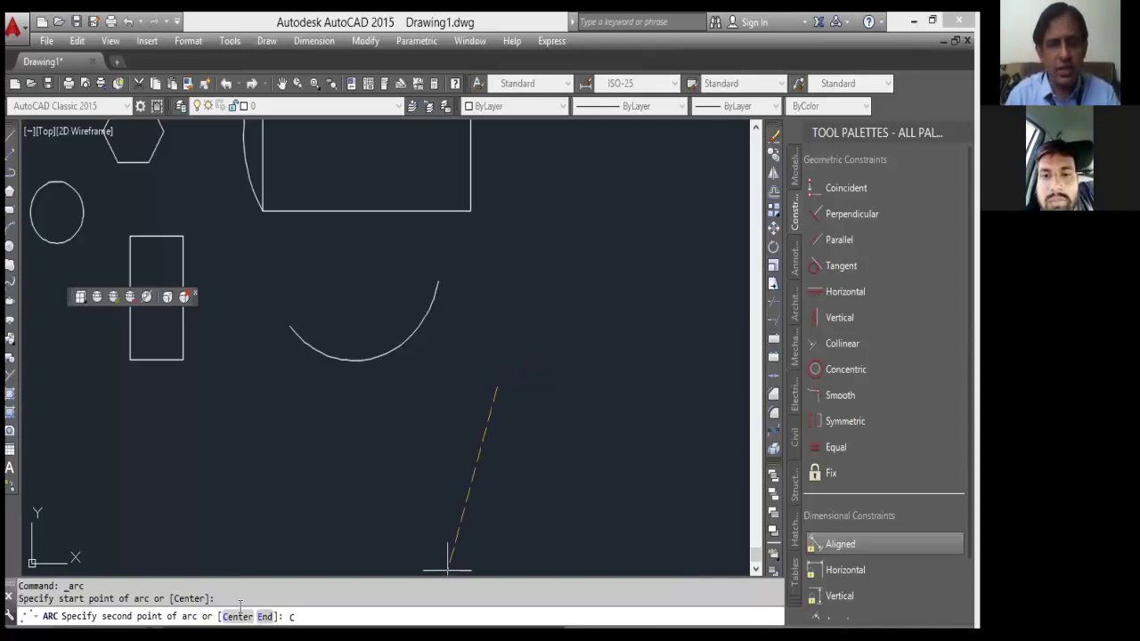
{"action": "key", "text": "Return"}
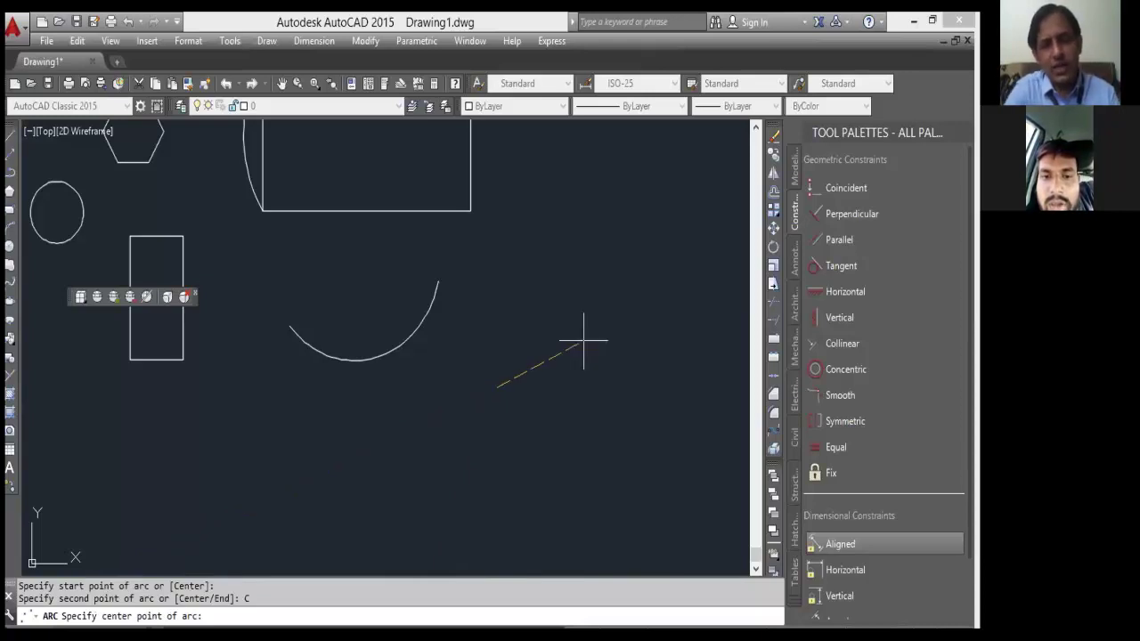
{"action": "key", "text": "F8"}
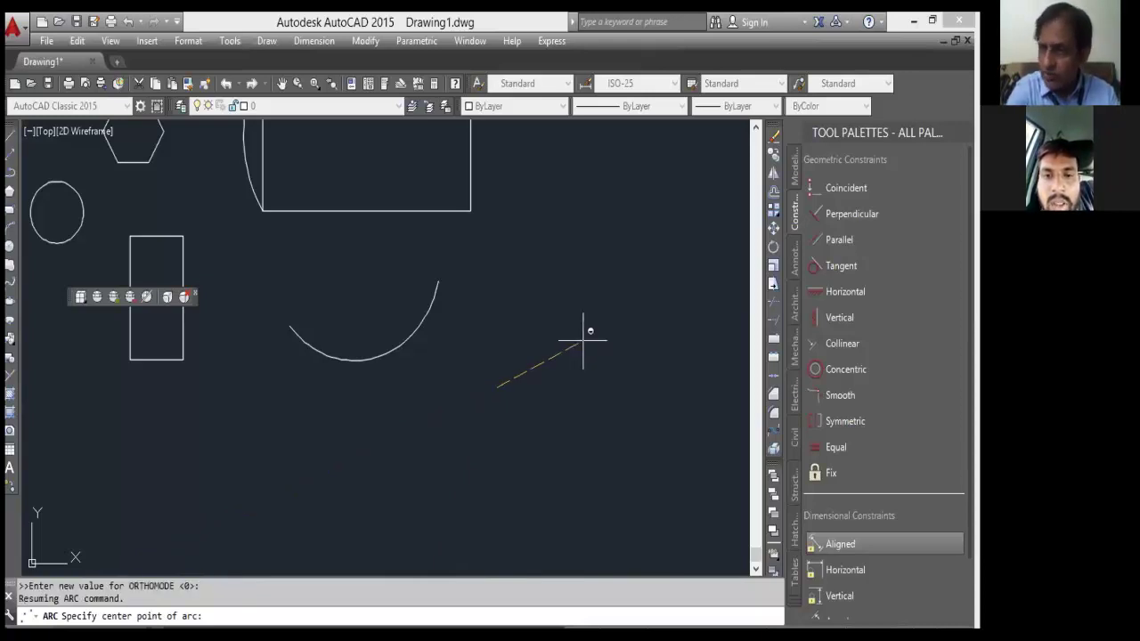
{"action": "type", "text": "@"}
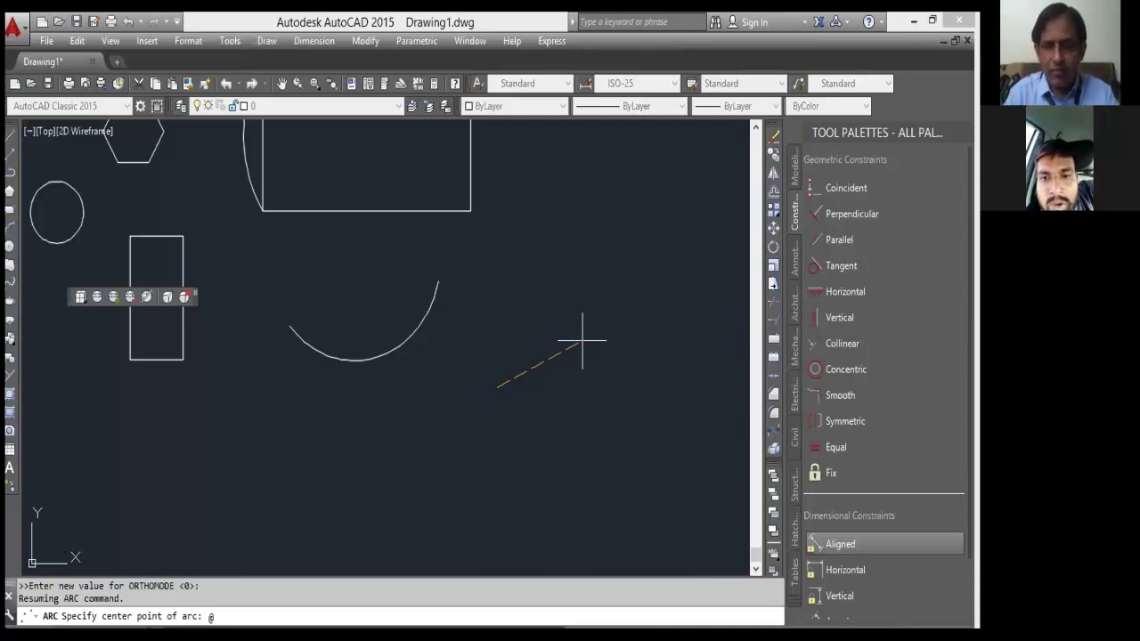
{"action": "type", "text": "10<"}
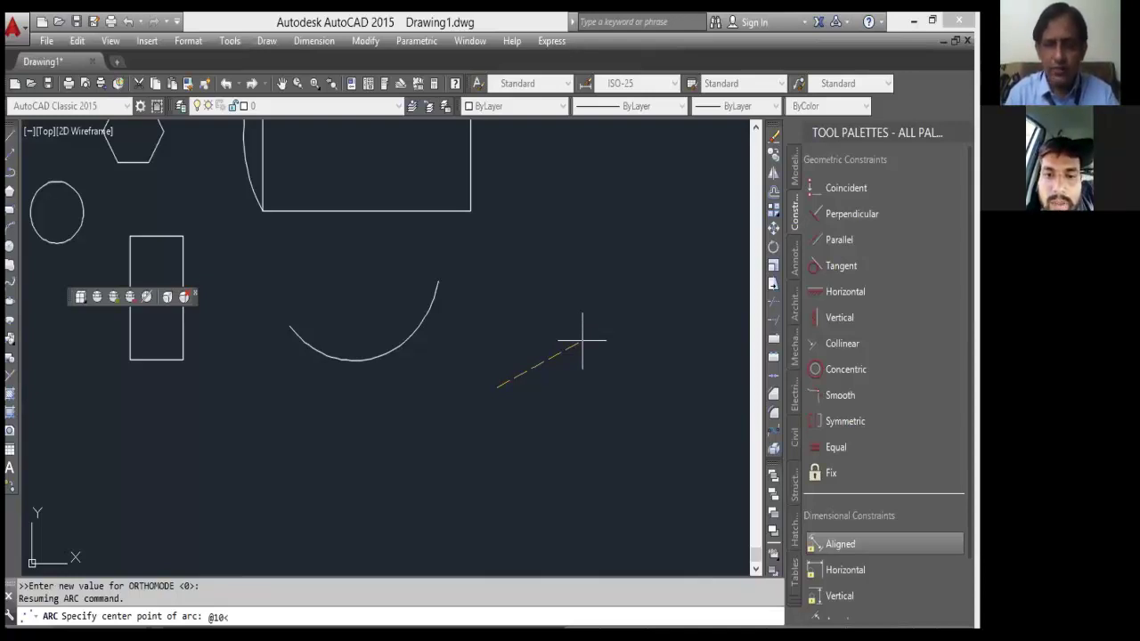
{"action": "type", "text": "0"}
{"action": "key", "text": "Return"}
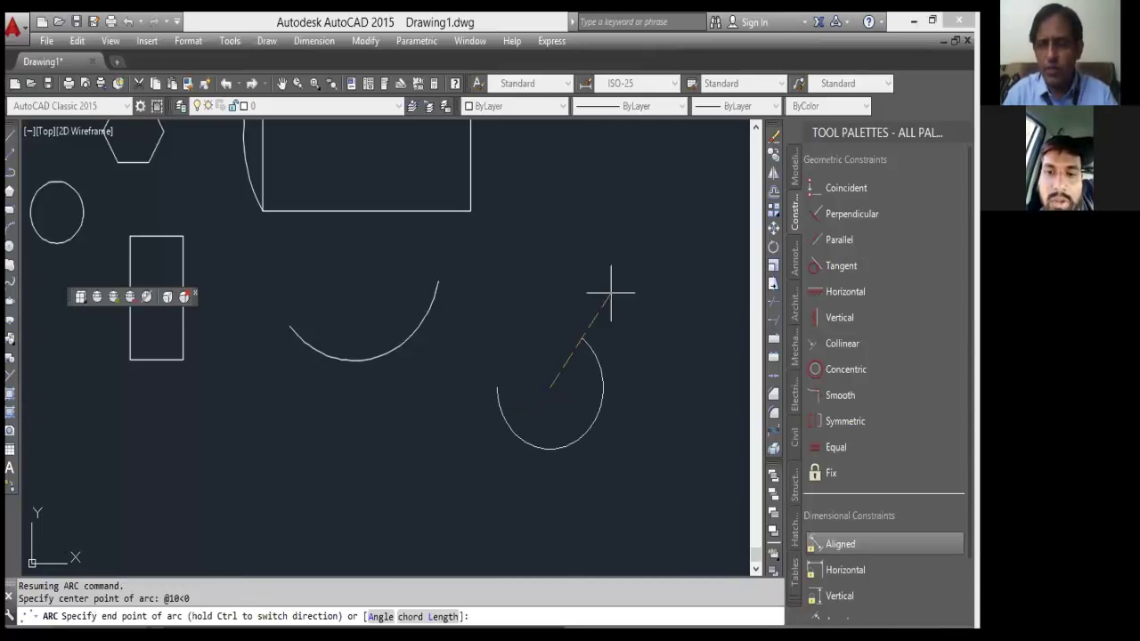
{"action": "type", "text": "45"}
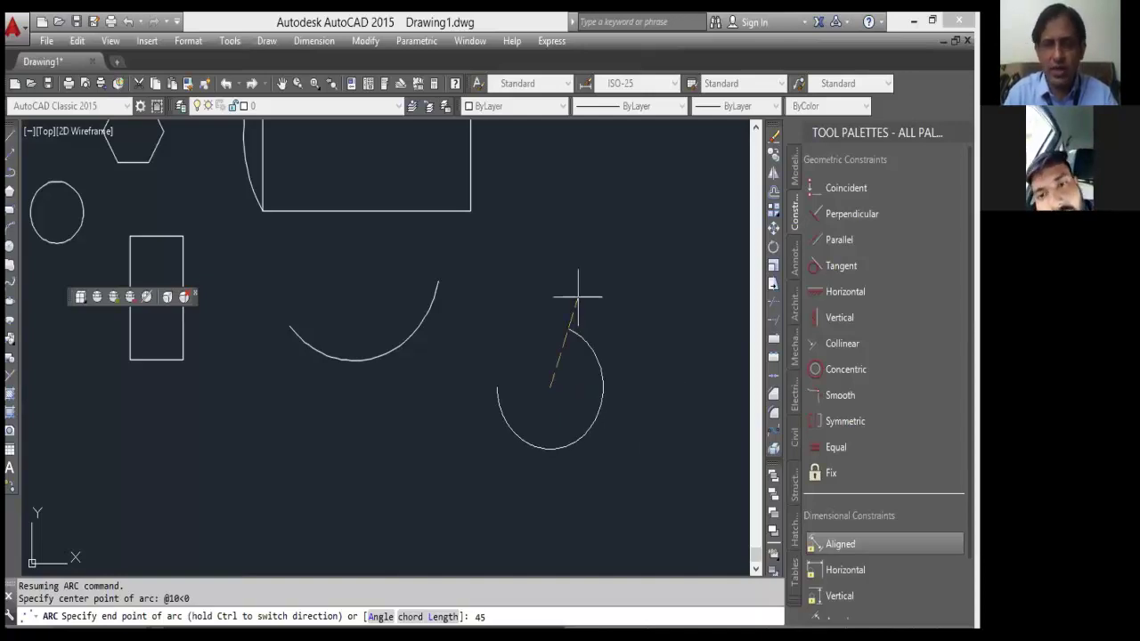
{"action": "key", "text": "Return"}
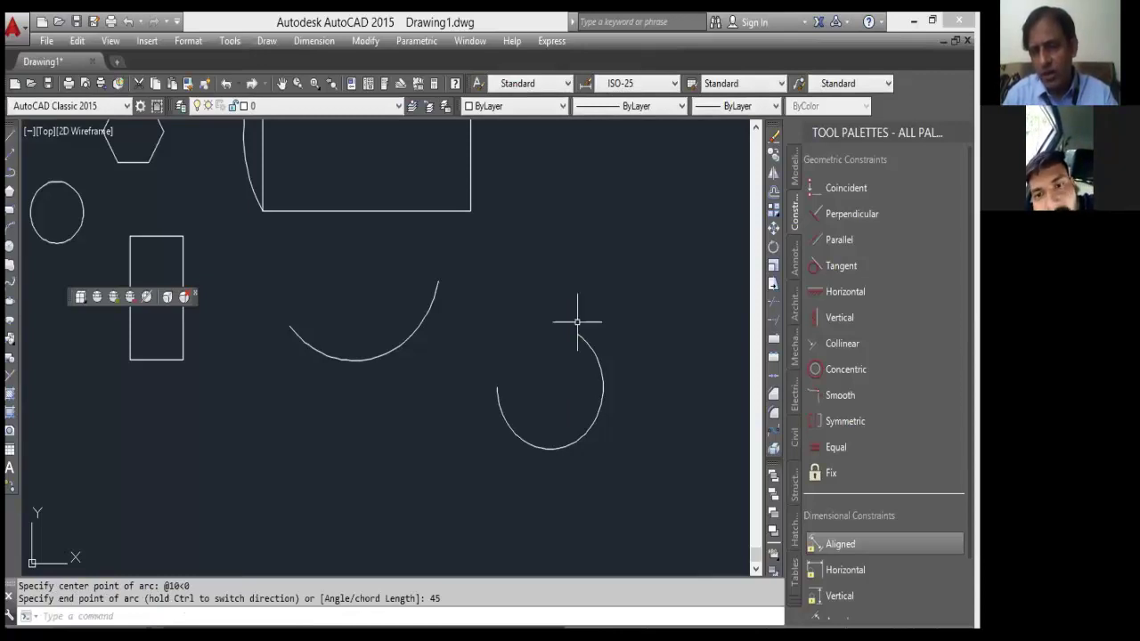
Place one horizontal and one vertical XLINE through the new arc's centre, using Ortho for the vertical
{"action": "left_click", "coordinate": [10, 153]}
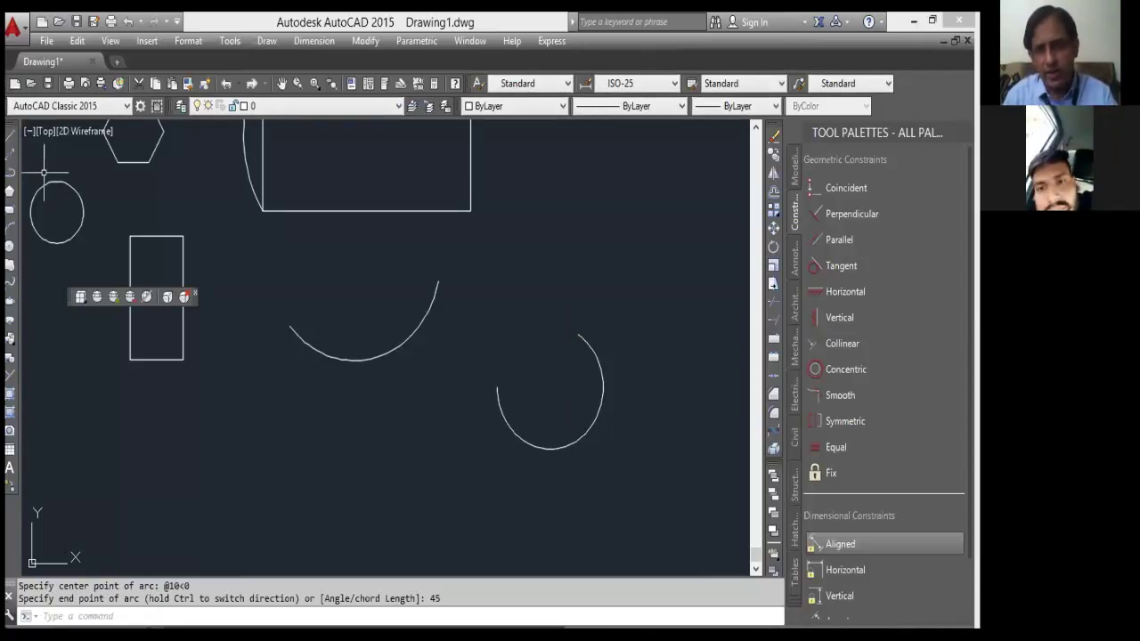
{"action": "left_click", "coordinate": [549, 386]}
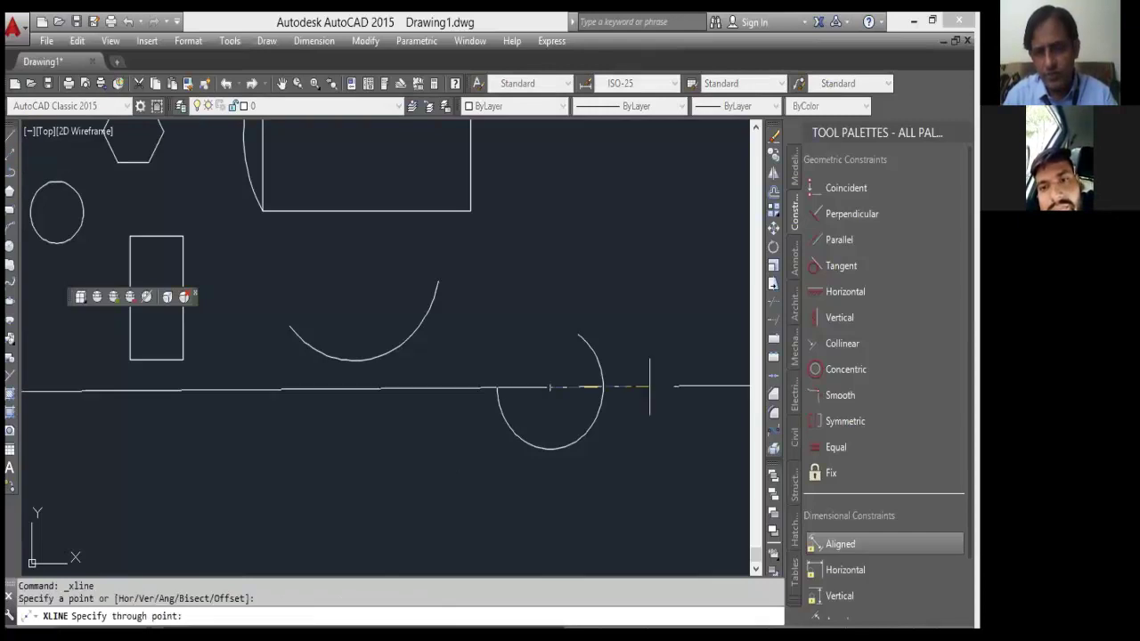
{"action": "left_click", "coordinate": [497, 387]}
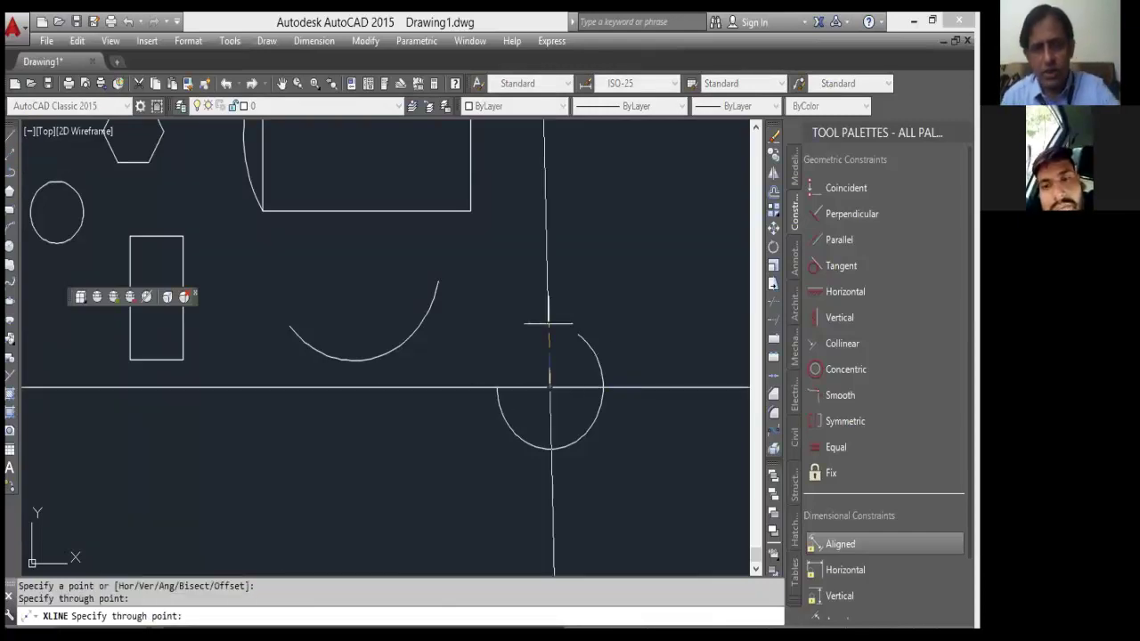
{"action": "key", "text": "F8"}
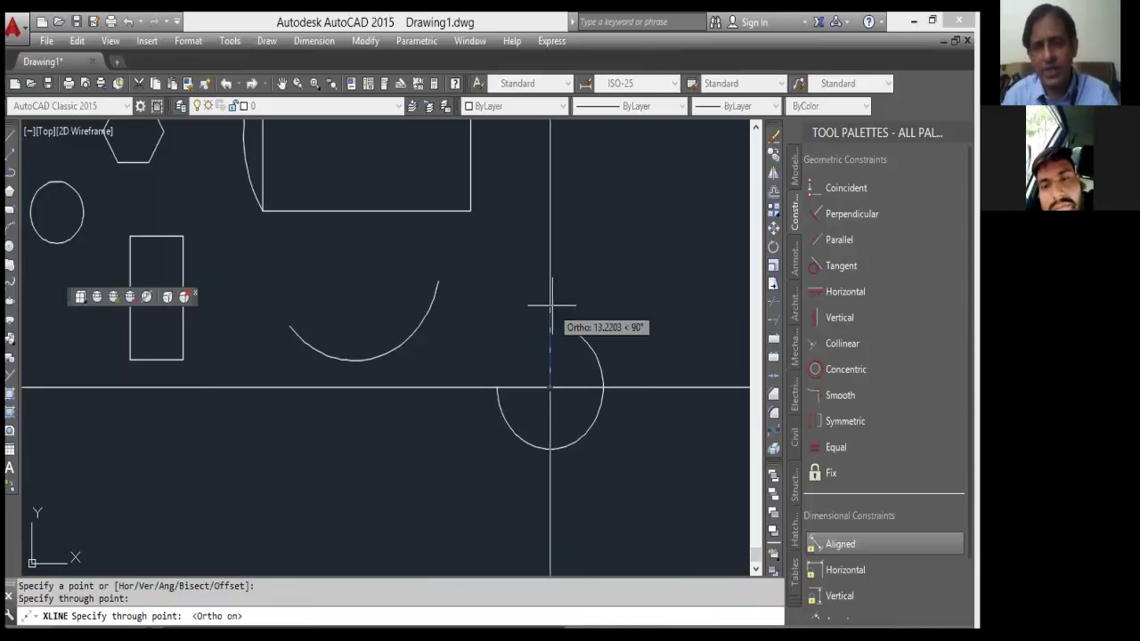
{"action": "left_click", "coordinate": [552, 305]}
{"action": "key", "text": "Return"}
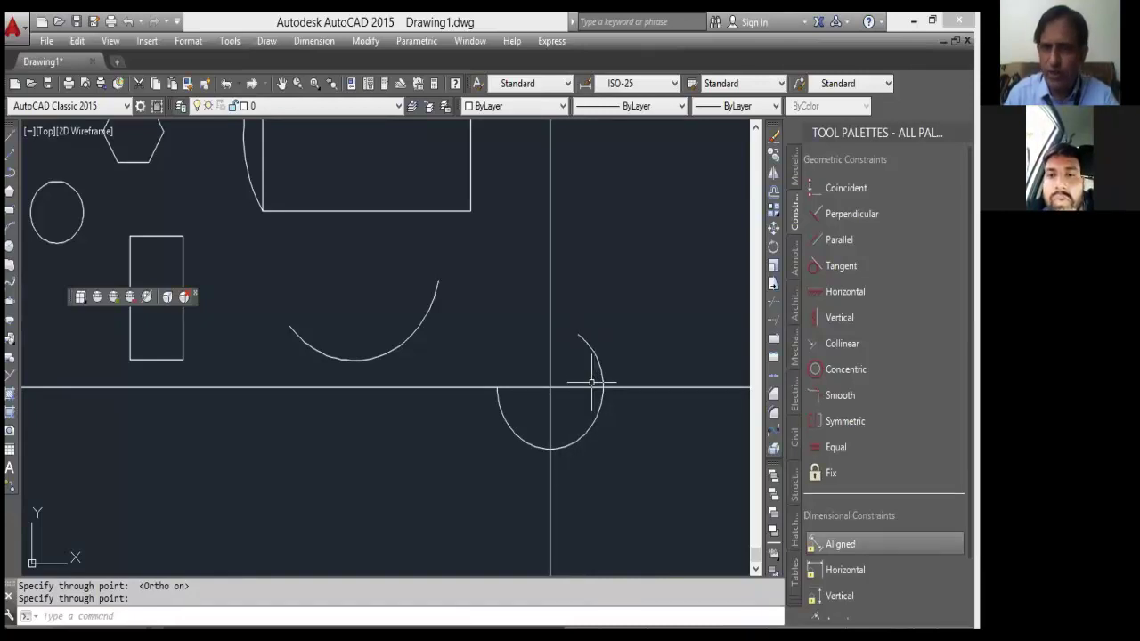
{"action": "left_click", "coordinate": [9, 227]}
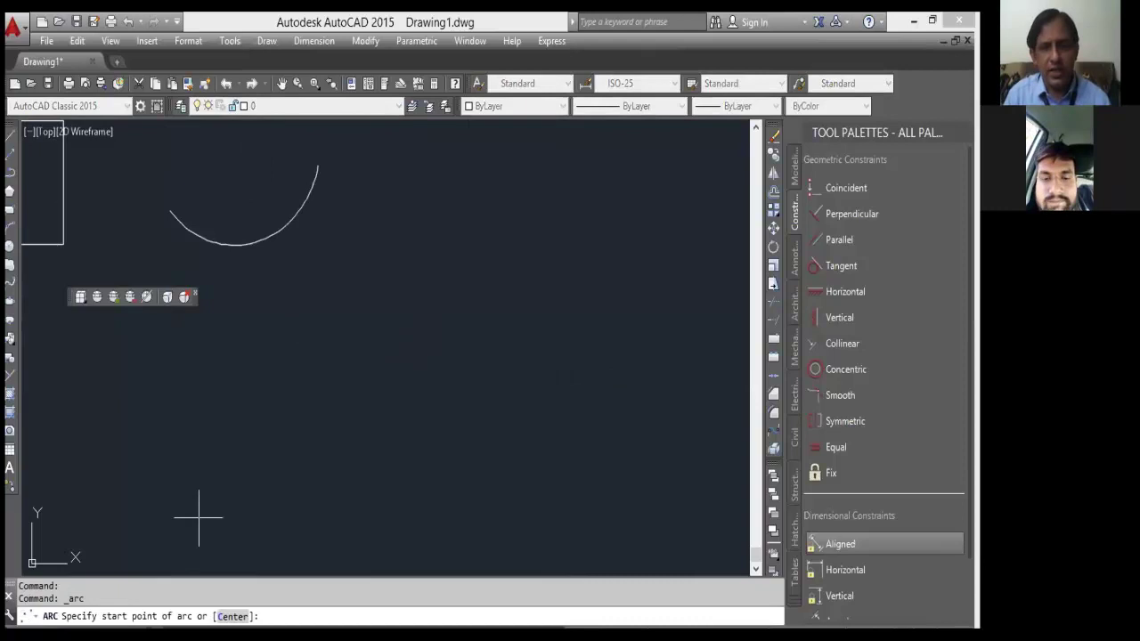
{"action": "left_click", "coordinate": [380, 335]}
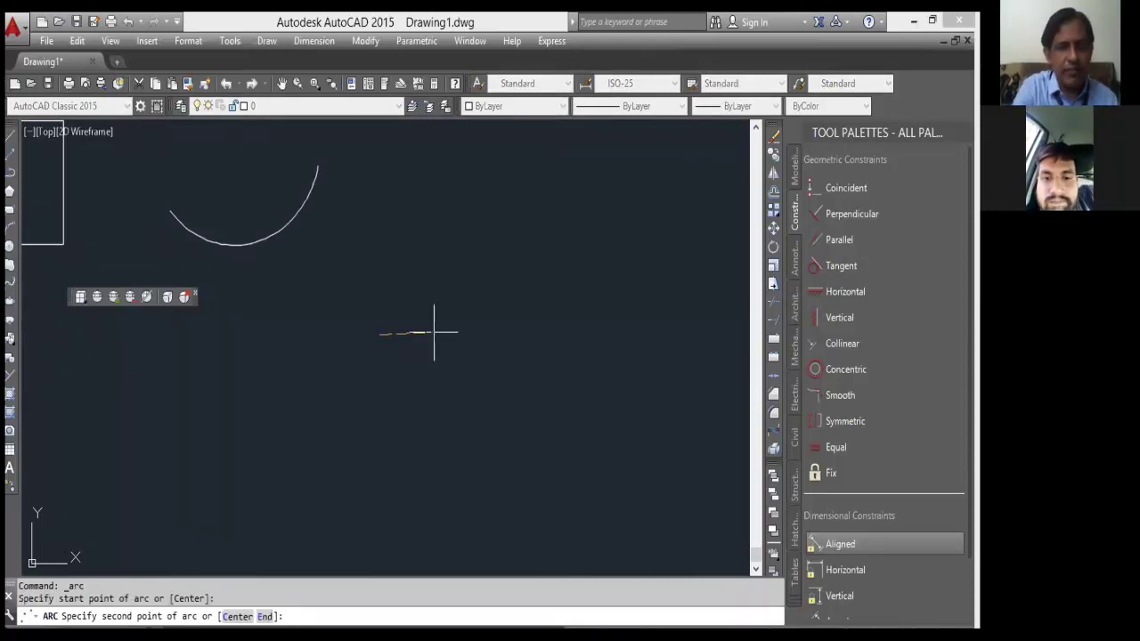
{"action": "type", "text": "c"}
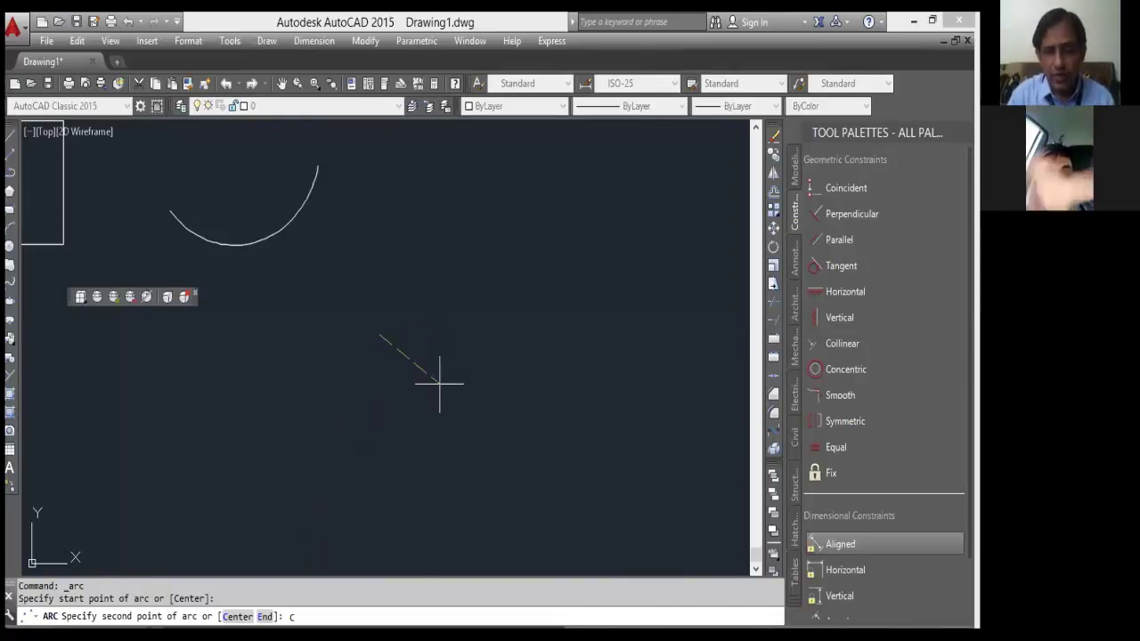
{"action": "key", "text": "Return"}
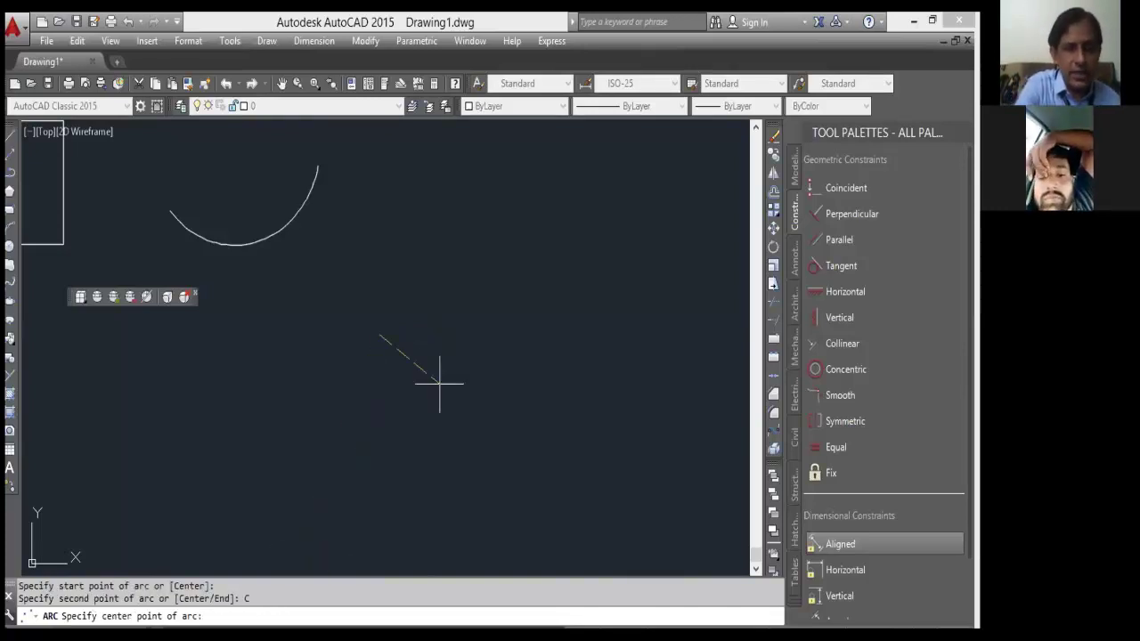
{"action": "type", "text": "@"}
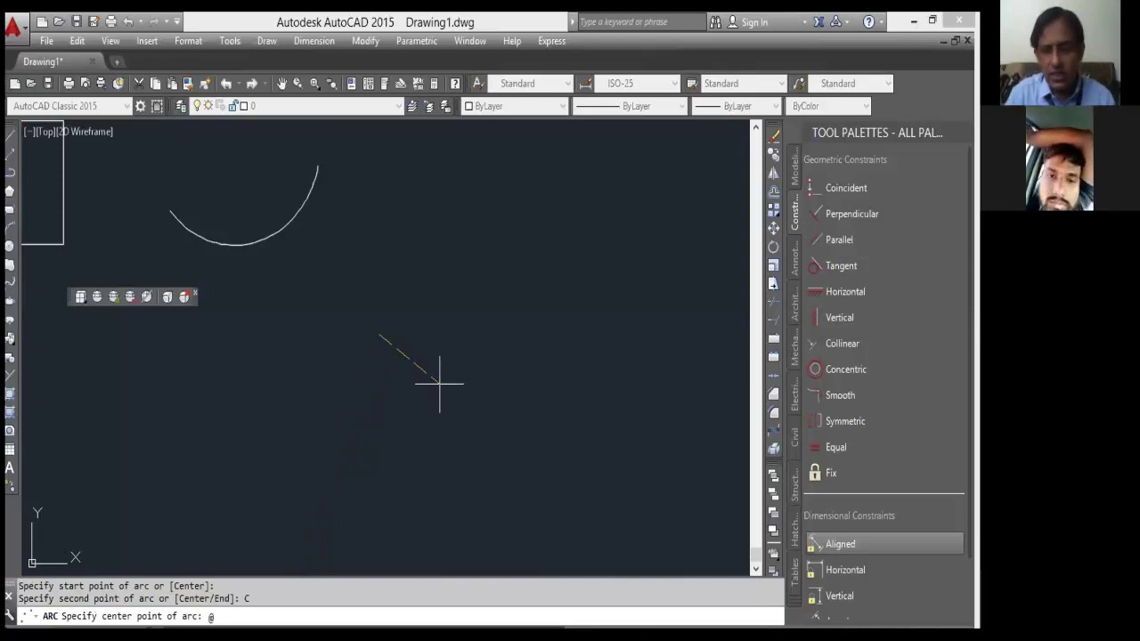
{"action": "type", "text": "10"}
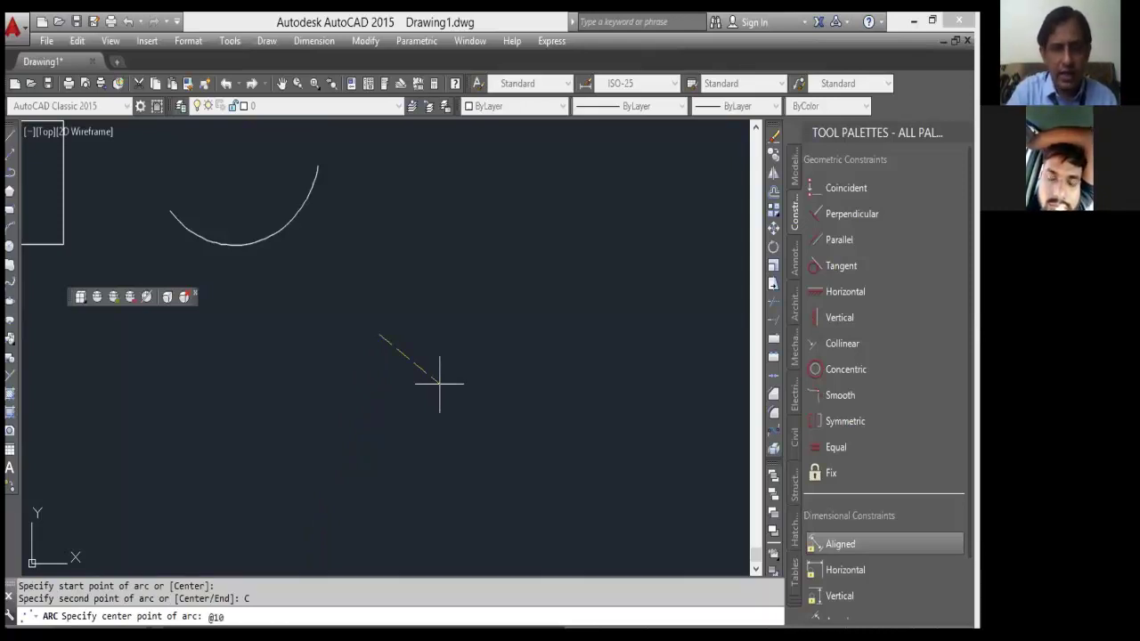
{"action": "type", "text": "<"}
{"action": "type", "text": "0"}
{"action": "key", "text": "Return"}
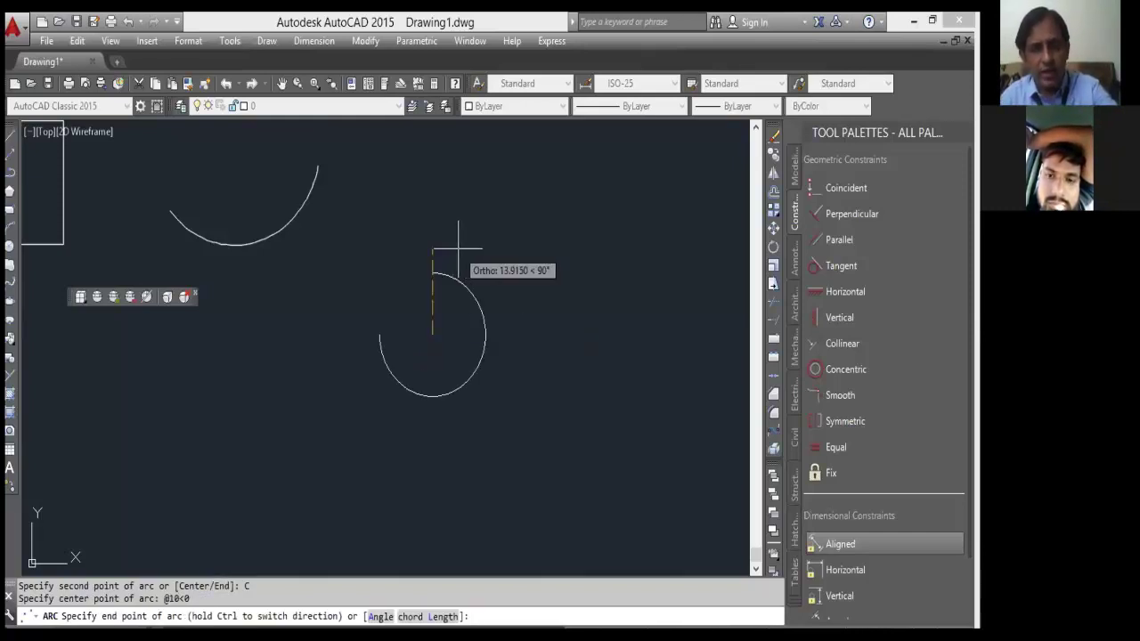
{"action": "key", "text": "F6"}
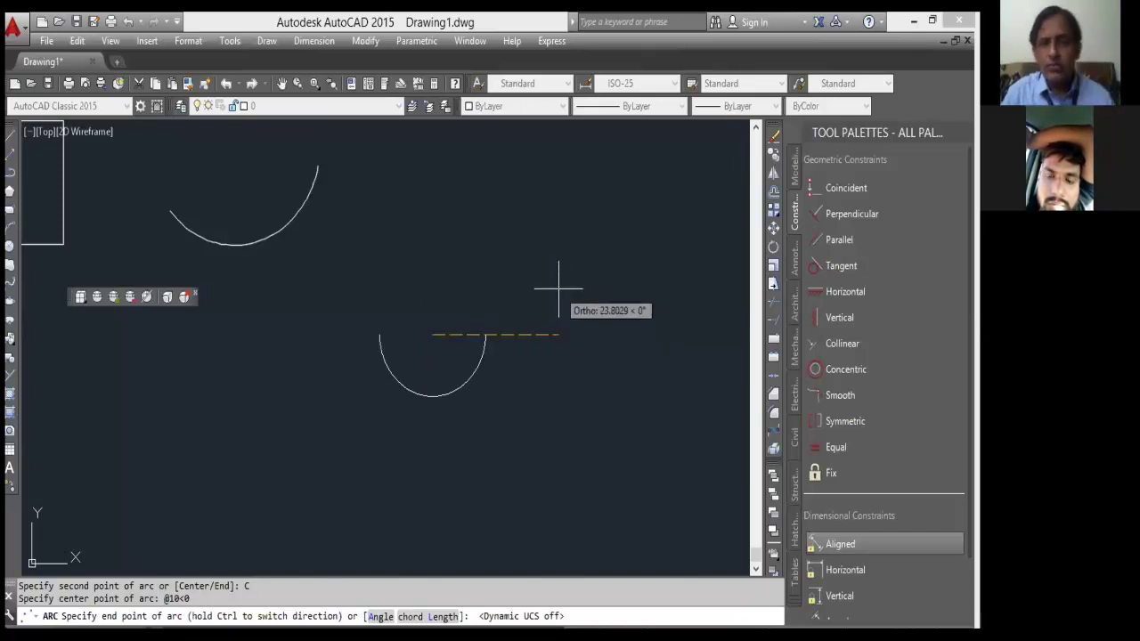
{"action": "key", "text": "F8"}
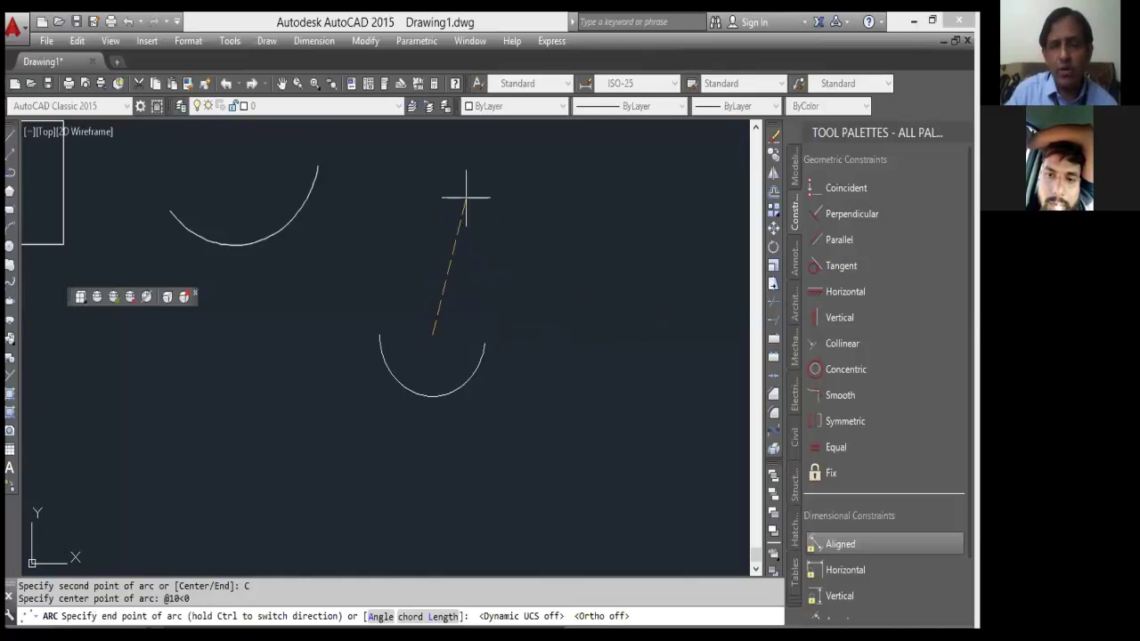
{"action": "type", "text": "45"}
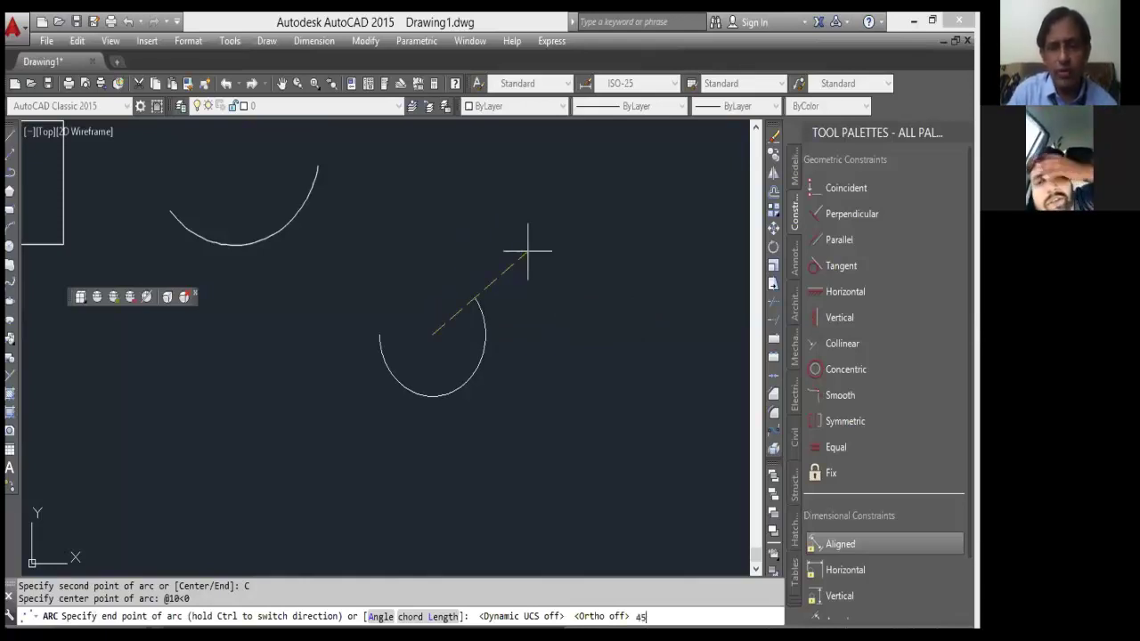
{"action": "key", "text": "Return"}
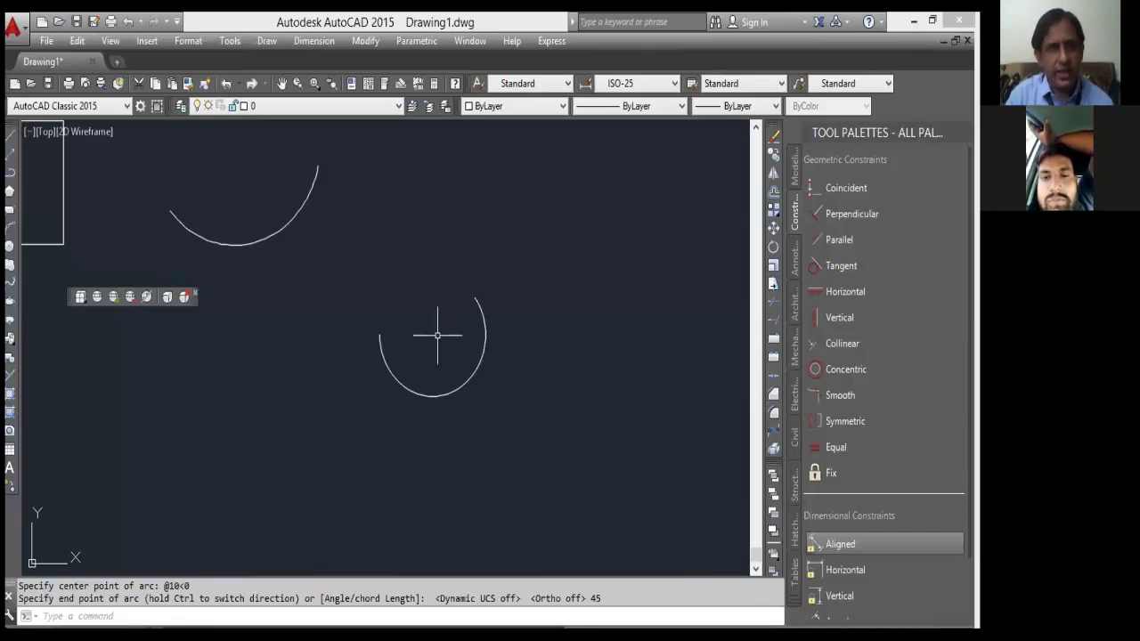
Run XLINE from the redrawn arc's centre, placing one horizontal and one vertical line
{"action": "left_click", "coordinate": [10, 151]}
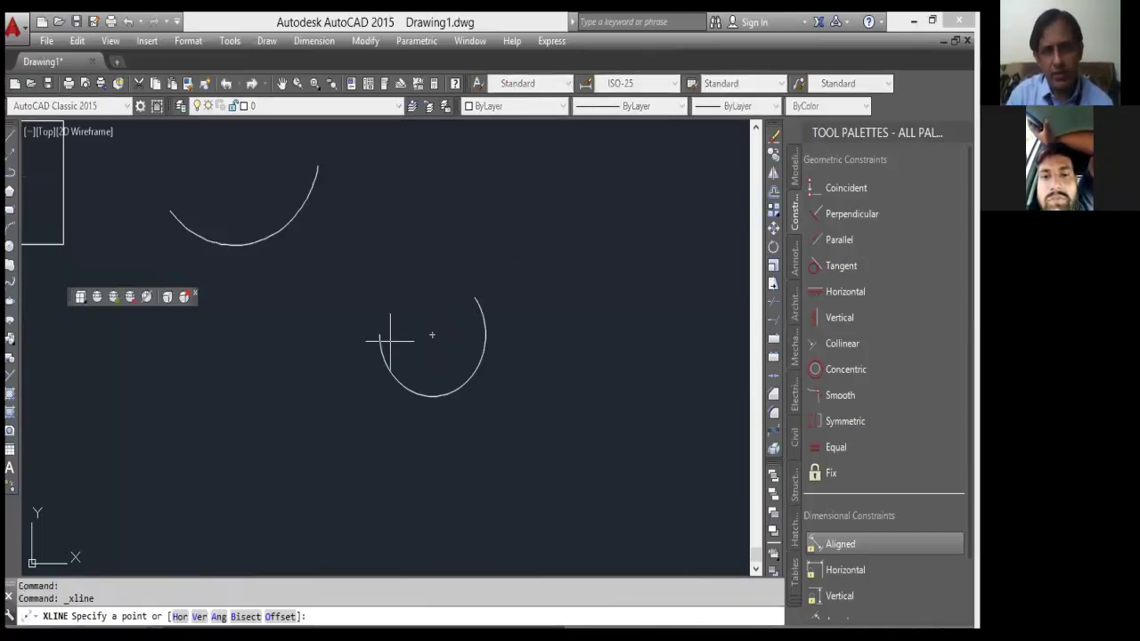
{"action": "left_click", "coordinate": [432, 335]}
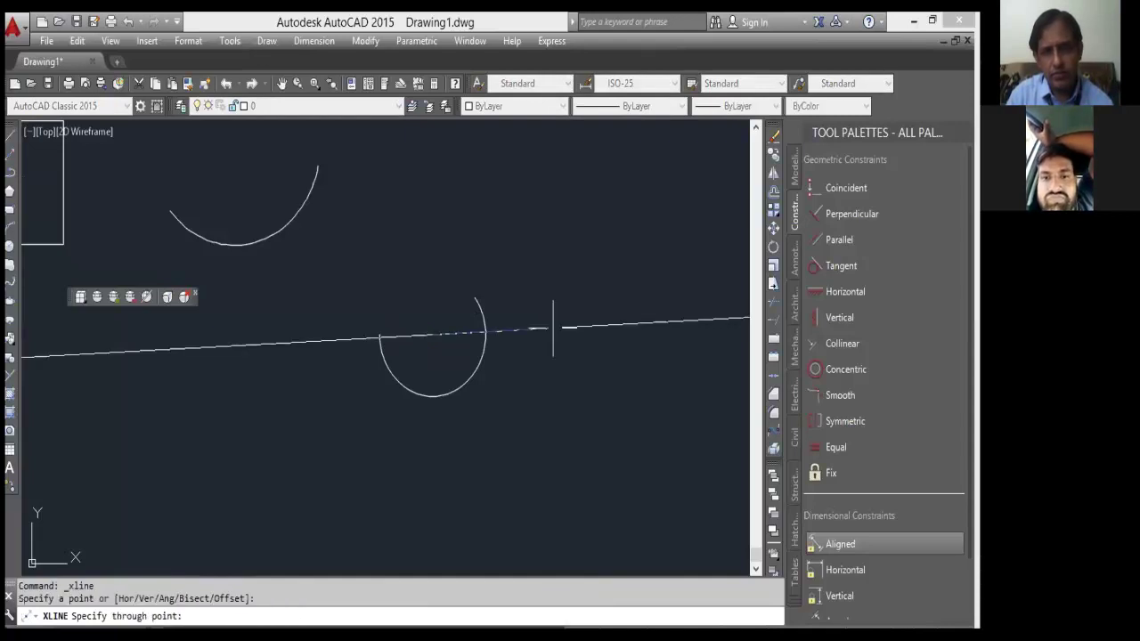
{"action": "left_click", "coordinate": [379, 335]}
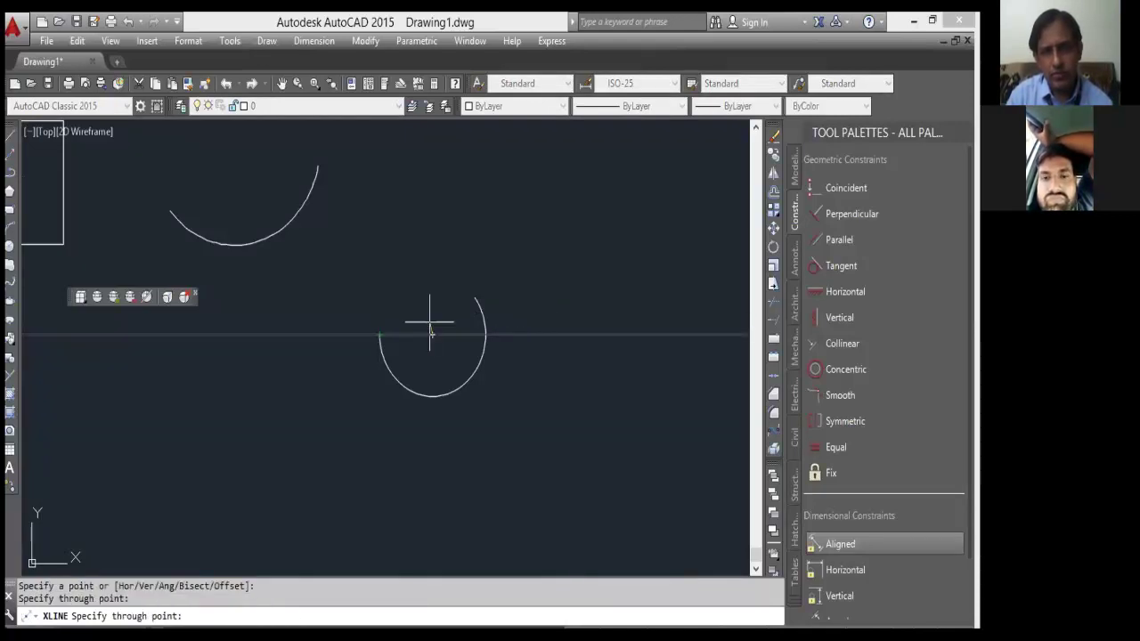
{"action": "left_click", "coordinate": [427, 235]}
{"action": "key", "text": "Return"}
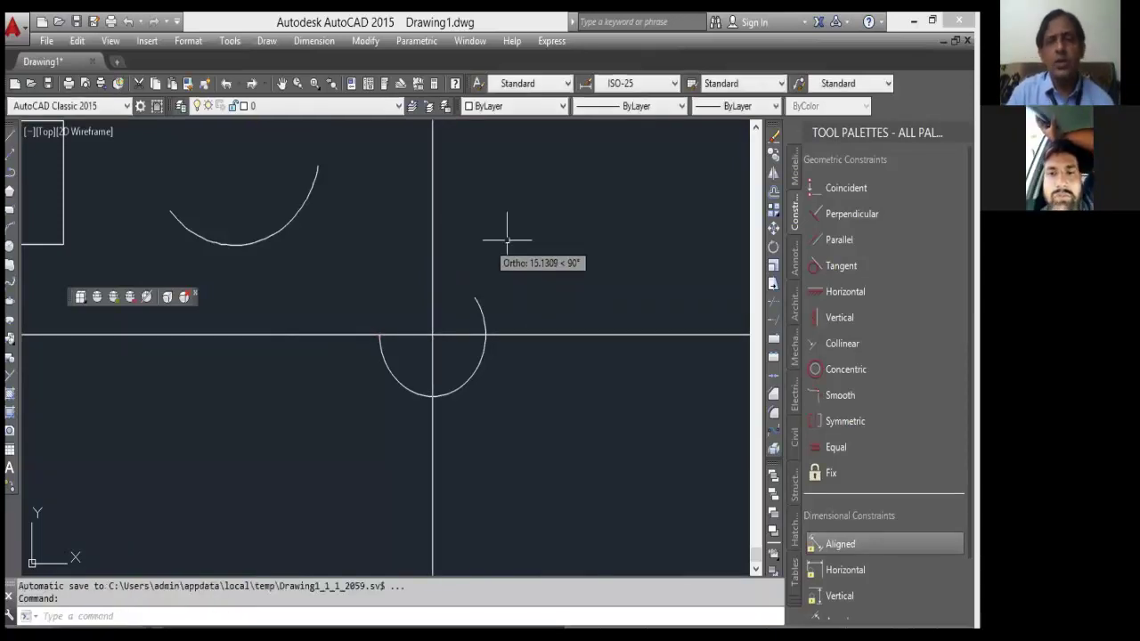